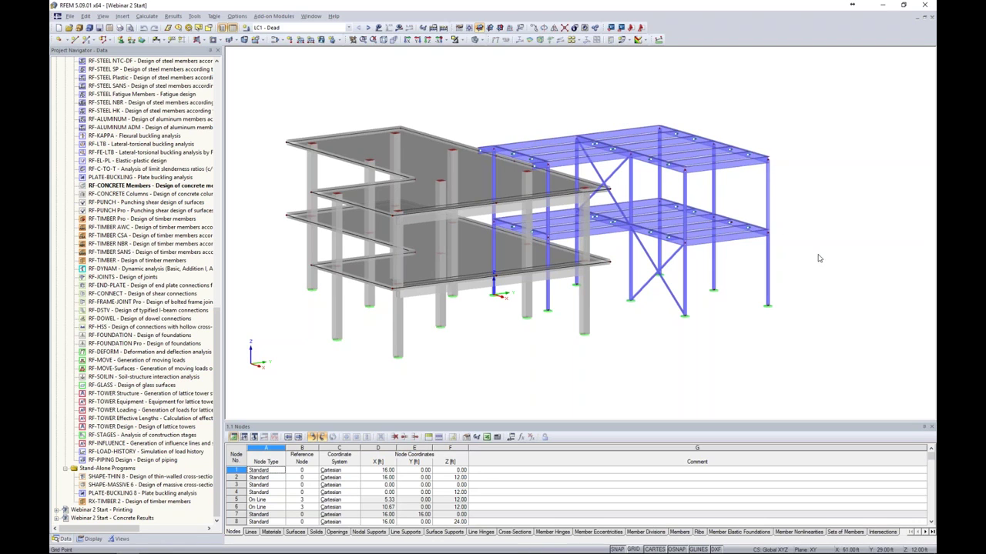
- Display the applied loads of LC1 - Dead on the model to review them, and hide them again
middle_click_drag(814, 275, 809, 275, "ctrl")
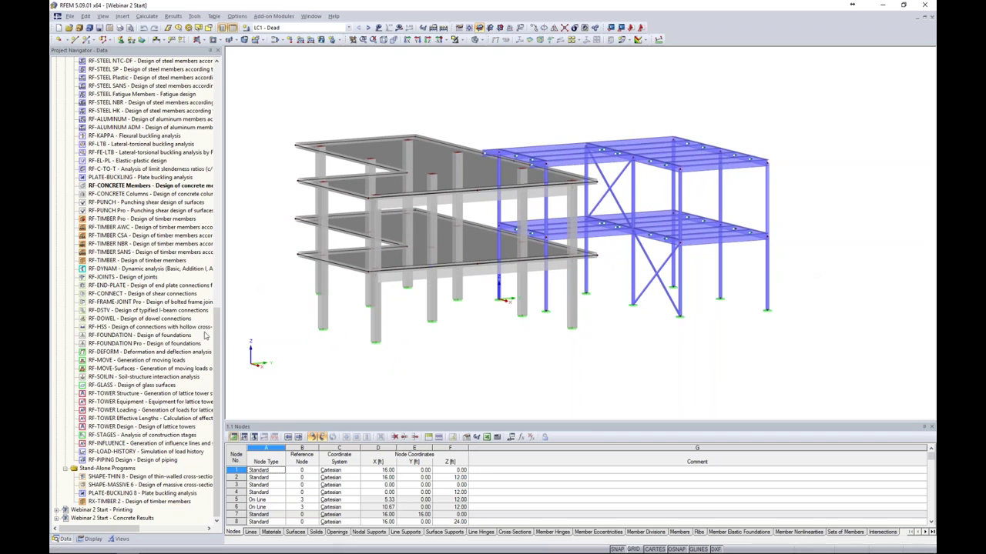
left_click_drag(218, 317, 231, 81)
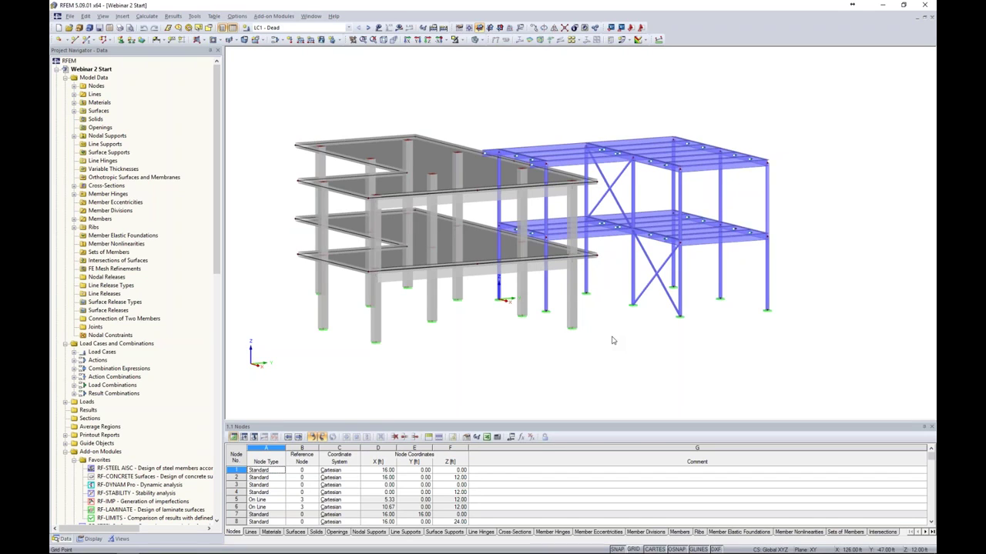
left_click(378, 27)
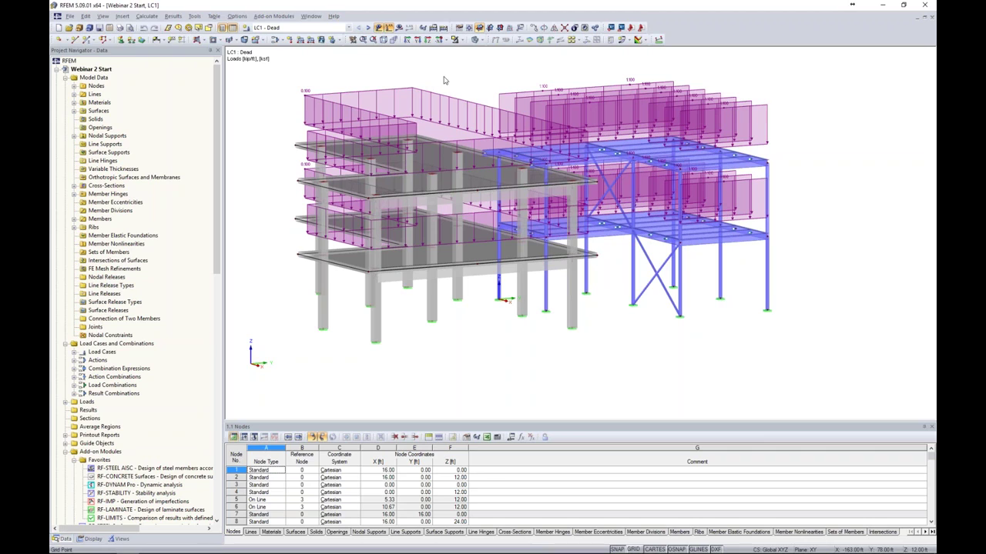
left_click(380, 27)
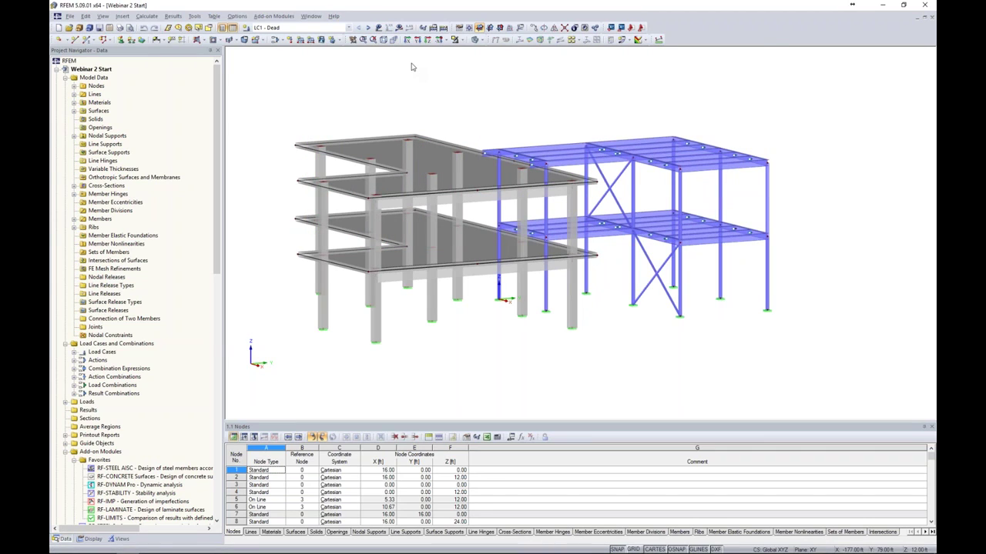
- Try to calculate the results for LC1 - Dead and read the description of the calculation error
left_click(399, 28)
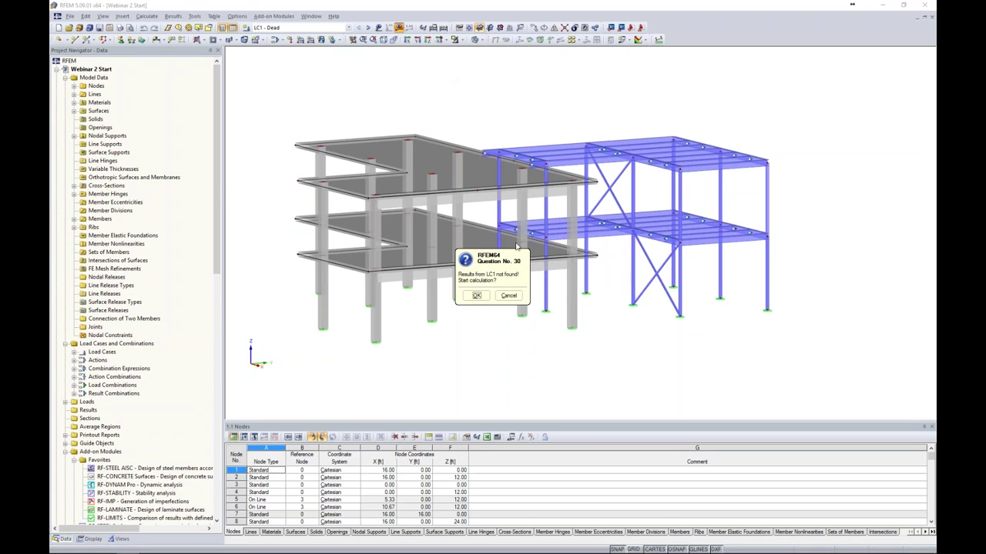
left_click(482, 296)
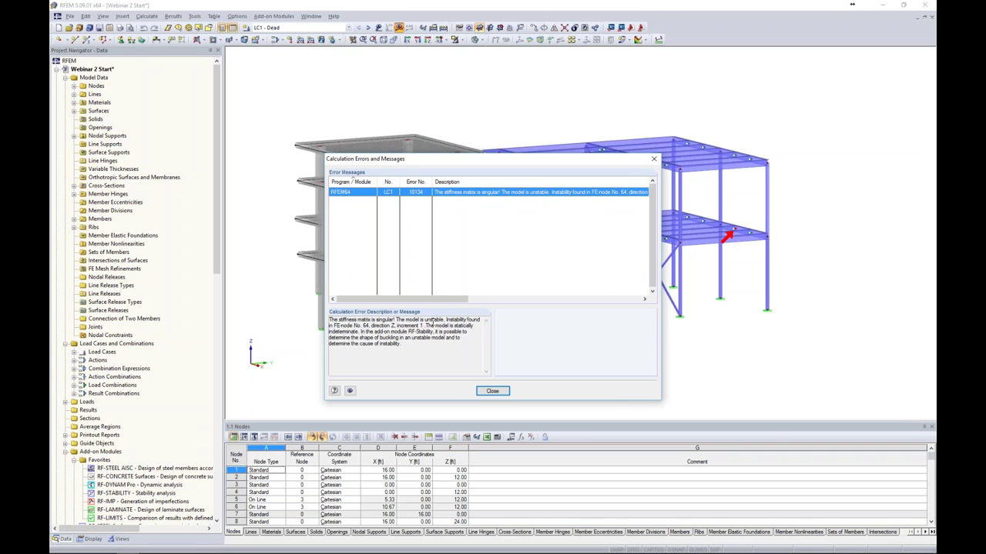
left_click_drag(445, 320, 394, 321)
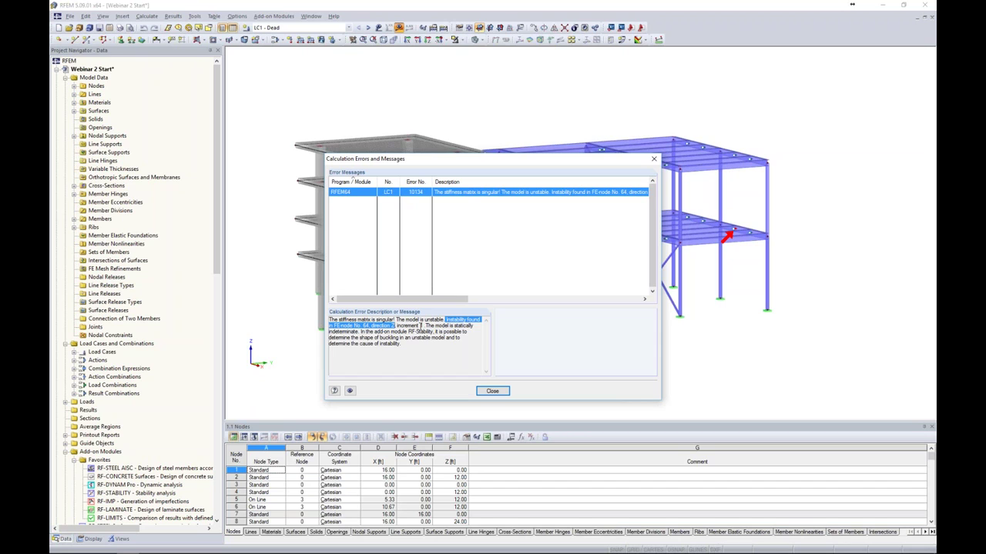
left_click(492, 390)
- Examine the beam connection marked by the instability arrow on the steel frame's lower floor
middle_click_drag(647, 356, 634, 356, "ctrl")
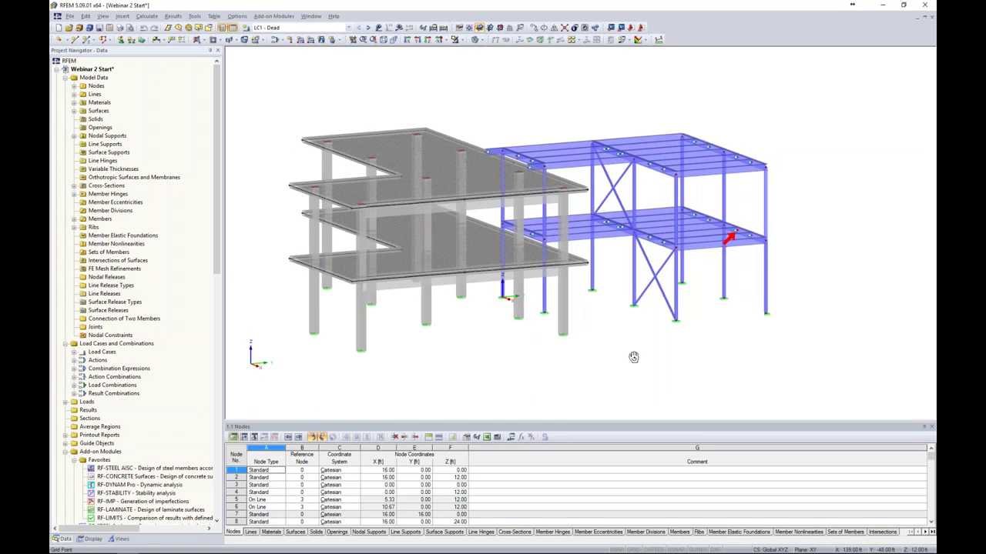
middle_click_drag(742, 270, 657, 271)
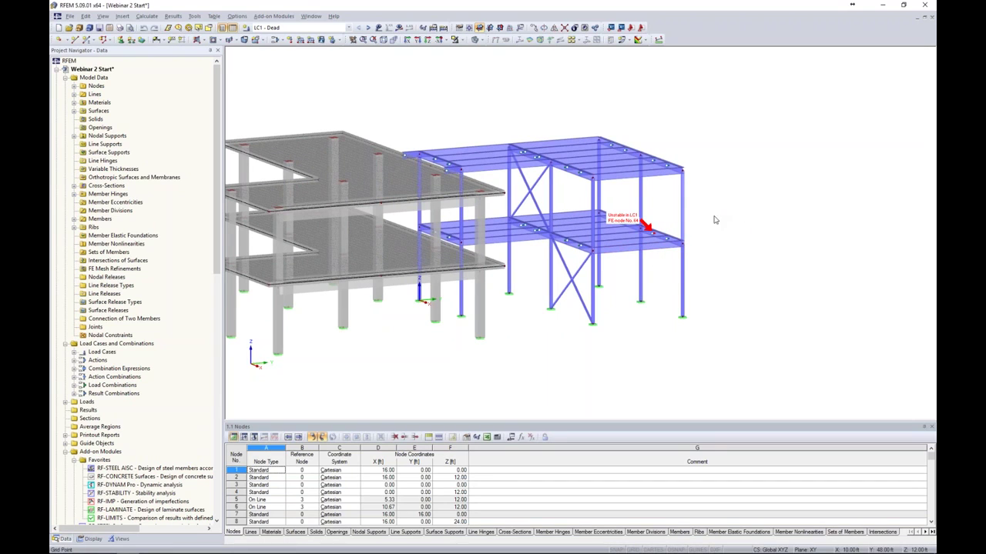
scroll(653, 231, "up", 5)
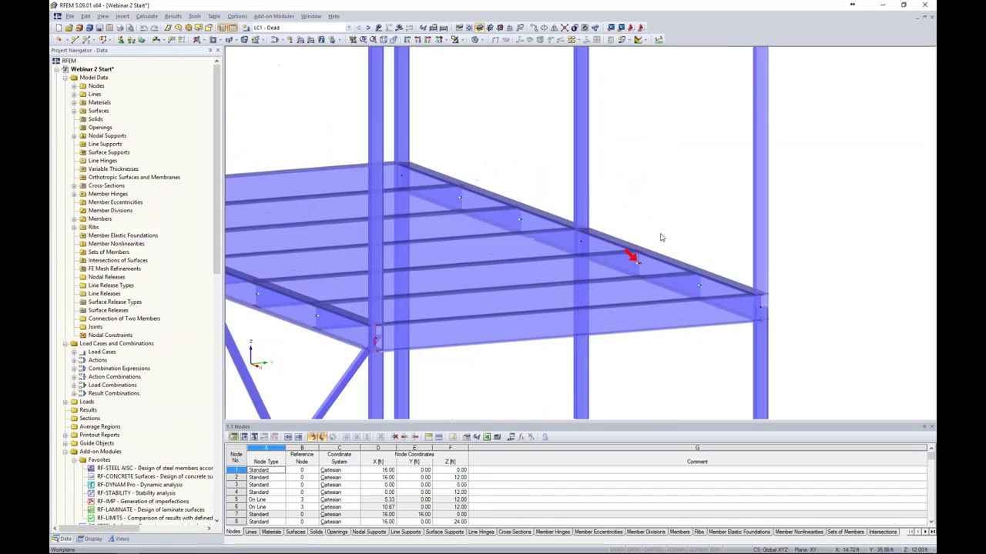
middle_click_drag(666, 230, 674, 187)
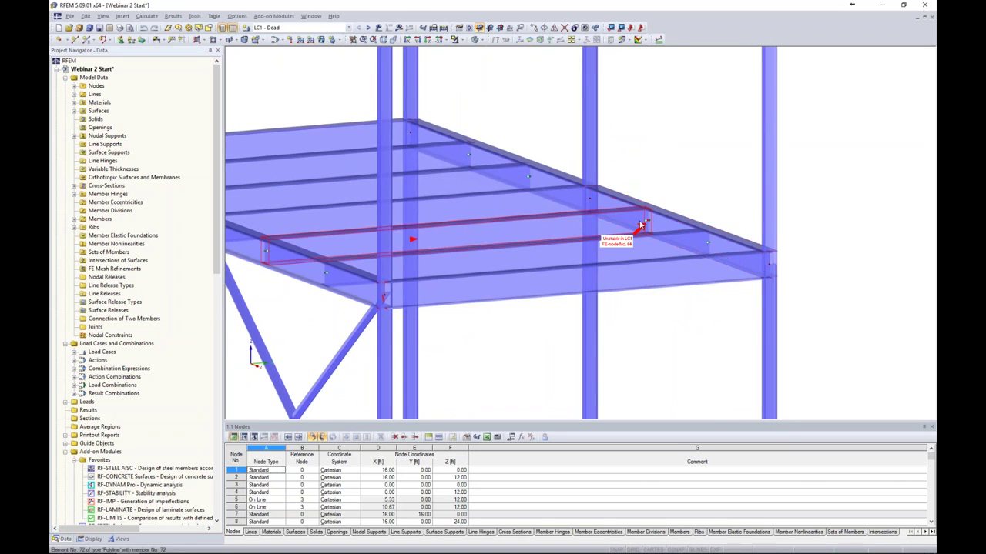
mouse_move(641, 228)
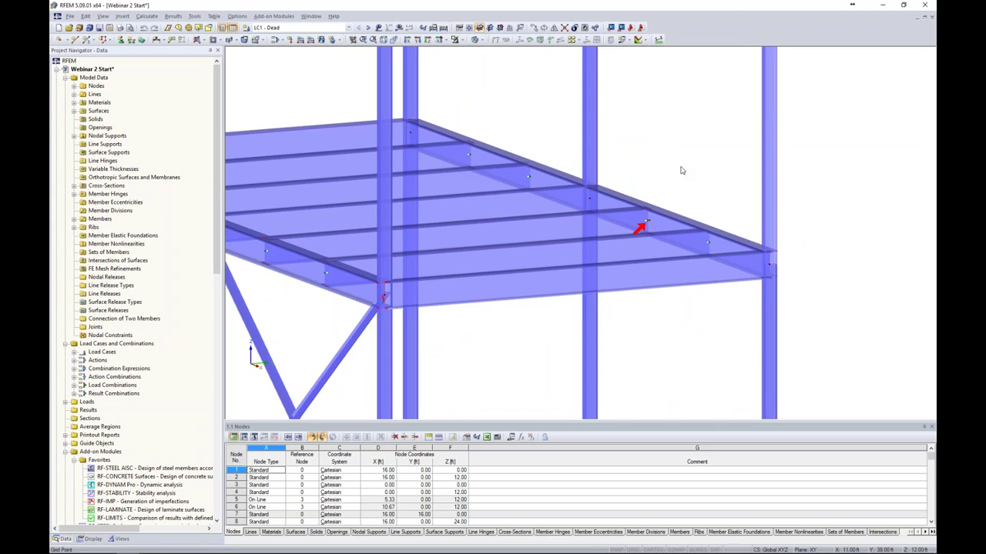
scroll(681, 170, "up", 4)
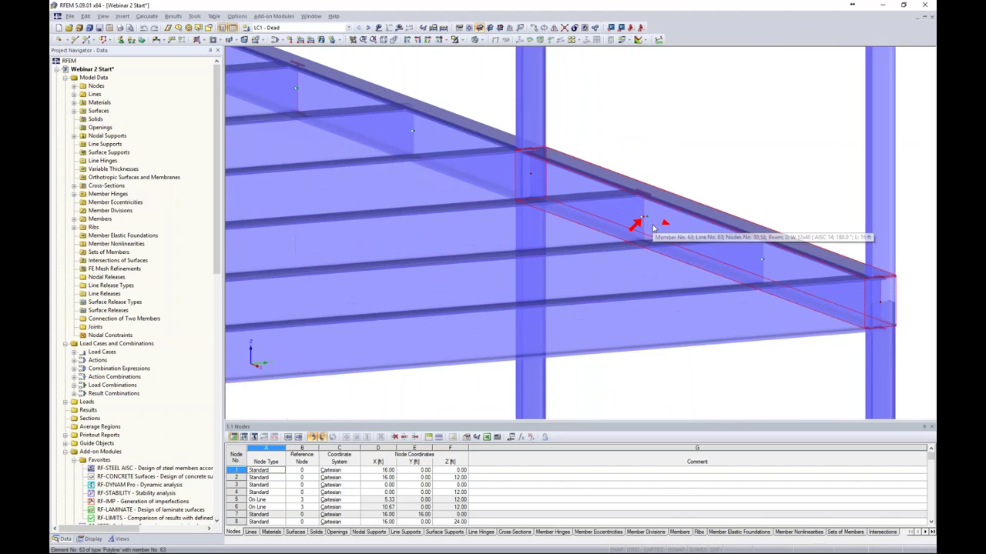
middle_click_drag(718, 157, 709, 165, "ctrl")
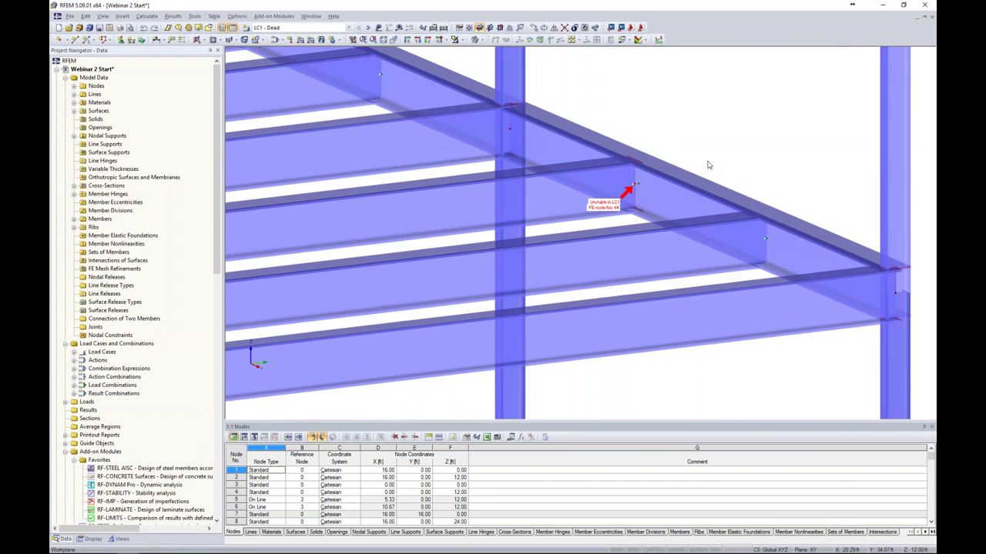
- Show the model in wireframe and move the flagged floor beam's free end node onto the supporting edge beam
left_click(477, 39)
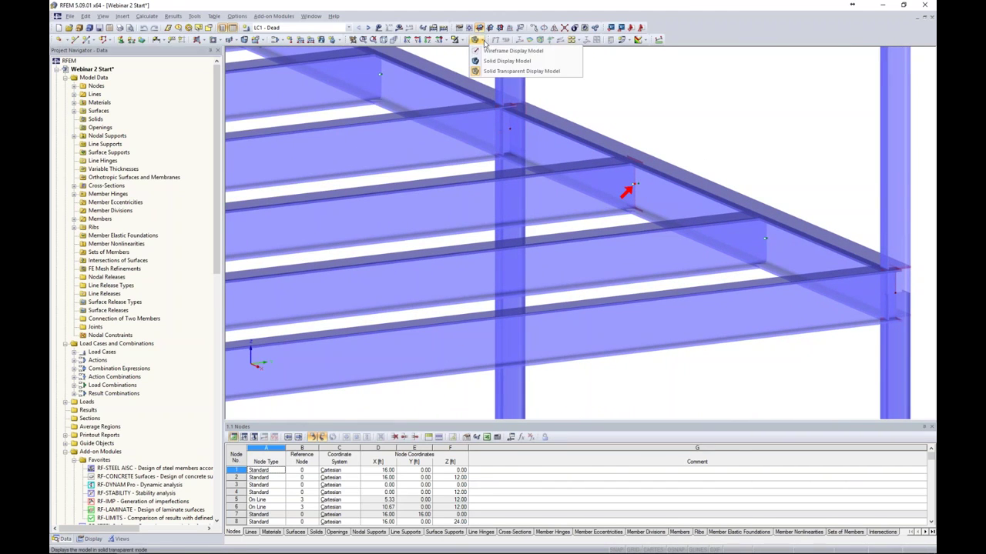
left_click(486, 54)
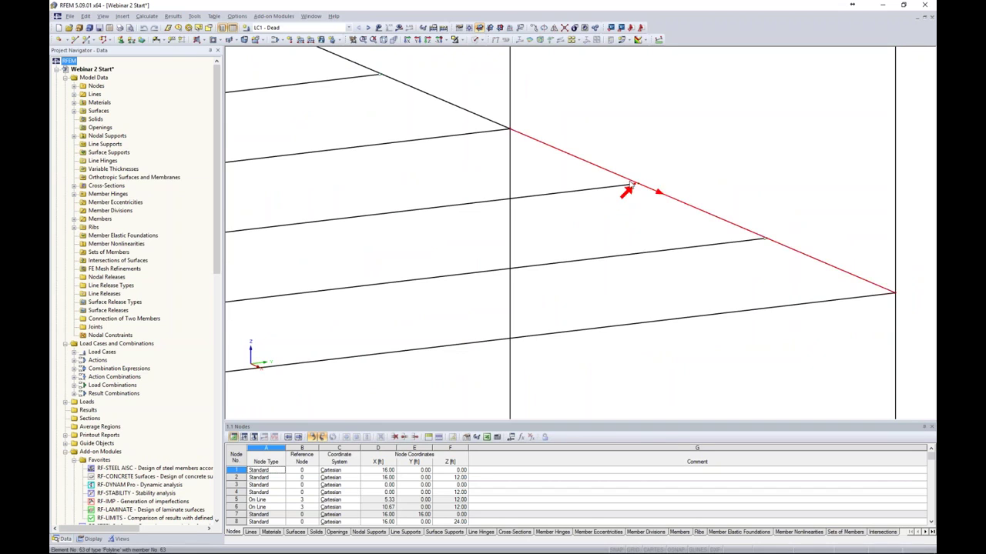
scroll(636, 189, "up", 2)
scroll(636, 189, "up", 1)
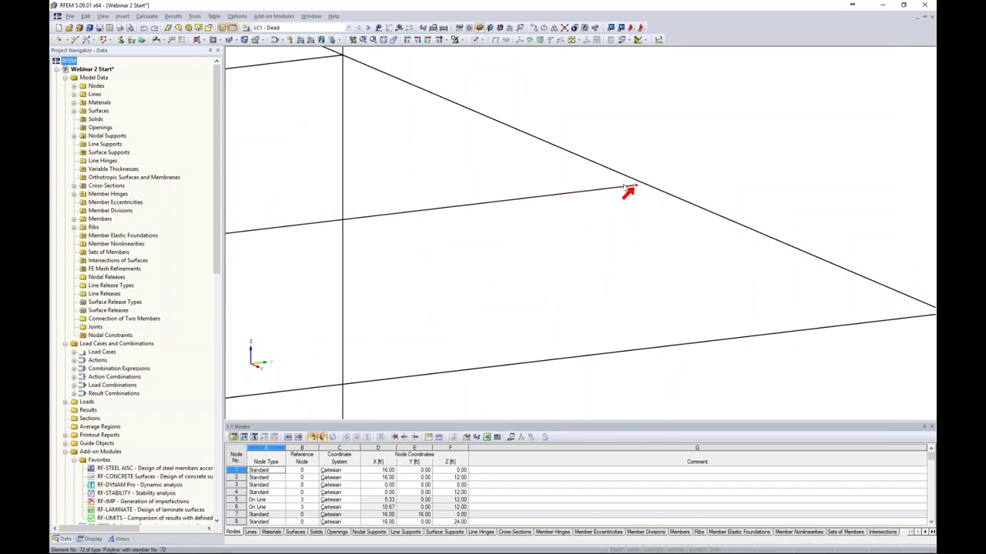
mouse_move(597, 194)
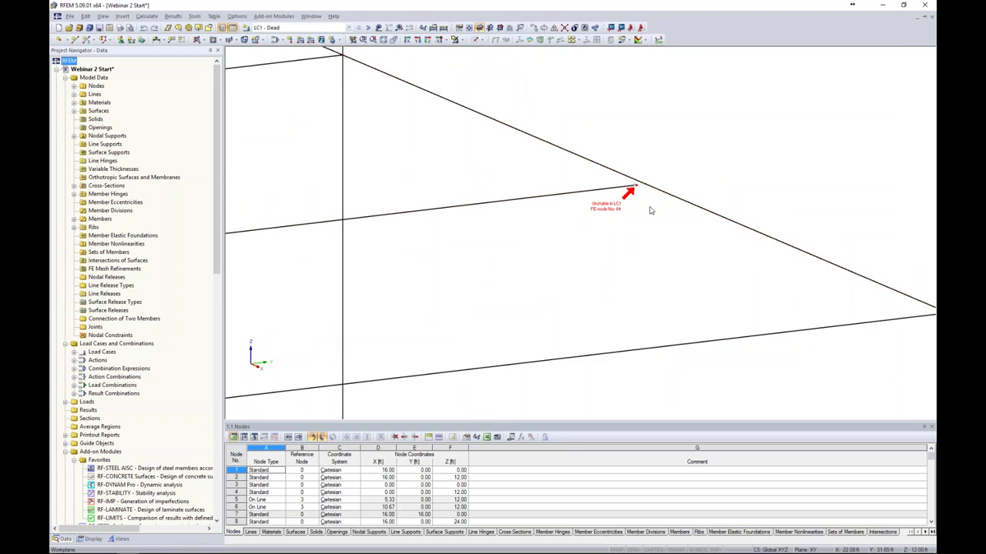
scroll(639, 187, "up", 2)
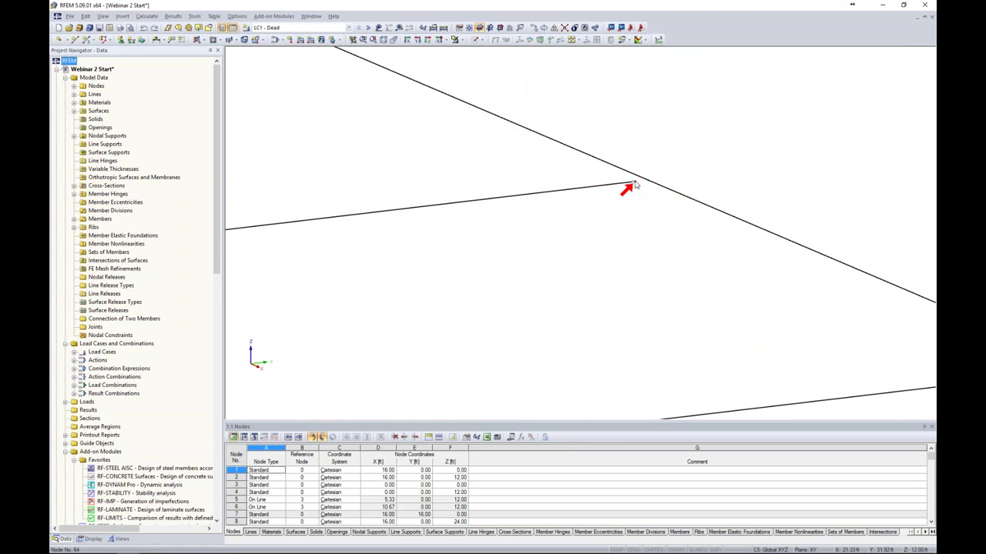
left_click(636, 185)
left_click_drag(636, 184, 649, 180)
- Recalculate LC1 - Dead and display the global deformations of the whole structure
scroll(669, 173, "down", 2)
scroll(669, 177, "down", 5)
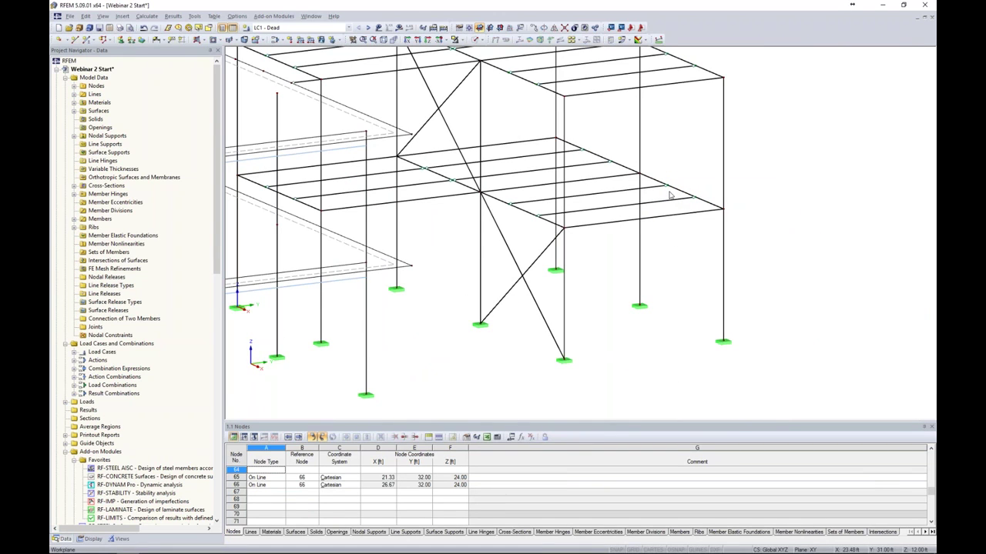
middle_click_drag(765, 198, 803, 202)
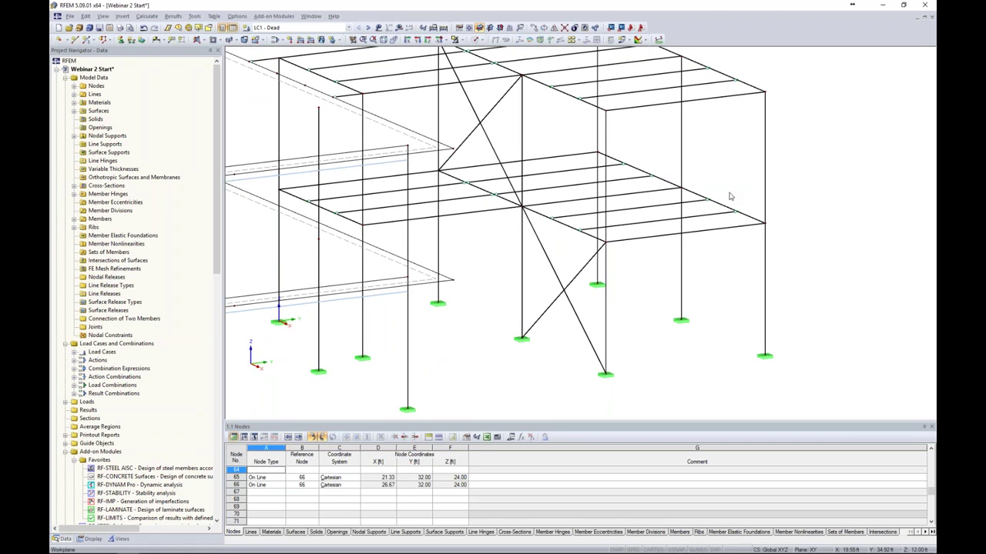
scroll(730, 192, "down", 5)
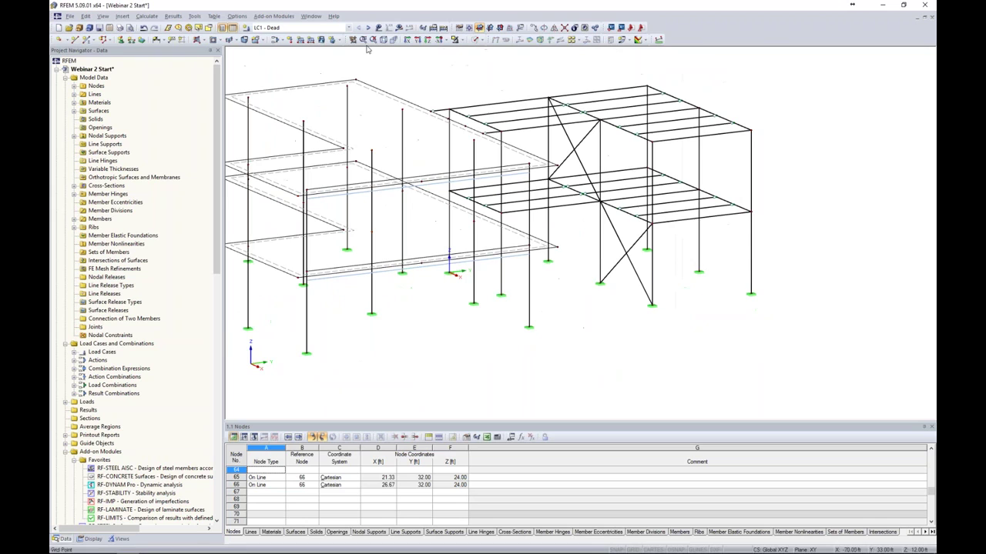
middle_click_drag(429, 70, 474, 83)
left_click(398, 27)
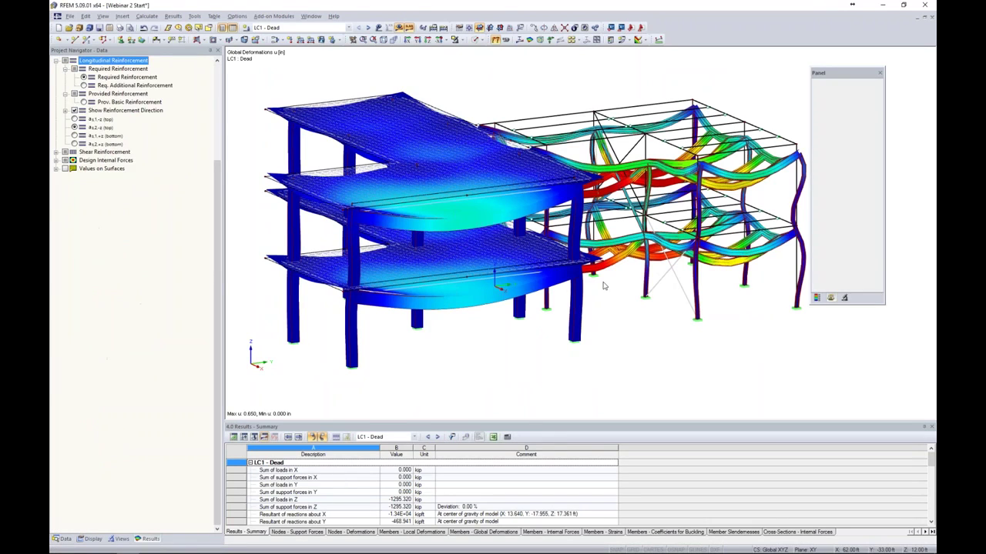
- Reduce the deformation display factor to 21.25
left_click(842, 105)
left_click(841, 106)
left_click(841, 106)
scroll(756, 176, "down", 1)
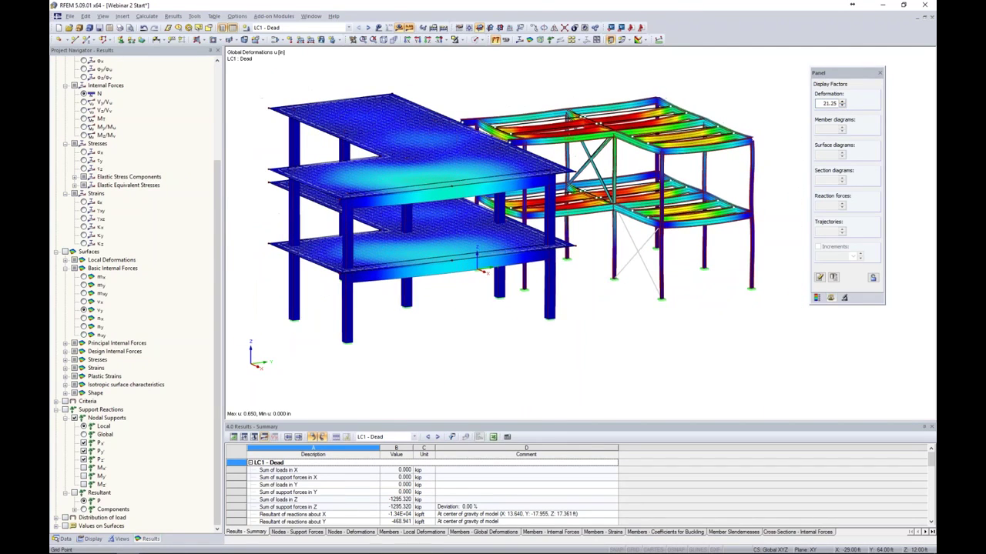
middle_click_drag(644, 74, 631, 103)
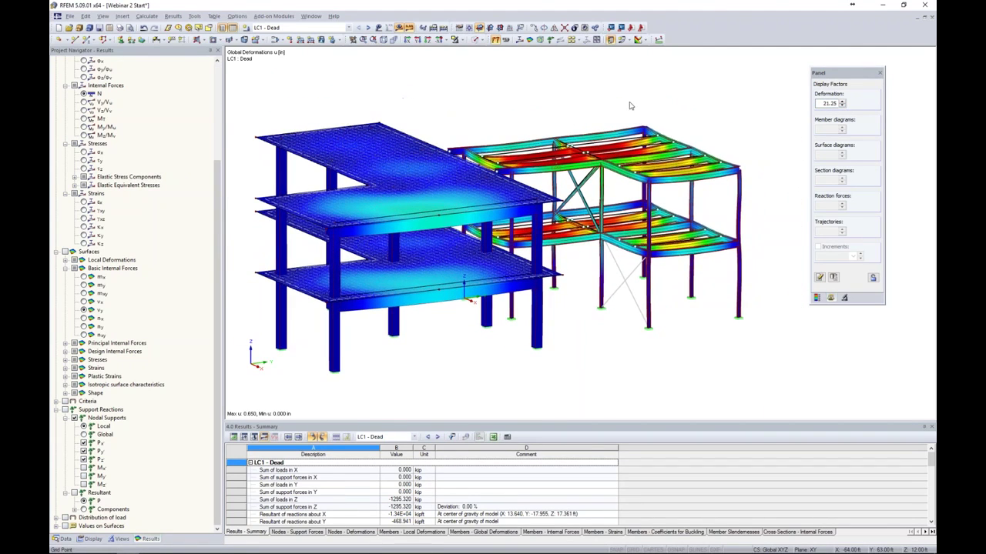
- Switch to load combination CO1 - 1.4D and show its loads for review, and hide them again
left_click(348, 29)
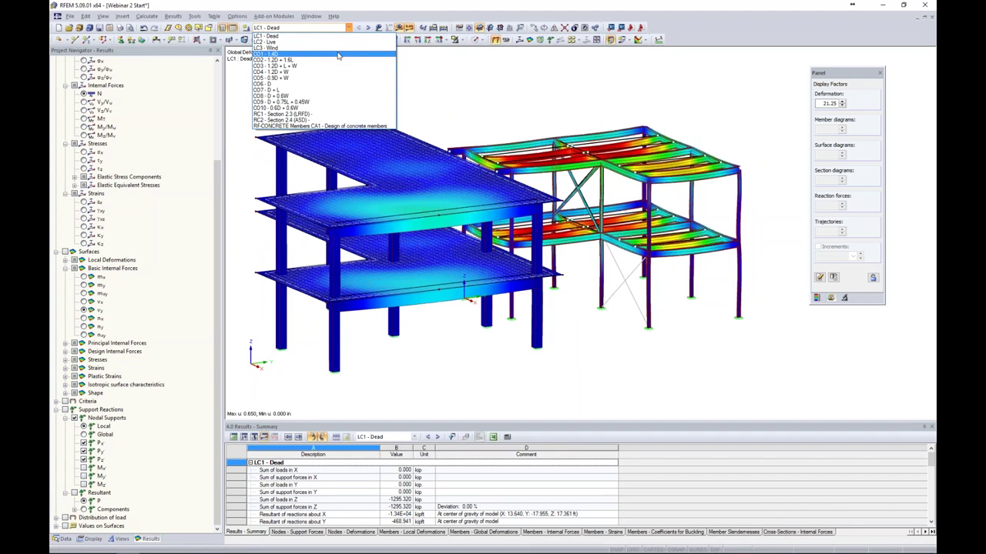
left_click(337, 55)
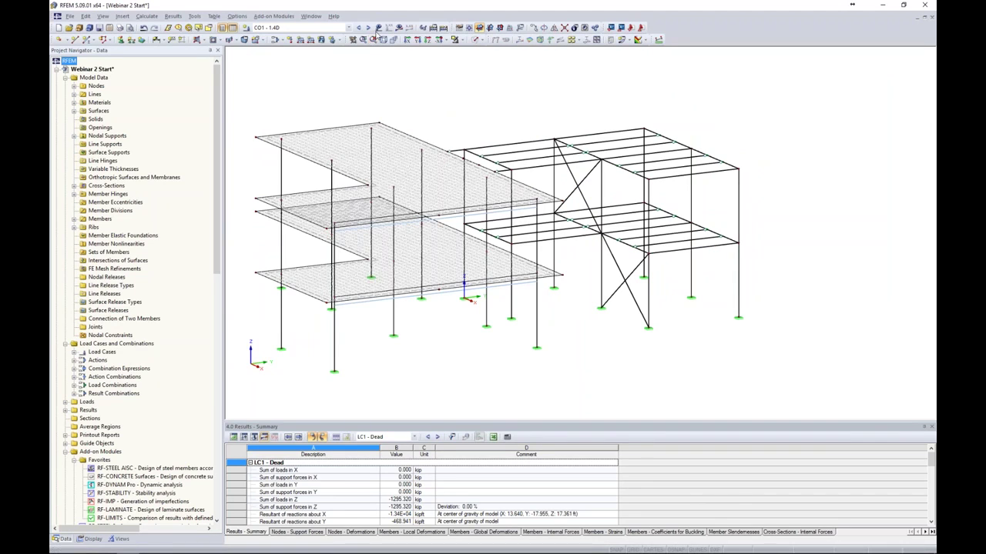
left_click(378, 28)
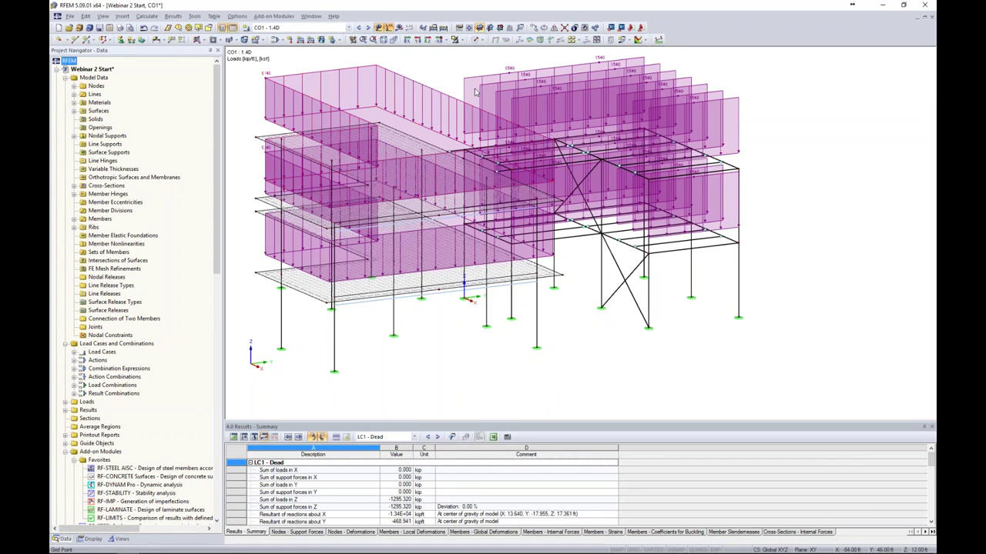
left_click(389, 27)
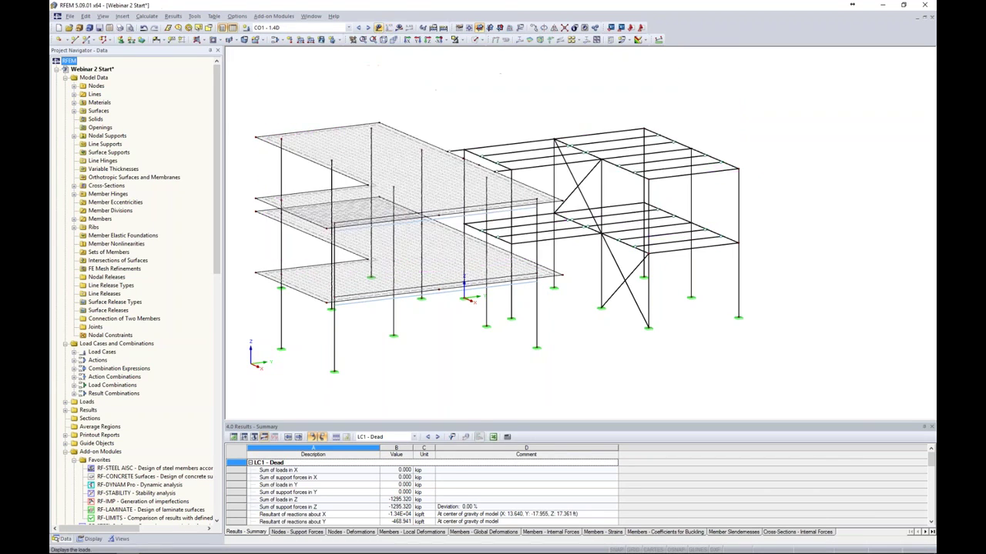
- Set the model display to solid transparent and start the calculation of CO1 - 1.4D
left_click(480, 28)
left_click(526, 60)
left_click(399, 28)
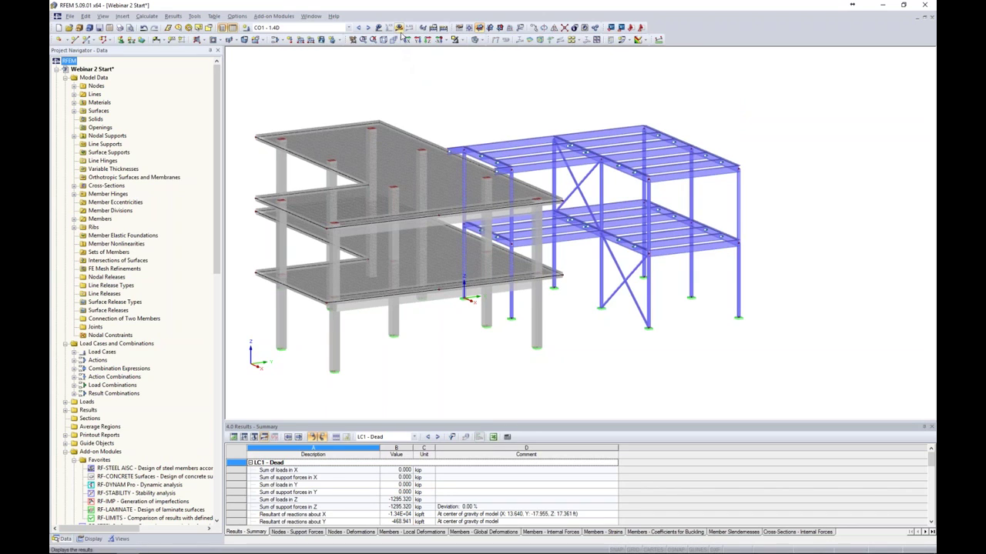
left_click(476, 296)
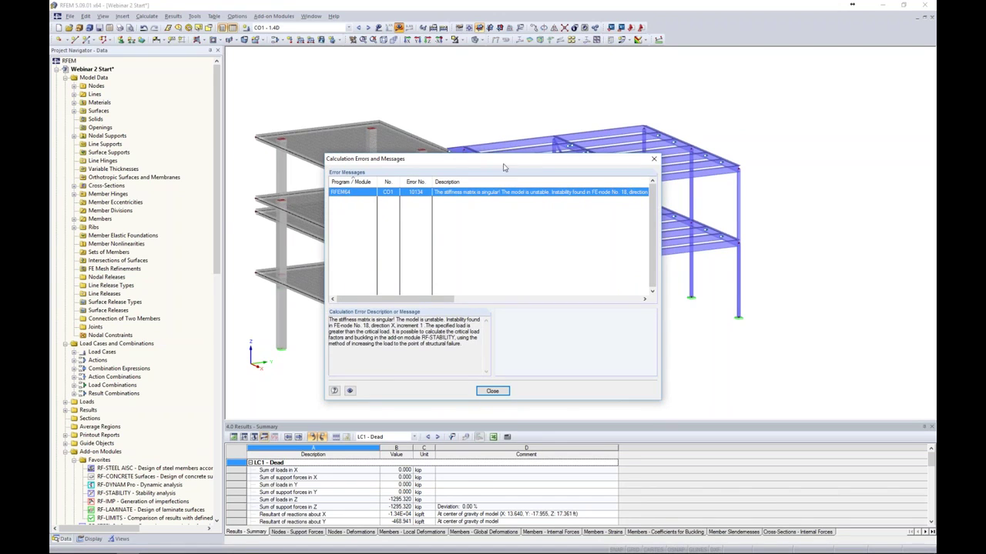
- Read the description of the CO1 calculation error and examine the flagged node at the steel frame's bracing
left_click_drag(504, 161, 508, 171)
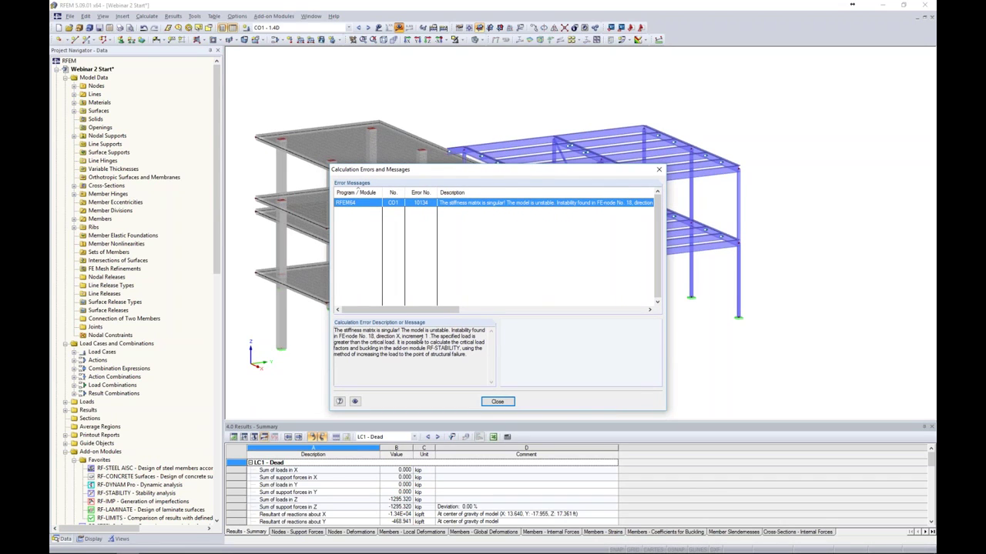
left_click_drag(351, 337, 401, 337)
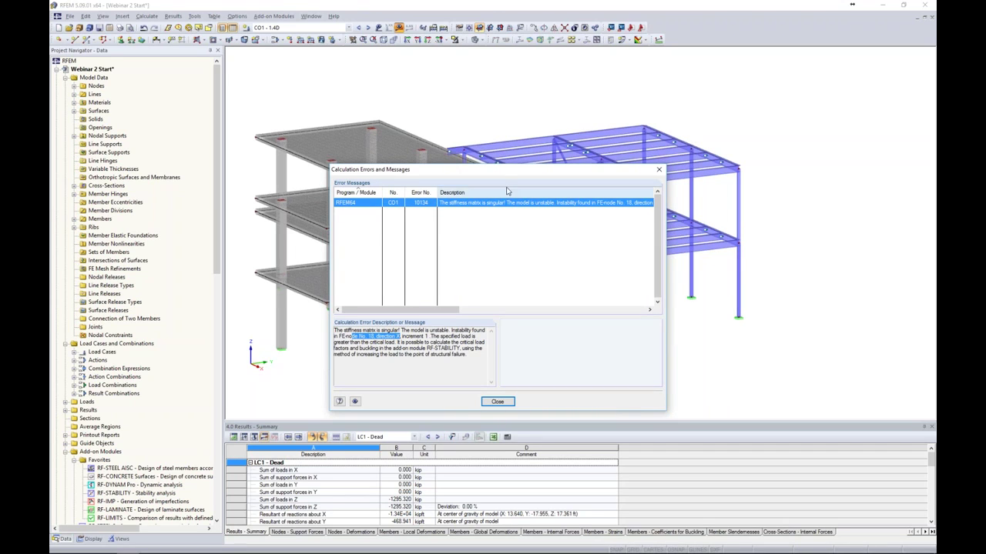
left_click_drag(507, 173, 774, 137)
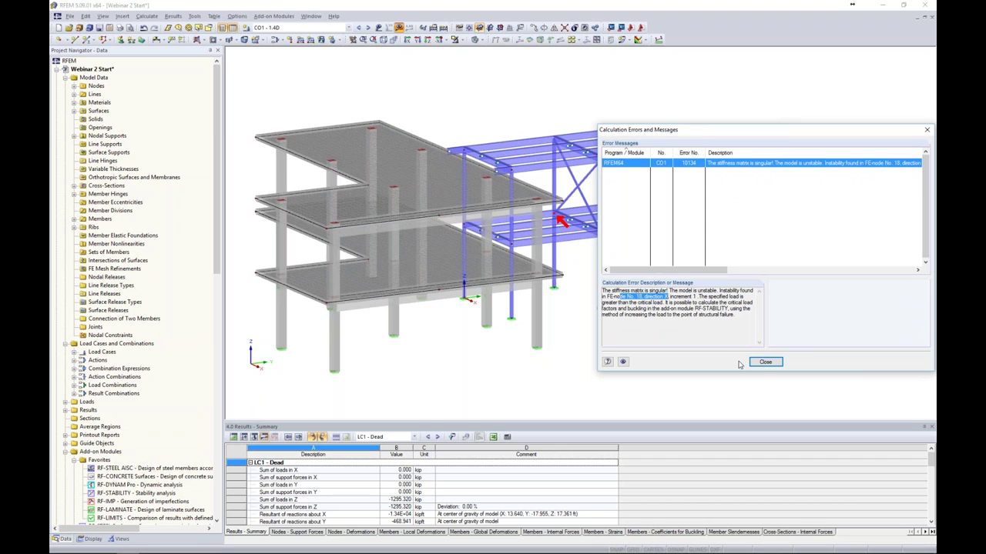
left_click(764, 362)
middle_click_drag(604, 353, 584, 350)
scroll(564, 219, "up", 6)
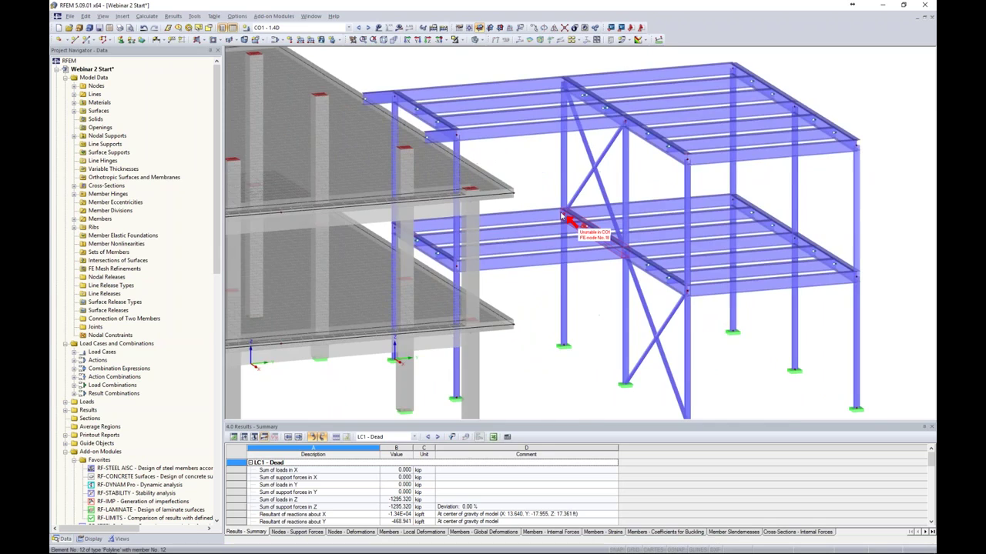
- Examine the flagged unstable node at the brace connection in wireframe display, and return the model to solid transparent display
scroll(564, 219, "up", 2)
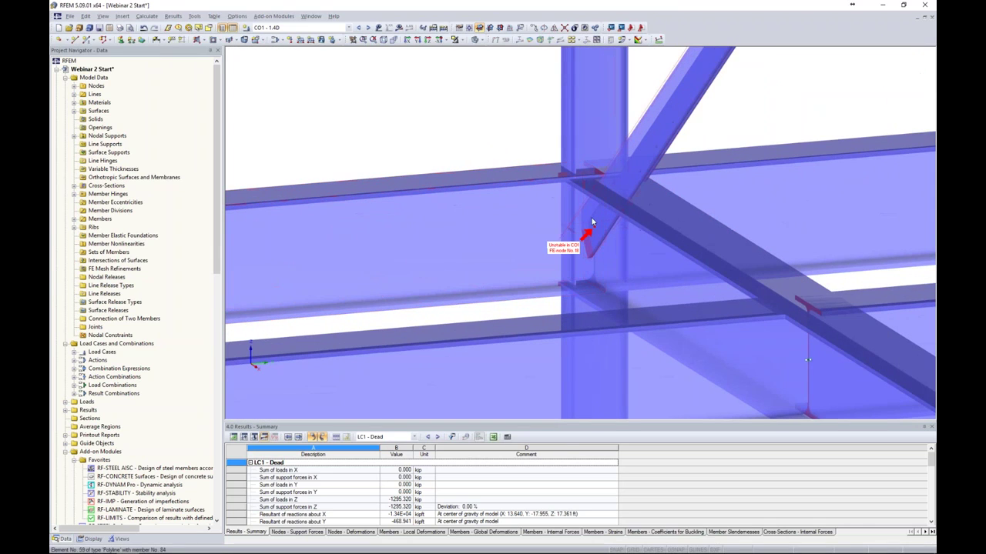
left_click(480, 41)
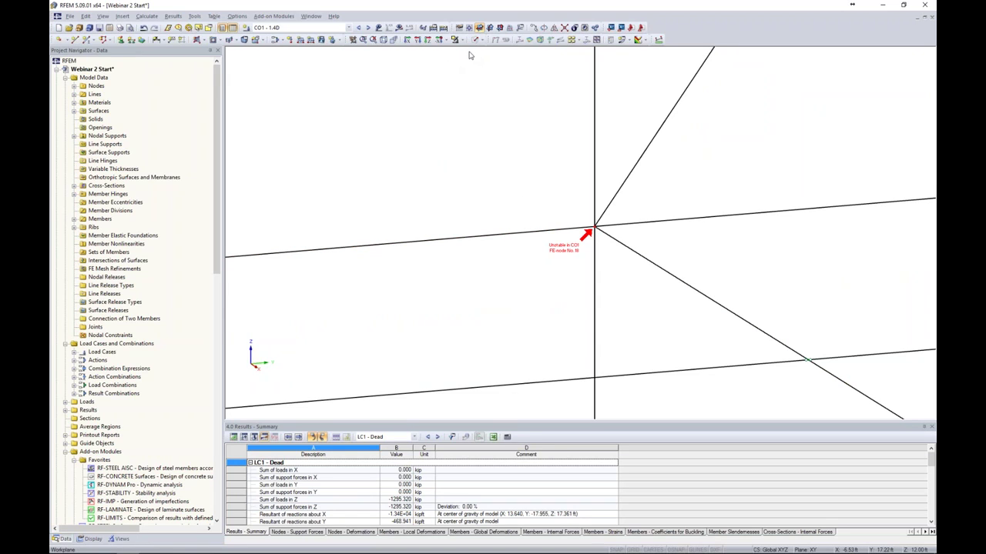
left_click(482, 40)
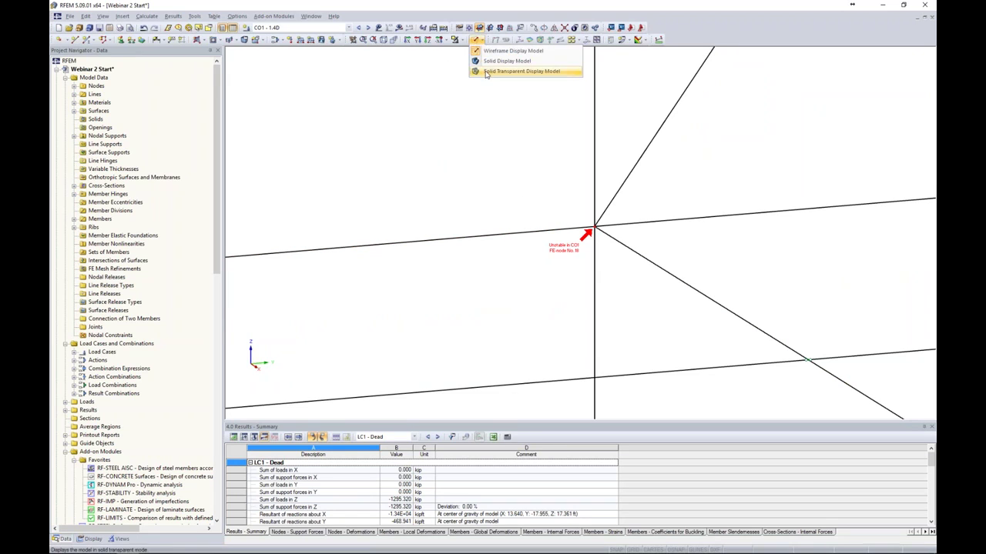
left_click(493, 72)
scroll(501, 158, "down", 9)
middle_click_drag(514, 240, 583, 274)
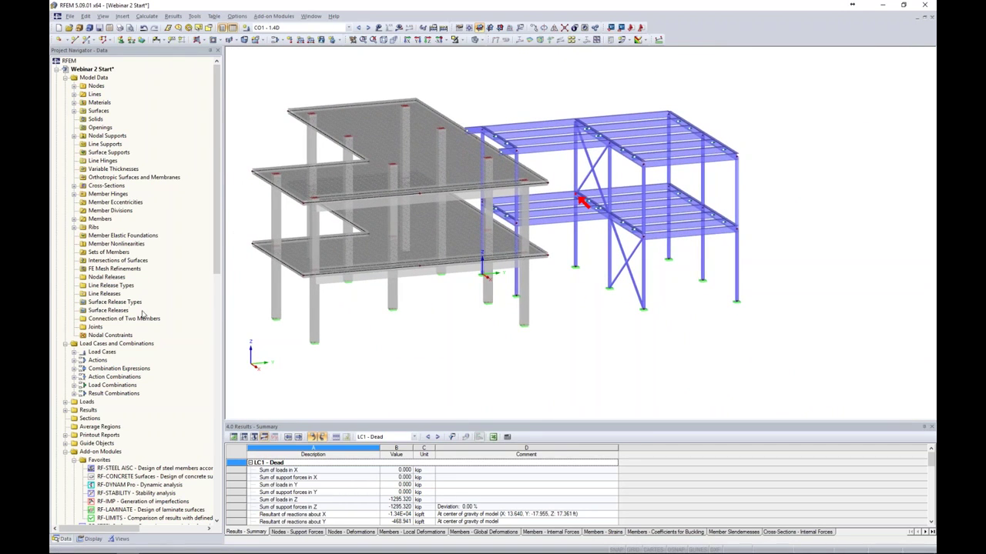
- Open the RF-STABILITY add-on module and choose LC1 - Dead as the load case for importing axial forces
scroll(143, 314, "down", 2)
scroll(142, 314, "down", 2)
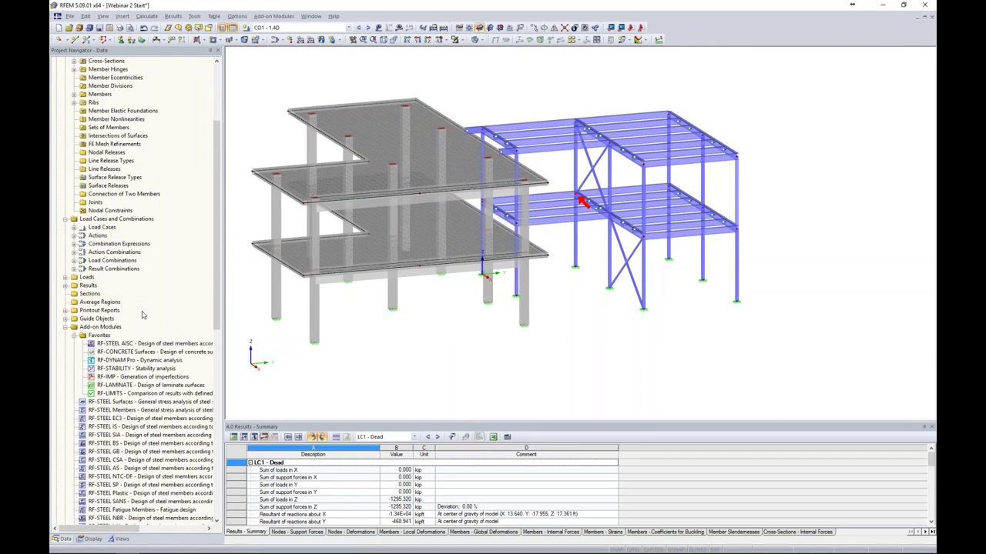
scroll(127, 387, "down", 3)
scroll(125, 386, "down", 1)
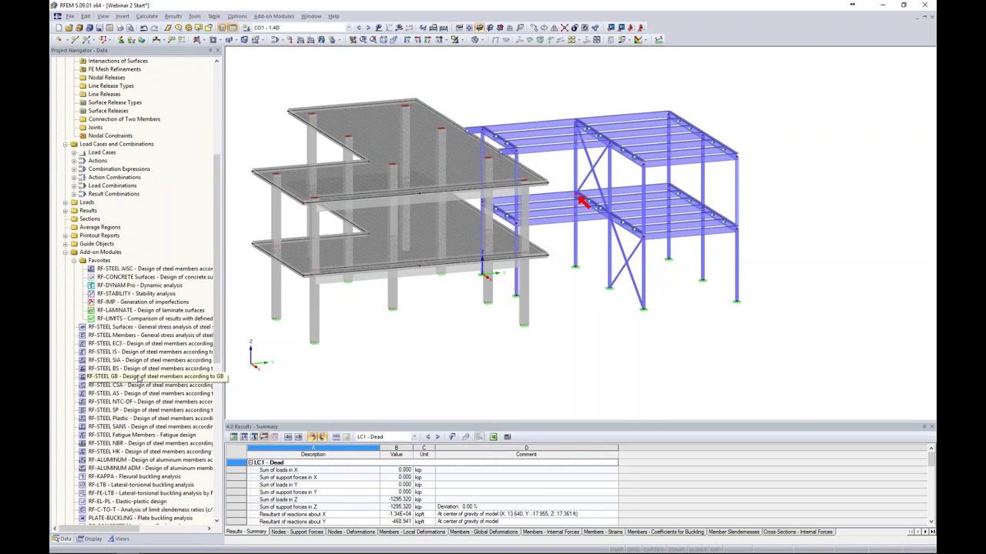
double_click(128, 293)
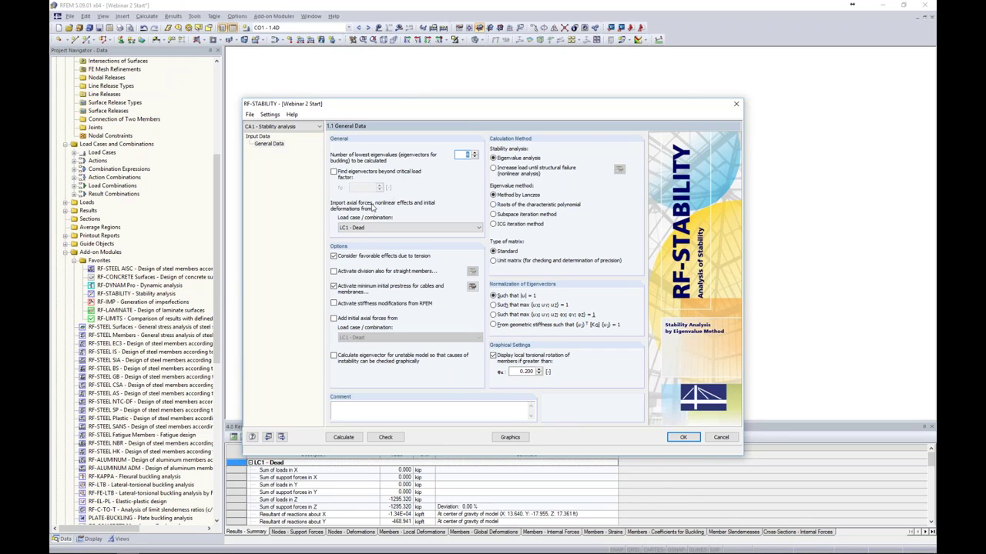
left_click(375, 229)
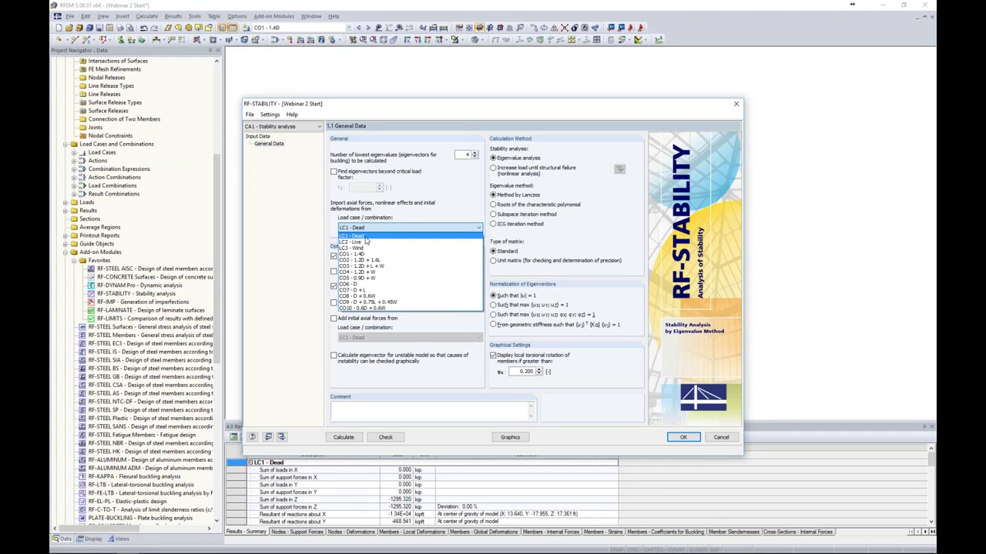
left_click(365, 237)
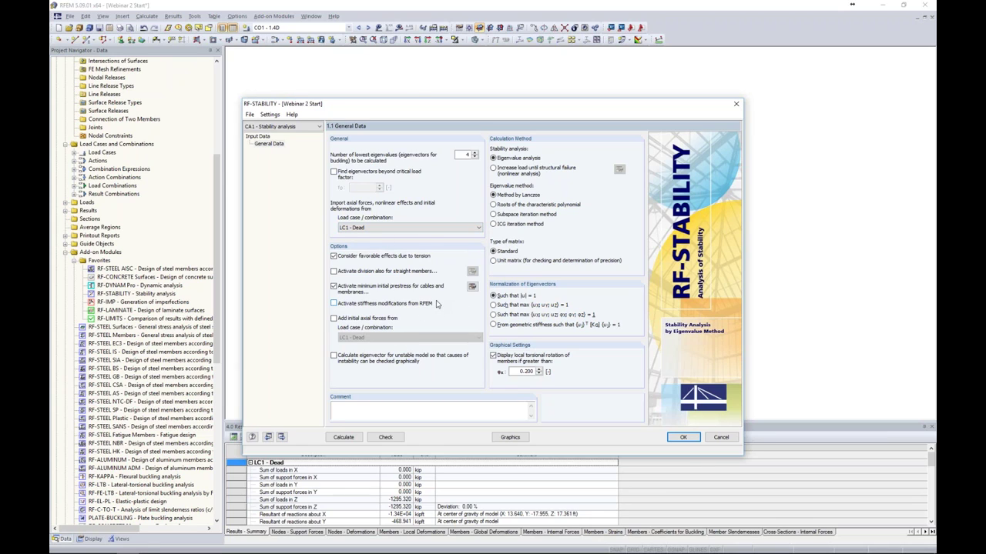
- Turn the eigenvector calculation for unstable models on and off again, and calculate stability case CA1
left_click(334, 357)
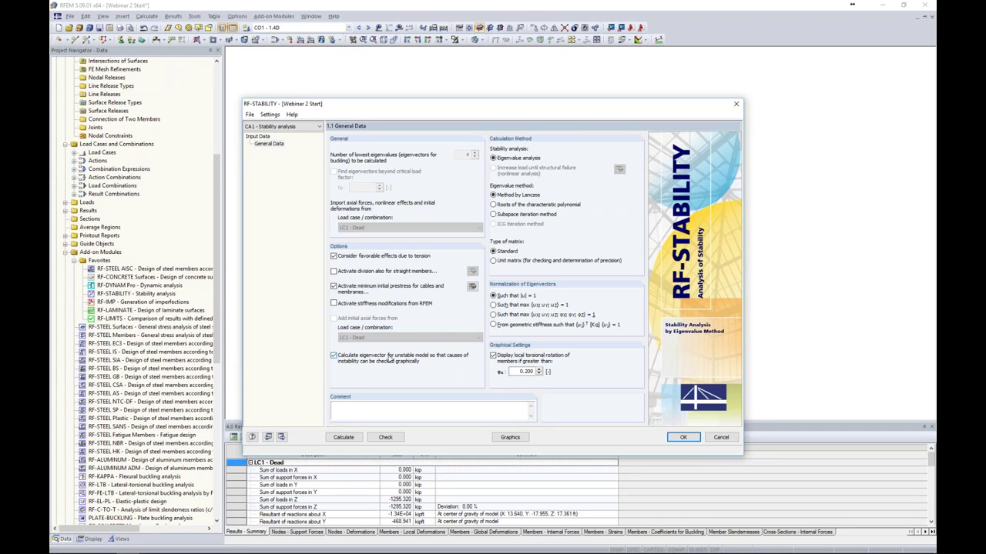
left_click(335, 357)
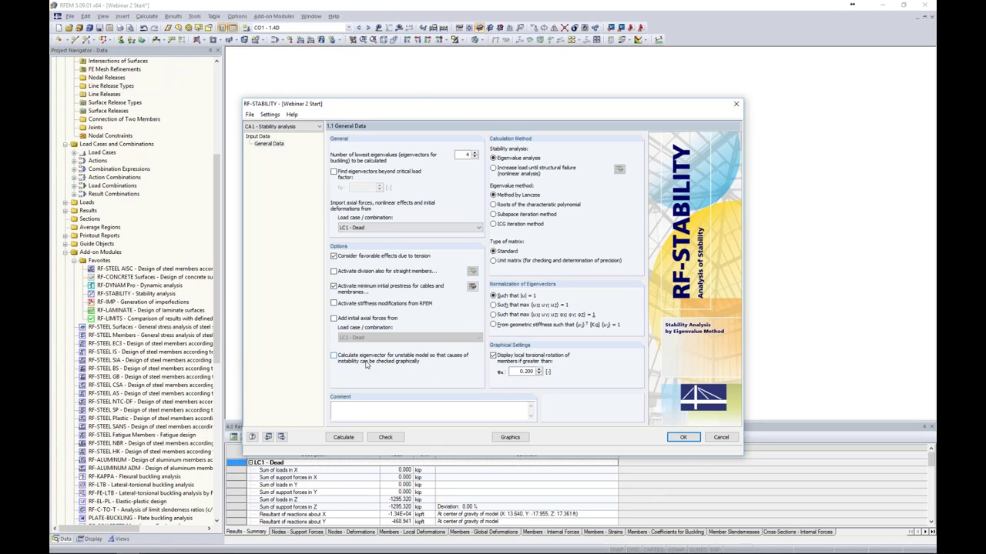
left_click(348, 438)
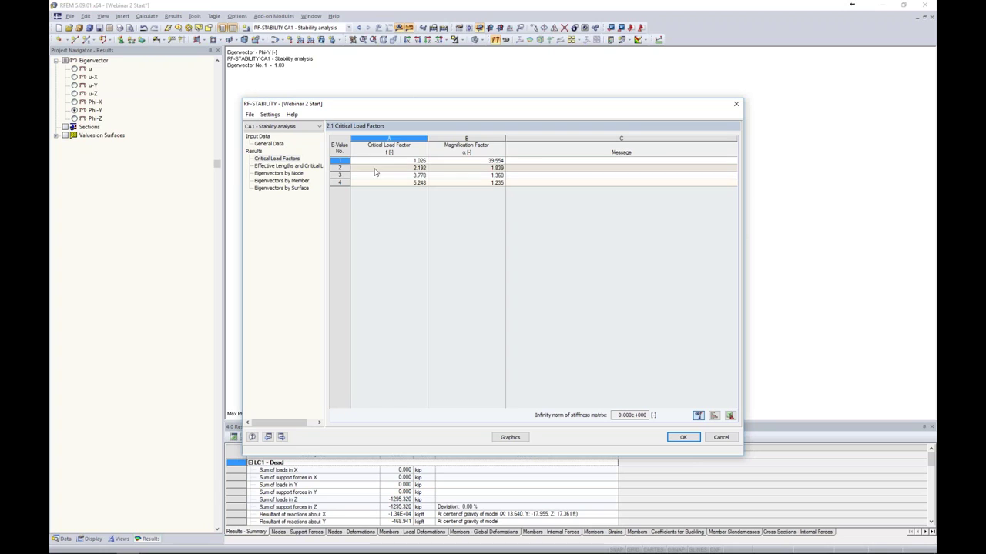
- Review the critical load factors of eigenvalues 1 and 2, and show the first eigenvector's buckling shape on the model
left_click(380, 168)
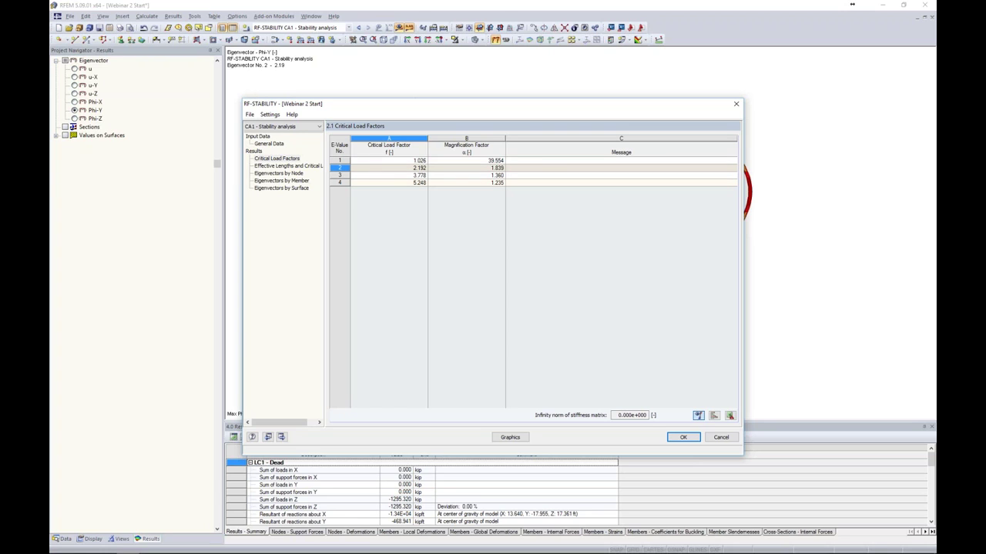
left_click(383, 162)
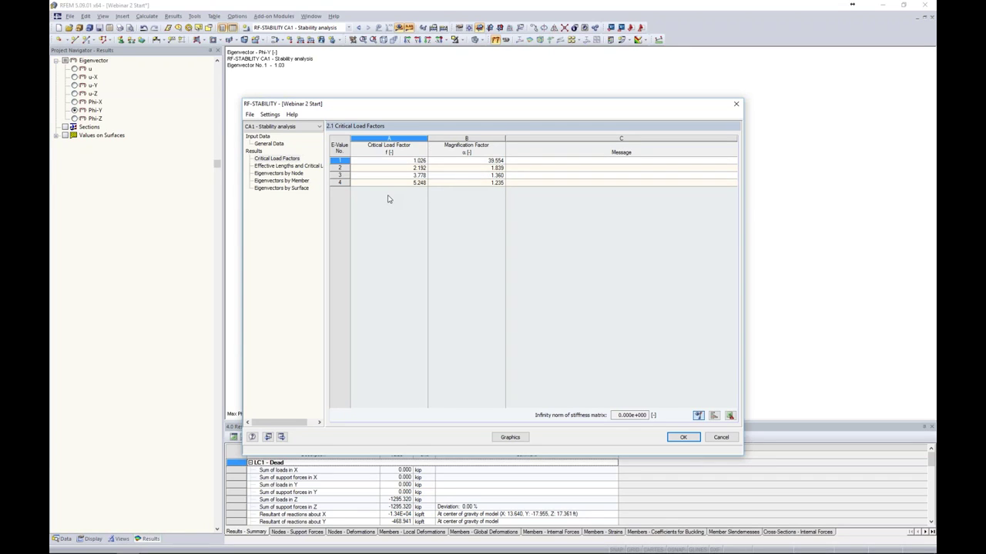
left_click(509, 437)
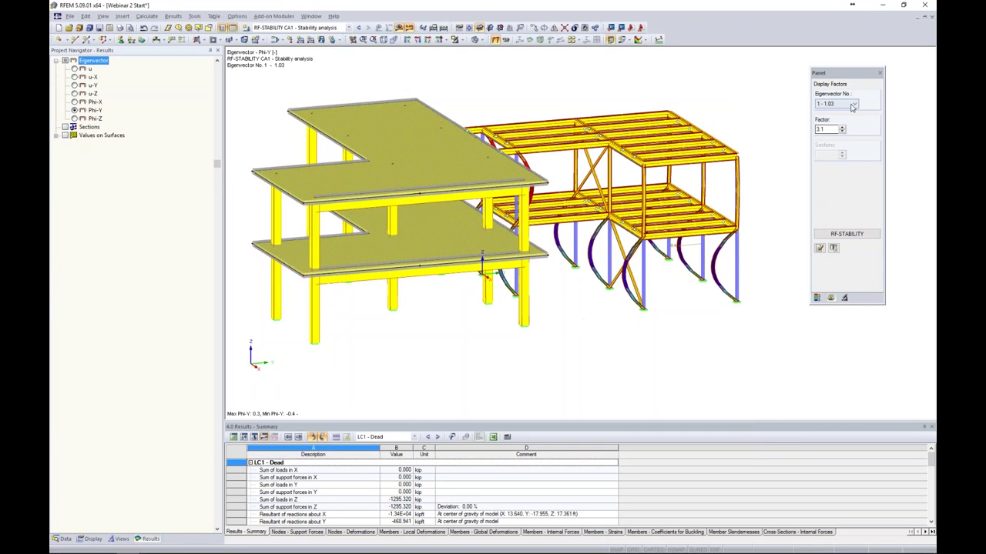
left_click(852, 105)
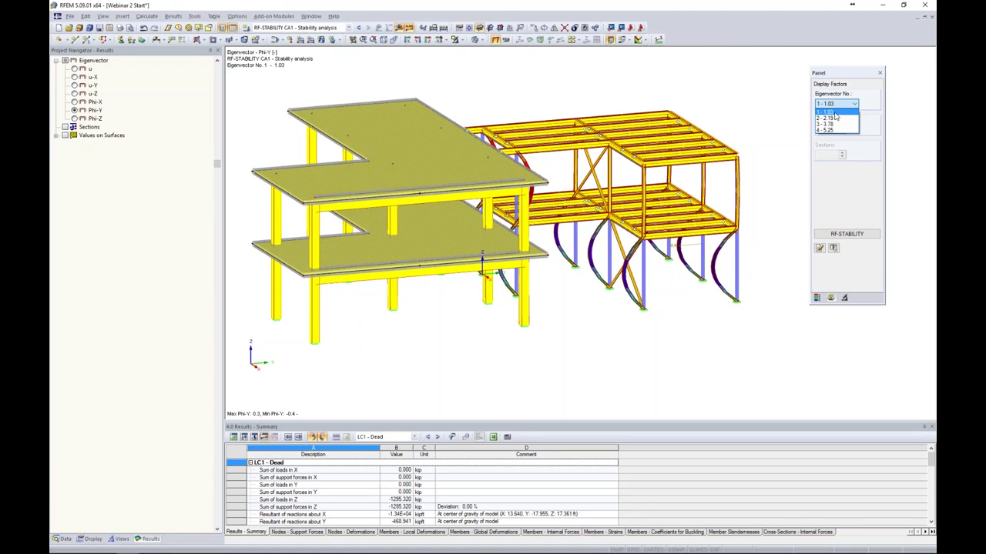
left_click(836, 113)
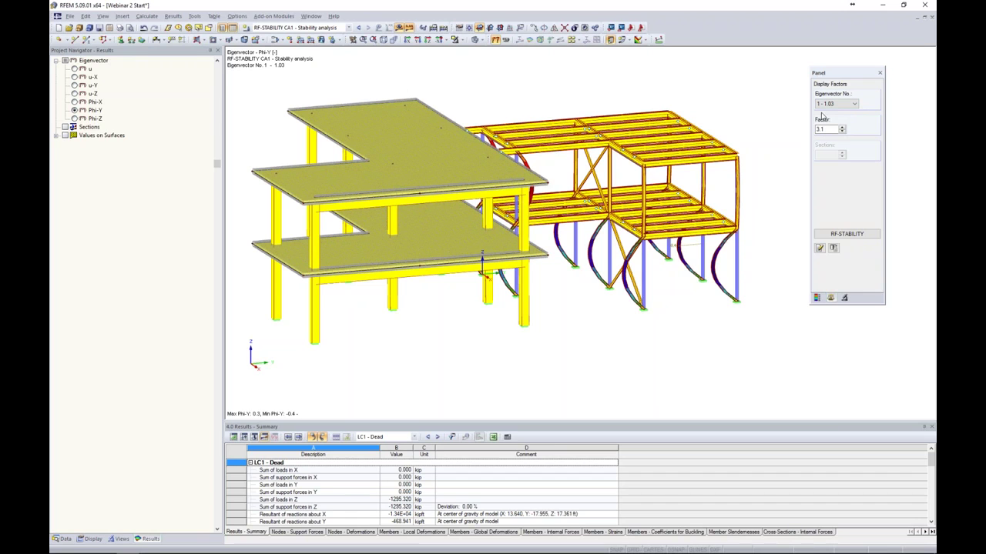
middle_click_drag(760, 196, 711, 192, "ctrl")
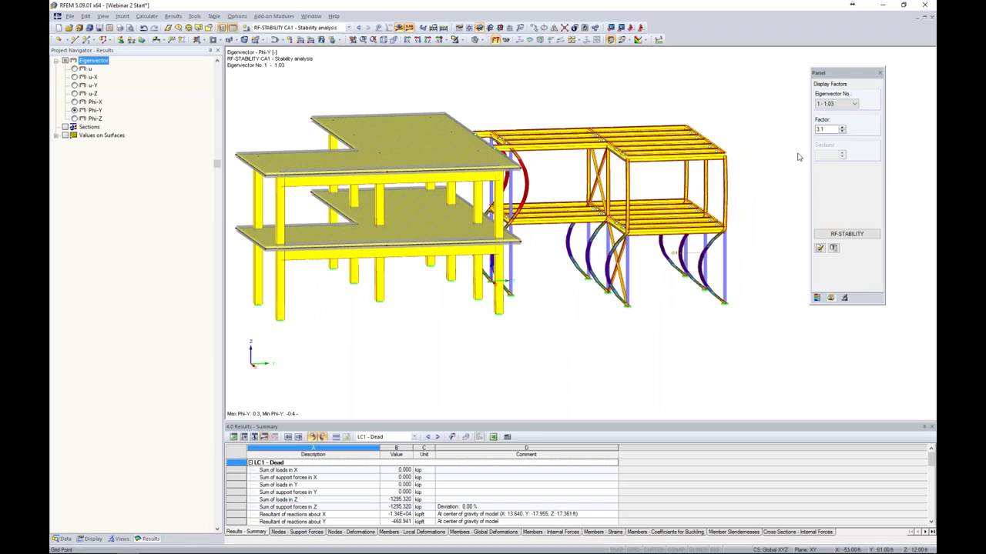
- Compare the buckling shapes of eigenvectors 2 and 3, and return the display to eigenvector 1
left_click(835, 105)
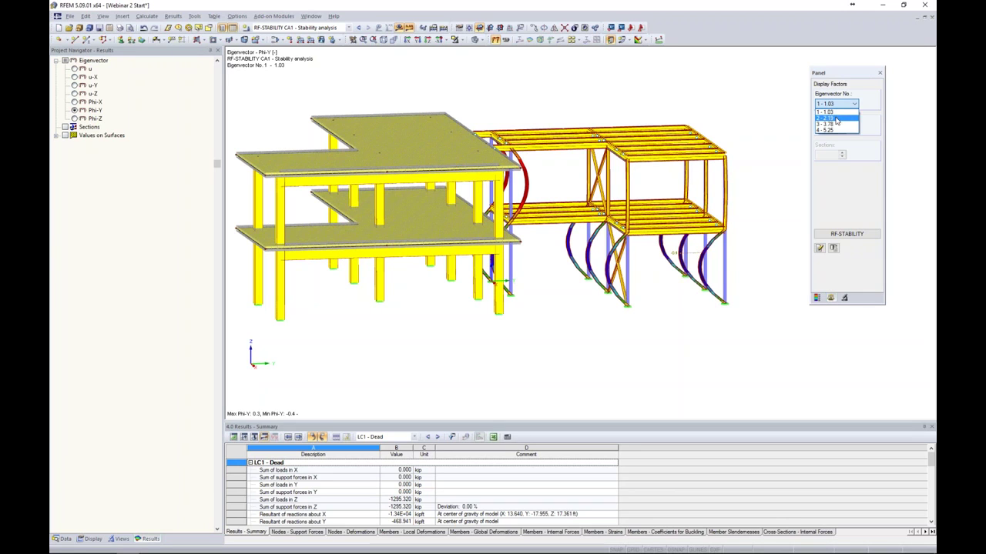
left_click(834, 118)
left_click(835, 104)
left_click(833, 127)
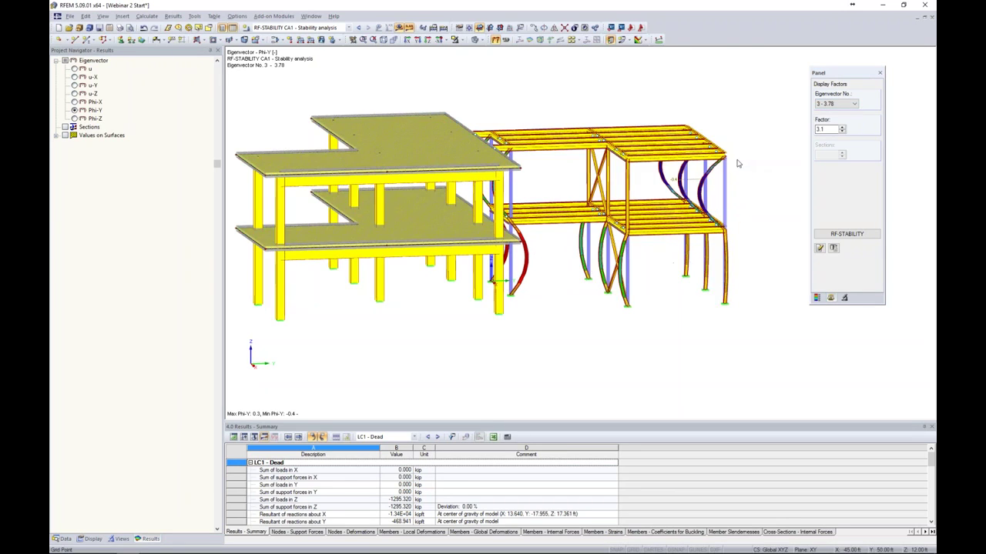
left_click(844, 104)
left_click(846, 112)
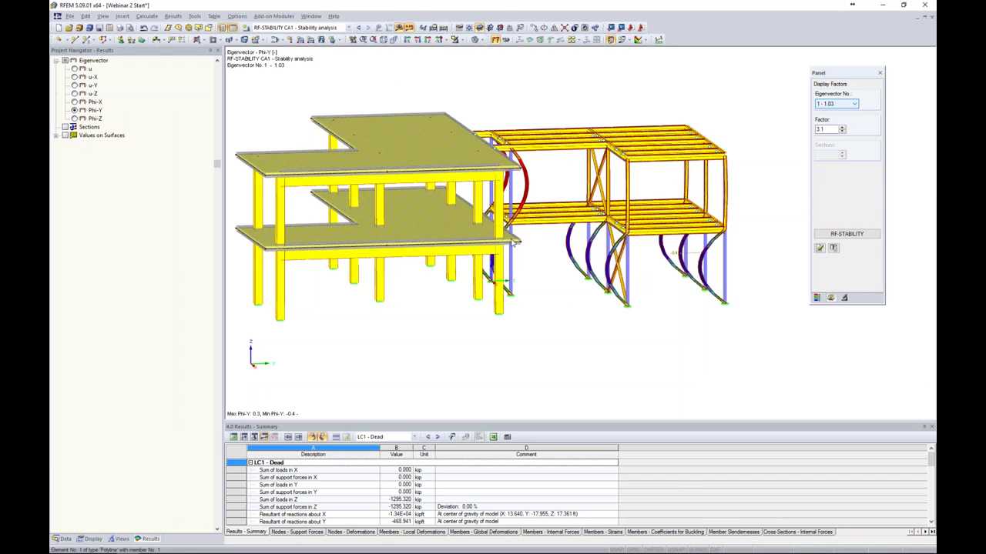
left_click(347, 28)
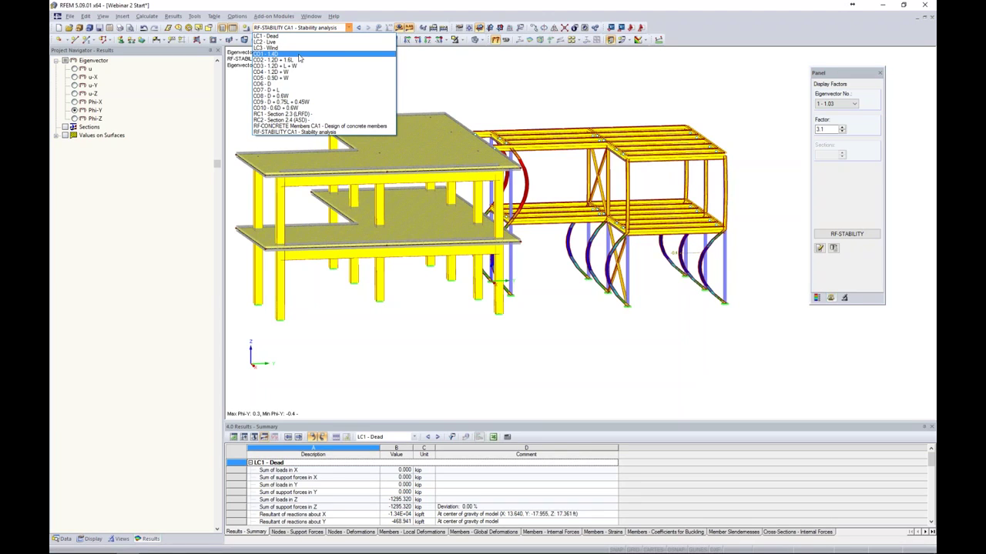
left_click(528, 85)
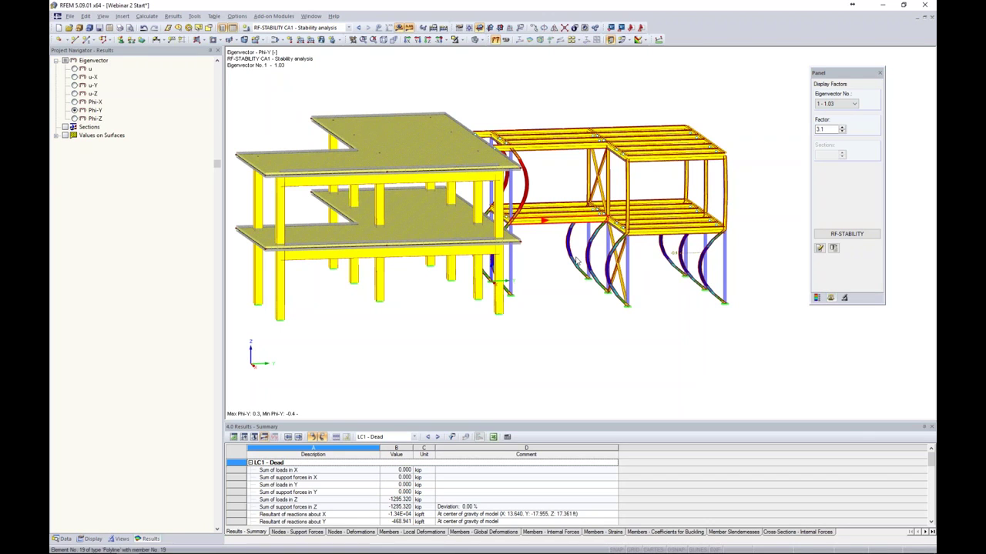
- List the model's cross-sections in the project data and hide the stability results
left_click(66, 539)
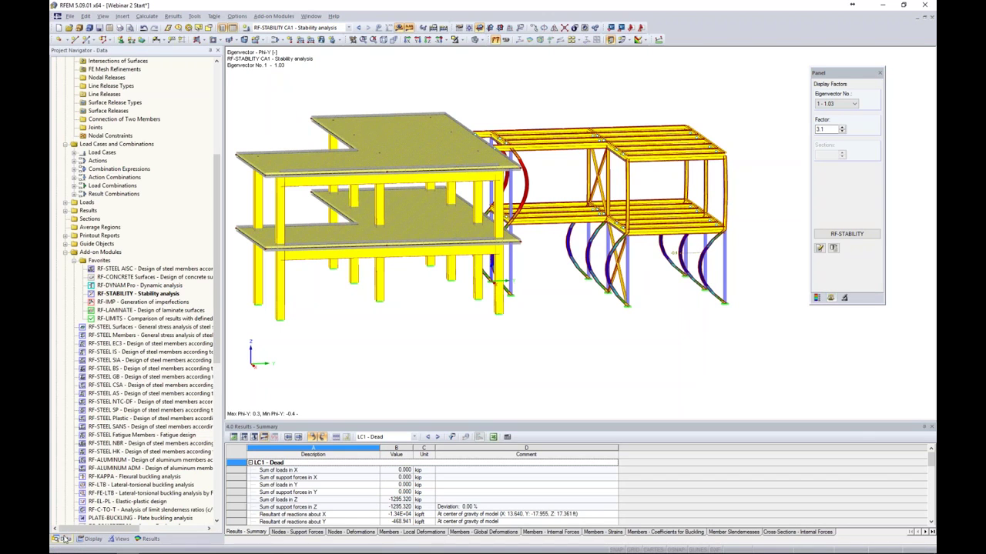
scroll(165, 266, "up", 10)
scroll(165, 267, "up", 1)
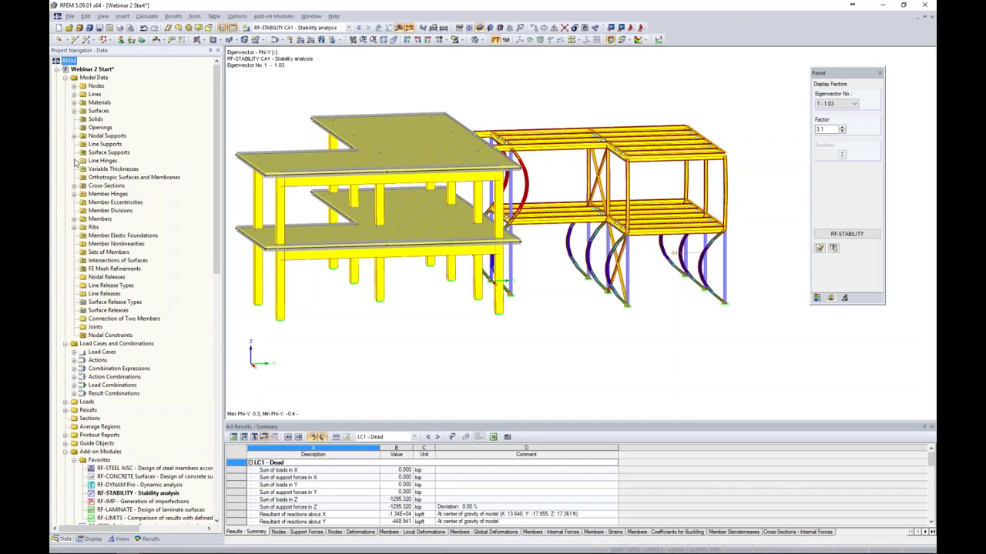
left_click(73, 187)
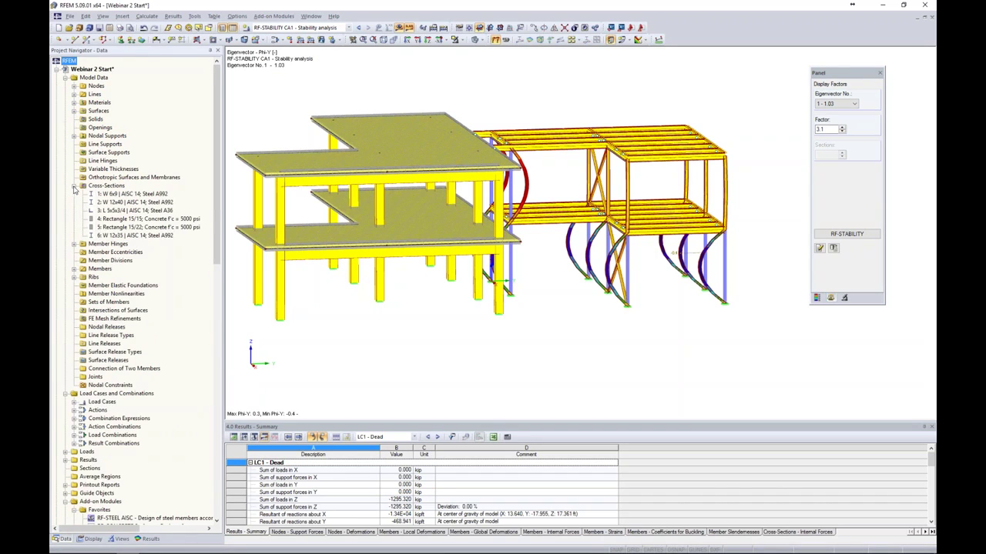
left_click(399, 28)
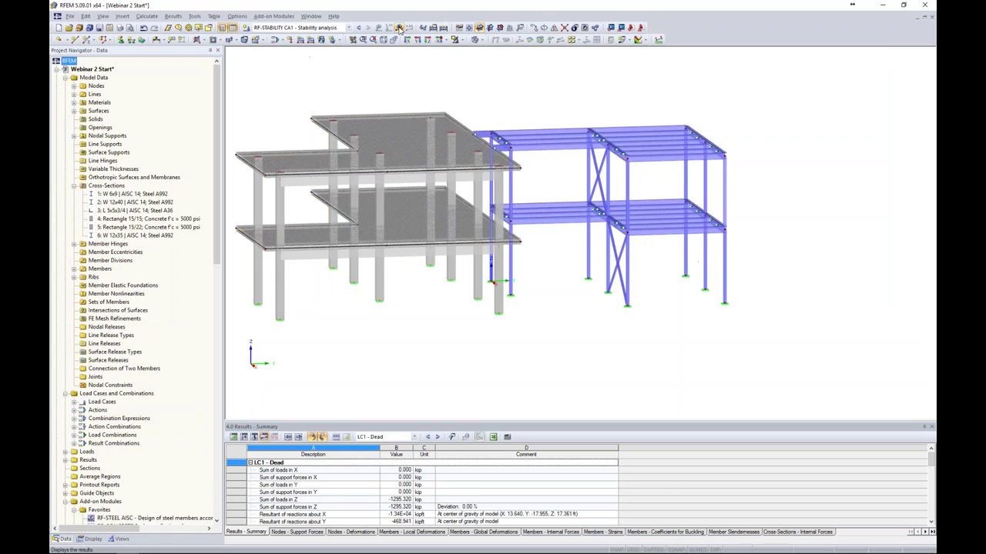
- Replace the steel columns' W 6x9 cross-section with W 10x49 from the full AISC 14 rolled I-section library, with the favorites filter off
left_click(139, 195)
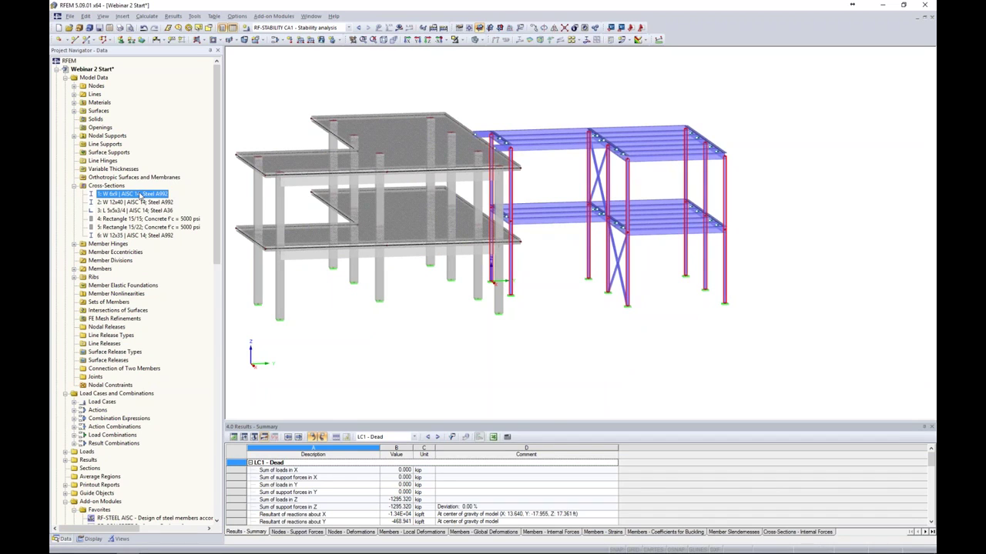
right_click(140, 196)
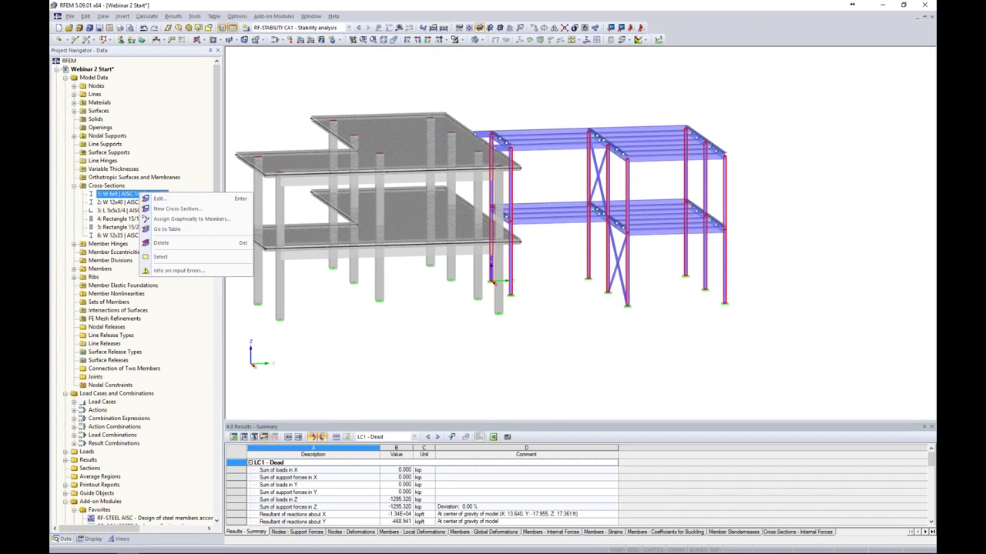
left_click(155, 201)
left_click_drag(597, 139, 509, 101)
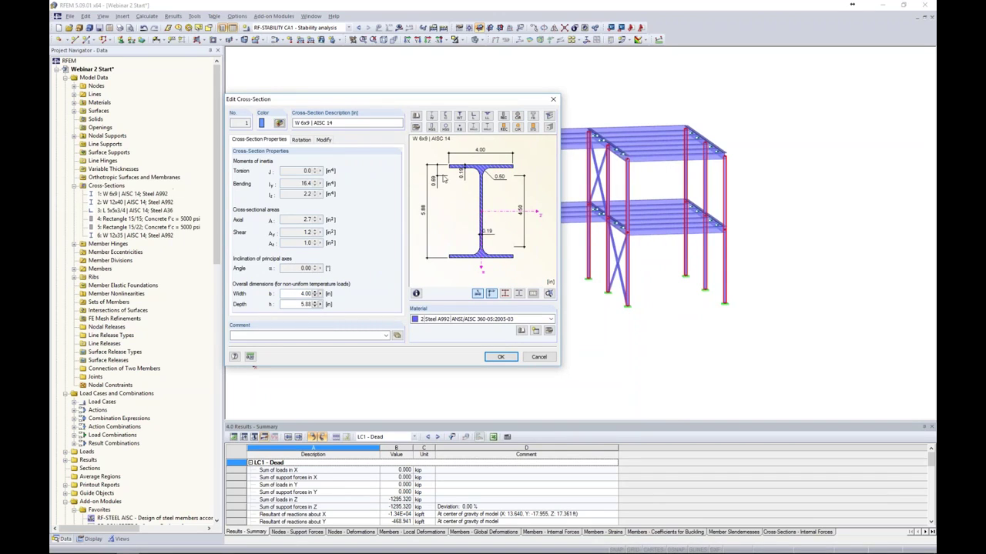
left_click(416, 128)
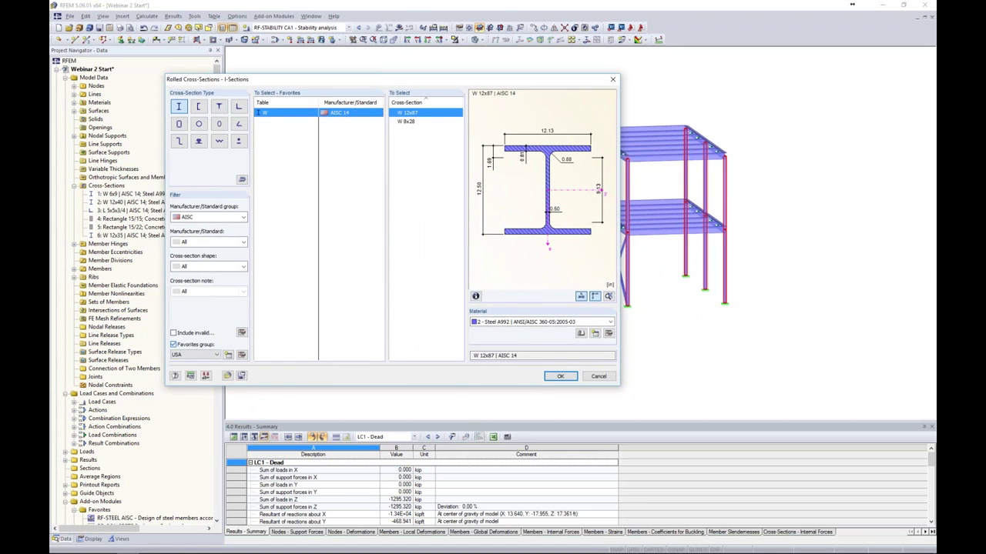
left_click(174, 345)
left_click_drag(460, 291, 459, 322)
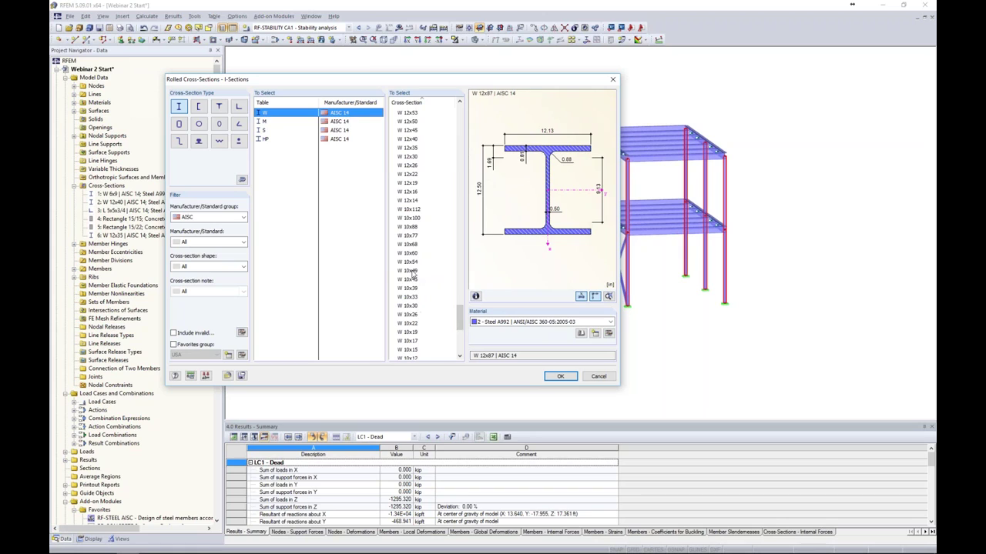
left_click(413, 272)
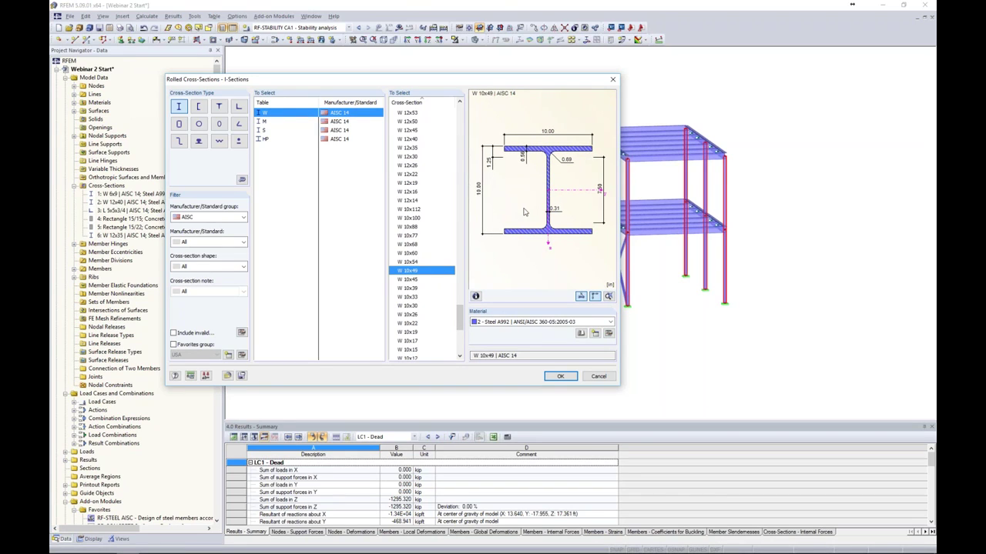
left_click(560, 376)
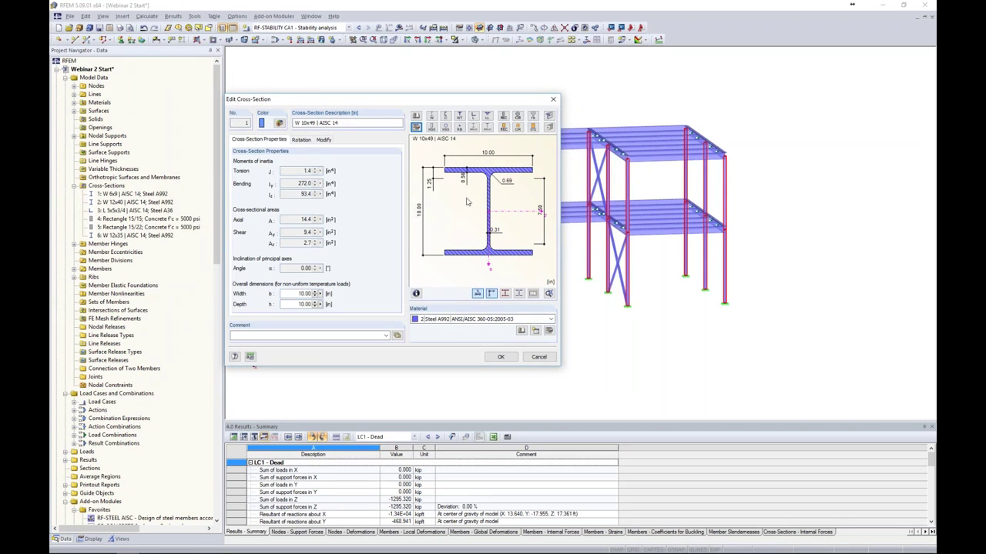
left_click(501, 359)
left_click(375, 252)
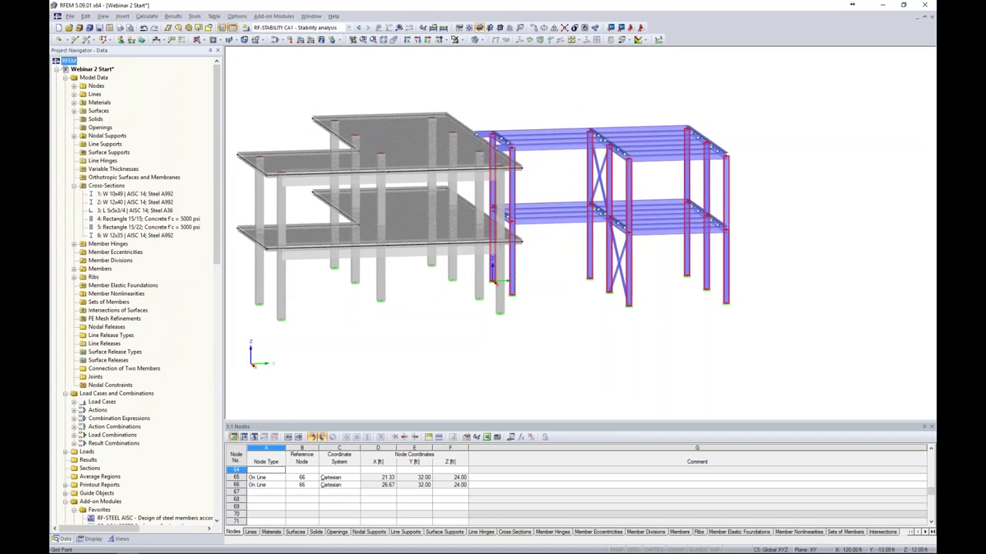
- Calculate load combination CO1 - 1.4D and reduce the displayed deformation factor to 45
left_click(348, 28)
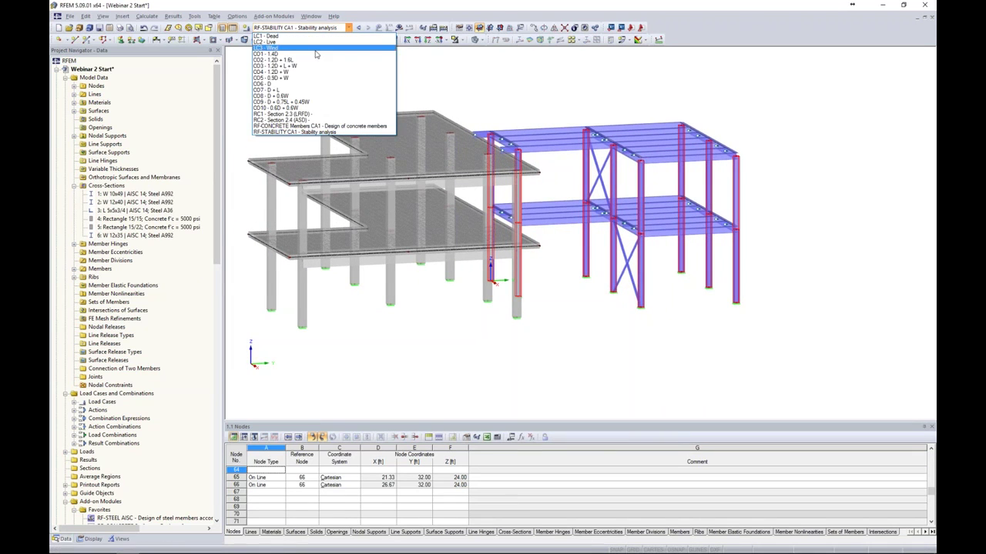
left_click(315, 54)
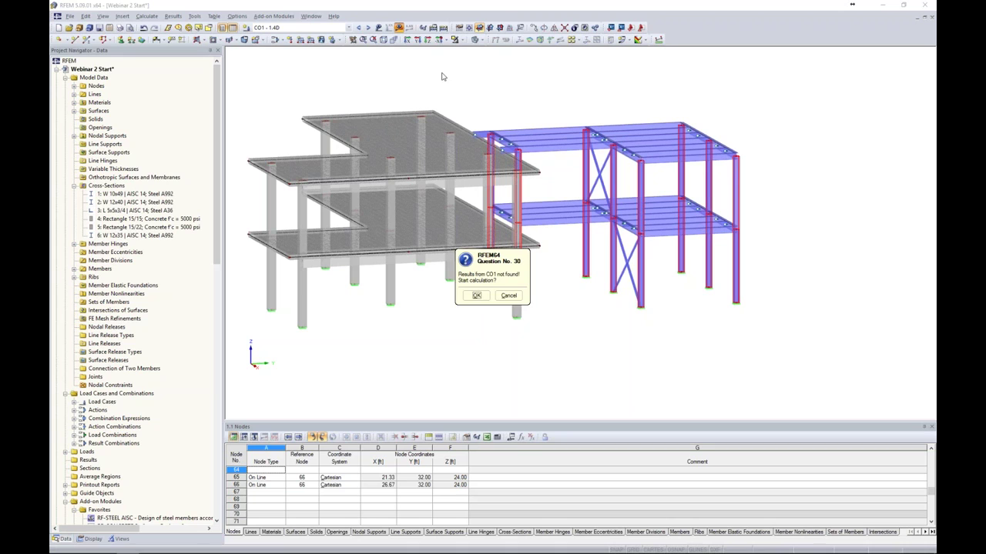
left_click(477, 295)
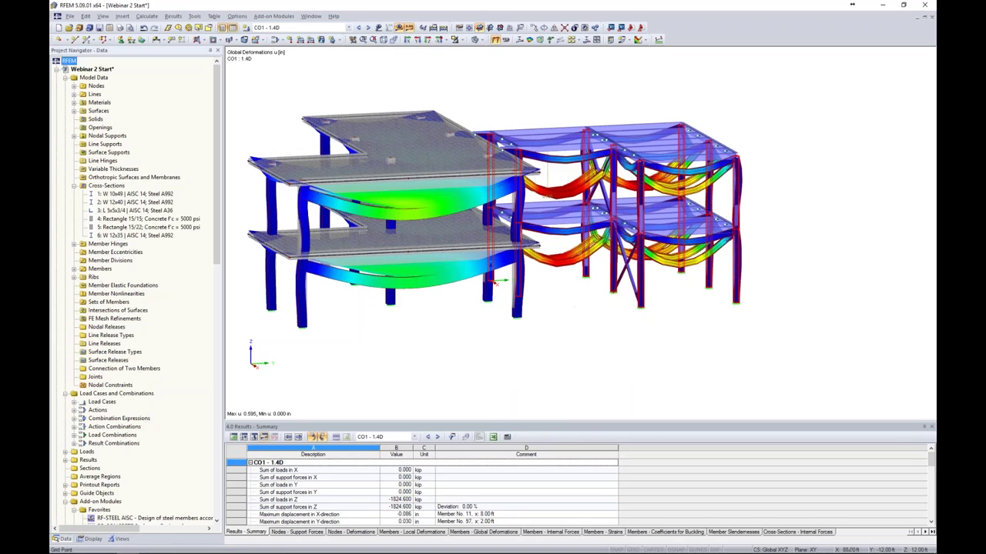
left_click(842, 106)
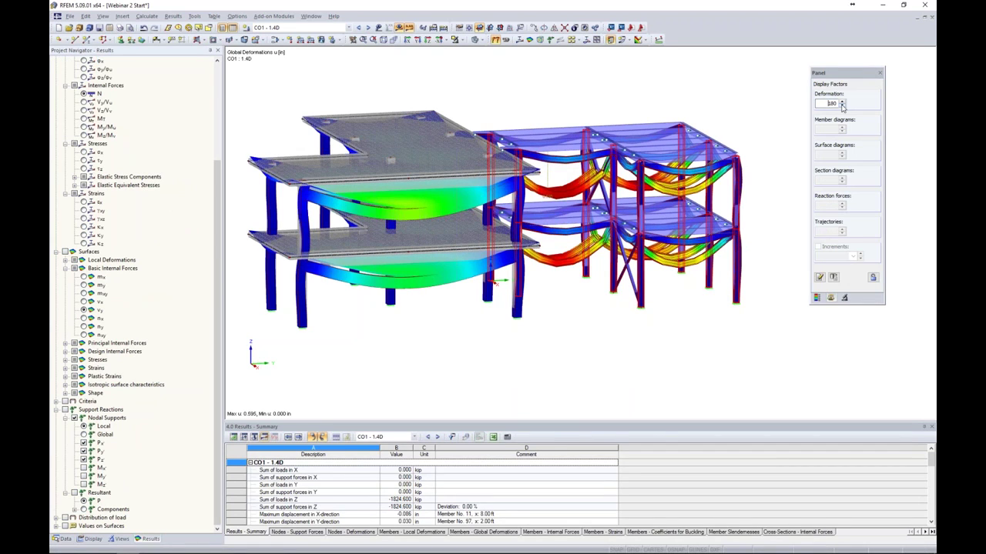
left_click(842, 106)
left_click(841, 106)
left_click(842, 106)
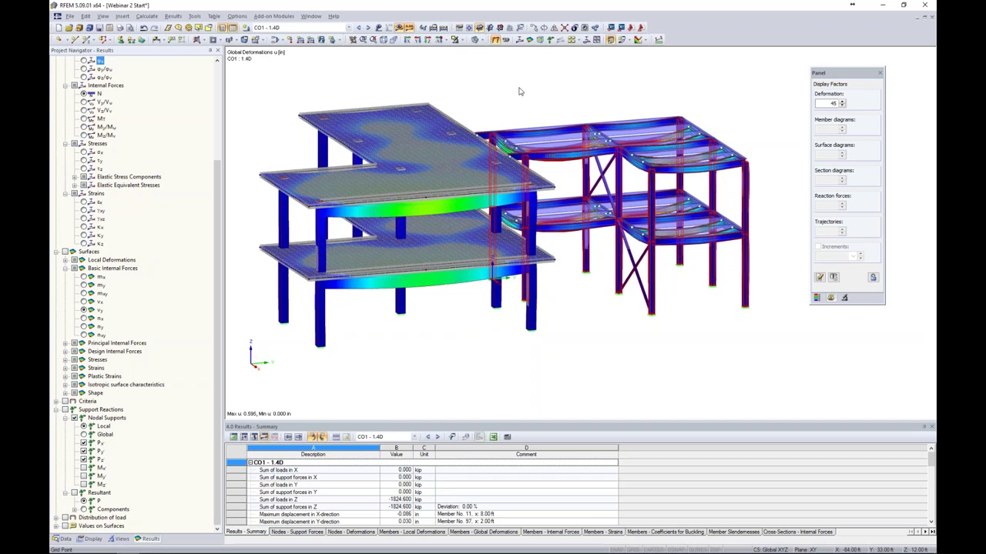
- Hide the results and isolate the concrete building's top slab with its edge rib using visibility by selected objects
middle_click_drag(519, 90, 451, 68, "ctrl")
left_click(399, 28)
middle_click_drag(451, 106, 520, 114)
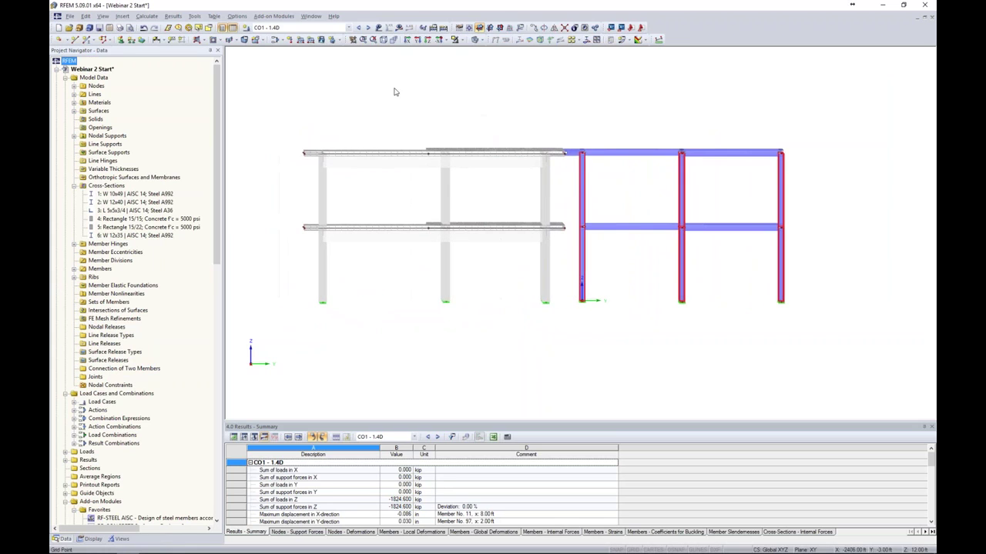
left_click_drag(285, 118, 568, 189)
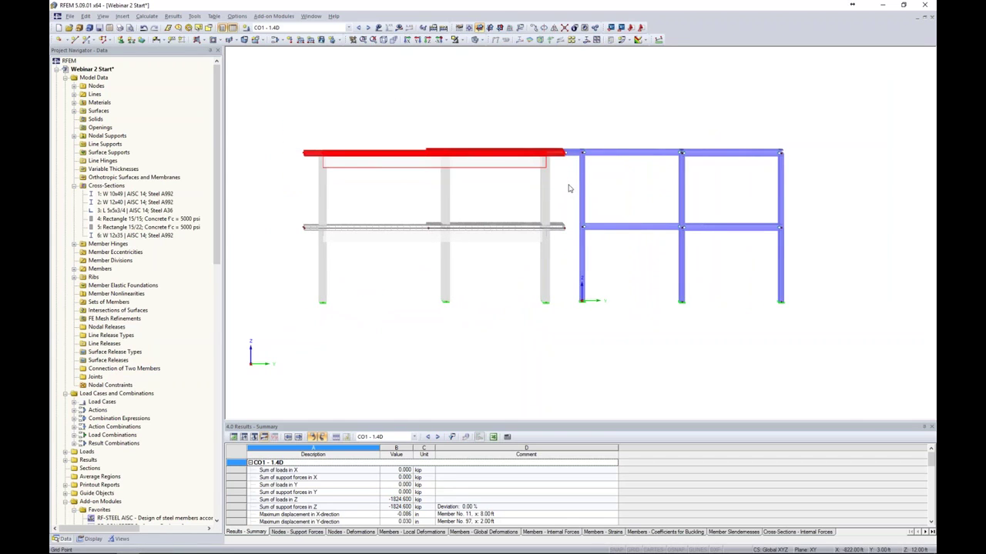
middle_click_drag(608, 254, 634, 334, "ctrl")
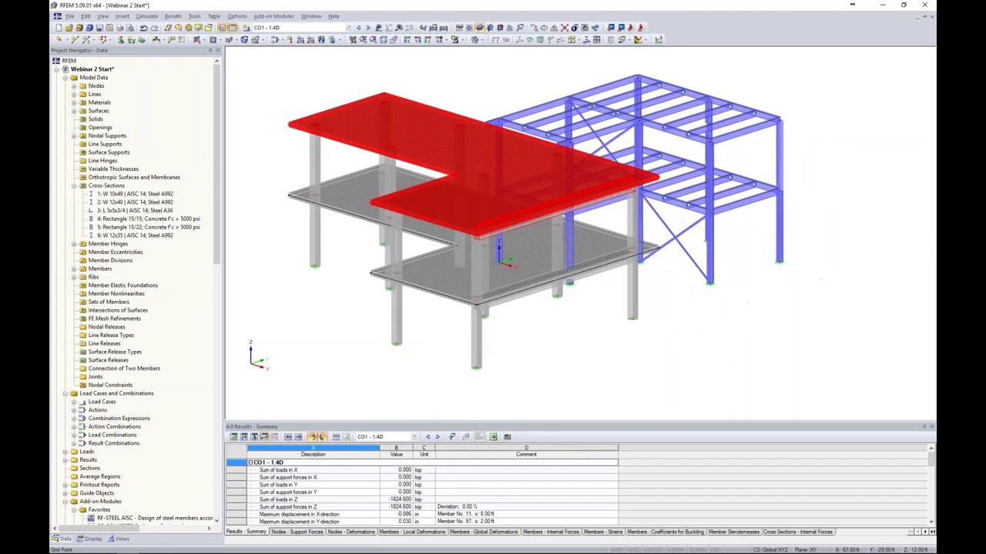
left_click(455, 39)
left_click(466, 54)
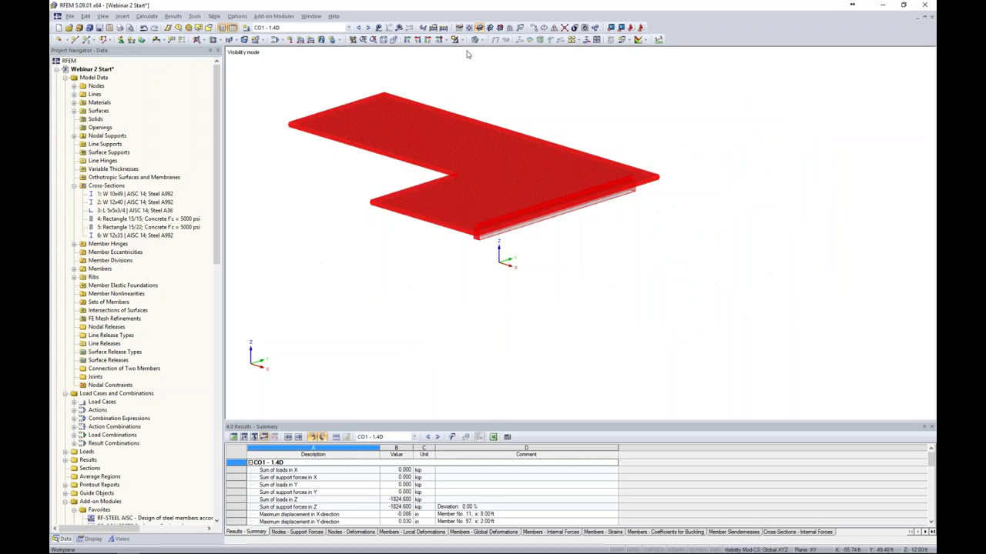
left_click(589, 126)
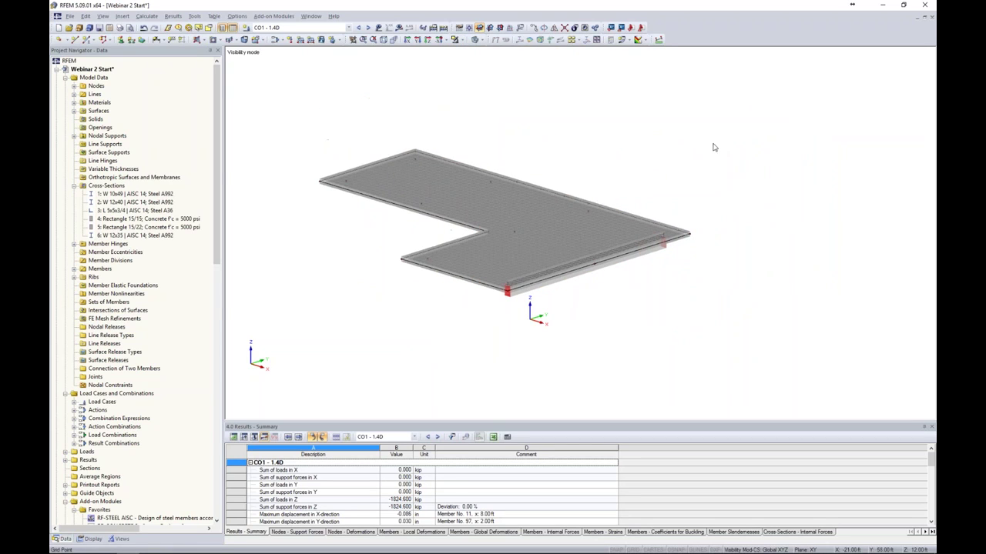
- Show the hidden objects in the background of the isolated slab, and turn that display off again
right_click(723, 145)
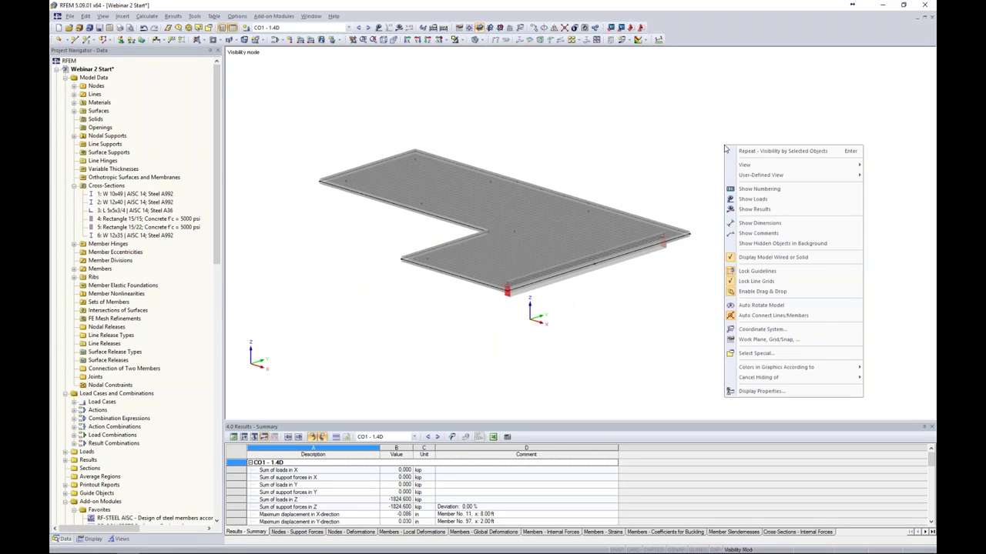
left_click(745, 244)
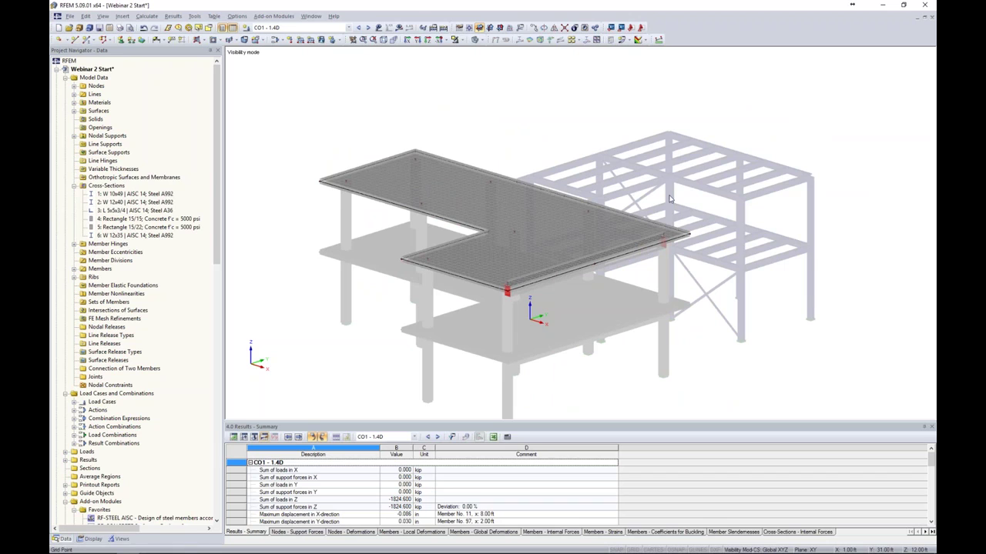
right_click(665, 121)
left_click(691, 217)
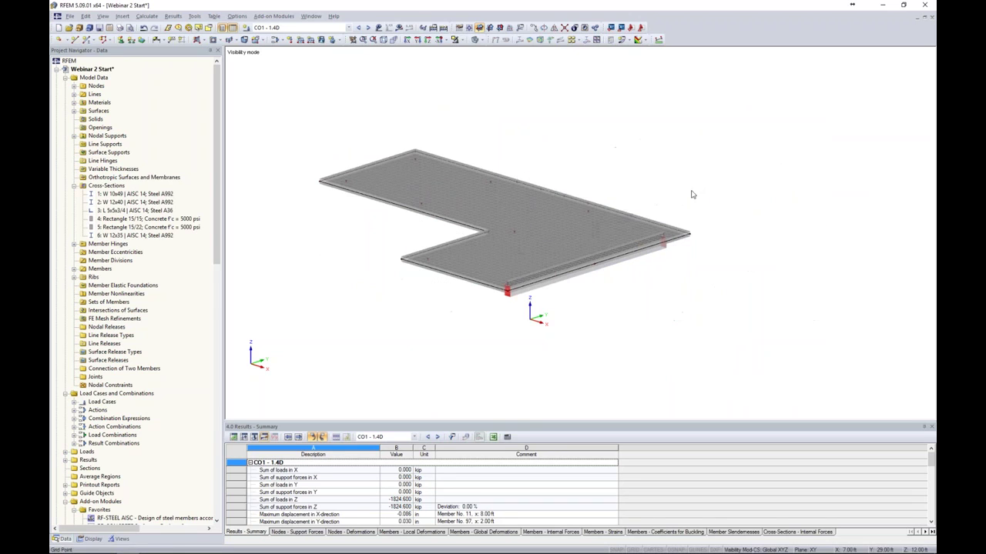
- Save the isolated slab as a new user-defined view named Top Slab
middle_click_drag(642, 174, 650, 159)
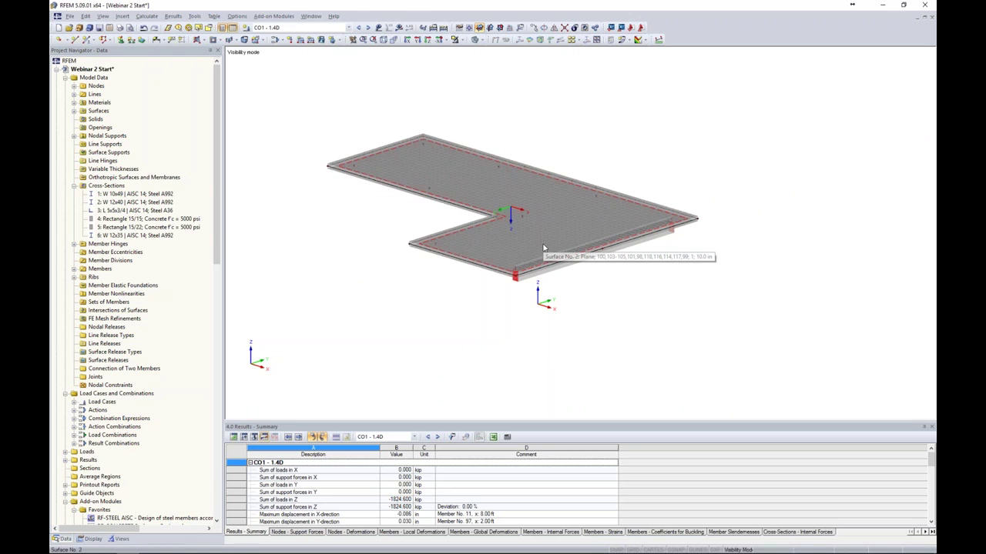
left_click(119, 538)
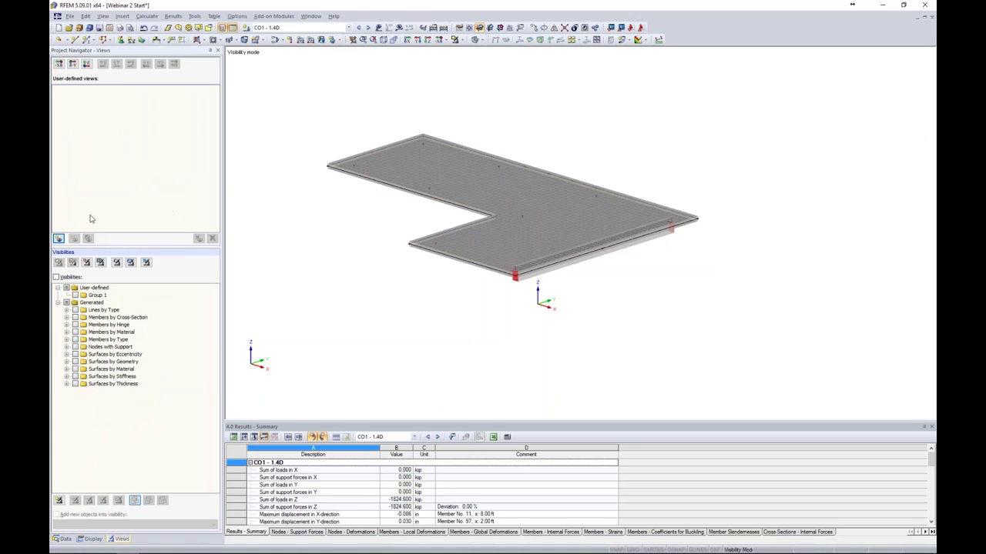
left_click(59, 238)
type("Top Slab")
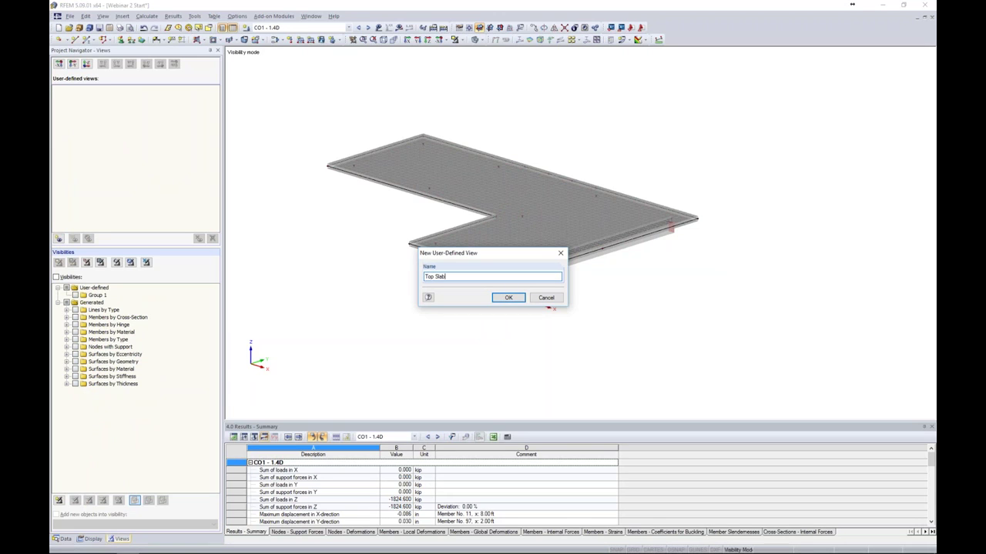
left_click(505, 297)
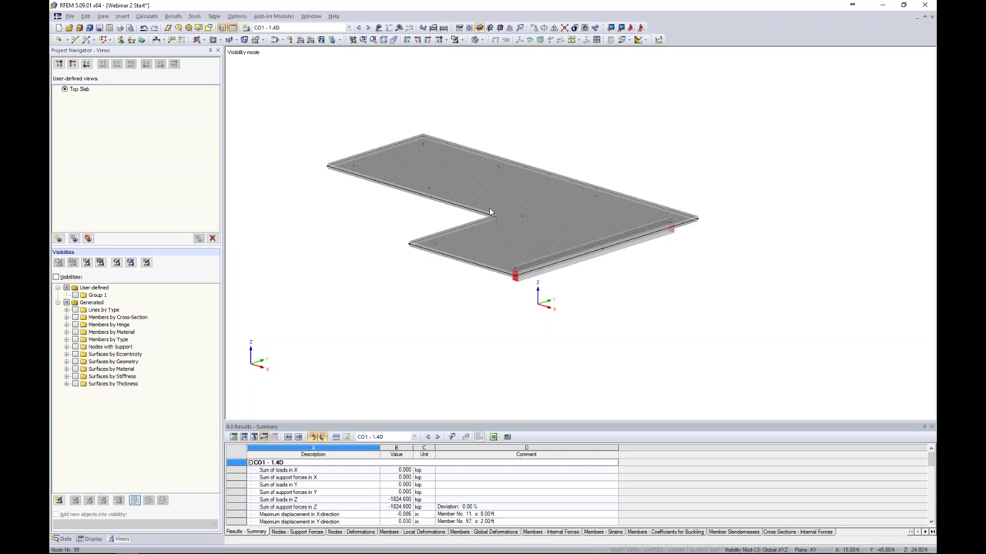
- Show the hidden objects in the background and inspect the slab's corner column node in wireframe display
right_click(665, 130)
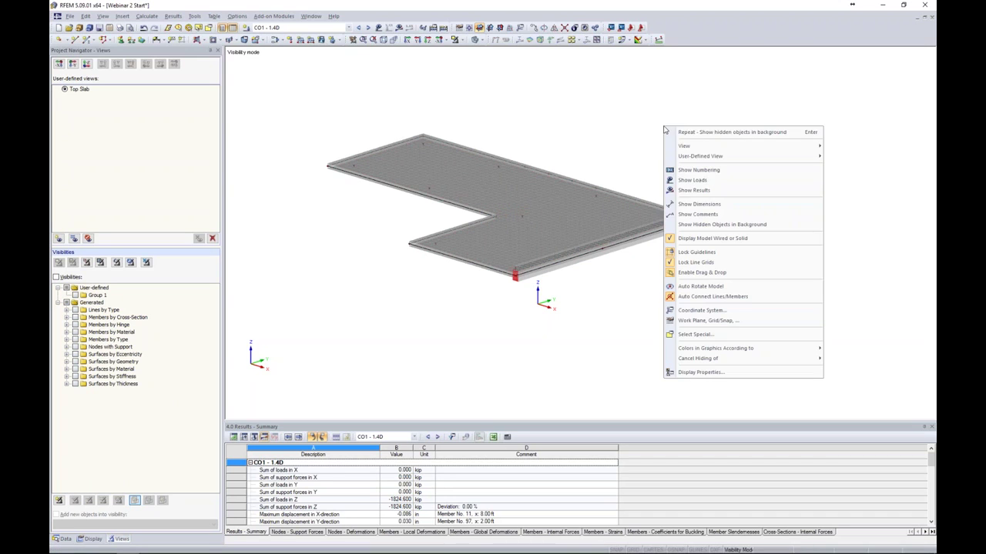
left_click(699, 224)
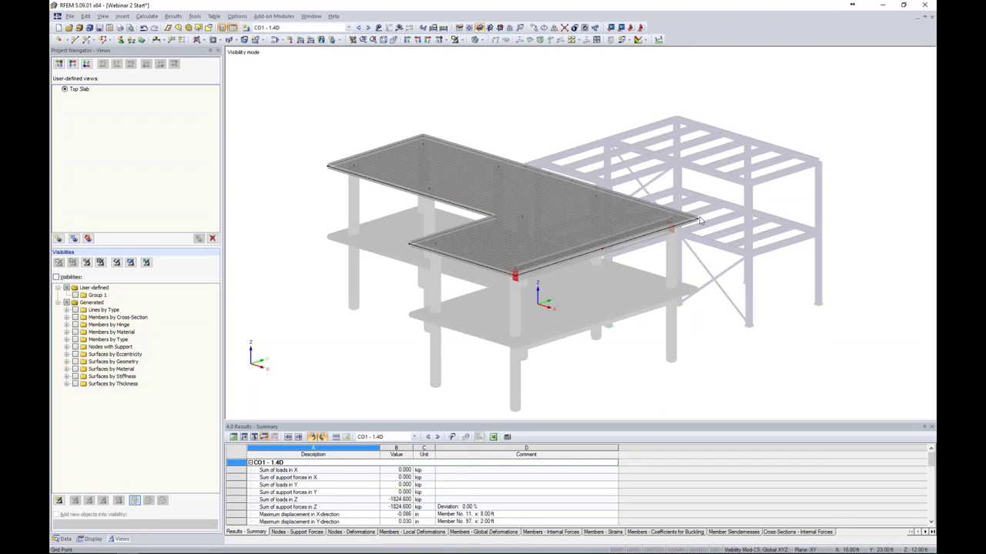
left_click(487, 51)
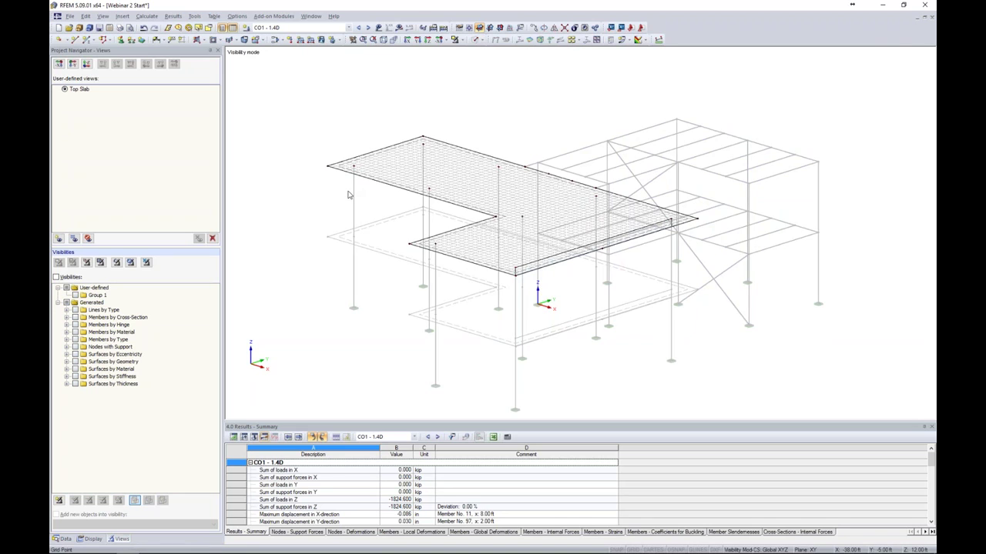
scroll(348, 193, "up", 3)
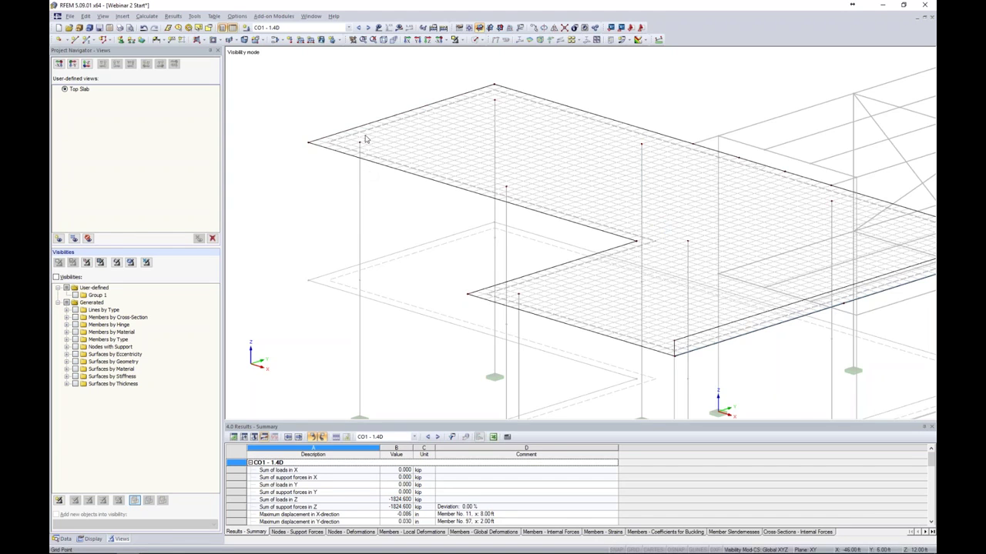
scroll(367, 144, "up", 3)
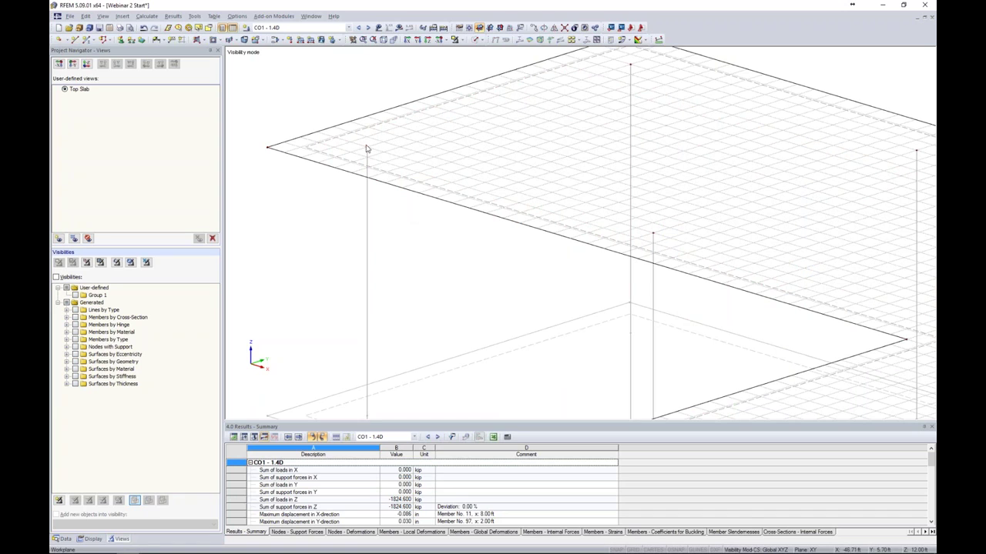
mouse_move(367, 150)
- Return the model to solid display and review the slab with the columns supporting it
left_click(478, 40)
left_click(483, 71)
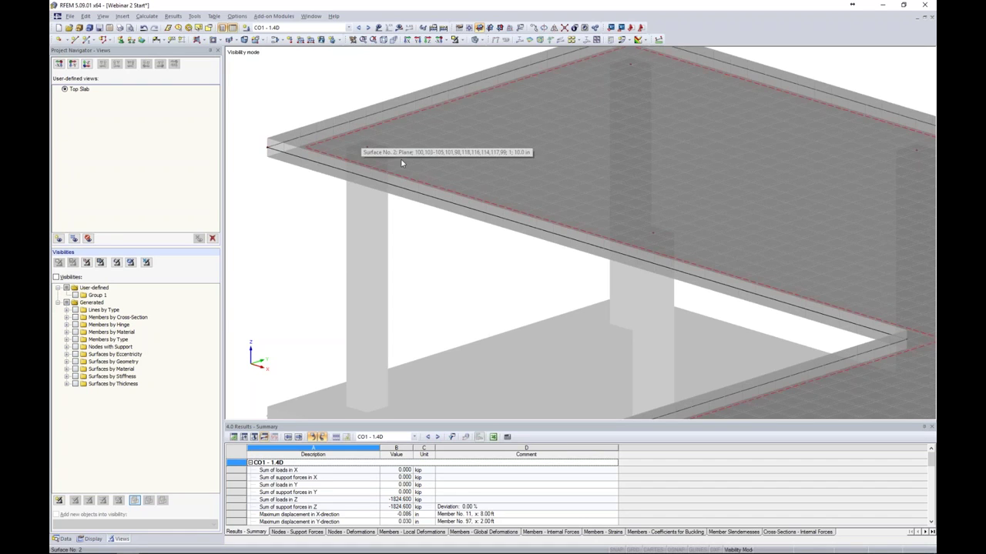
scroll(426, 269, "down", 2)
scroll(426, 270, "down", 2)
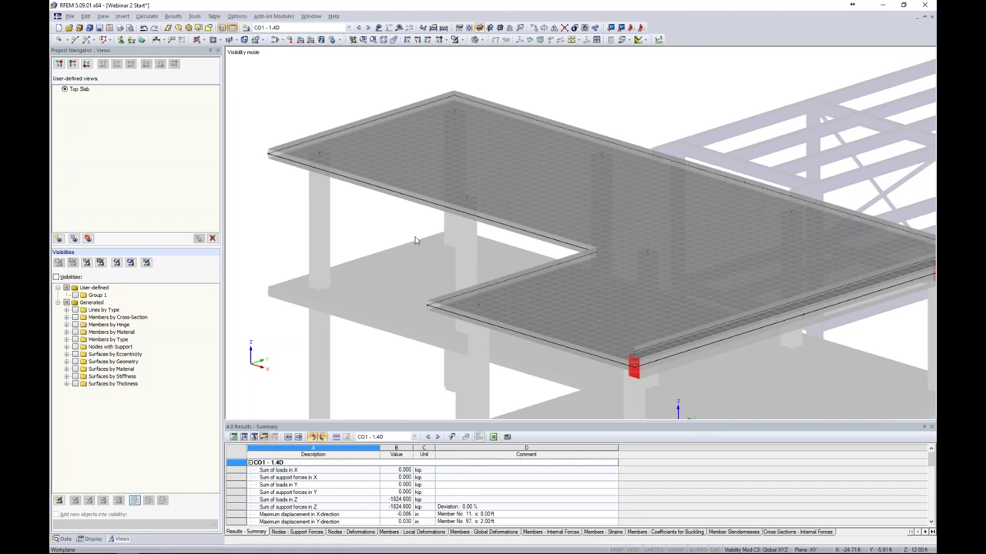
scroll(415, 241, "down", 2)
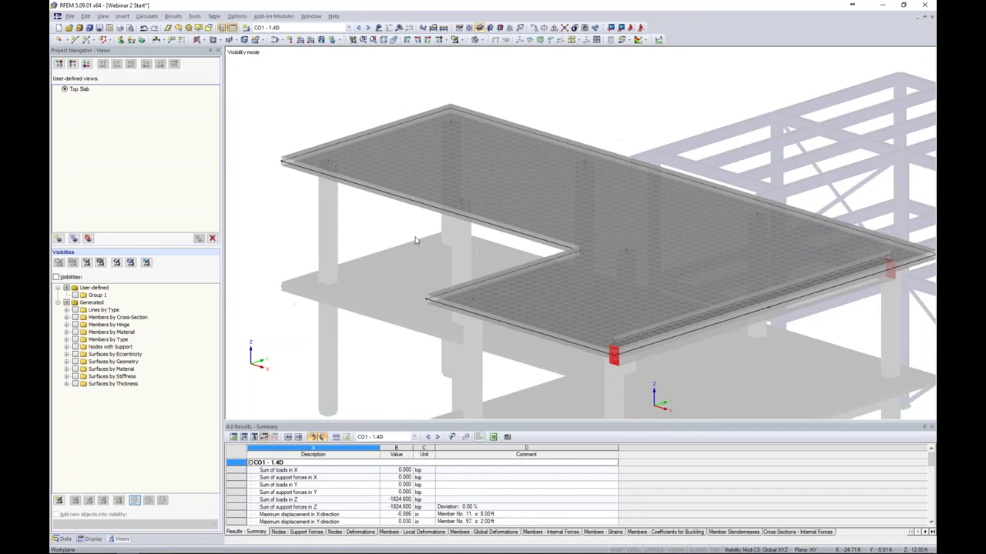
middle_click_drag(415, 240, 399, 221)
middle_click_drag(404, 220, 374, 197)
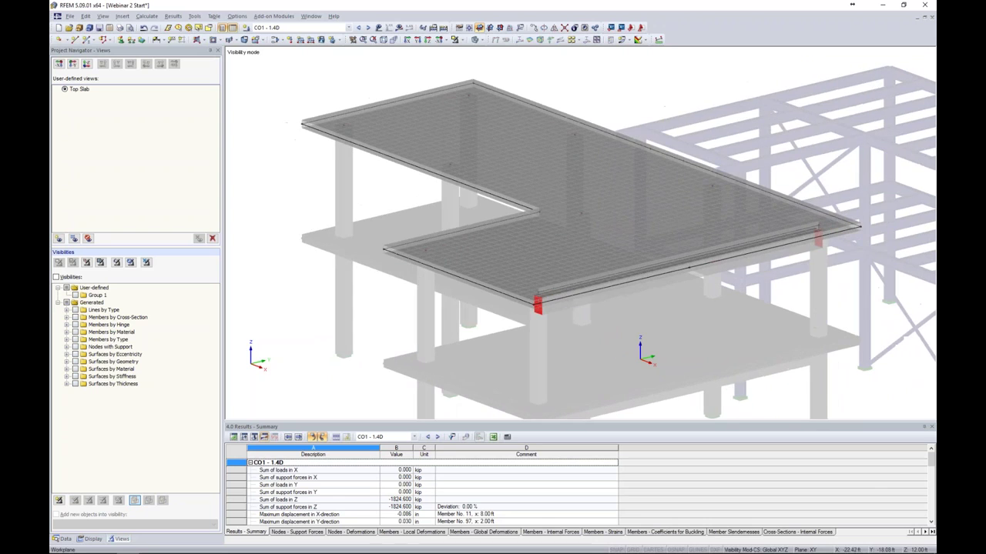
- Switch to the Webinar 2 Start - Concrete Results model and list the RF-CONCRETE Surfaces result types
left_click(310, 16)
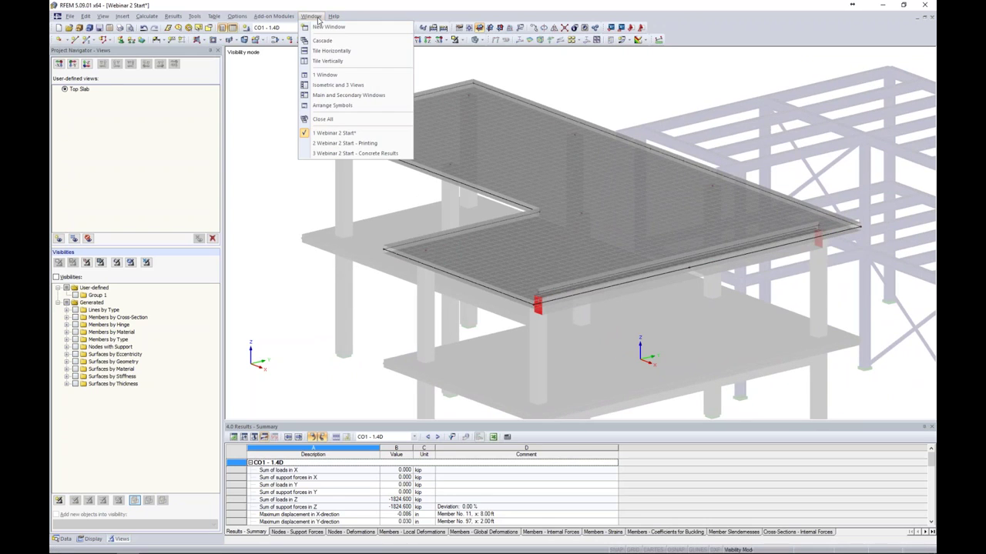
left_click(336, 154)
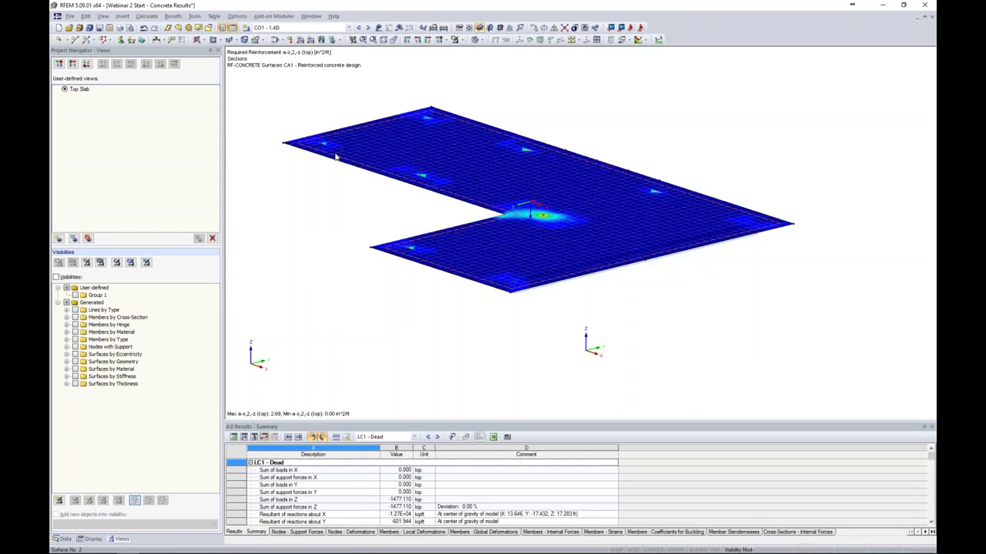
middle_click_drag(386, 217, 414, 231)
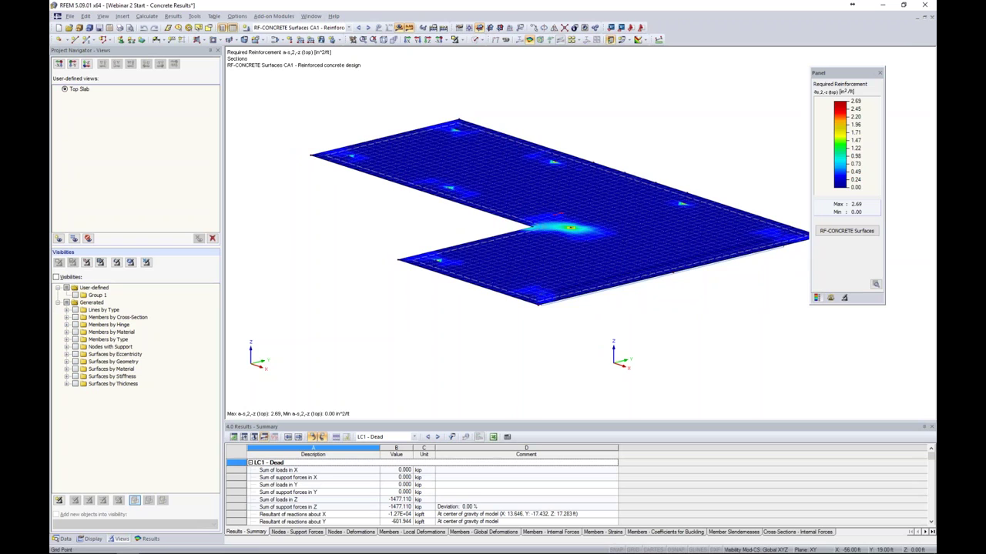
left_click(149, 539)
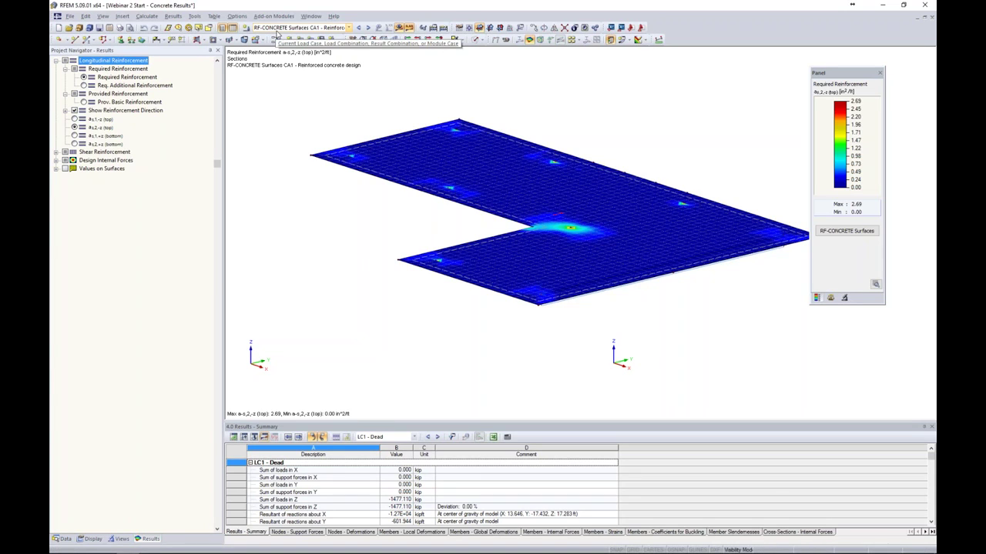
- Compare the slab's required top reinforcement as,1,-z with as,2,-z, examining the concentration near the re-entrant corner
left_click(74, 119)
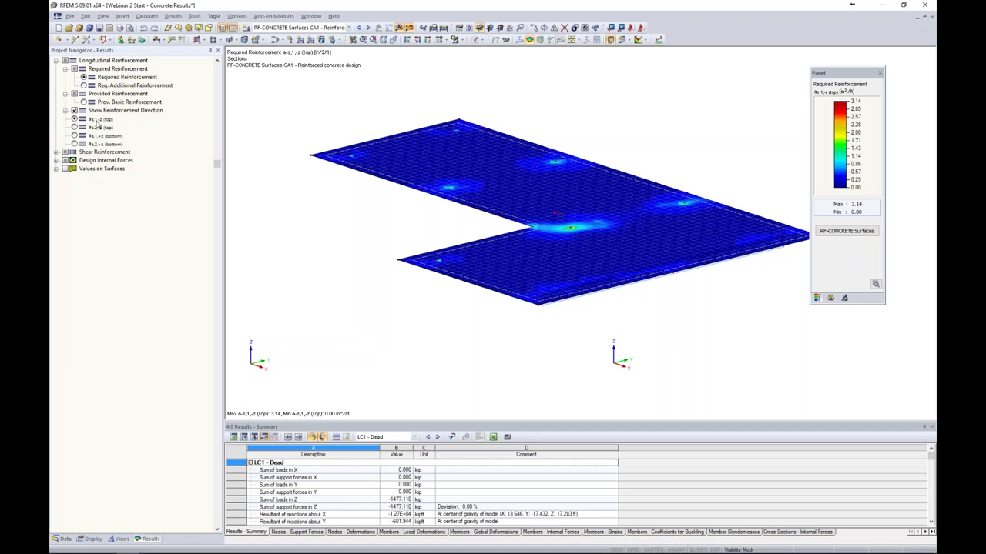
middle_click_drag(385, 245, 367, 253)
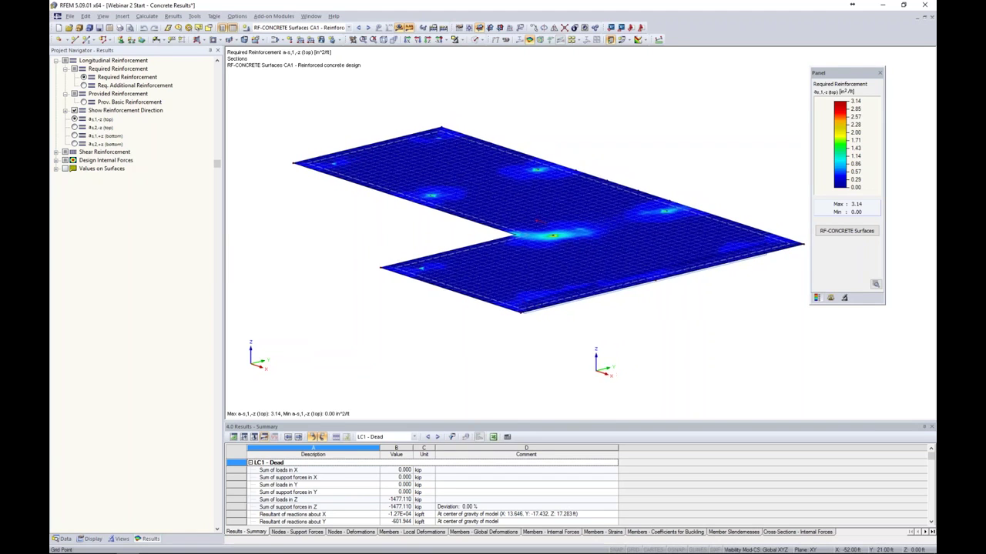
scroll(576, 166, "up", 5)
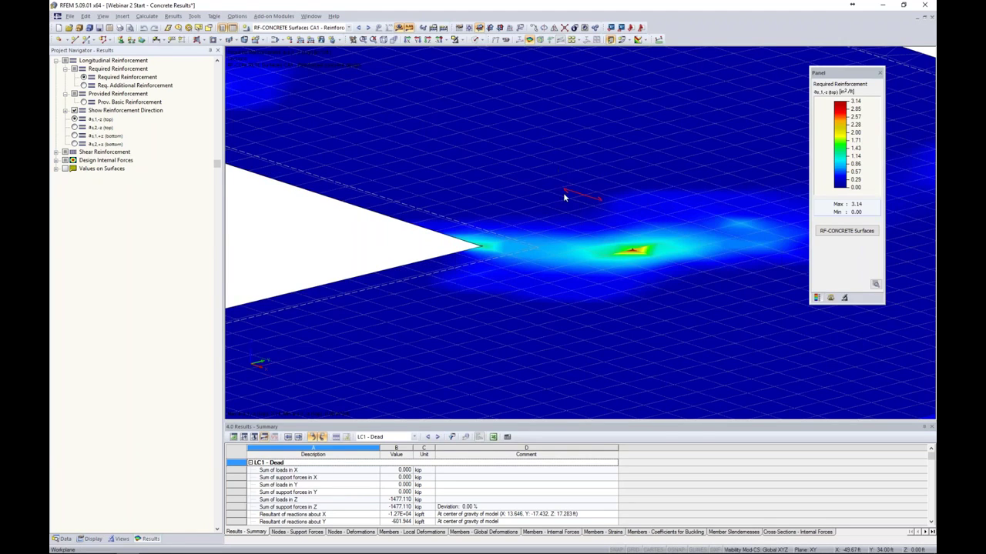
scroll(563, 197, "down", 4)
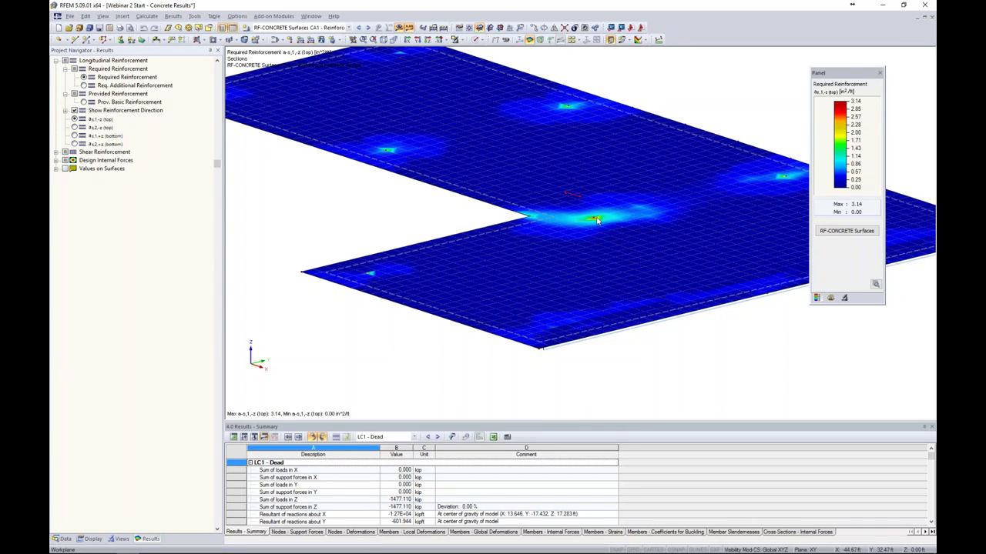
left_click(75, 127)
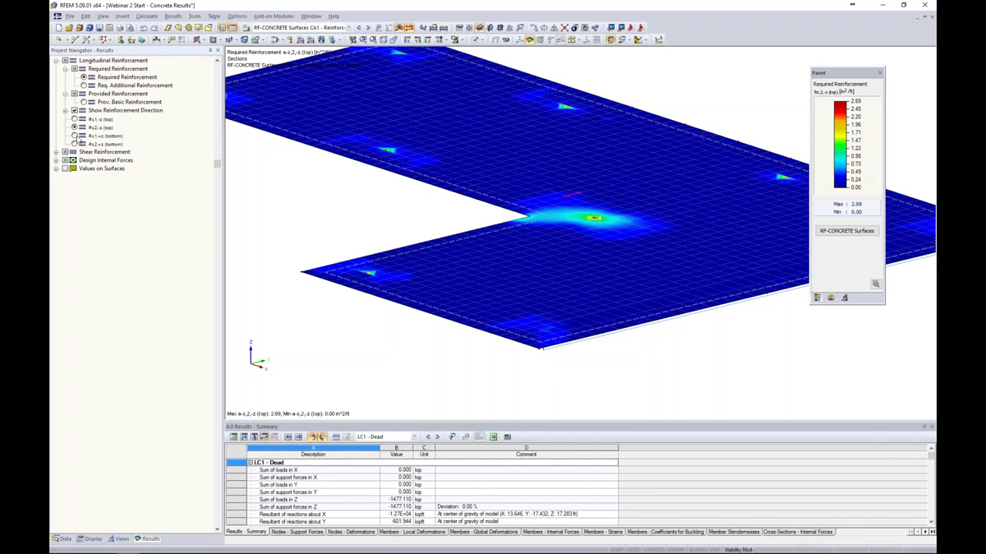
- Review the slab's required bottom reinforcement as,1,+z and as,2,+z, and return the display to as,1,-z (top)
left_click(74, 136)
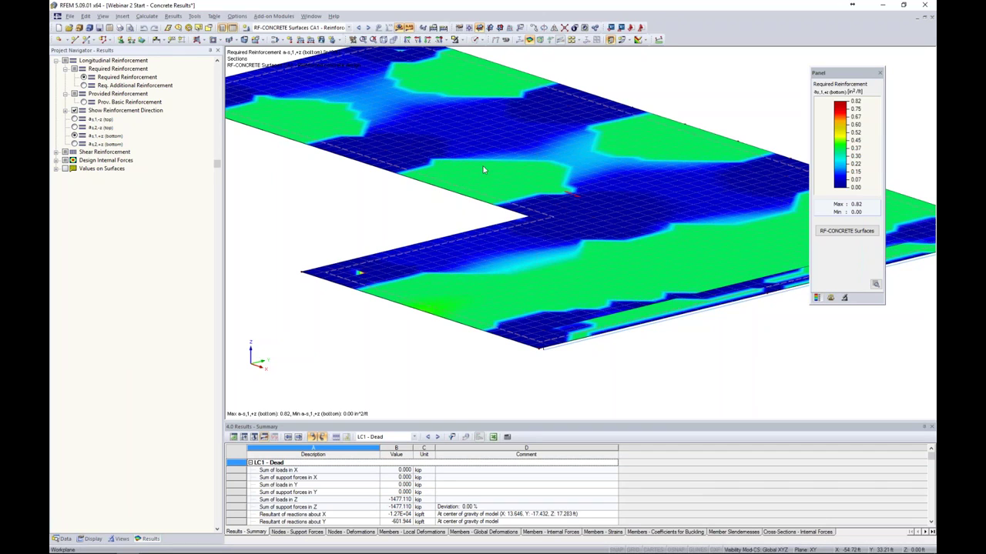
left_click(75, 144)
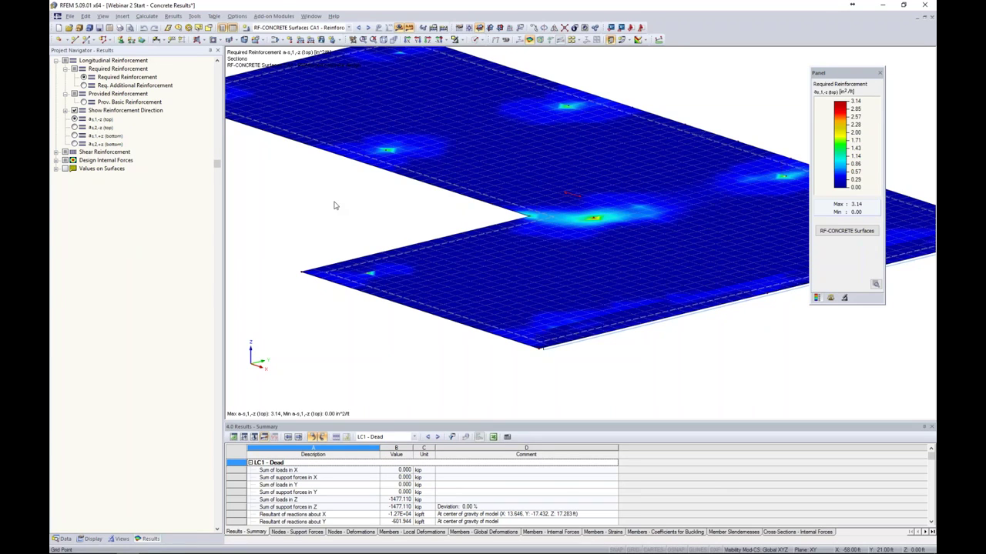
middle_click_drag(335, 206, 380, 212, "ctrl")
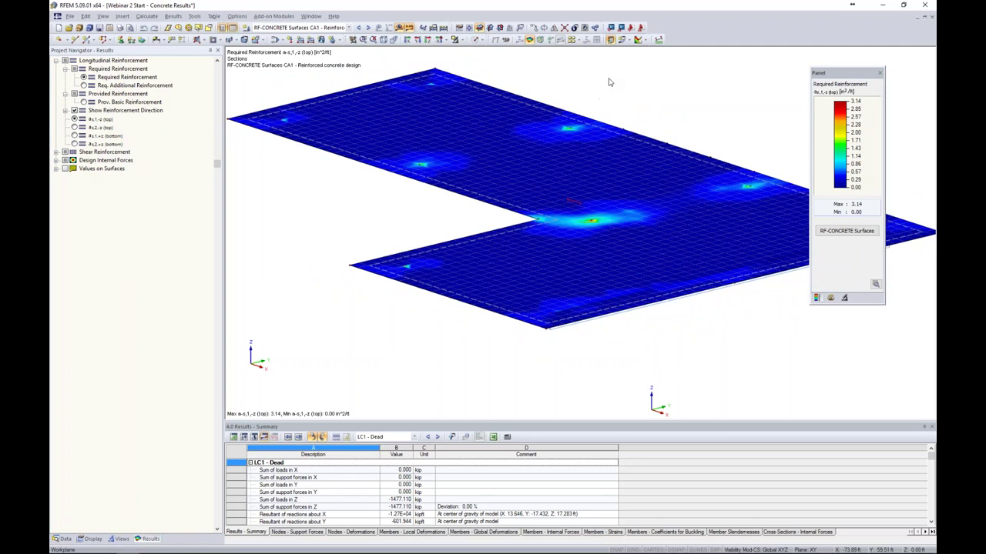
- Turn off the isobands so the slab shows only its mesh and outline
left_click(630, 42)
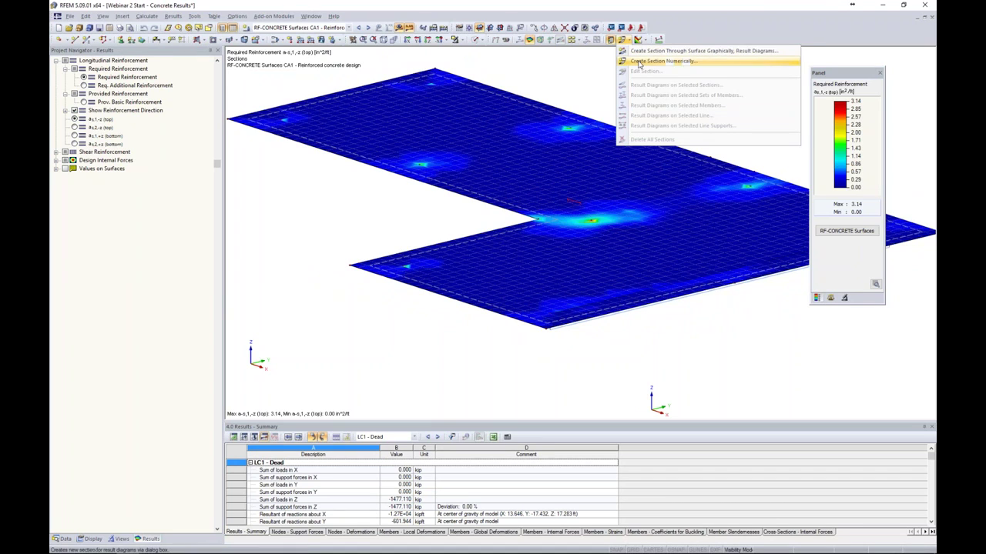
left_click(639, 63)
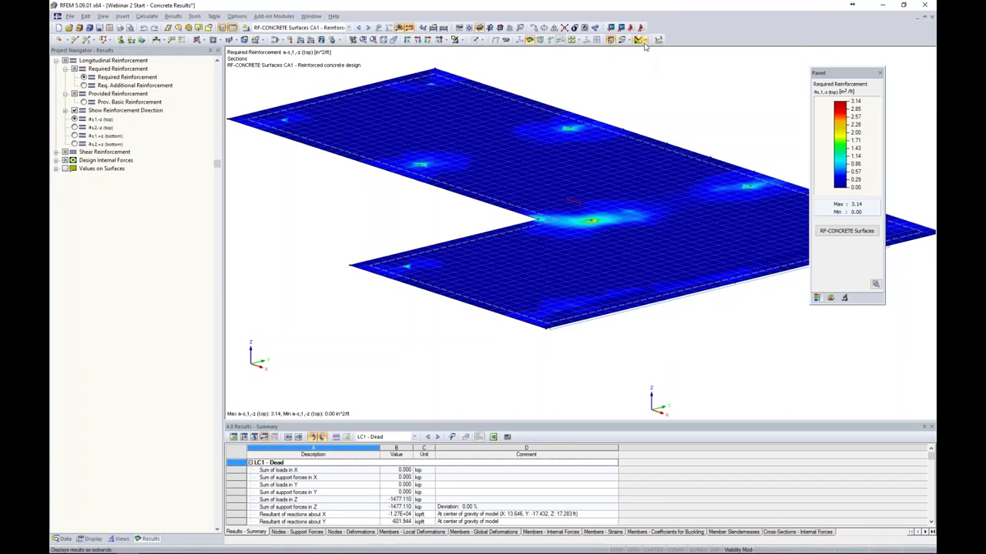
left_click(646, 41)
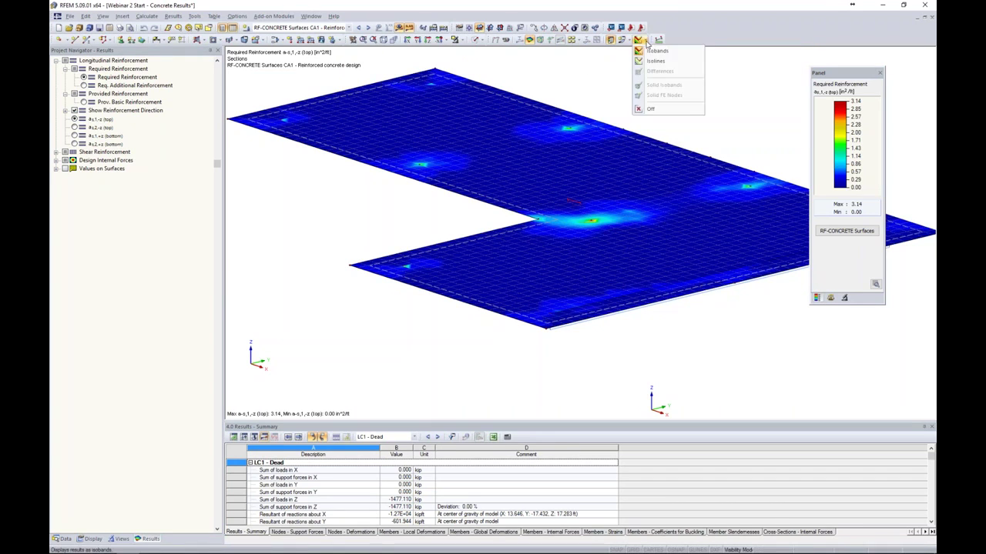
left_click(652, 110)
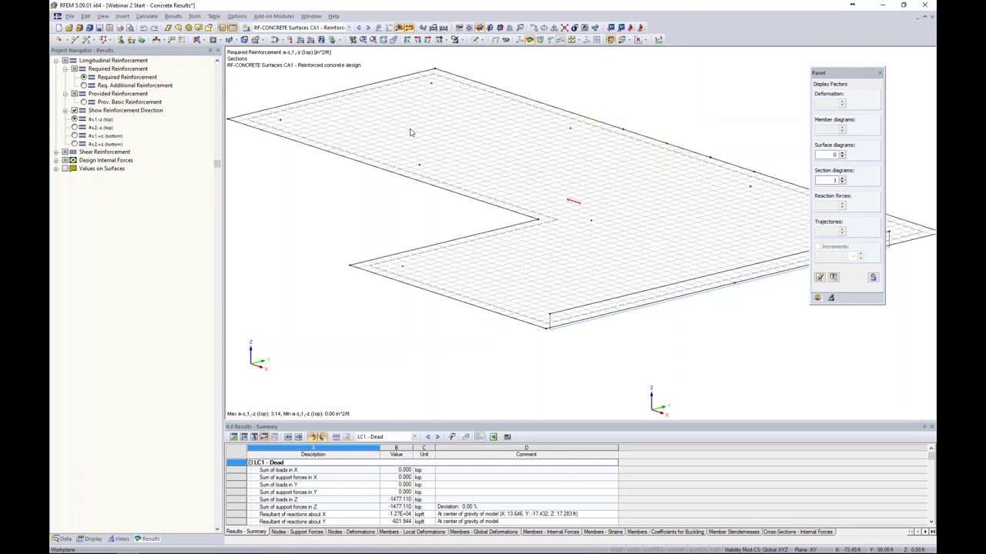
middle_click_drag(373, 214, 404, 213)
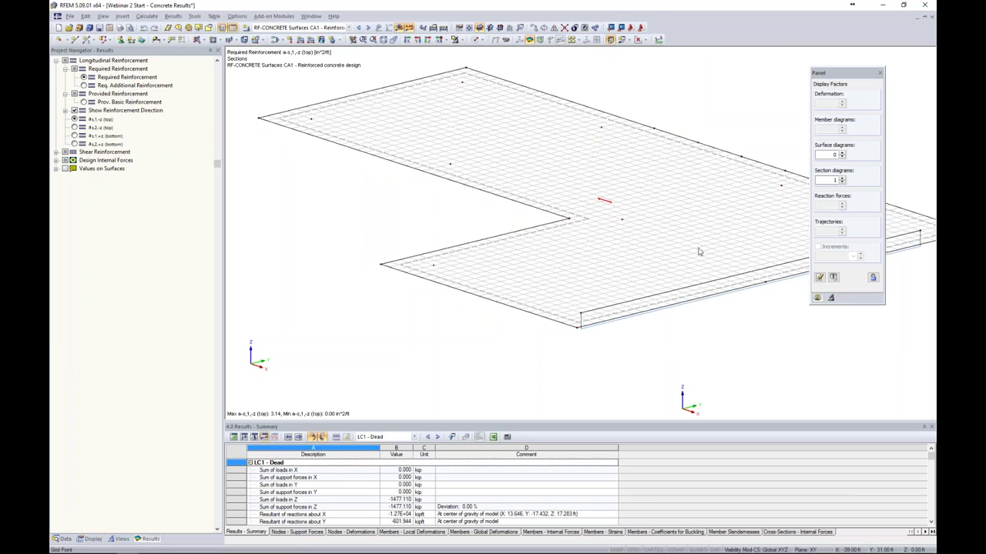
- Start a numerically defined result section via plane, limited to the top slab, surface 2
left_click(638, 40)
left_click(625, 40)
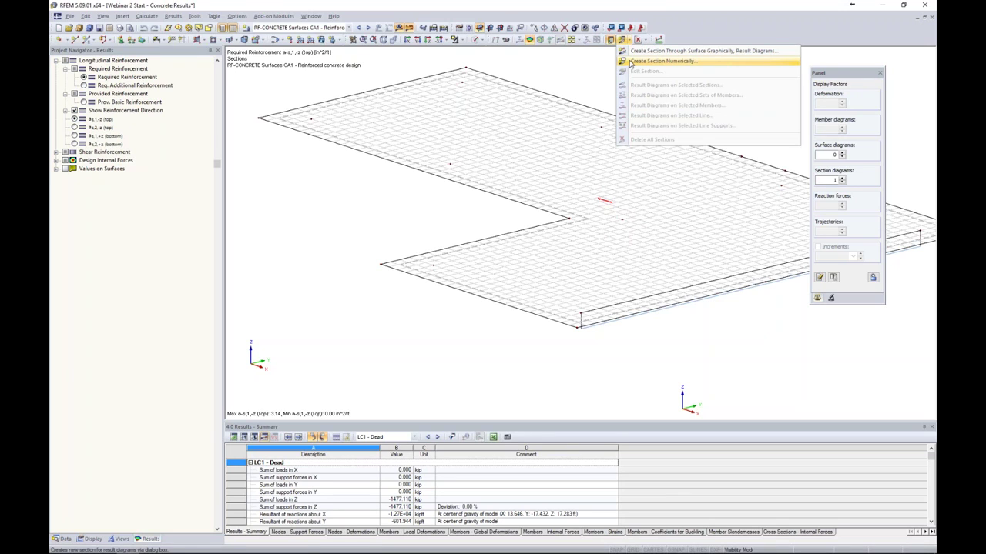
left_click(630, 62)
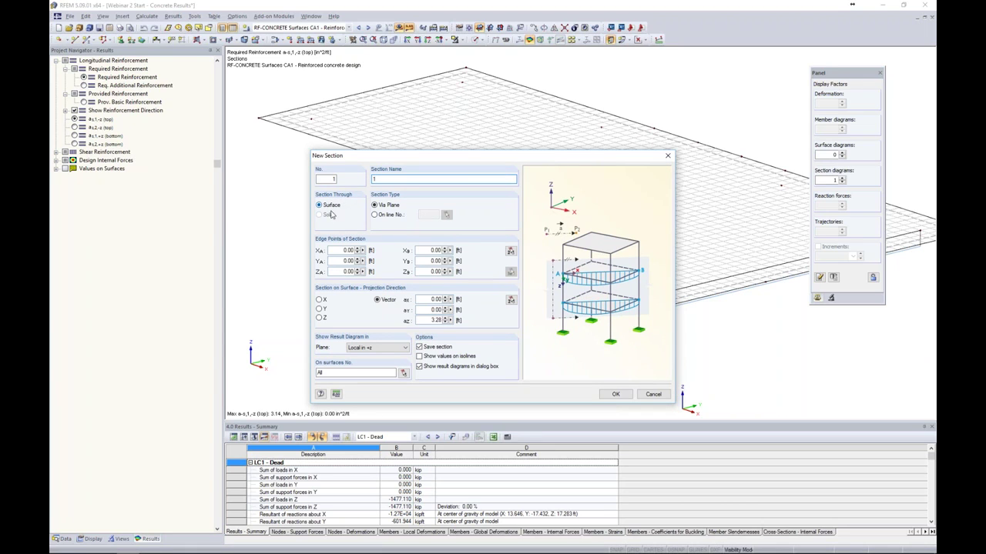
left_click(402, 372)
left_click(490, 191)
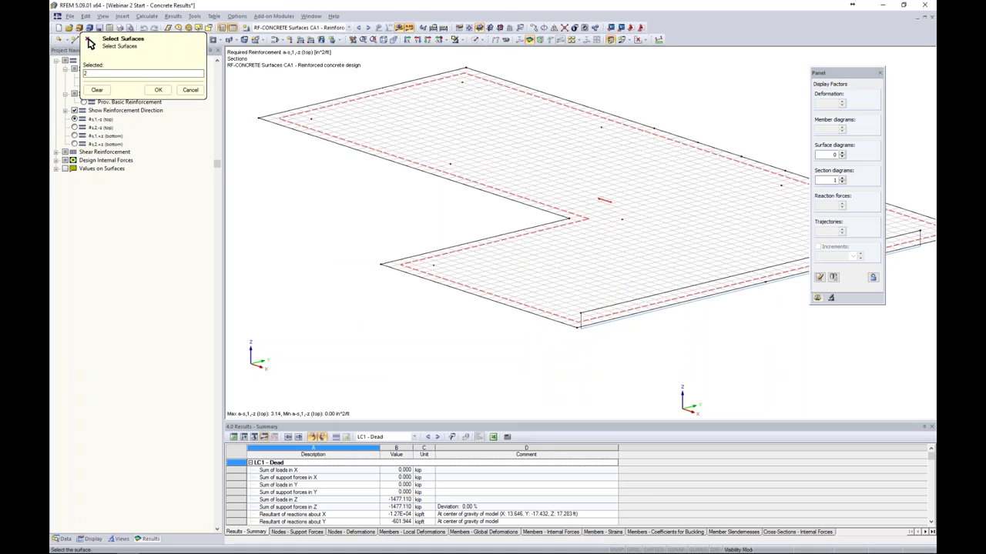
left_click(158, 89)
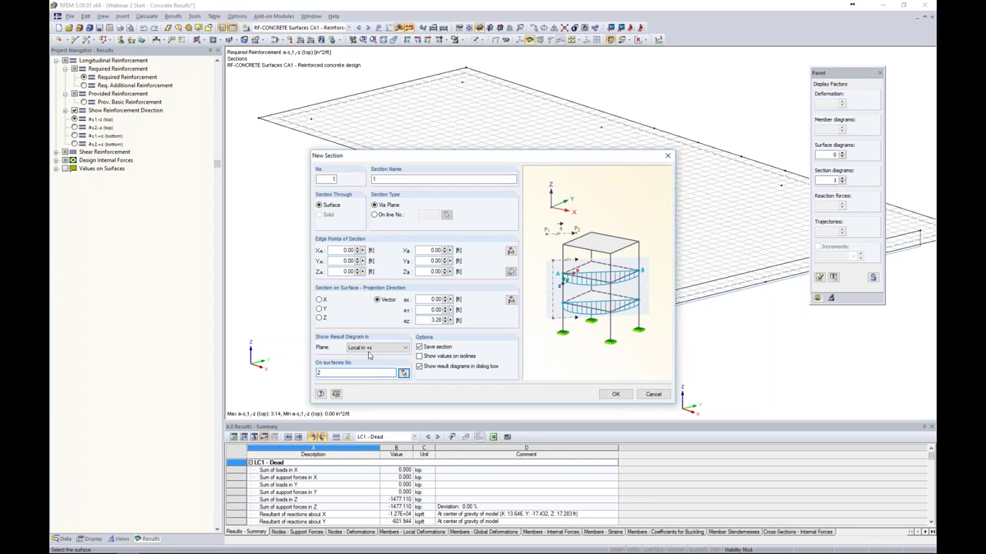
- Display the grid and set the work plane origin on the corner column node of the slab's long wing
left_click(511, 254)
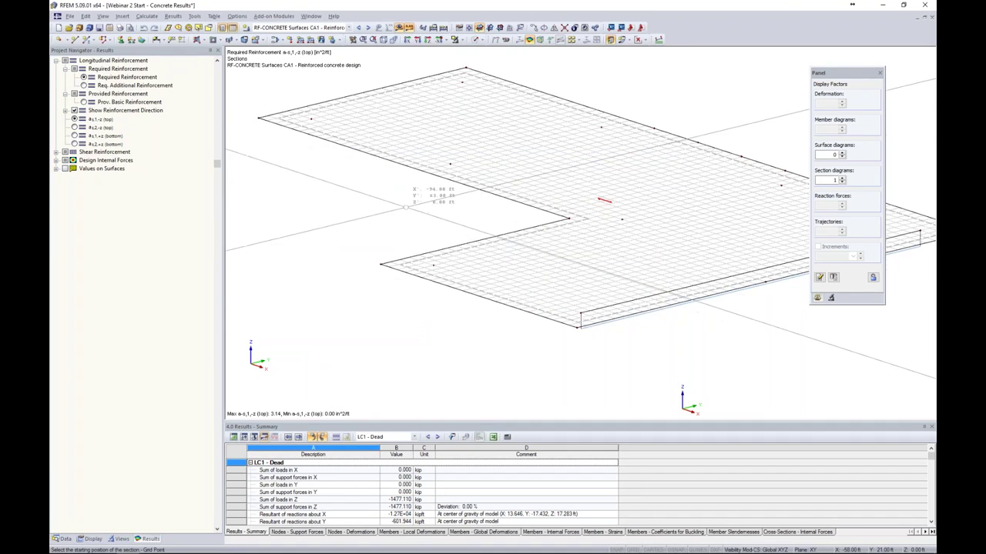
scroll(501, 257, "up", 2)
left_click(468, 30)
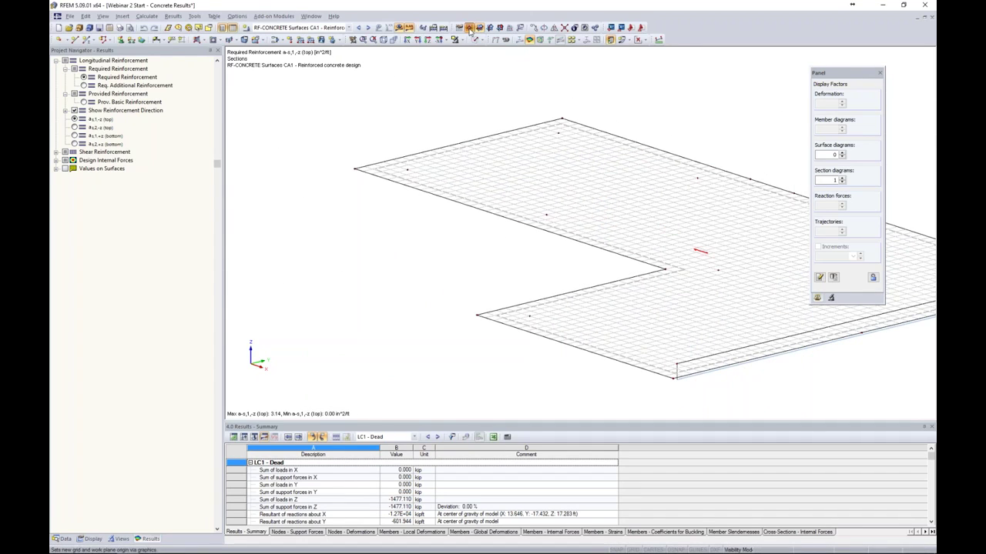
left_click(635, 549)
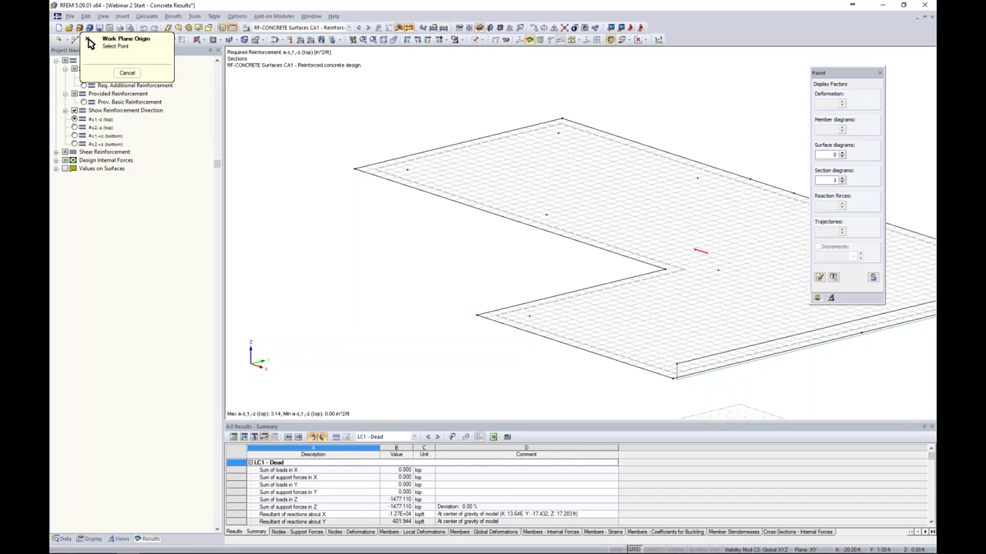
left_click(406, 170)
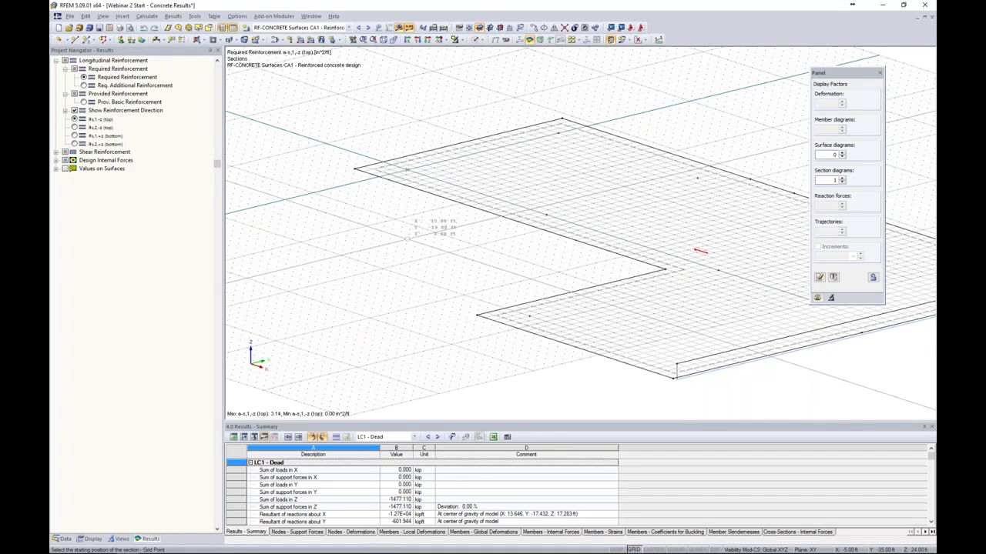
- Pick the section's edge points along the column line near the re-entrant corner, from (-23, -22, 24) to (39, -22, 24) ft
middle_click_drag(406, 237, 420, 264)
left_click(436, 137)
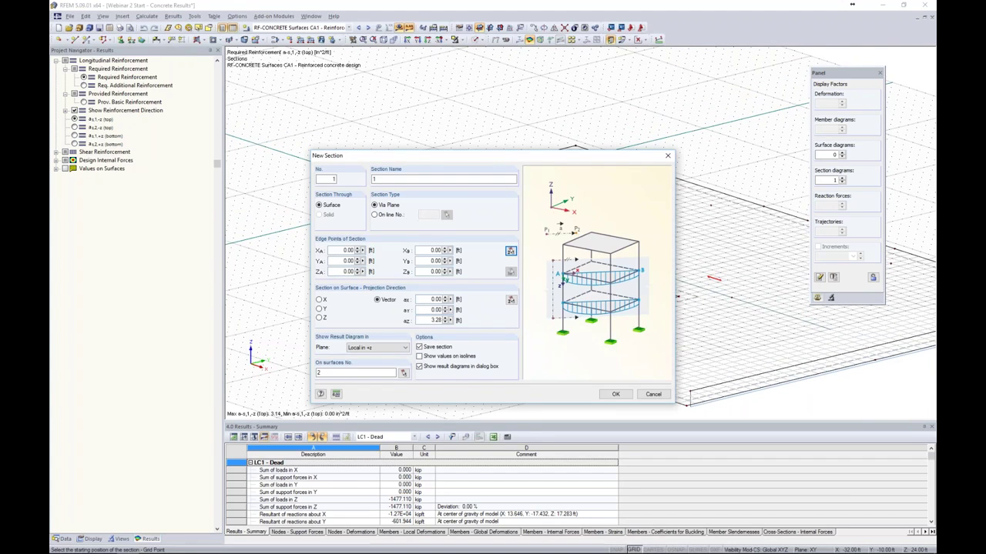
left_click(510, 252)
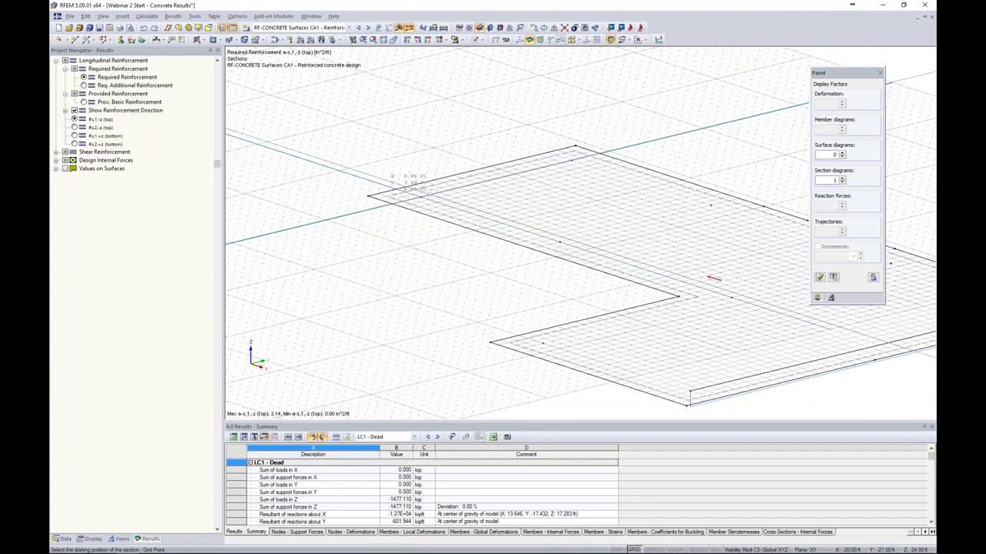
scroll(423, 199, "up", 3)
left_click(370, 181)
middle_click_drag(632, 248, 379, 143)
middle_click_drag(790, 347, 470, 241)
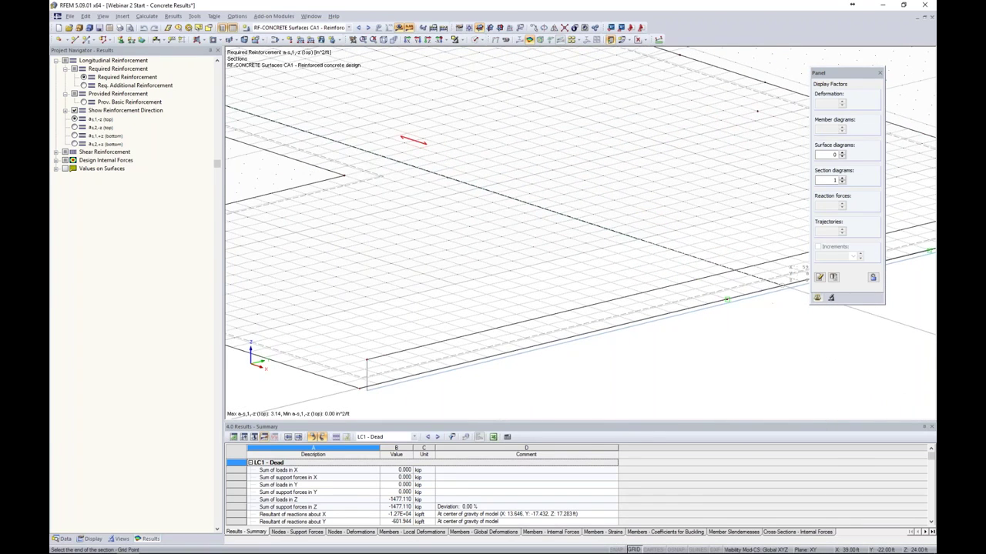
left_click(726, 299)
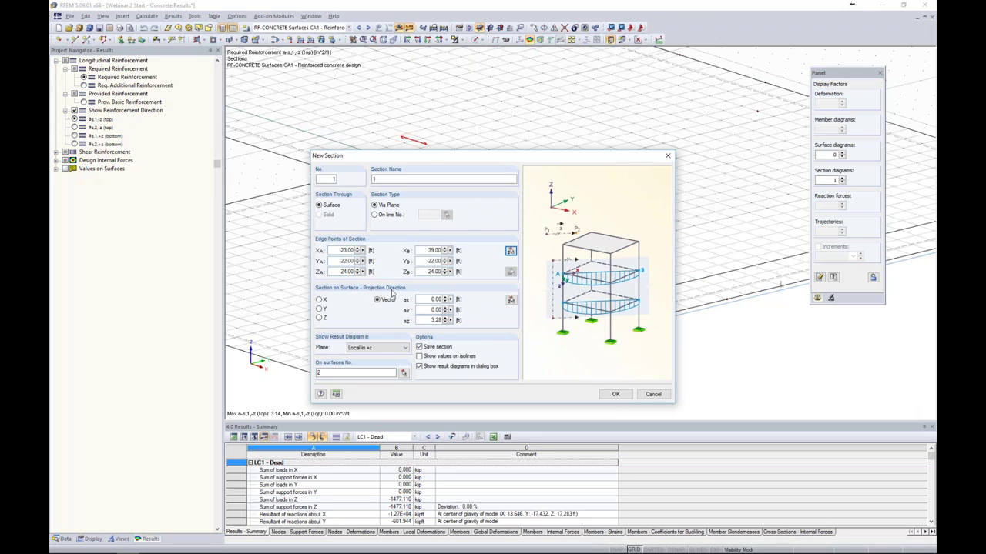
- Create the section with projection direction Z and add the as,2,-z (top) diagram to its result diagrams
left_click(320, 301)
left_click(320, 318)
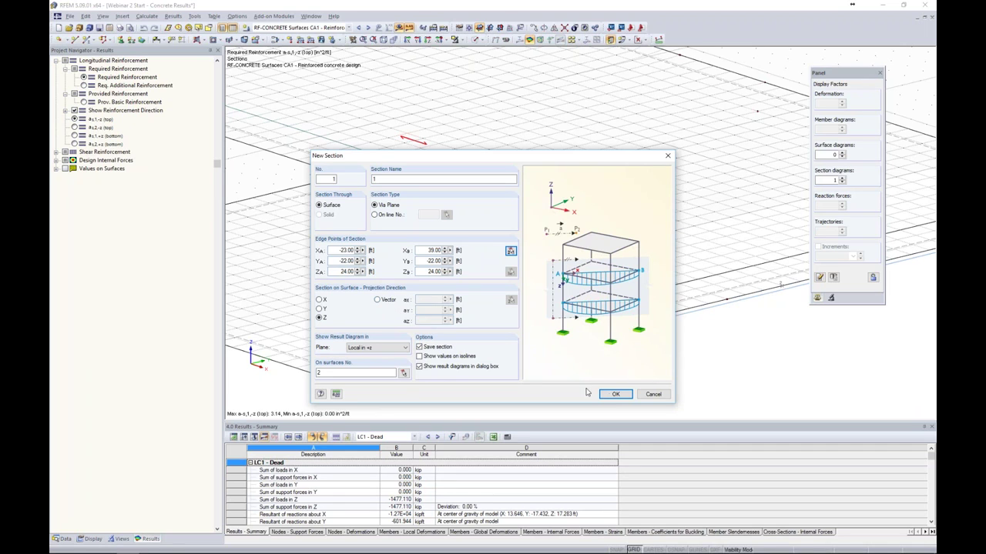
left_click(615, 393)
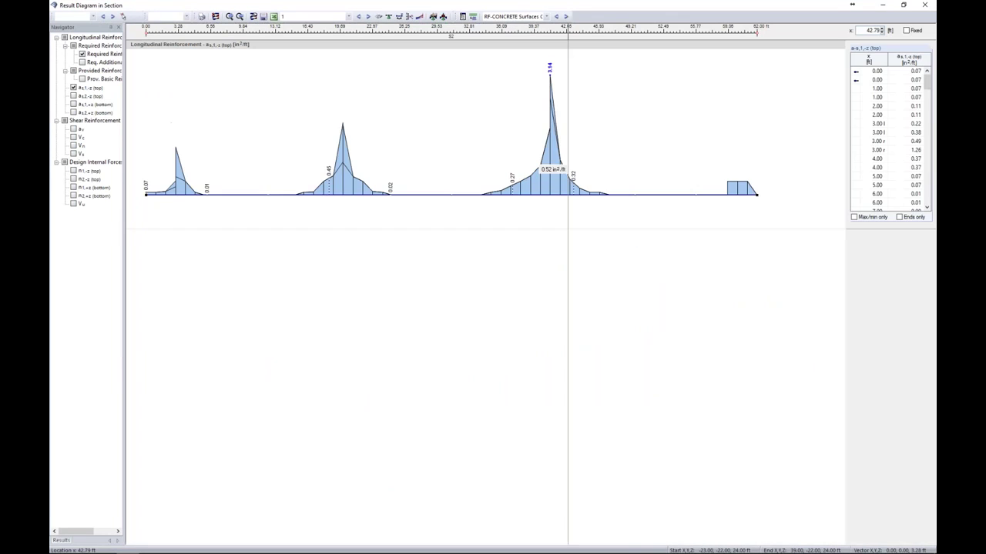
left_click(73, 96)
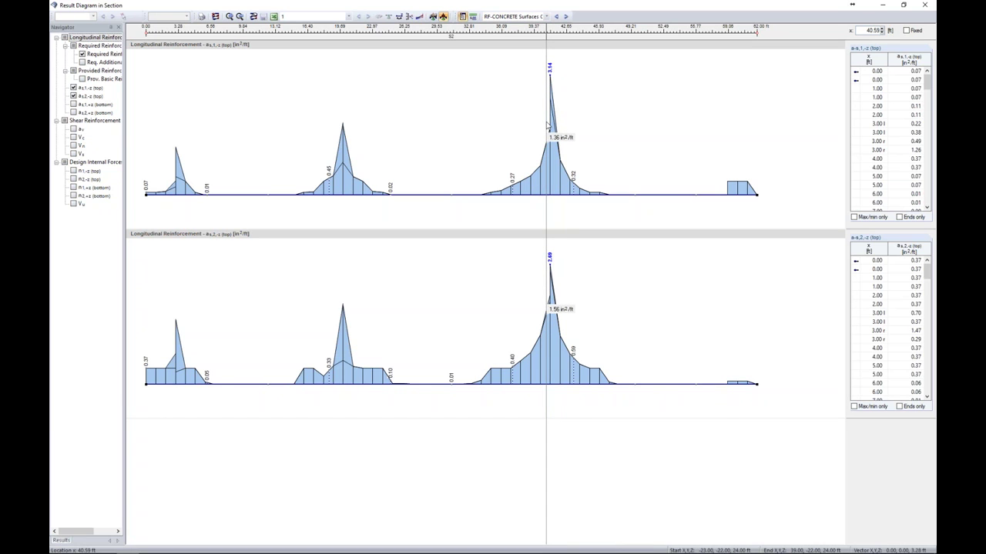
left_click(924, 6)
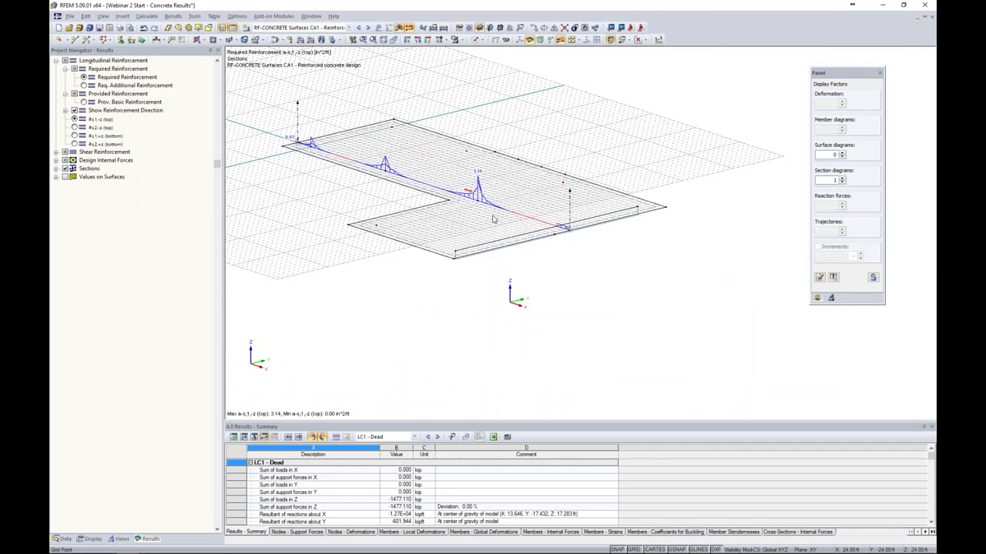
- Hide the work plane grid and reopen the result diagrams of the section across the slab
middle_click_drag(494, 219, 559, 269)
left_click(635, 549)
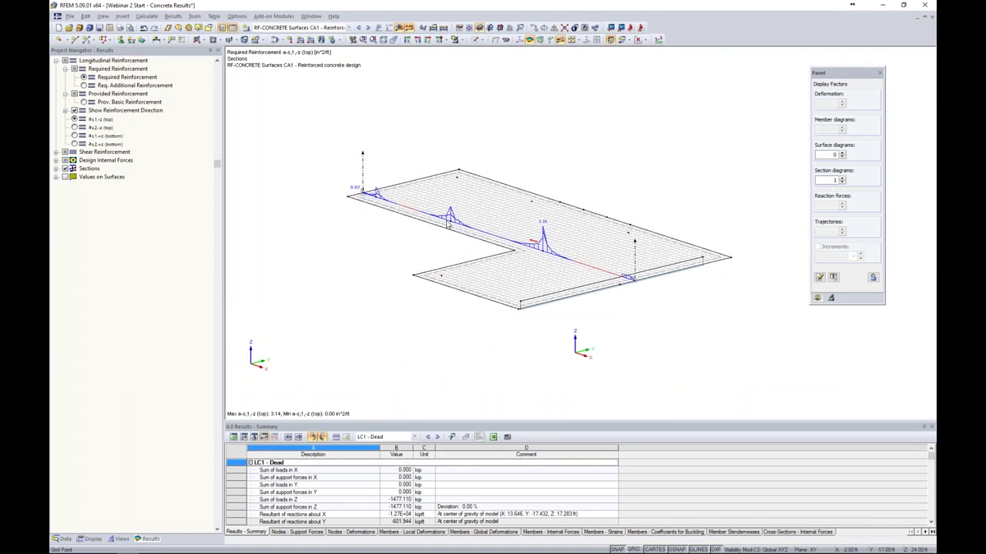
scroll(448, 227, "up", 2)
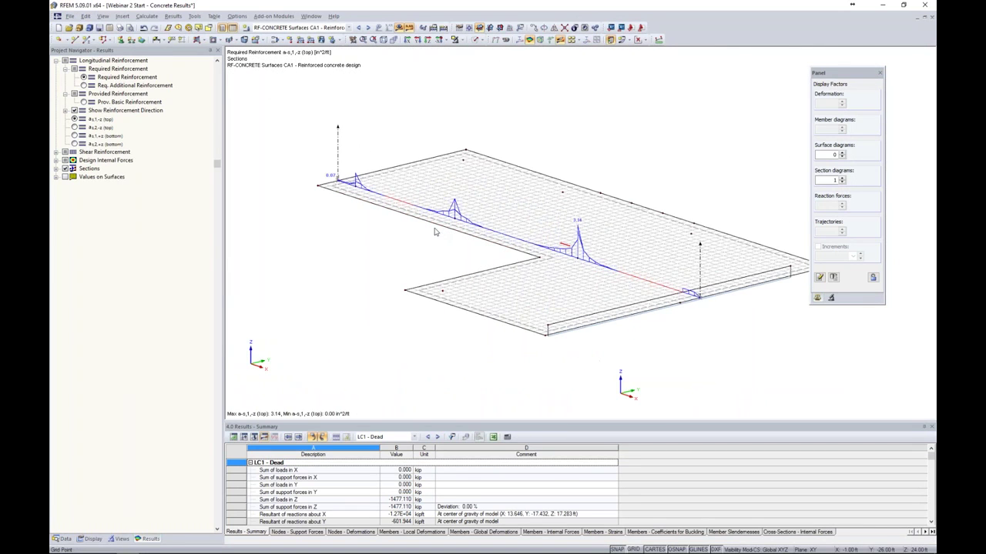
right_click(337, 150)
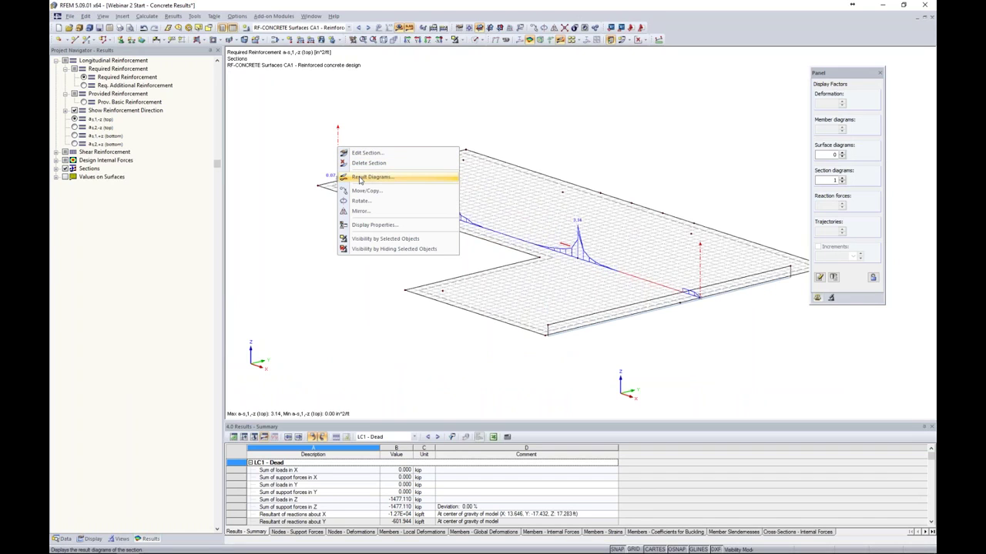
left_click(359, 178)
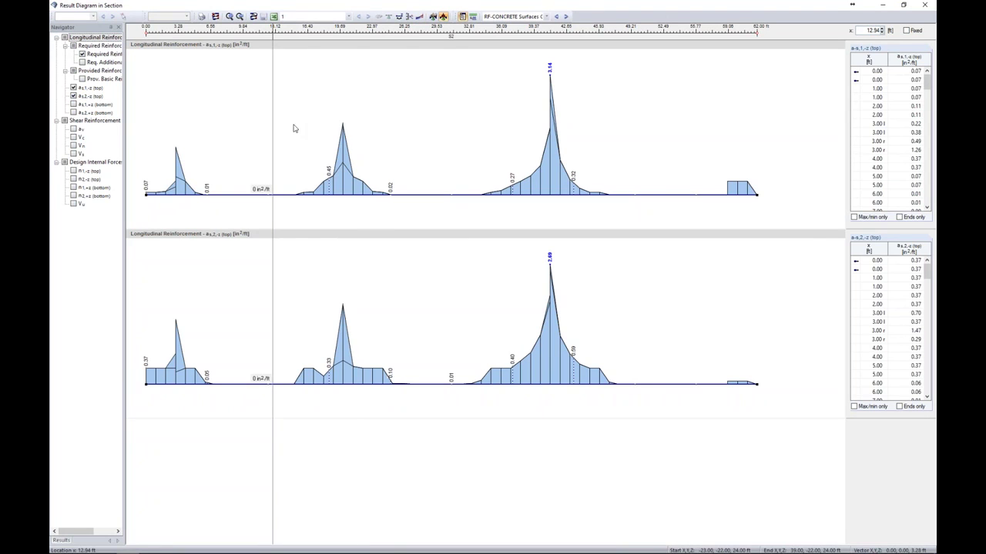
- Define a smooth range from 2 to 4 ft with constant distribution for the section's result diagrams
left_click(434, 16)
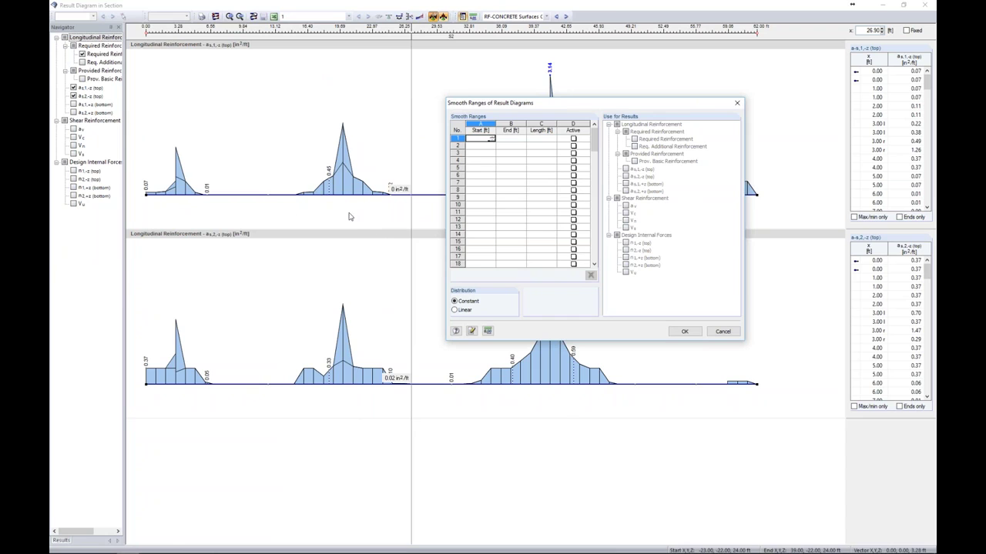
left_click_drag(512, 105, 566, 212)
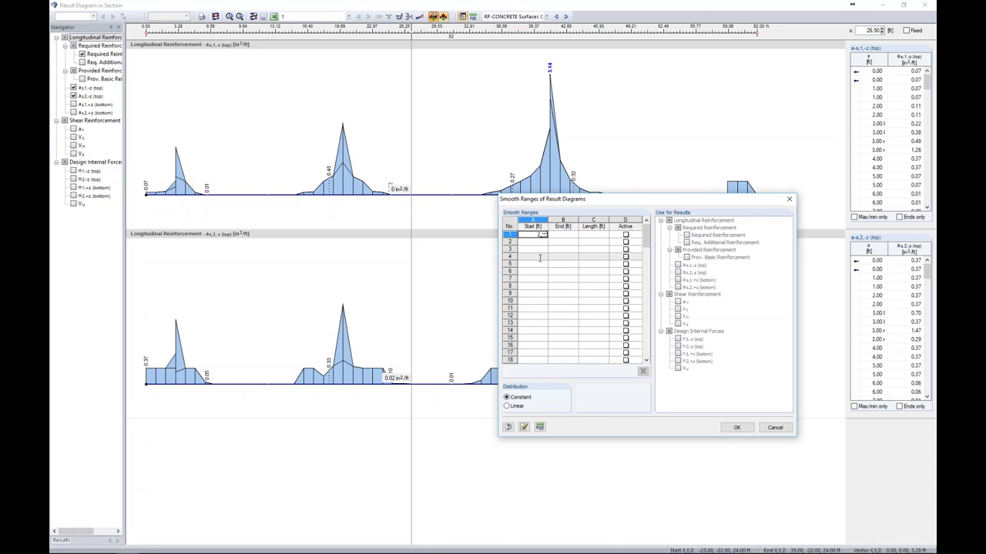
key("Tab")
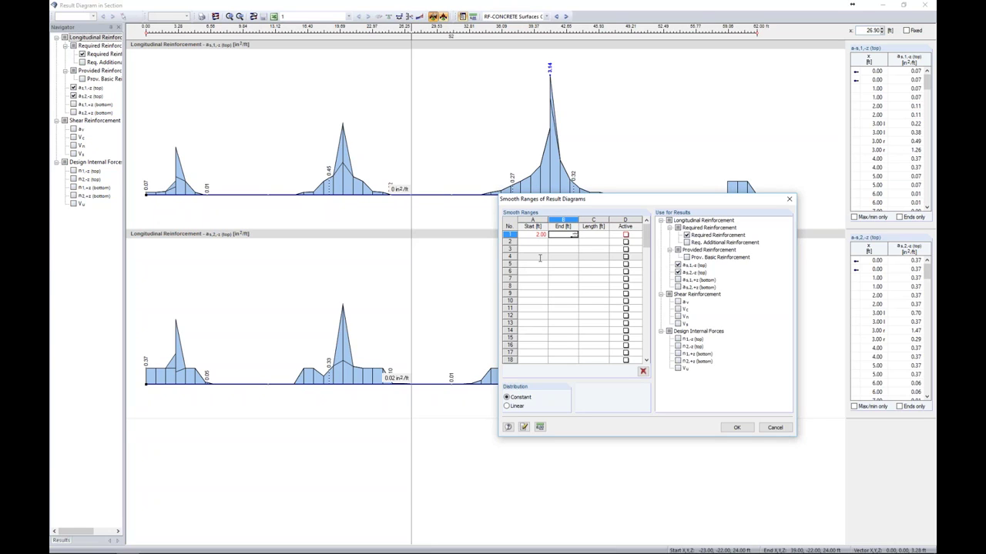
type("4")
key("Tab")
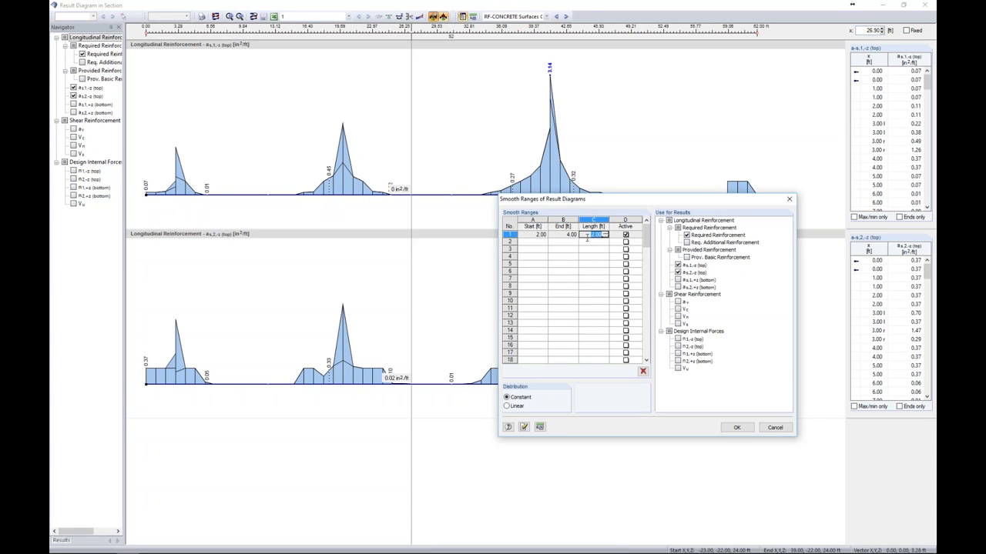
- Add two more smooth ranges, one from 19 to 21 ft and one from 40 to 42 ft
left_click(543, 242)
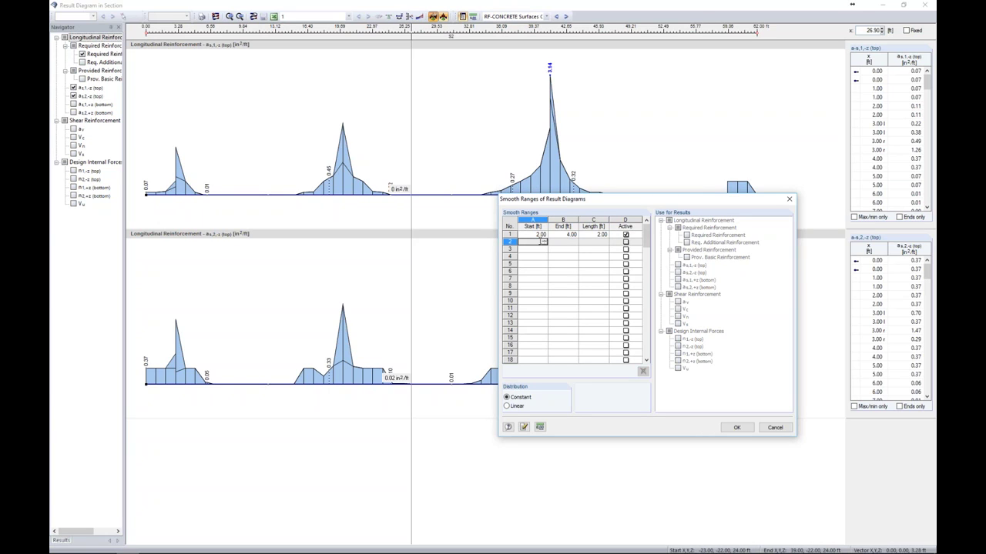
type("19")
key("Tab")
type("21")
key("Return")
key("Left")
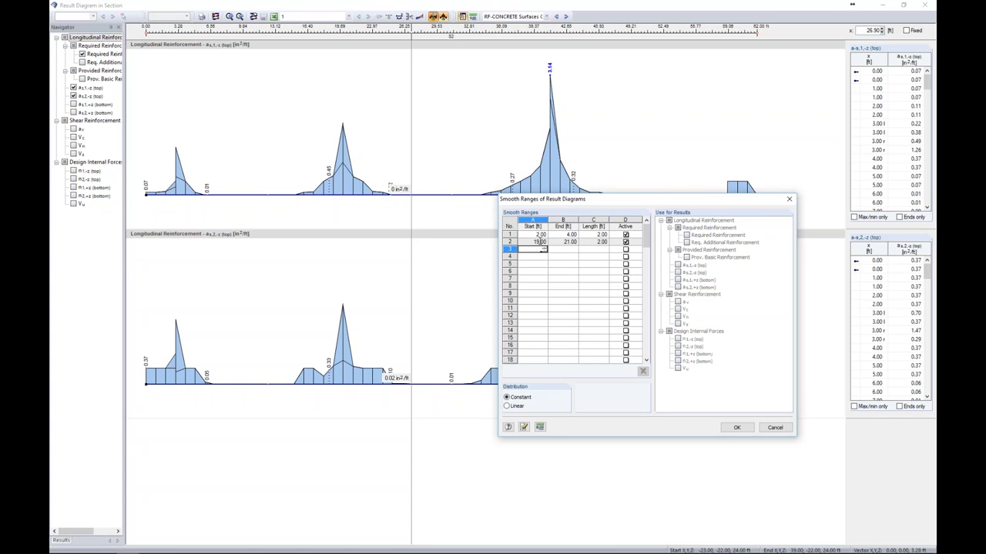
type("40")
key("Tab")
type("42")
key("Tab")
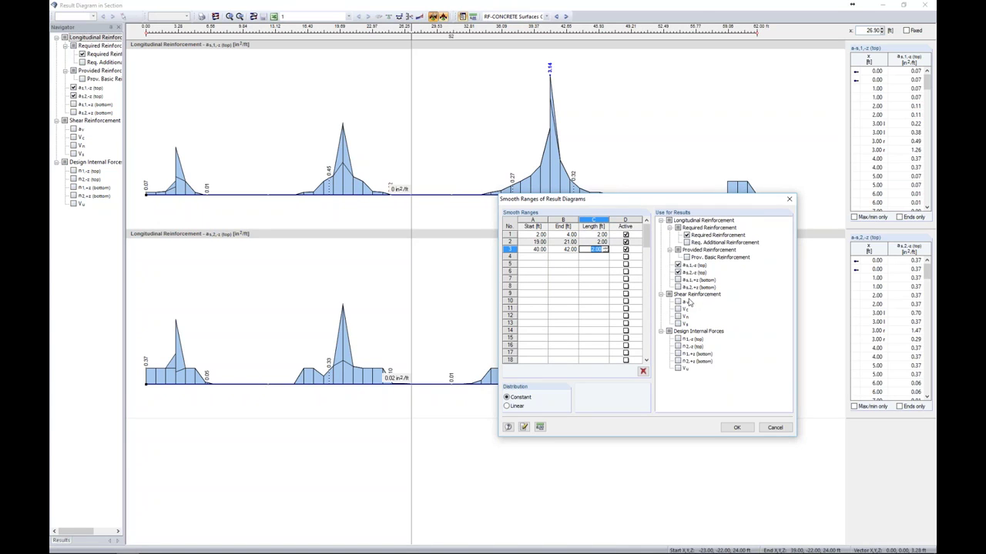
- Accept the smooth ranges and switch the section diagrams to only basic internal forces mx and my for CO2: 1.2D + 1.6L
left_click(738, 428)
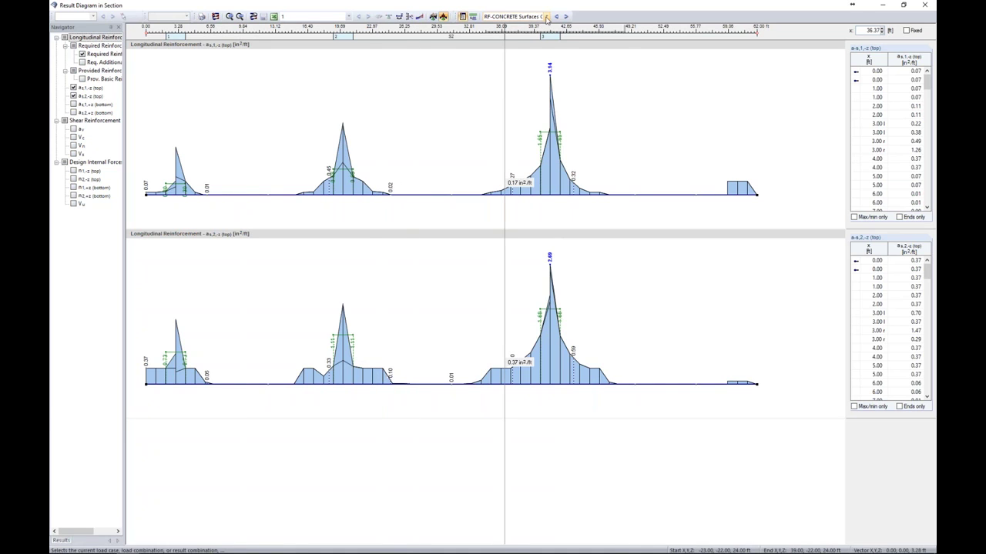
left_click(546, 16)
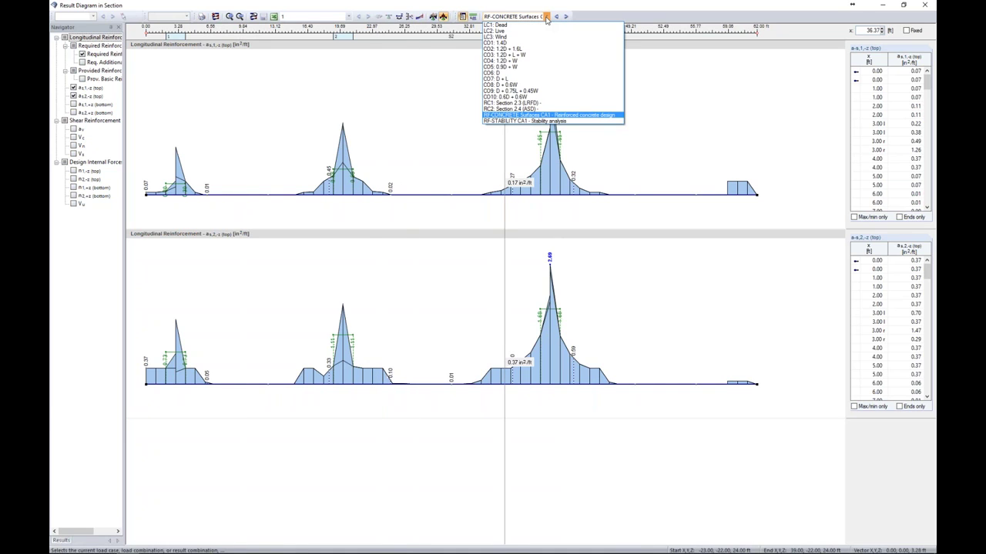
left_click(522, 50)
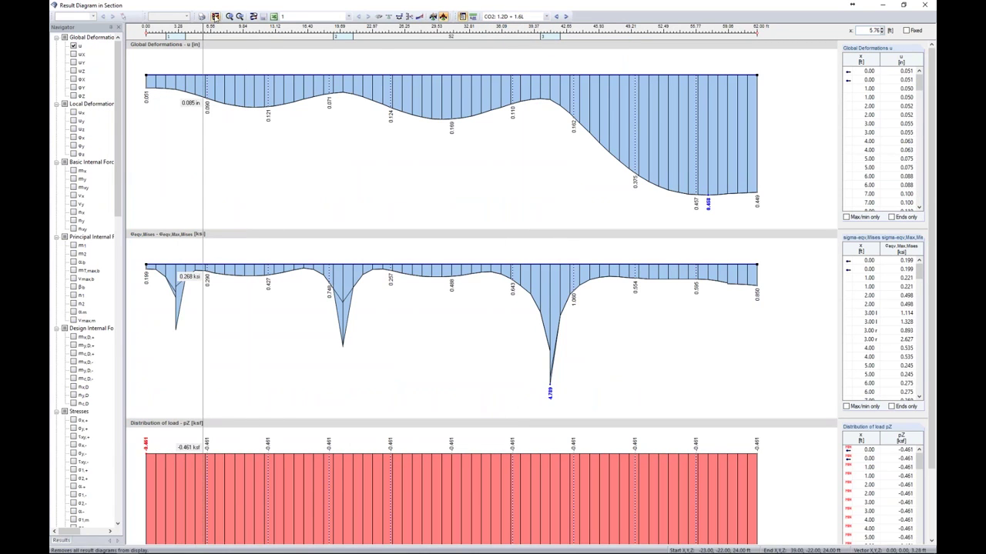
left_click(215, 16)
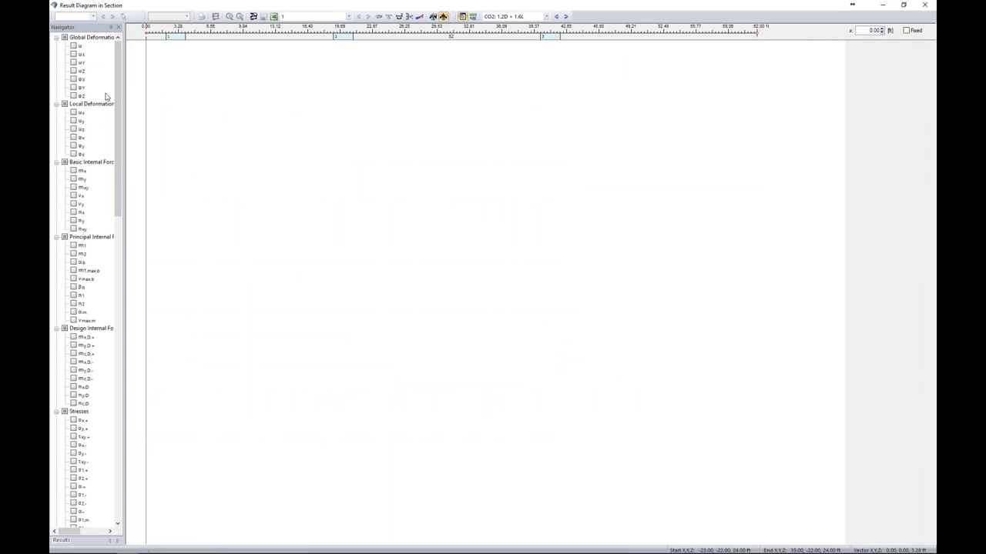
left_click(73, 170)
left_click(73, 178)
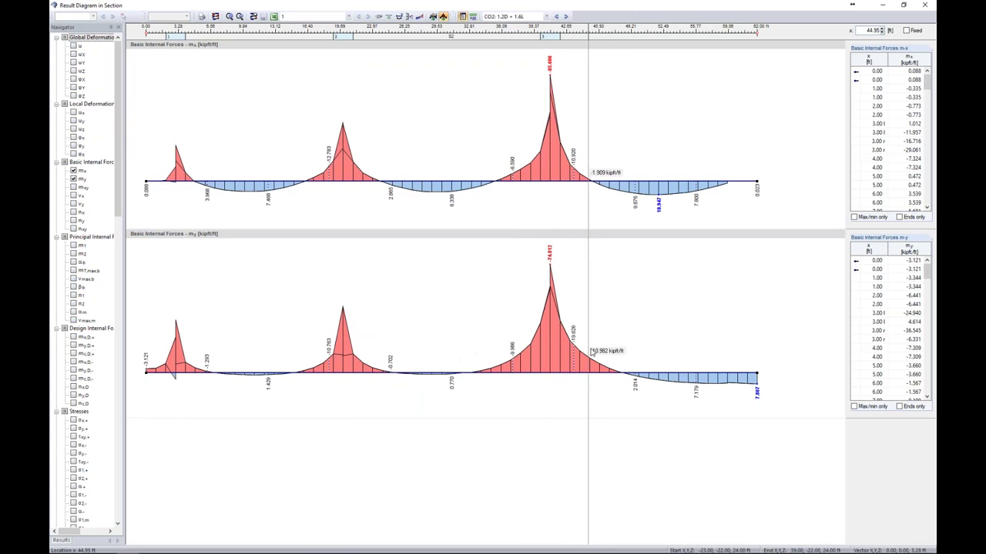
- Apply all three smooth ranges to the mx and my result diagrams
left_click(443, 16)
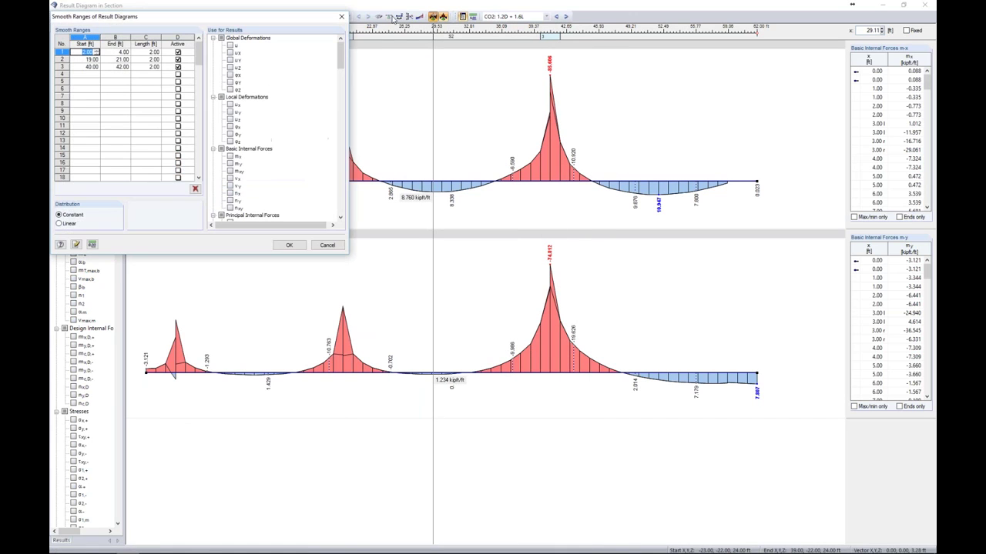
left_click(229, 157)
left_click(230, 164)
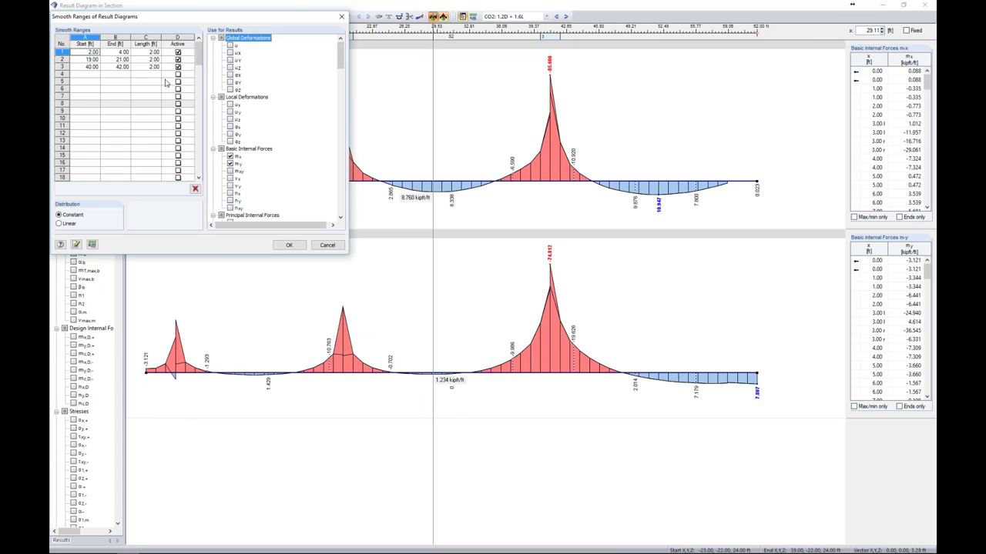
left_click(118, 60)
left_click(230, 156)
left_click(231, 164)
left_click(125, 67)
left_click(230, 156)
left_click(230, 164)
left_click(289, 245)
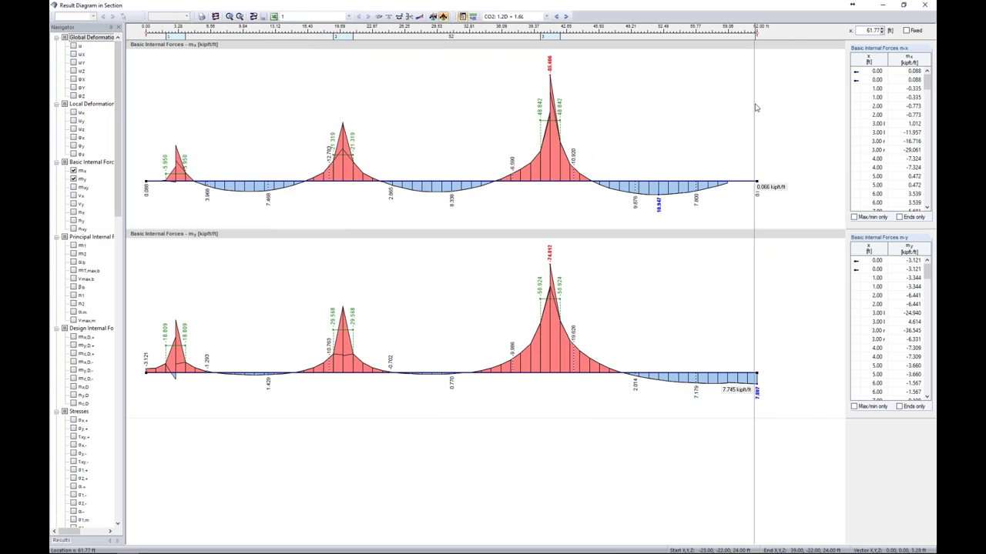
- Return the section diagrams to RF-CONCRETE Surfaces CA1, add the as,2,-z (top) diagram, and close the result diagrams
left_click(544, 17)
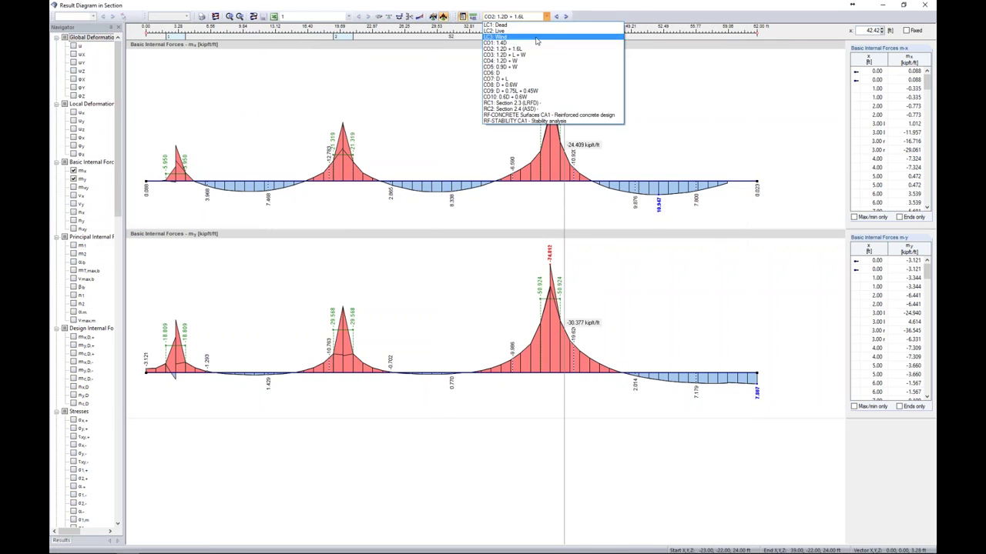
left_click(567, 117)
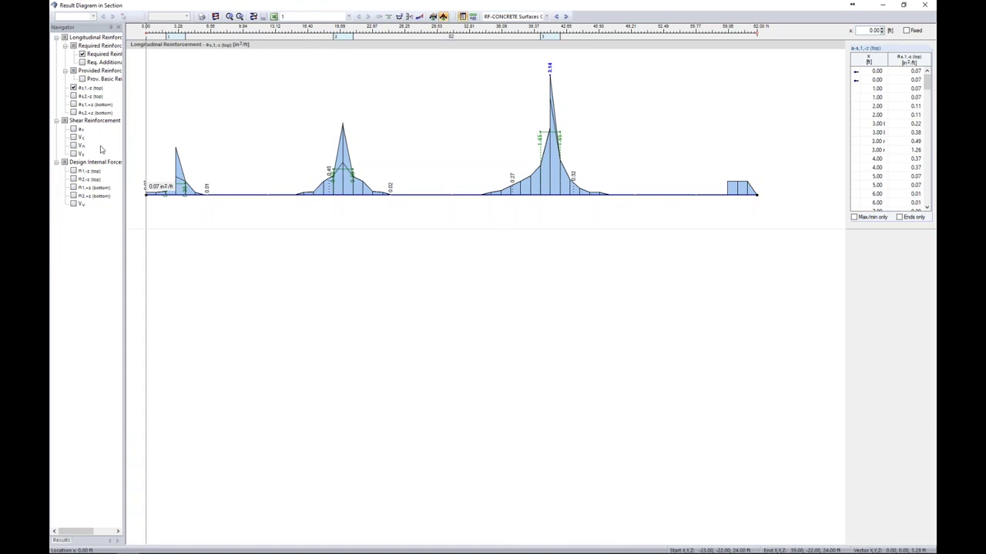
left_click(74, 96)
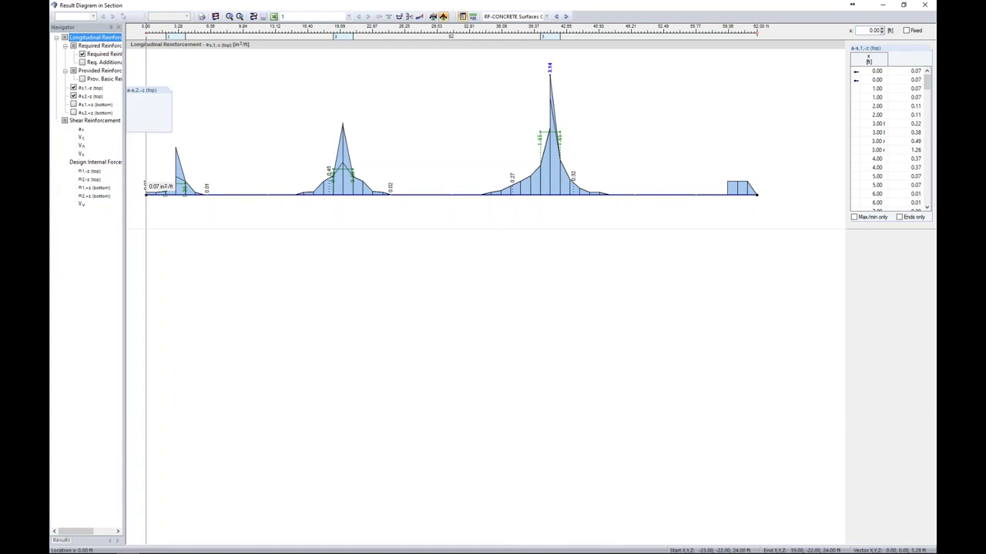
left_click(924, 5)
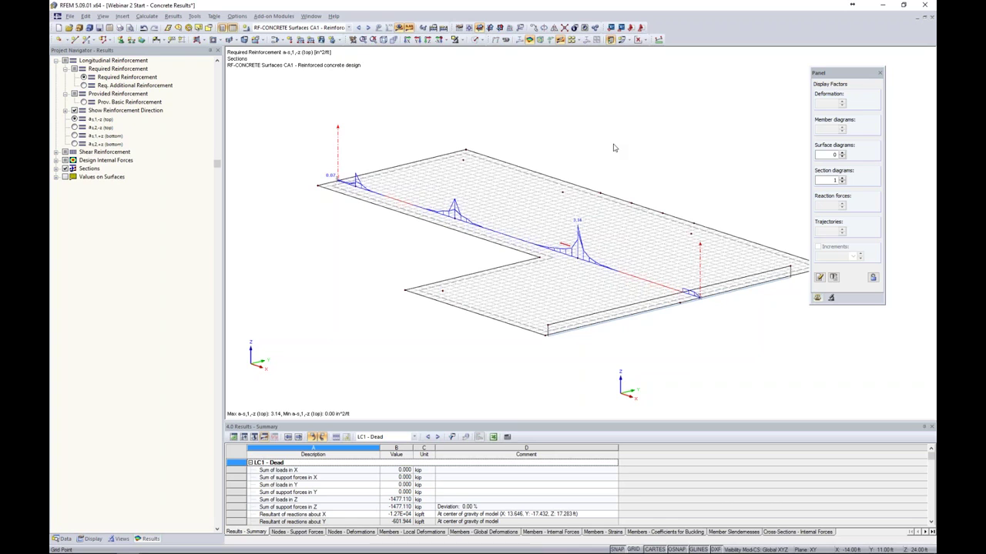
- Copy the result section from its column row to the parallel column row near the slab's far edge
middle_click_drag(436, 97, 492, 136)
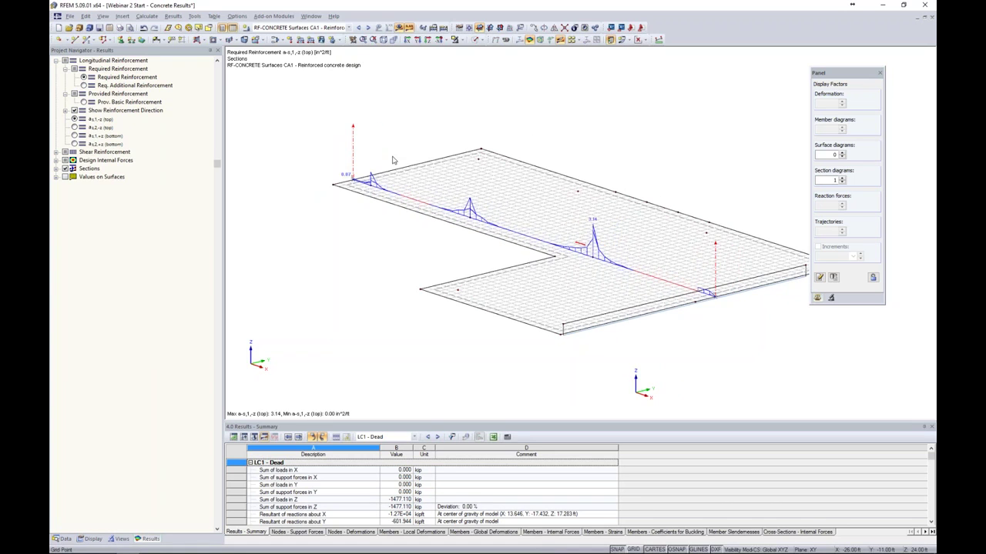
scroll(392, 160, "up", 2)
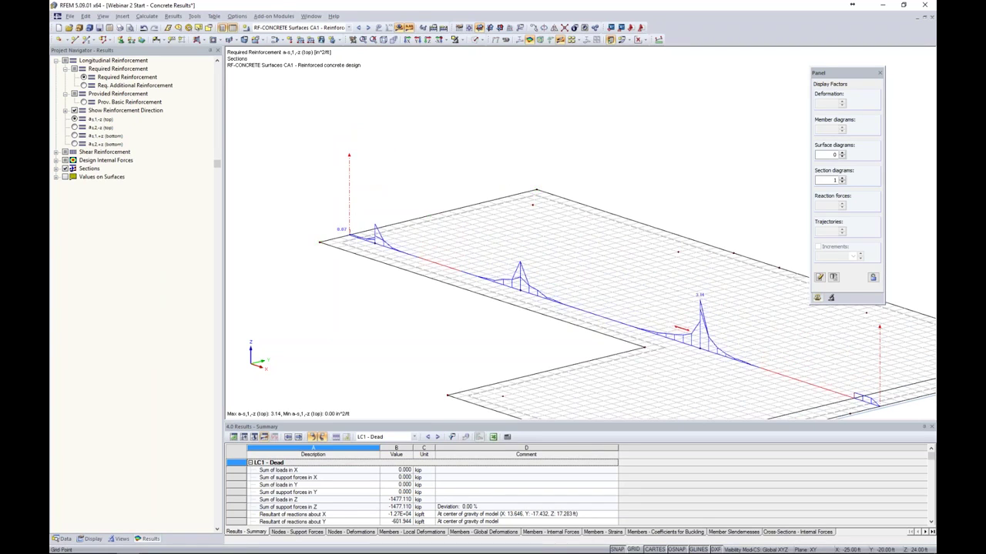
left_click_drag(374, 243, 532, 205, "ctrl")
middle_click_drag(654, 211, 543, 151)
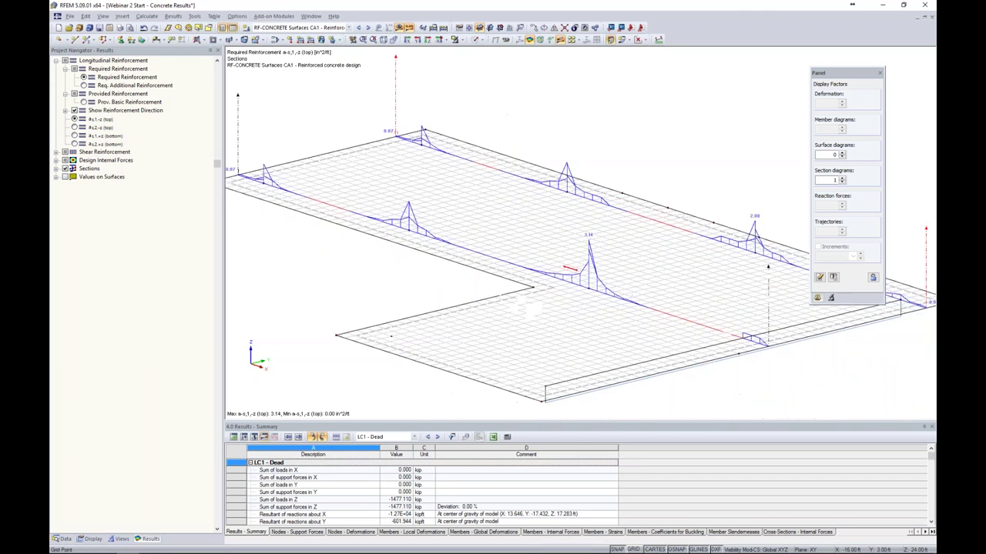
scroll(545, 146, "down", 2)
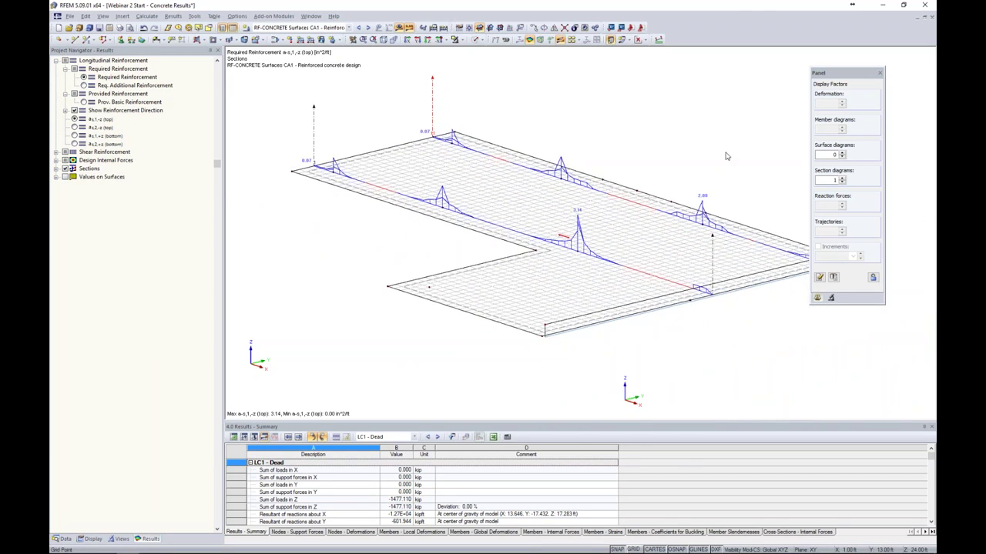
mouse_move(637, 124)
middle_mouse_down()
mouse_move(672, 133)
mouse_move(635, 130)
middle_mouse_up()
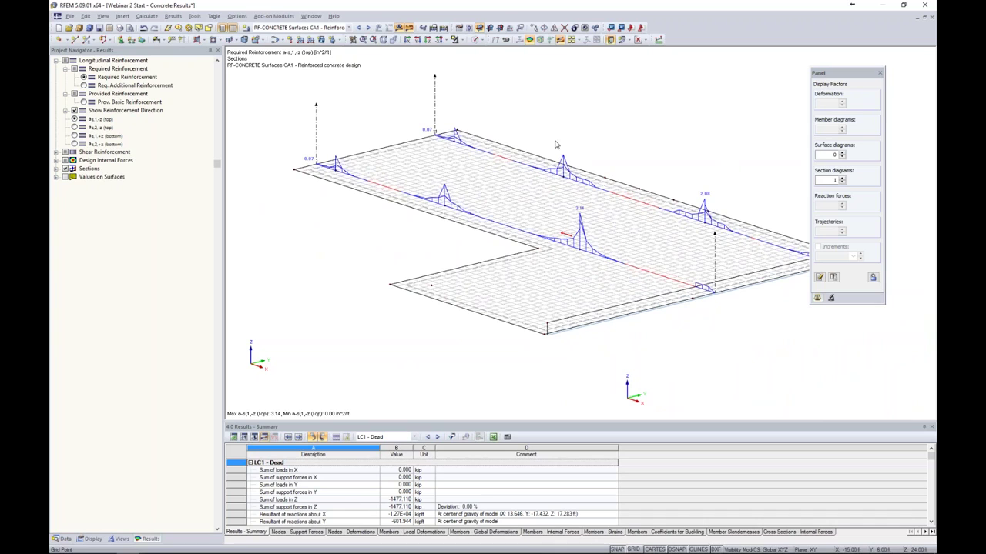
- Locate the original and copied sections in the project data and highlight each one in the model
left_click(62, 539)
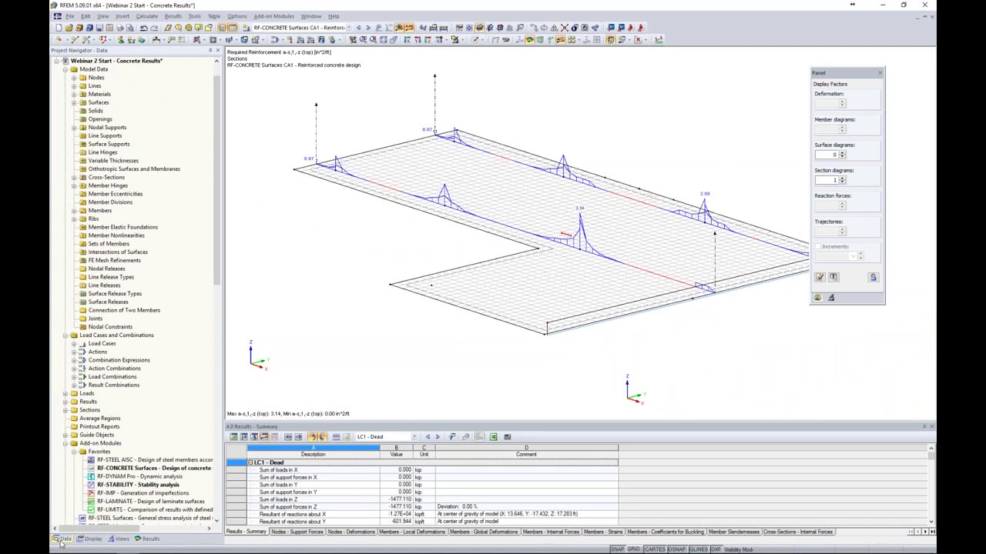
scroll(125, 410, "down", 5)
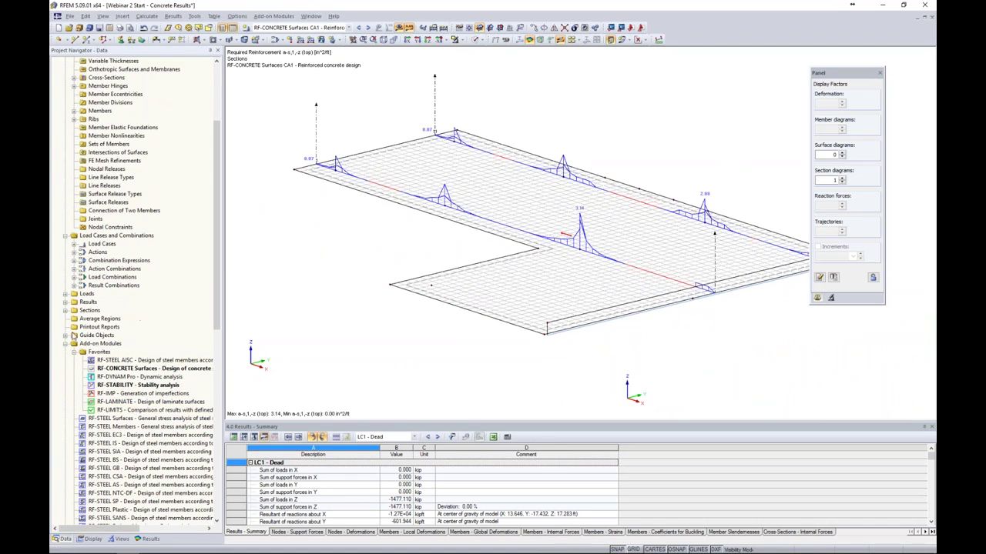
left_click(92, 319)
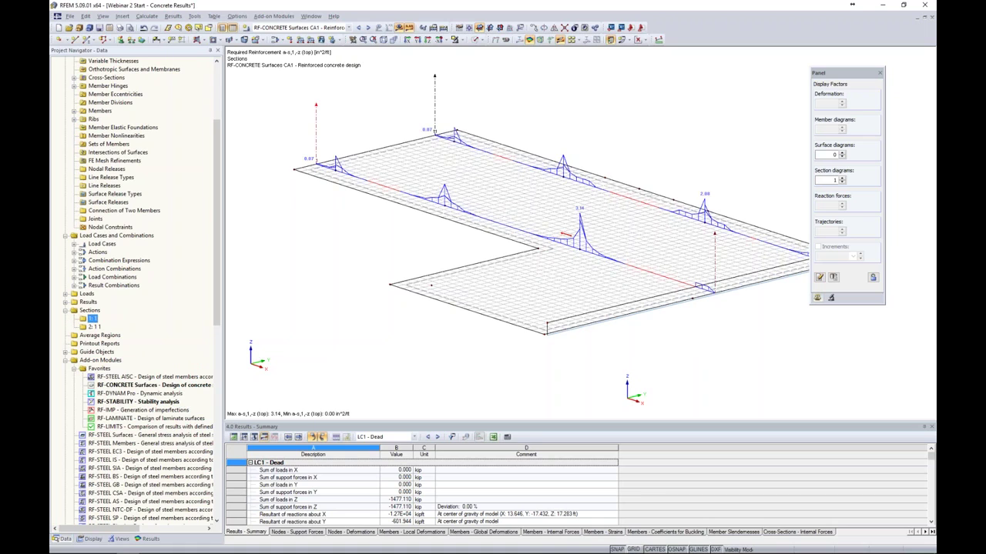
left_click(94, 328)
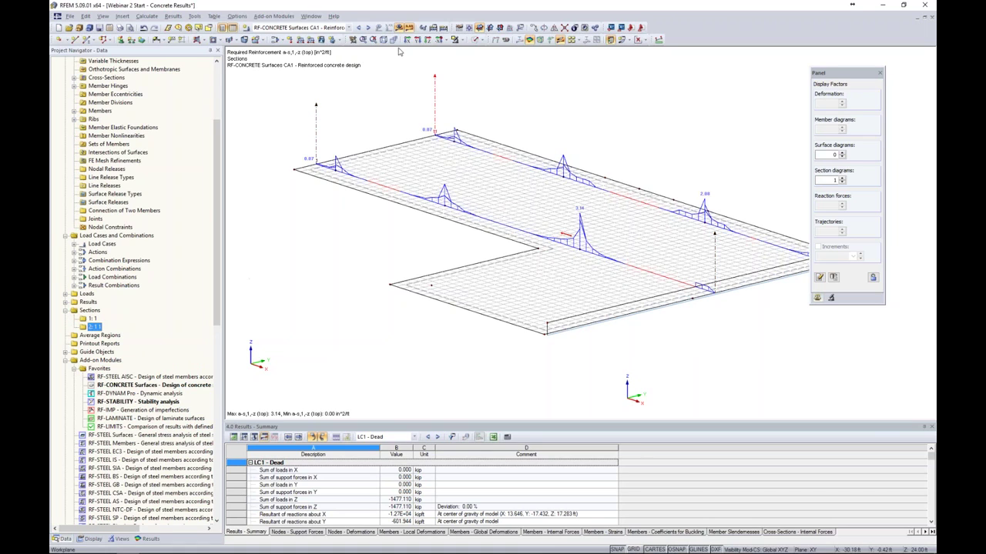
- Start a new average region and assign it to the top slab, surface 2
left_click(100, 336)
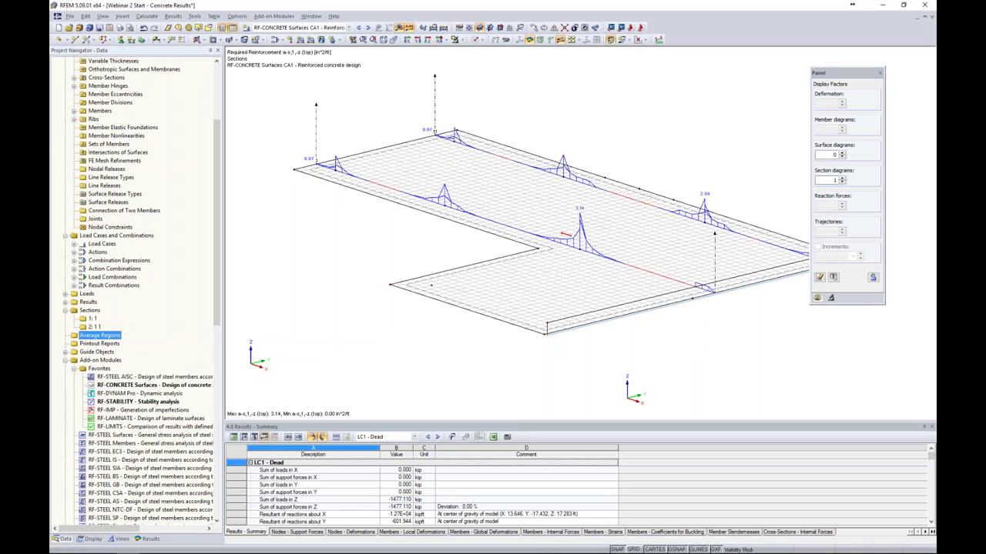
right_click(102, 337)
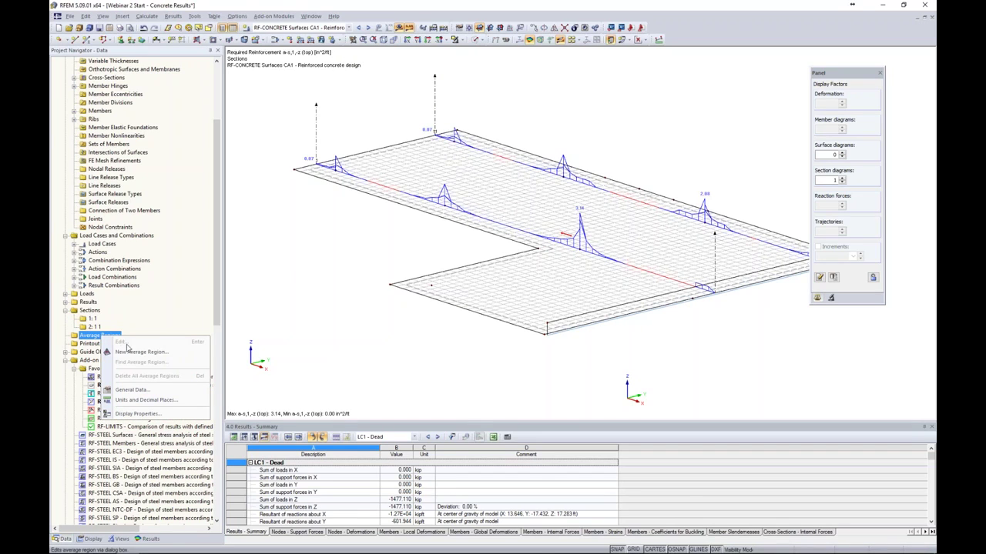
left_click(136, 352)
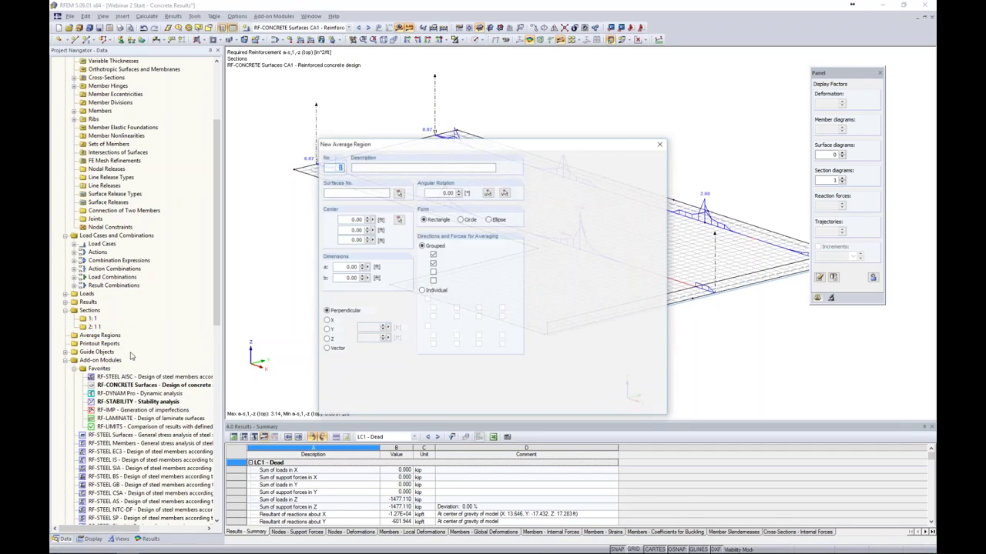
left_click_drag(494, 130, 517, 127)
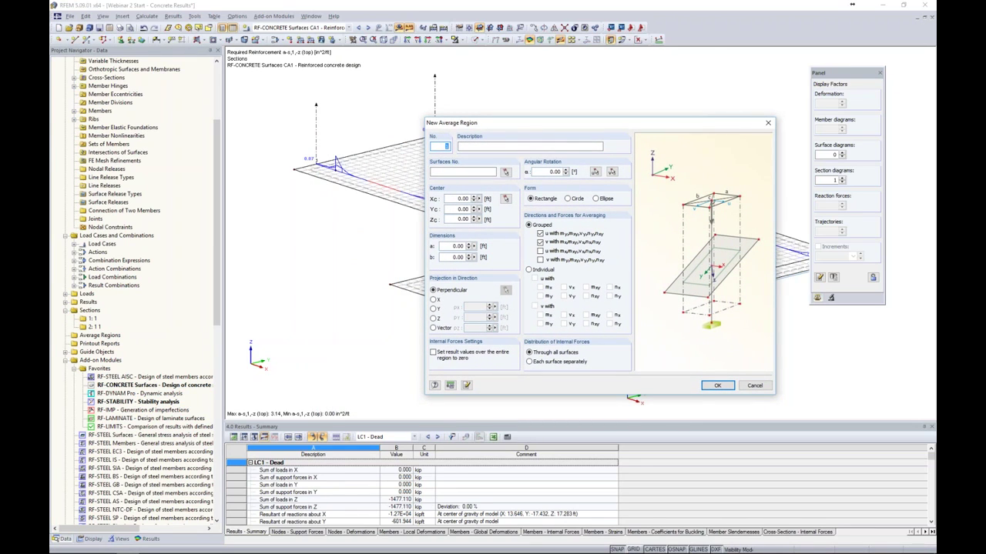
left_click(506, 171)
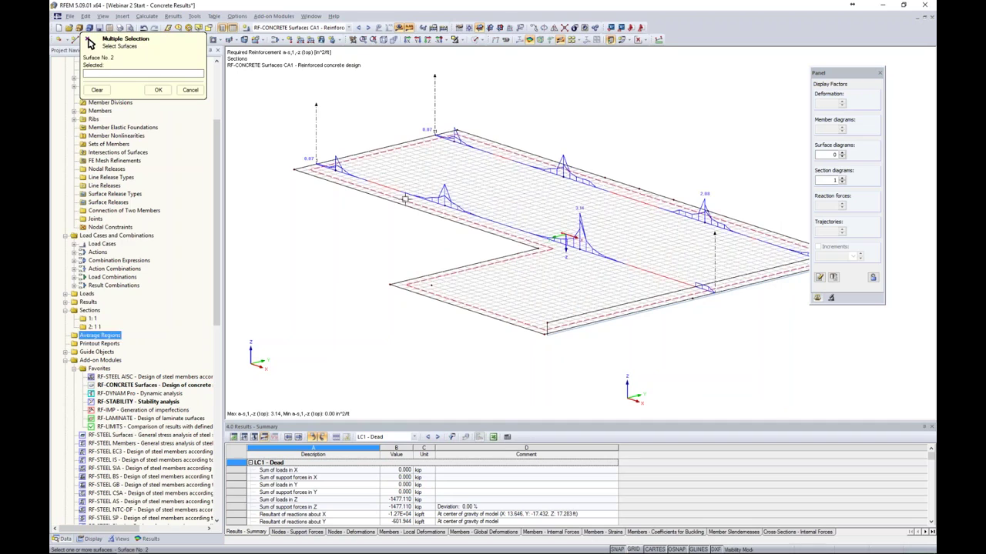
left_click(158, 90)
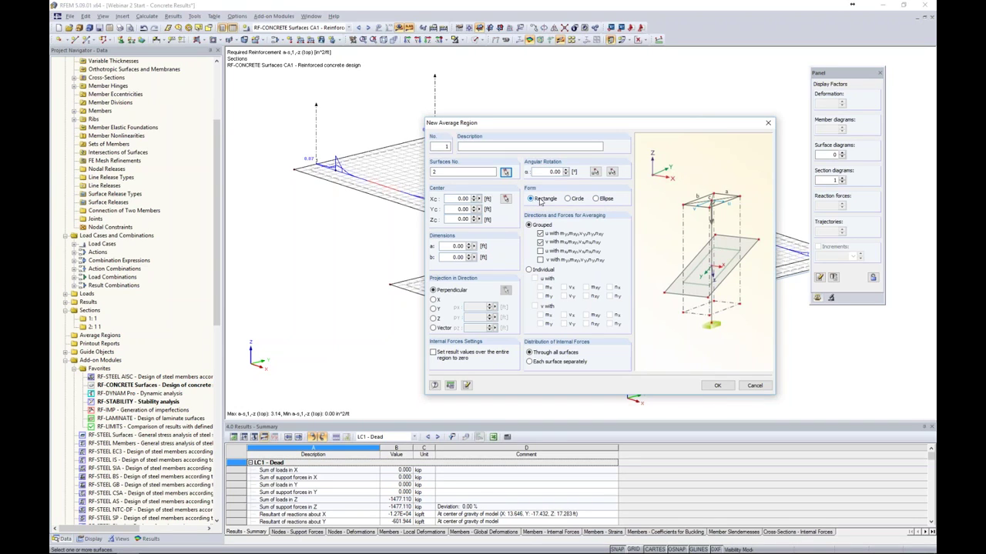
- Compare the Circle and Ellipse forms for the average region and return to Rectangle
left_click(569, 199)
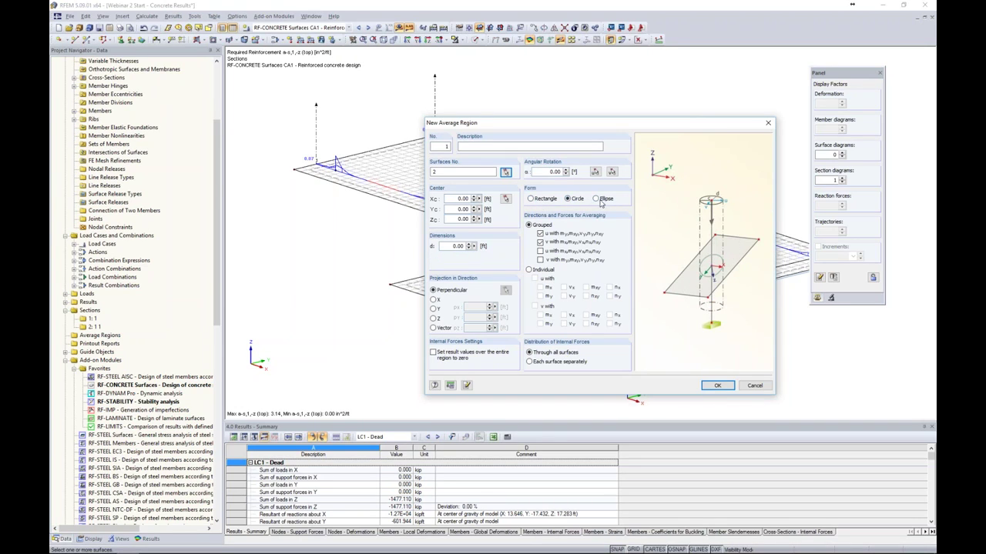
left_click(596, 198)
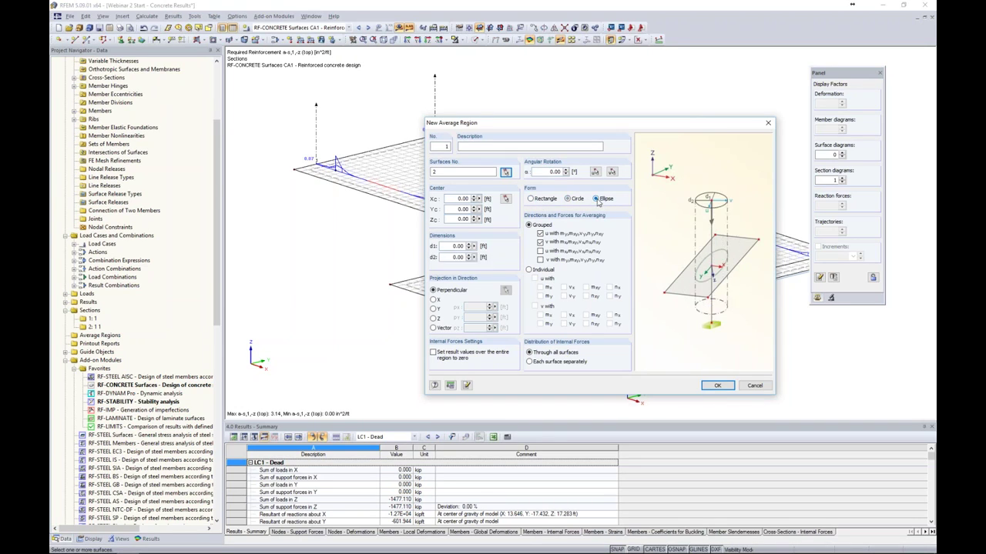
left_click(531, 199)
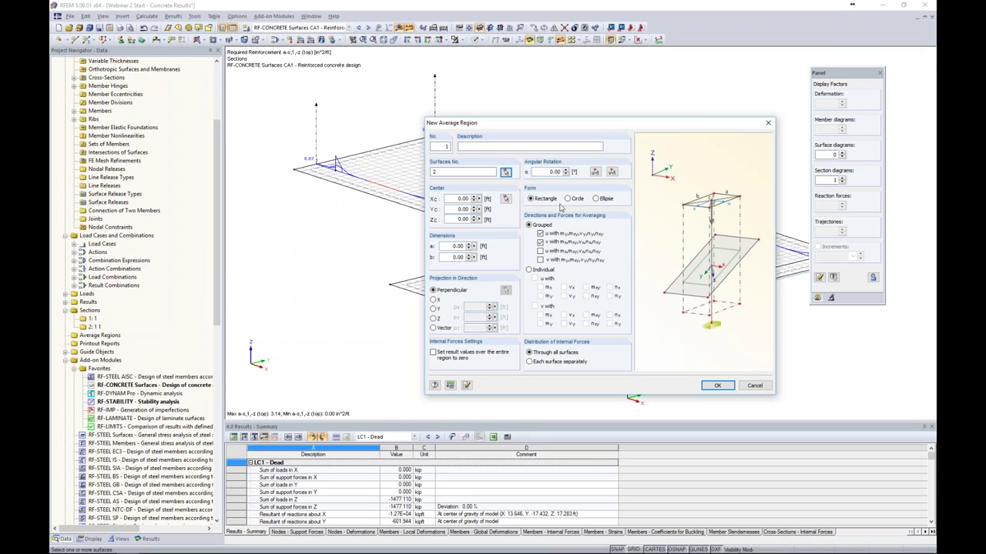
left_click(567, 199)
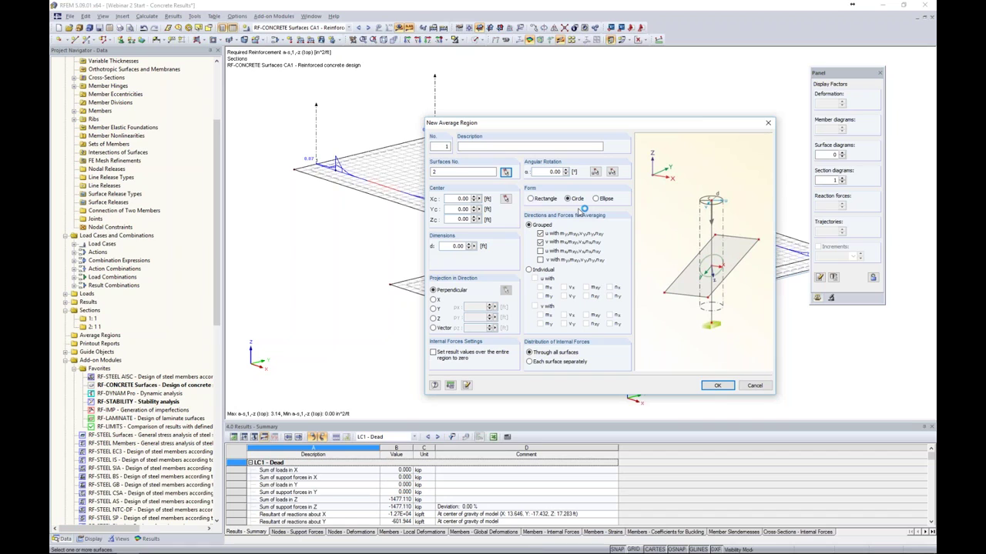
left_click(530, 199)
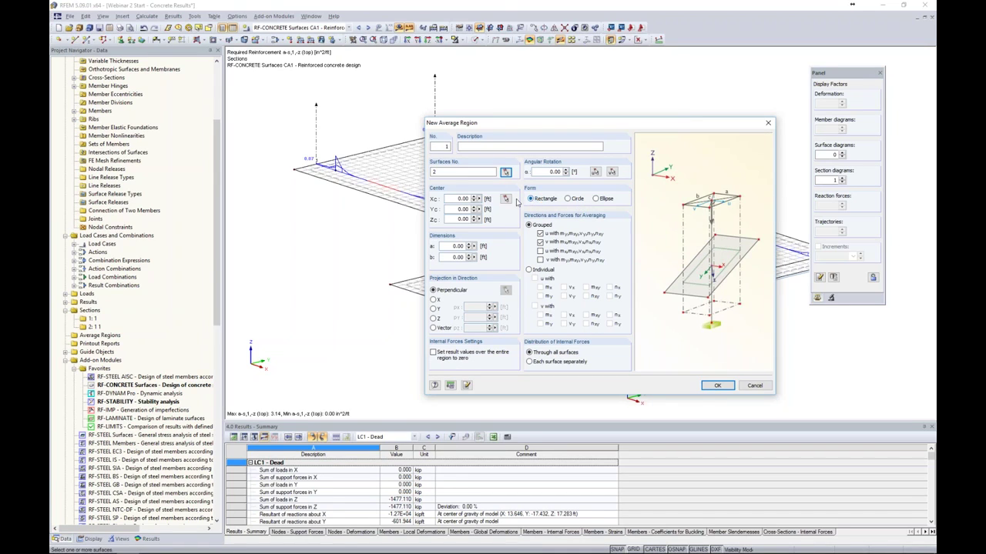
- Center the average region on the first column node at X -20, Y -22, Z 24 ft and set its dimensions to 2 by 2 ft
left_click(505, 198)
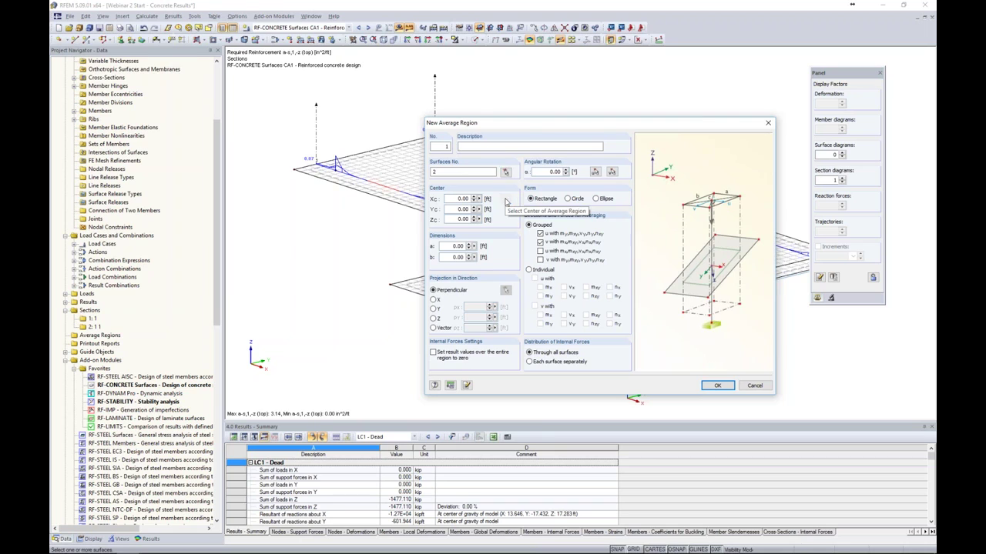
left_click(336, 170)
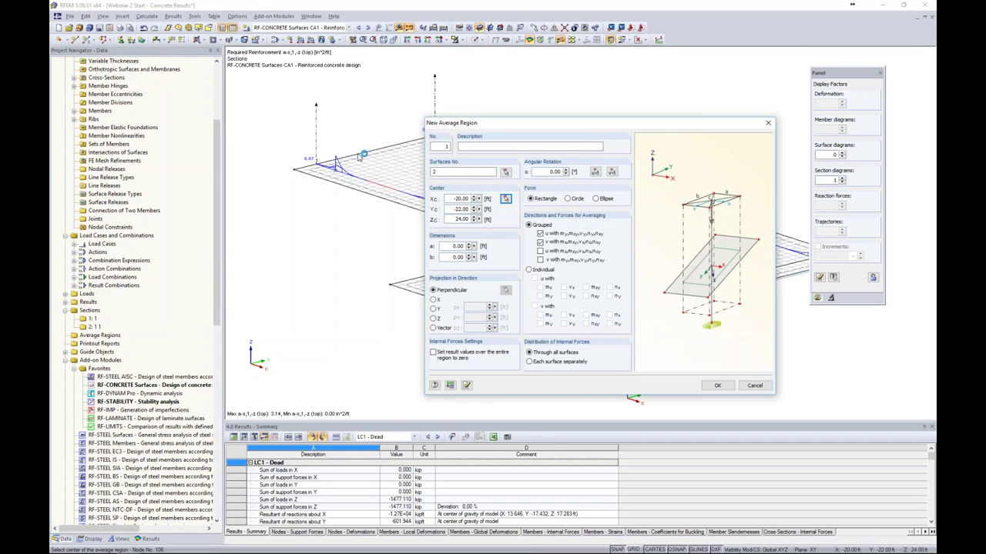
double_click(456, 246)
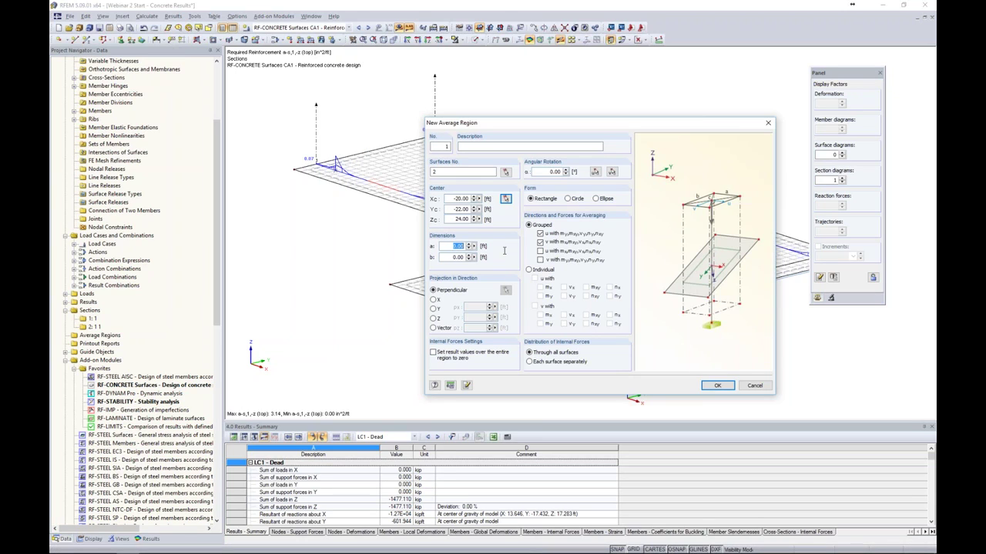
type("2")
key("Tab")
type("2")
- Explore the averaging direction options, return to Grouped, set the distribution to each surface separately, and create the average region
left_click(540, 251)
left_click(540, 260)
left_click(540, 251)
left_click(529, 269)
left_click(529, 225)
left_click(529, 362)
left_click(716, 385)
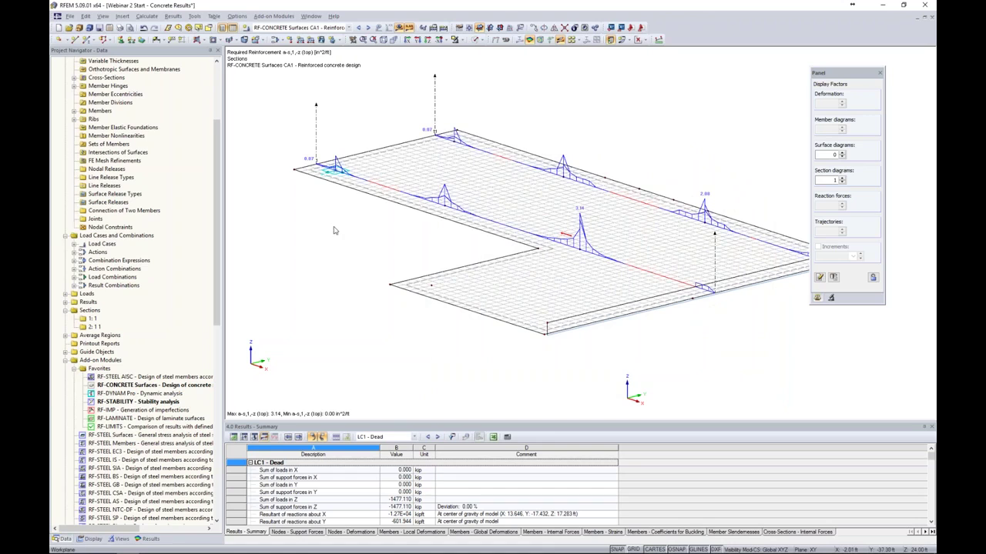
- Switch the displayed results to load combination CO2 - 1.2D + 1.6L
middle_click_drag(337, 220, 378, 250)
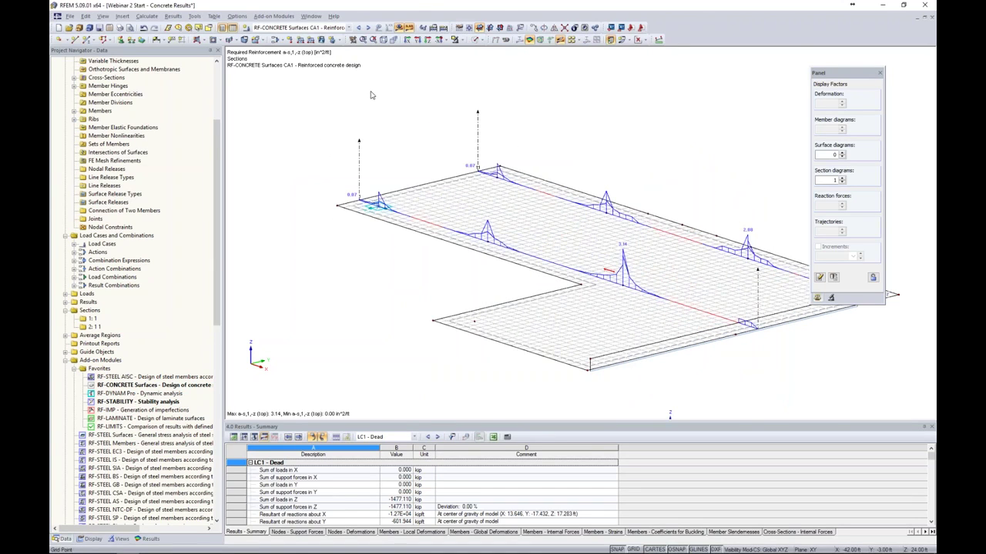
left_click(349, 27)
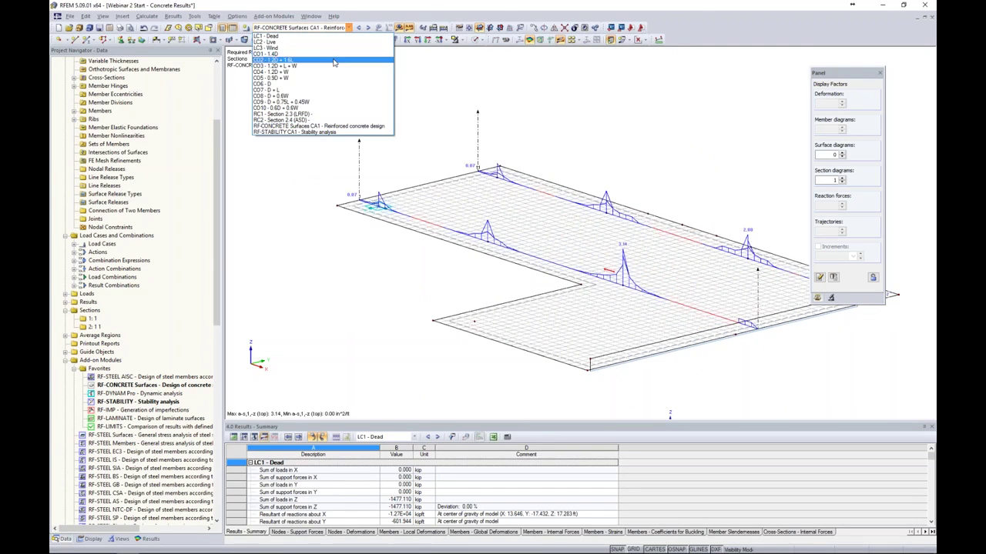
left_click(333, 60)
left_click(378, 28)
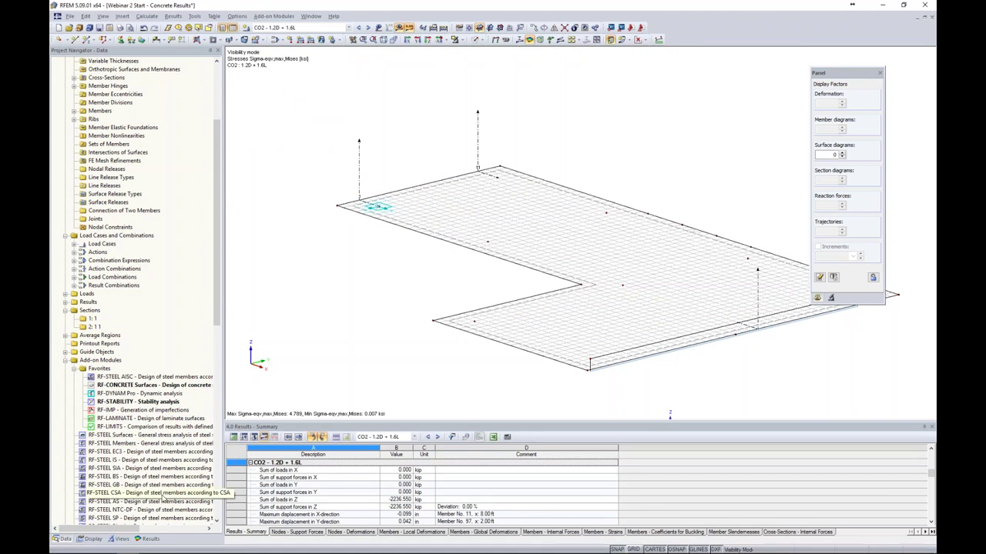
- Turn on the section diagrams and show the basic internal force m-x for the surfaces
left_click(147, 538)
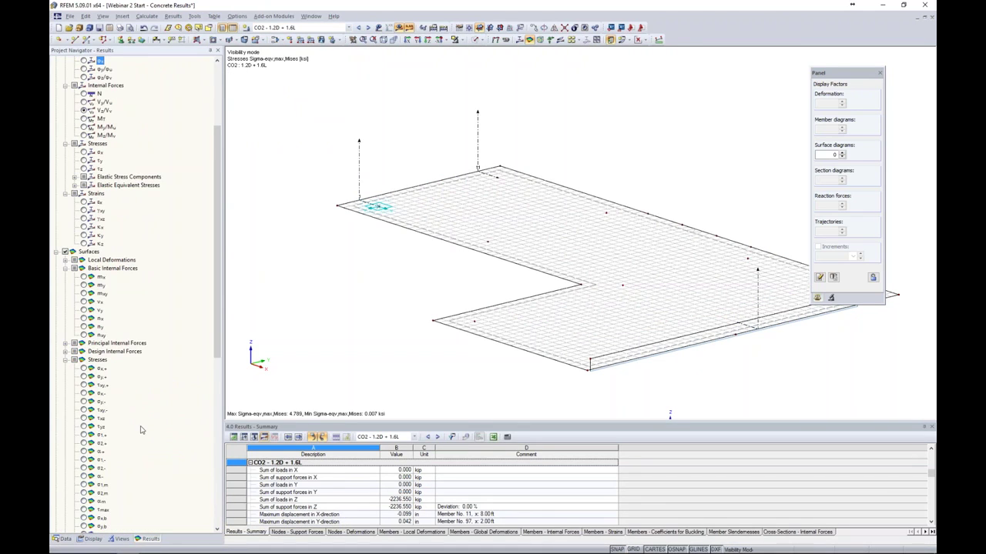
scroll(141, 430, "down", 14)
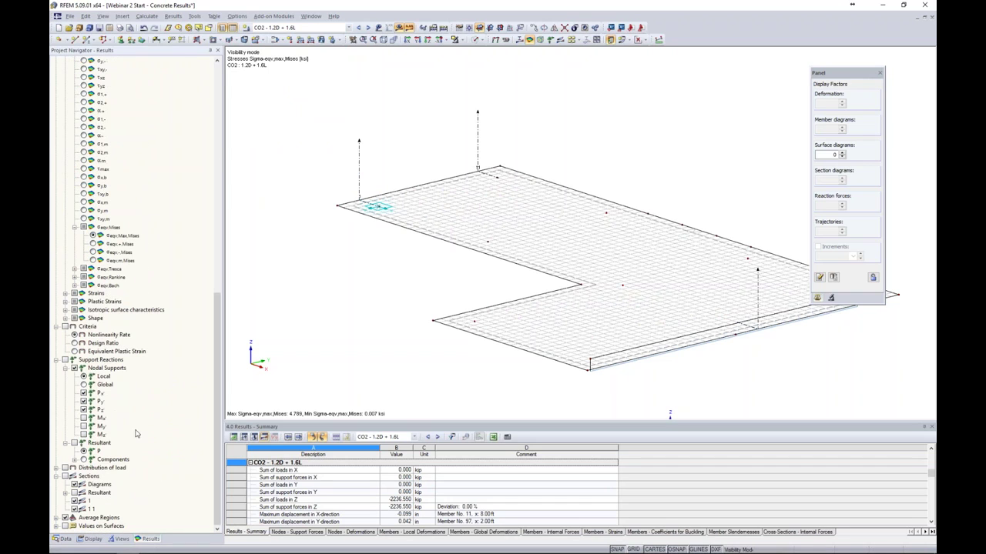
left_click(65, 477)
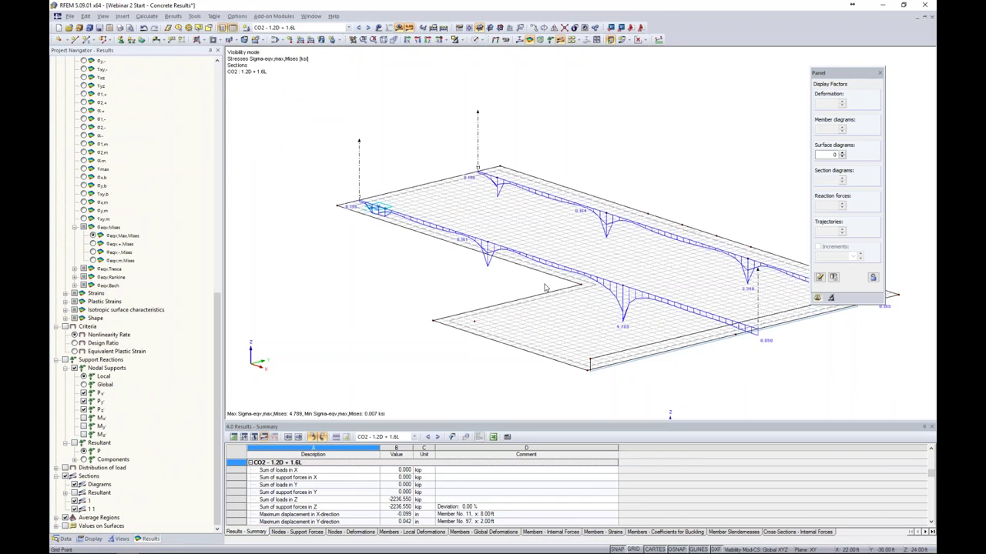
scroll(84, 199, "up", 10)
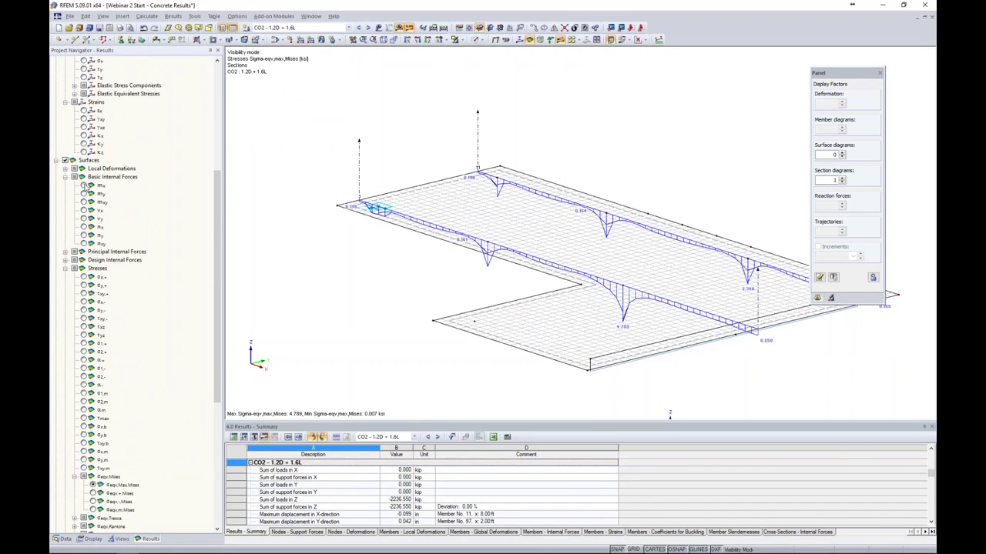
left_click(84, 185)
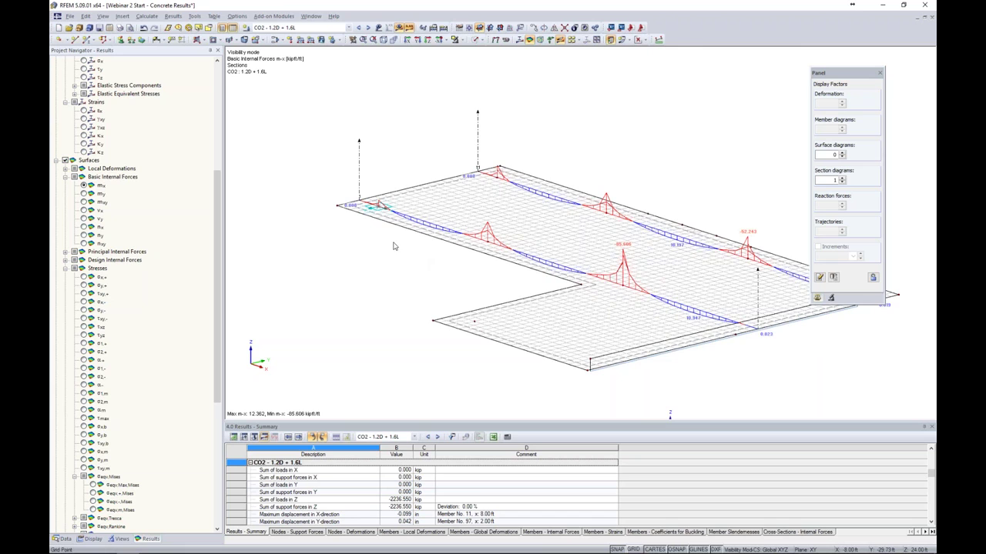
- Copy the average region to the next two column nodes in the same row, accepting deletion of the existing results
scroll(393, 245, "up", 4)
left_click(374, 193)
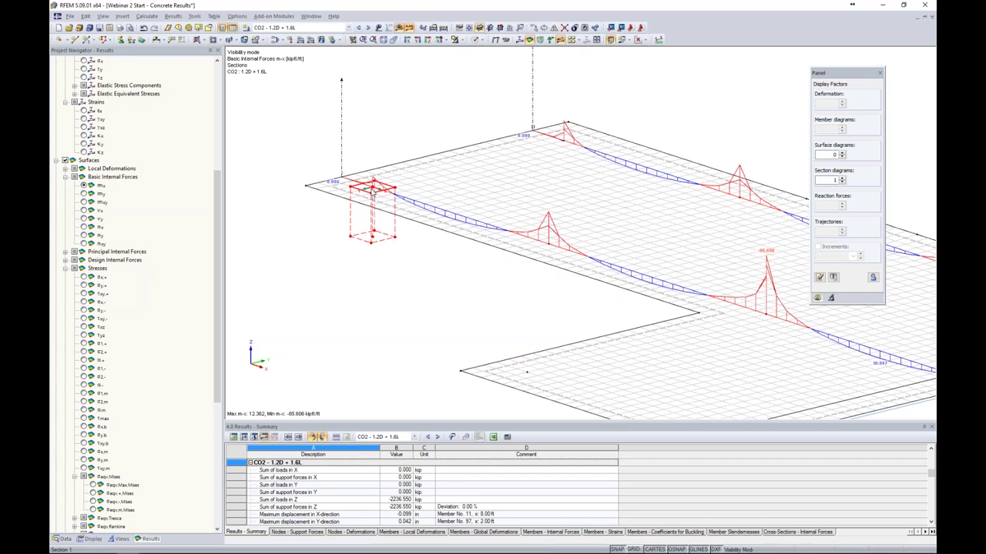
left_click_drag(373, 197, 549, 253)
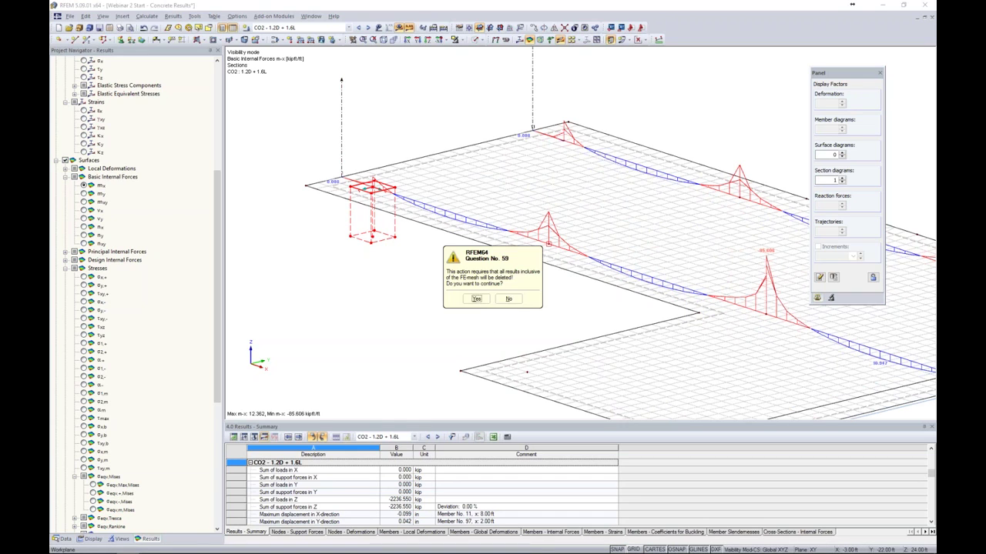
left_click(475, 302)
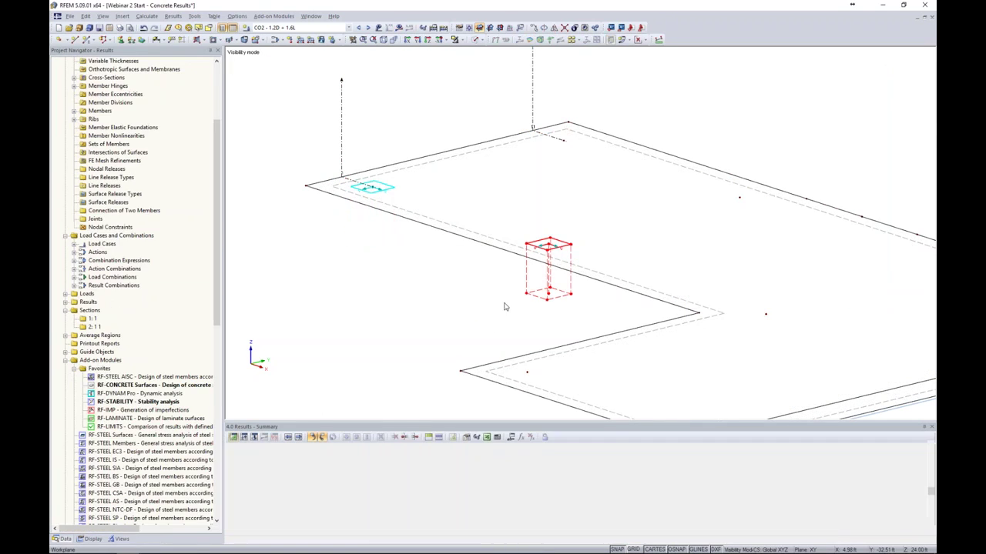
middle_click_drag(500, 303, 353, 250)
left_click_drag(400, 194, 620, 271, "ctrl")
- Recalculate the CO2 results and run the RF-CONCRETE Surfaces CA1 reinforced concrete design
left_click(397, 28)
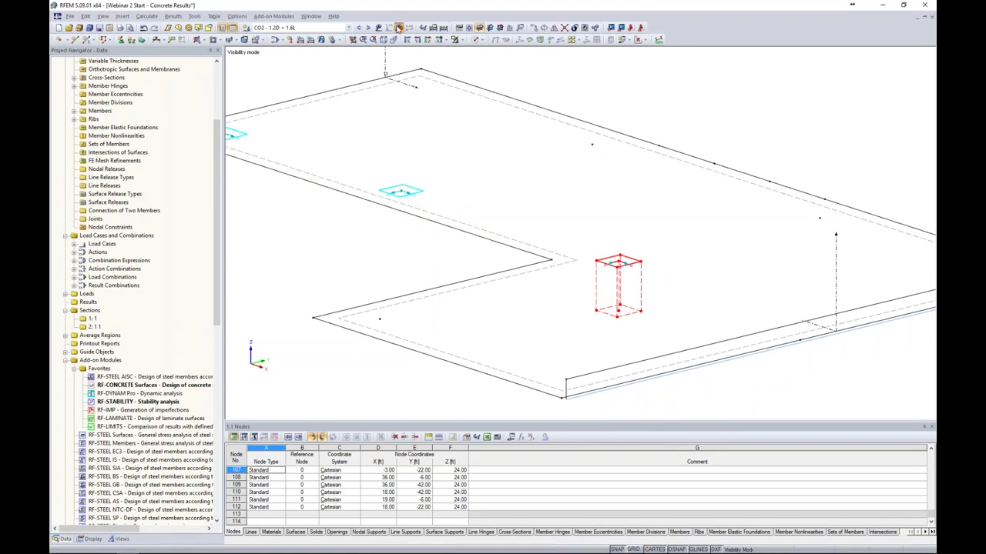
left_click(475, 302)
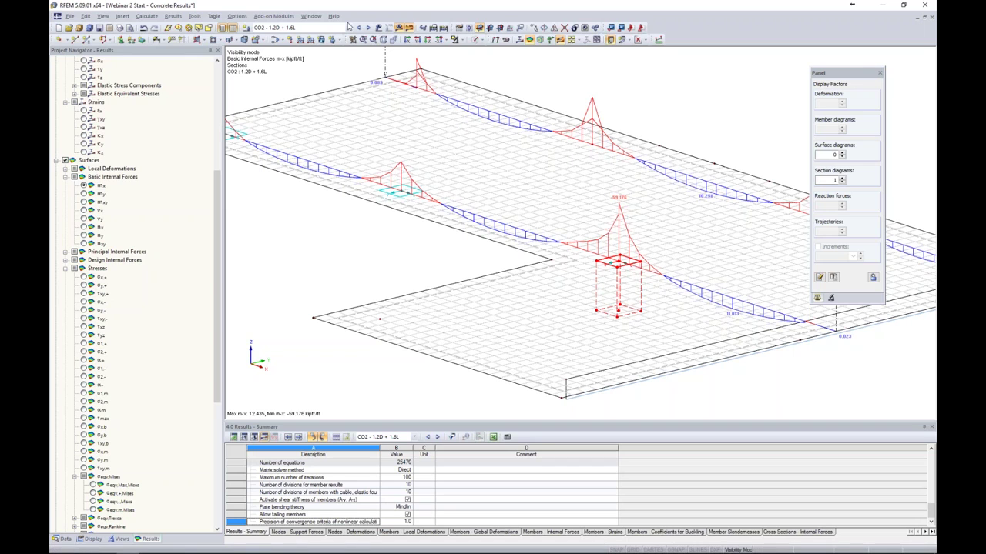
left_click(348, 27)
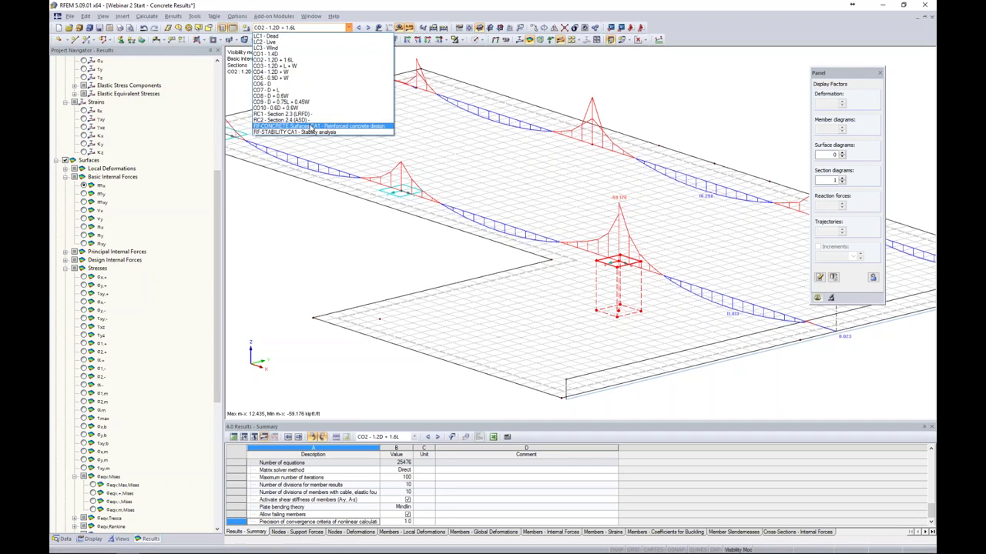
left_click(314, 125)
left_click(399, 27)
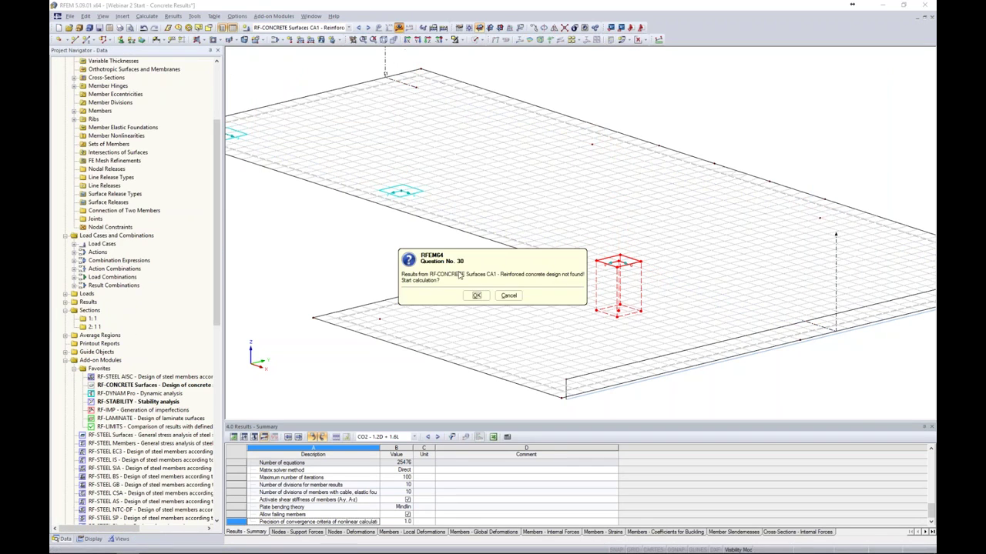
left_click(475, 294)
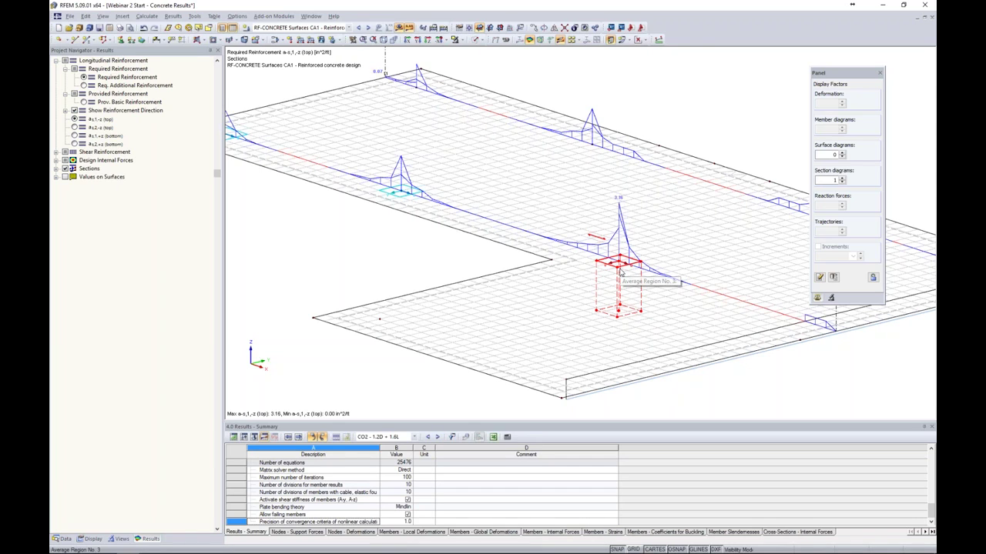
- In the RF-CONCRETE Surfaces details, enable applying the averaged internal forces in the defined average region, and confirm the module settings
left_click(65, 538)
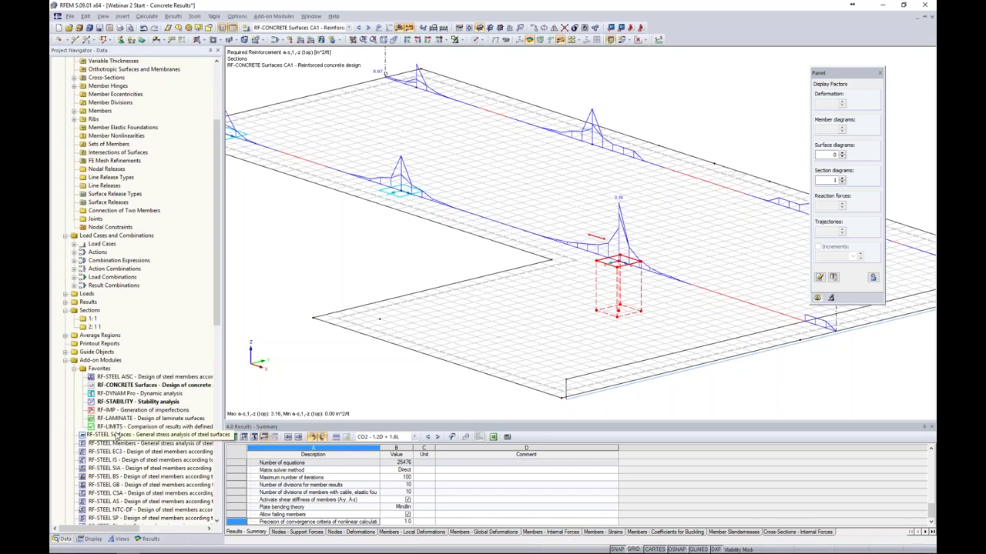
double_click(123, 385)
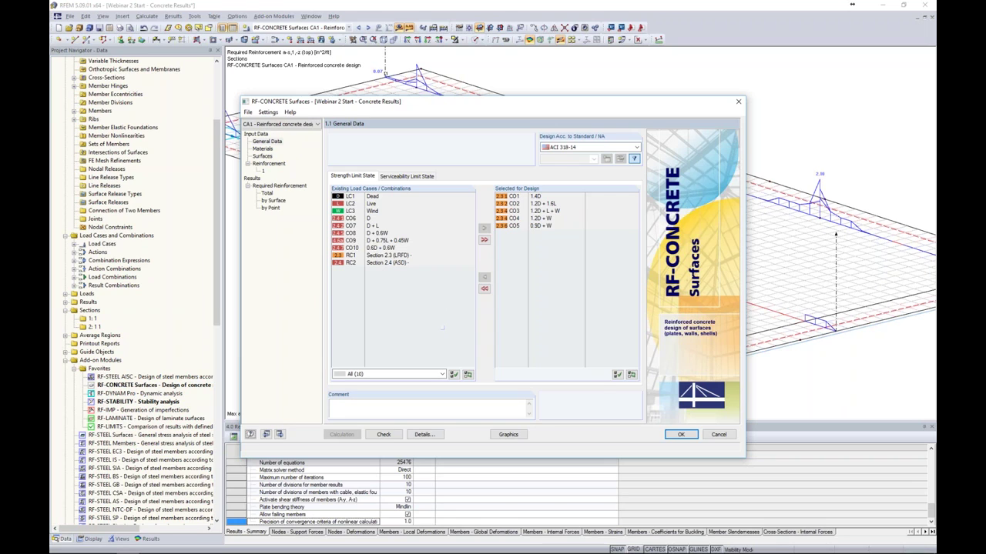
left_click(424, 435)
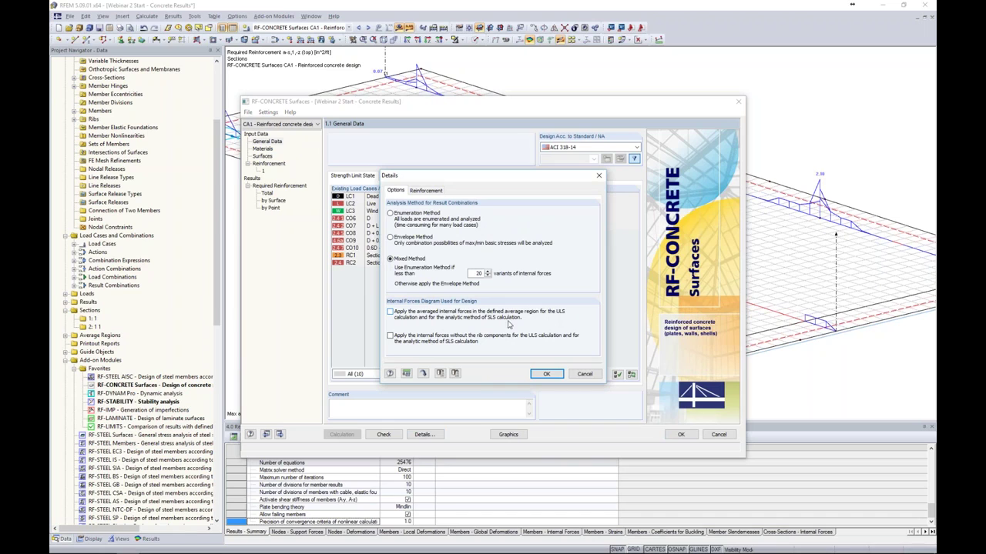
left_click(391, 312)
left_click(546, 373)
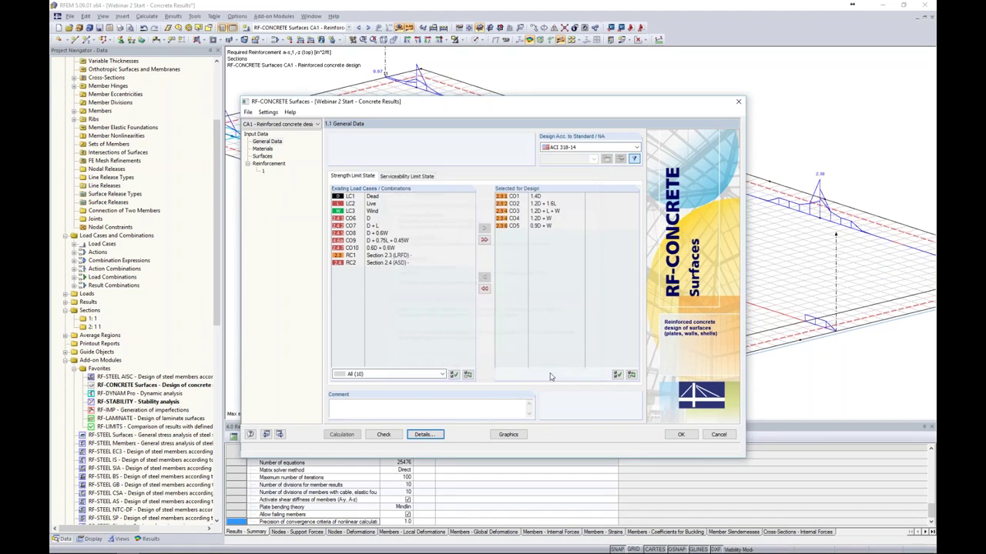
left_click(680, 435)
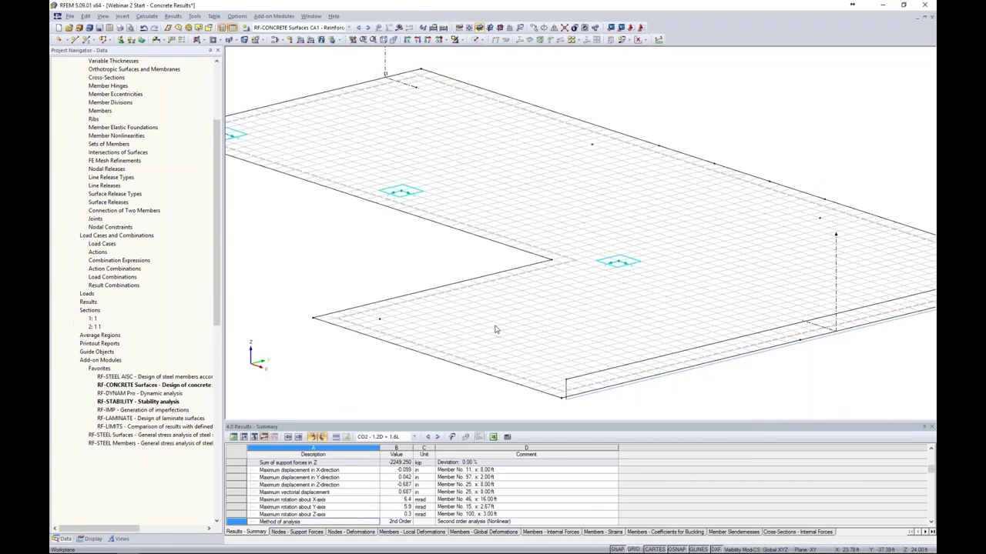
- Rerun the RF-CONCRETE Surfaces design and examine the required top reinforcement along both column rows
left_click(399, 28)
left_click(470, 300)
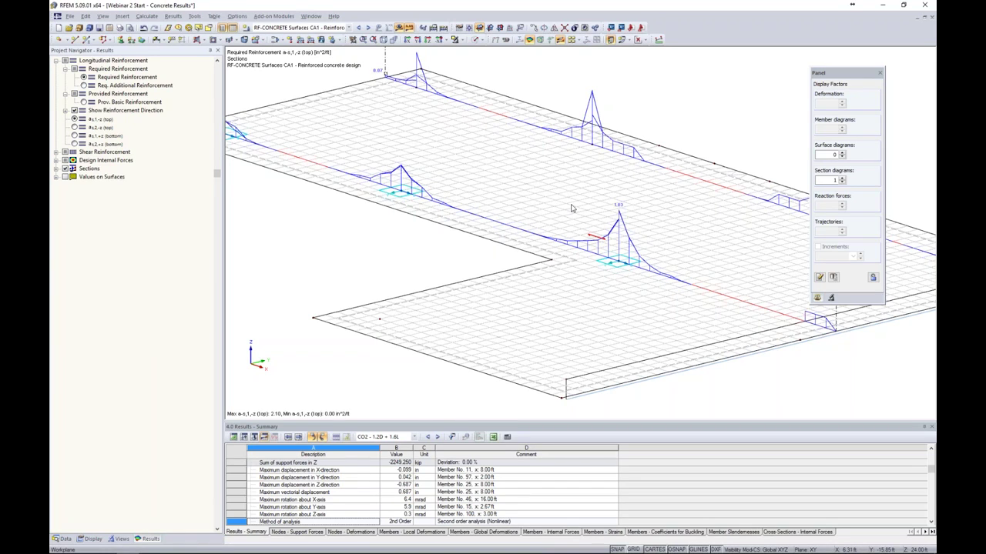
scroll(571, 208, "down", 6)
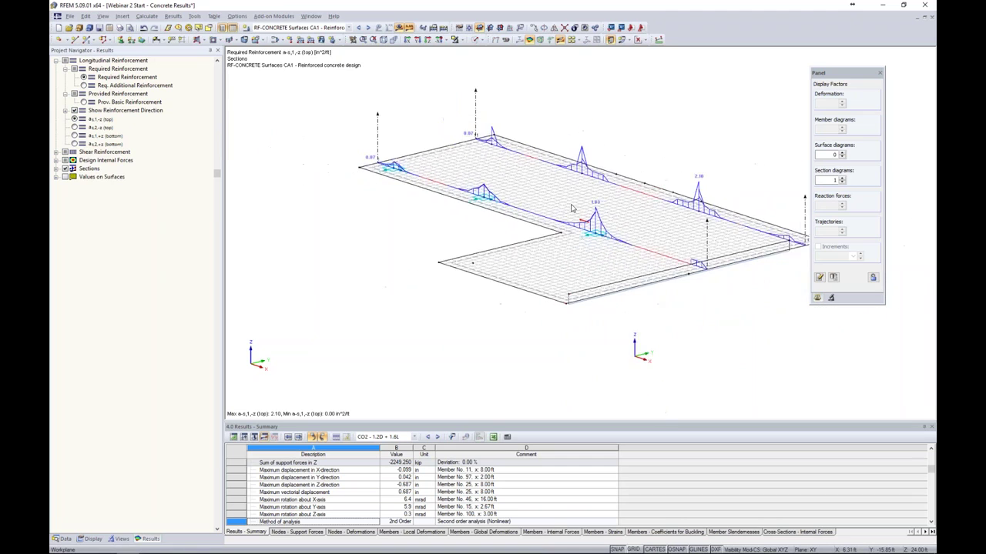
middle_click_drag(647, 362, 608, 345)
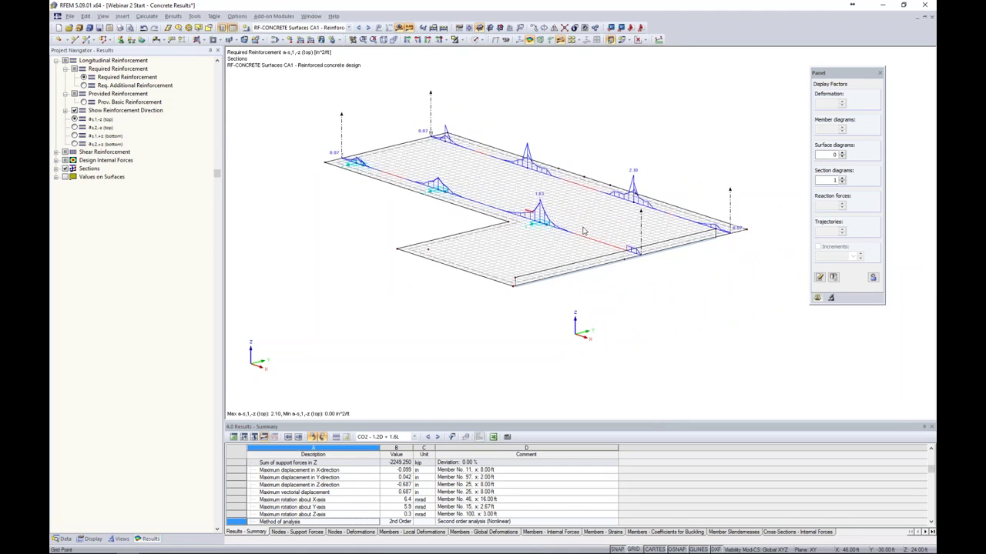
- Hide the results, cancel the visibility mode, and display the entire building as a transparent solid model
left_click(401, 28)
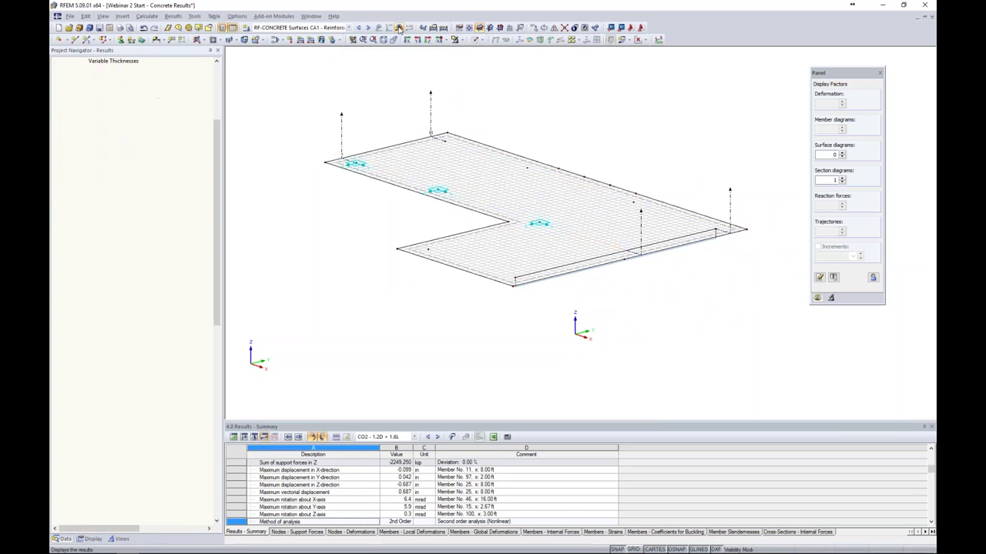
left_click(455, 39)
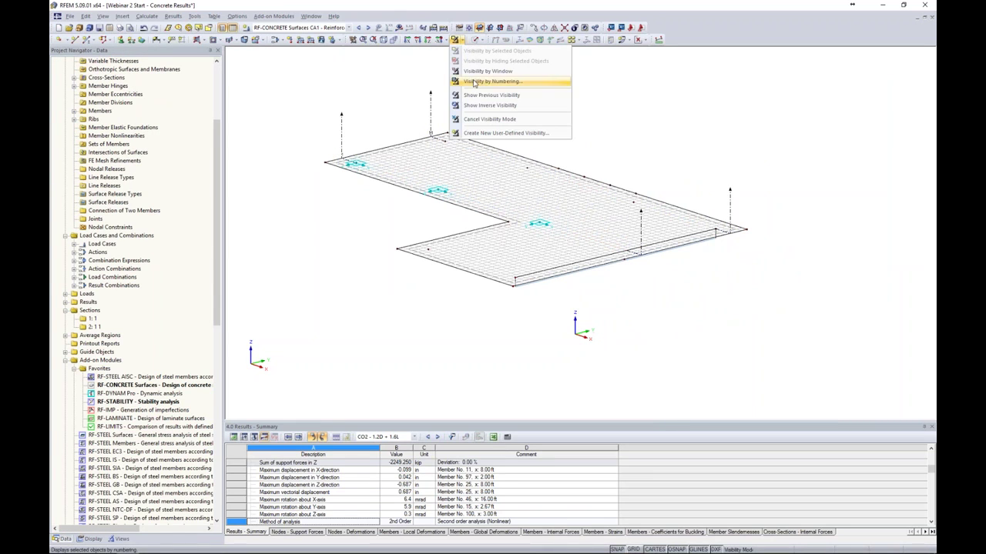
left_click(481, 118)
left_click(478, 39)
left_click(524, 72)
- Open the concrete rib member beneath the top slab's edge for editing
middle_click_drag(600, 126, 788, 75, "ctrl")
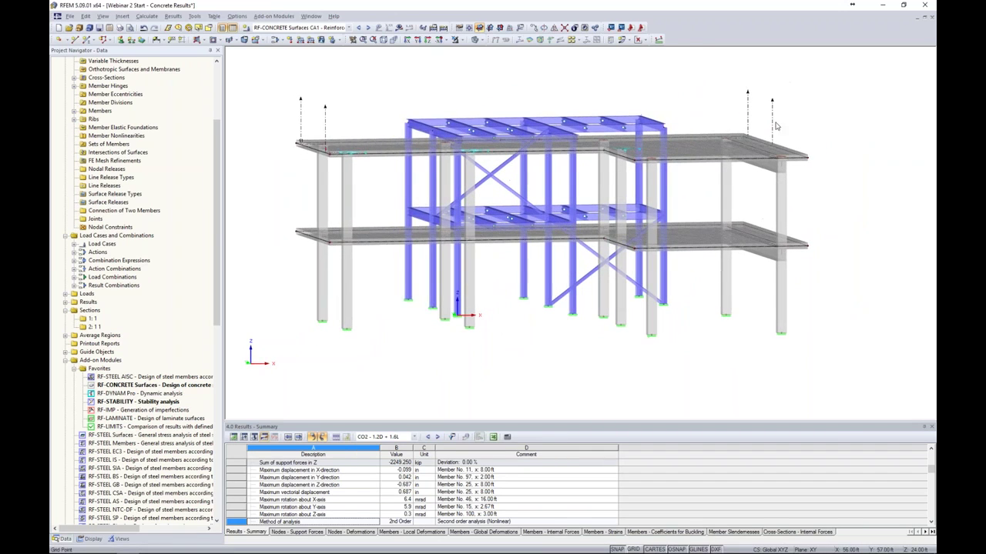
left_click(773, 166)
middle_click_drag(822, 188, 638, 185, "ctrl")
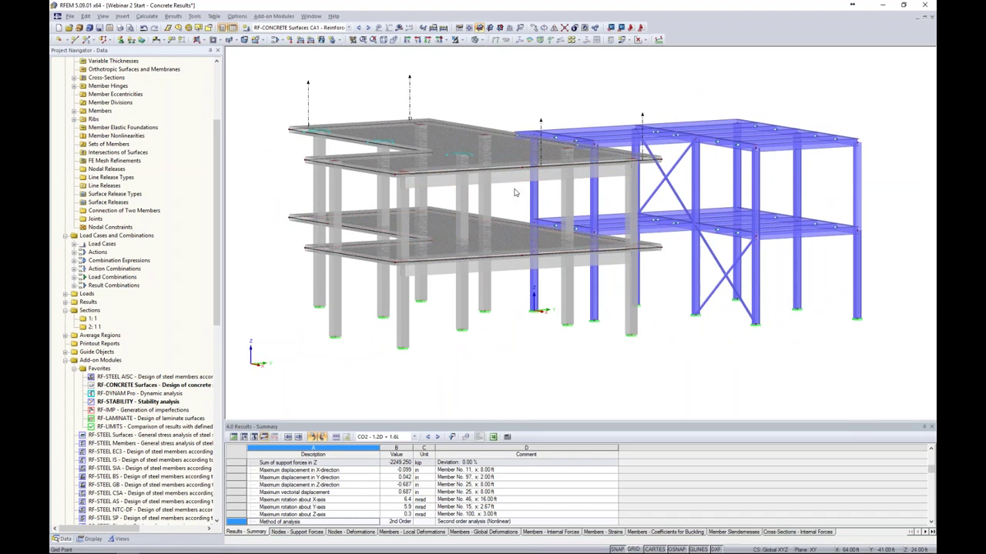
middle_click_drag(547, 171, 596, 193, "ctrl")
middle_click_drag(559, 233, 564, 240, "ctrl")
double_click(557, 231)
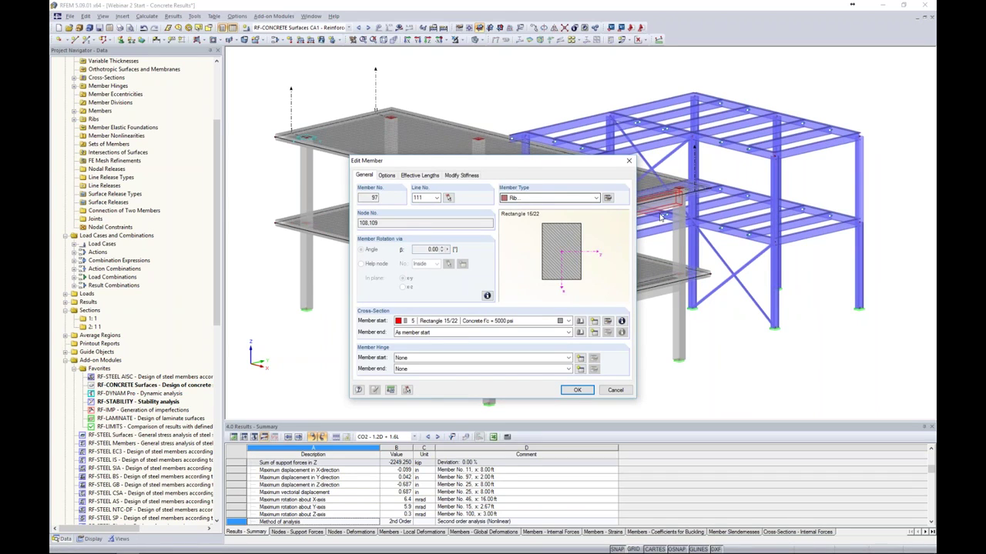
- Check the rib's alignment and integration widths, and change its member type from Rib to Beam, accepting deletion of the results
left_click(609, 199)
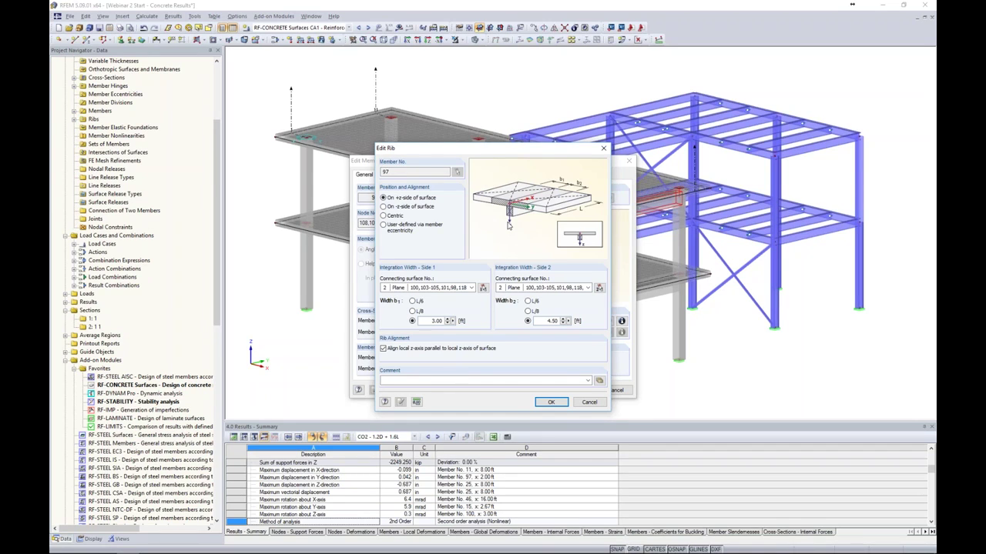
left_click(589, 402)
left_click(517, 197)
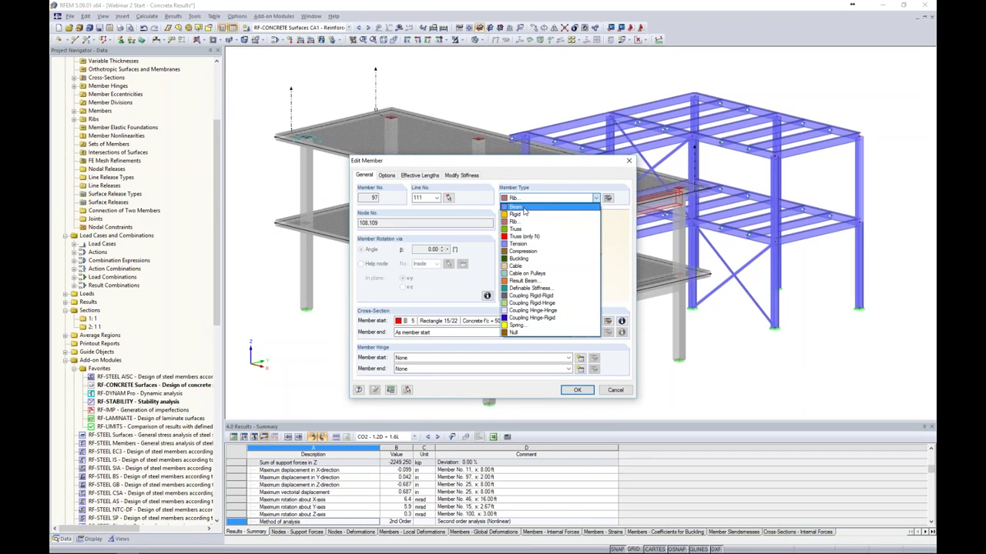
left_click(527, 205)
left_click_drag(521, 168, 337, 140)
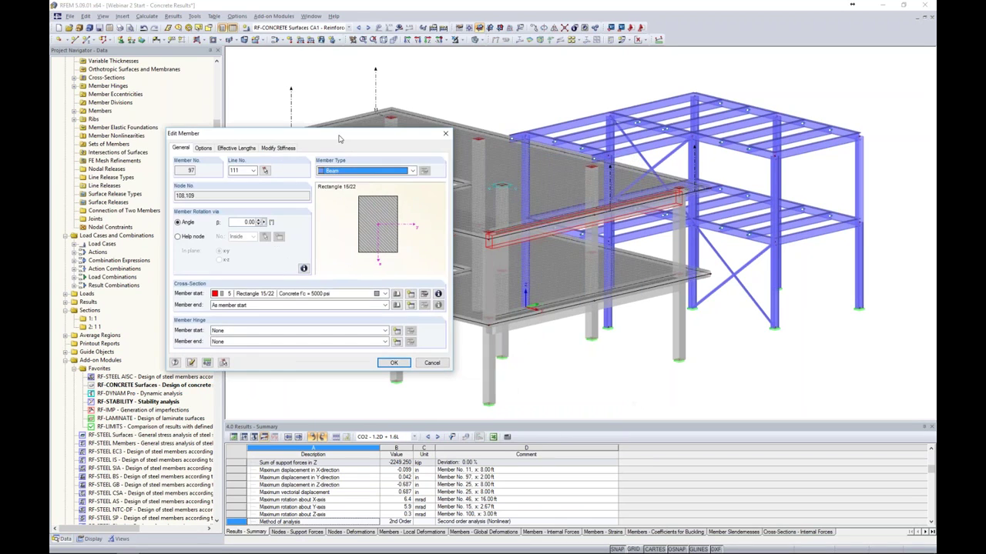
left_click(393, 364)
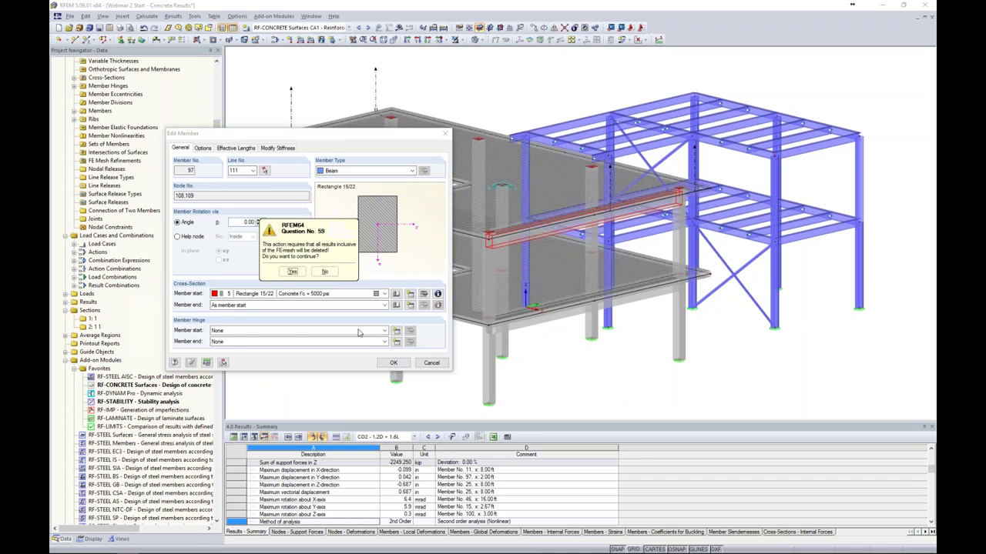
left_click(297, 273)
left_click(393, 363)
- Inspect the beam's position relative to the top slab, and start a new member eccentricity in its options
middle_click_drag(504, 320, 652, 290, "ctrl")
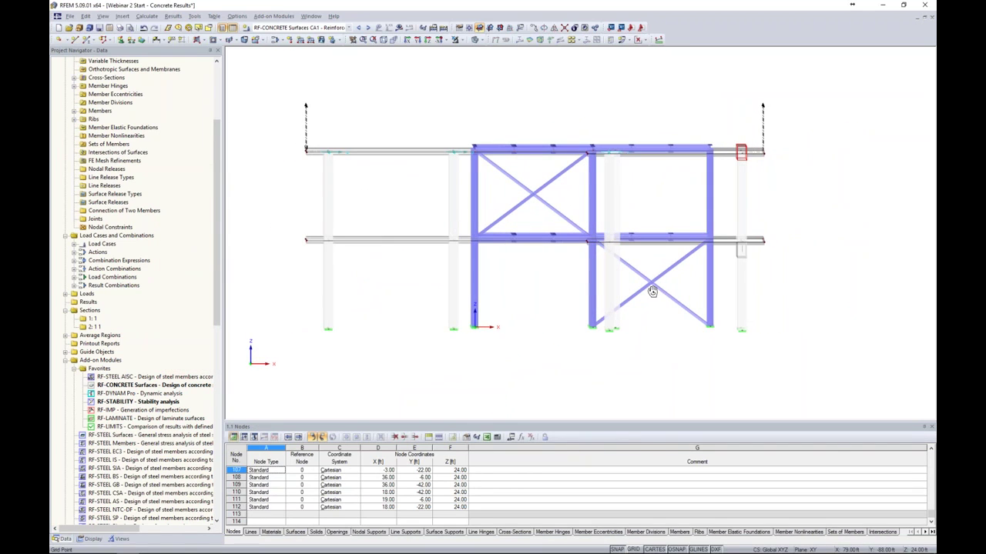
scroll(744, 151, "up", 4)
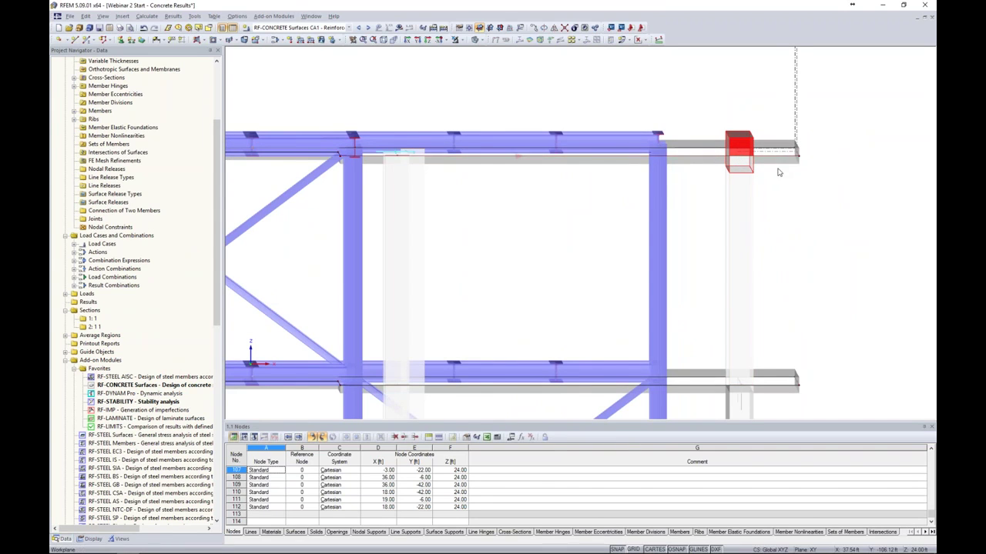
scroll(780, 159, "down", 4)
middle_click_drag(808, 207, 495, 218, "ctrl")
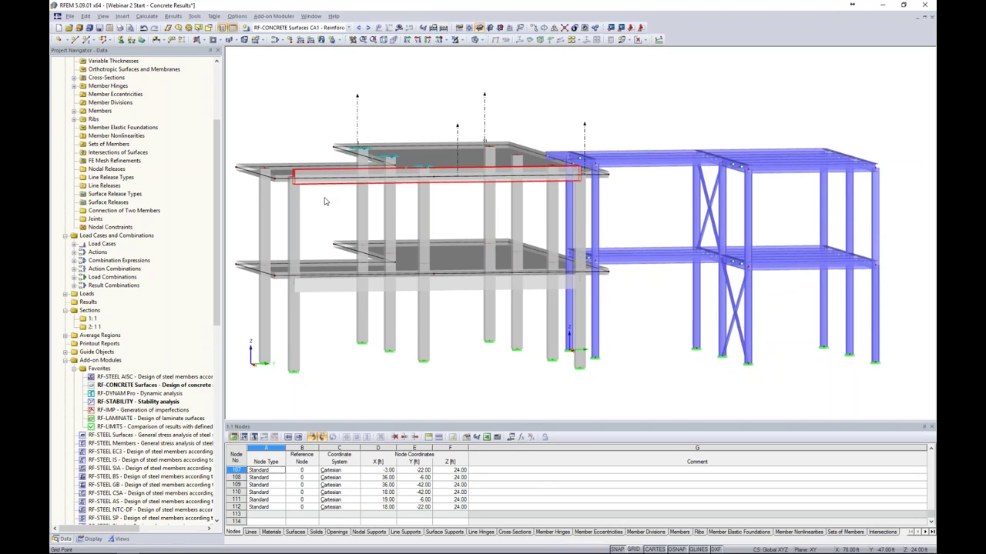
scroll(329, 203, "up", 2)
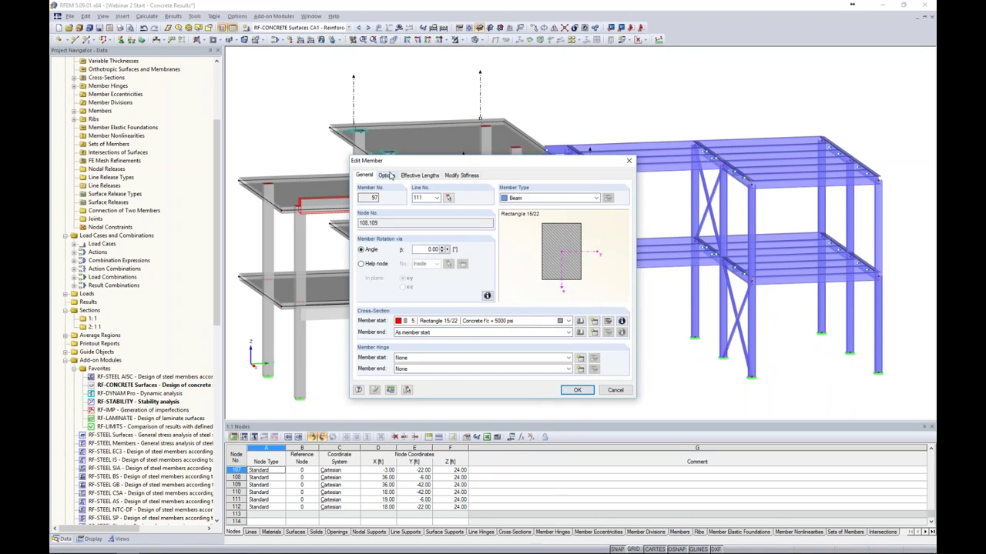
left_click(386, 176)
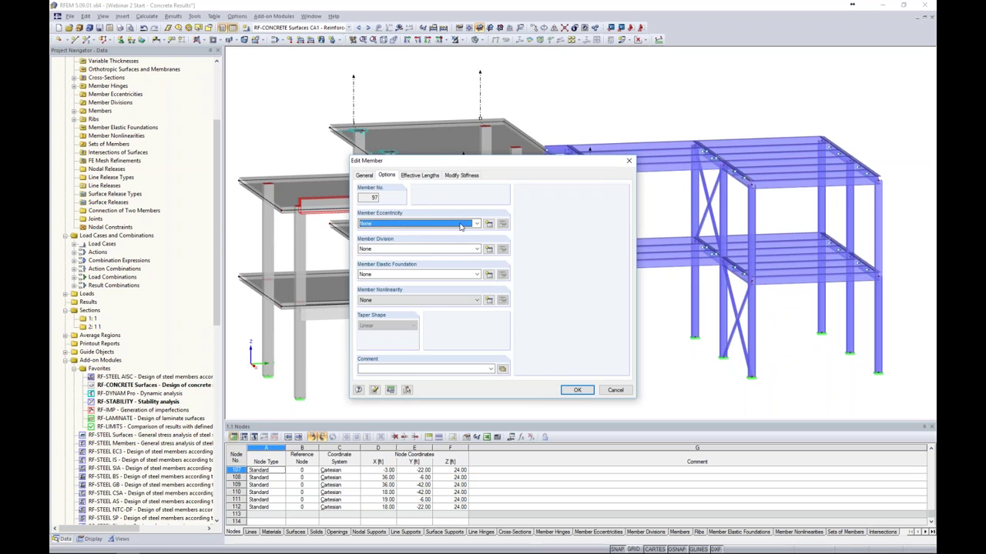
left_click(489, 224)
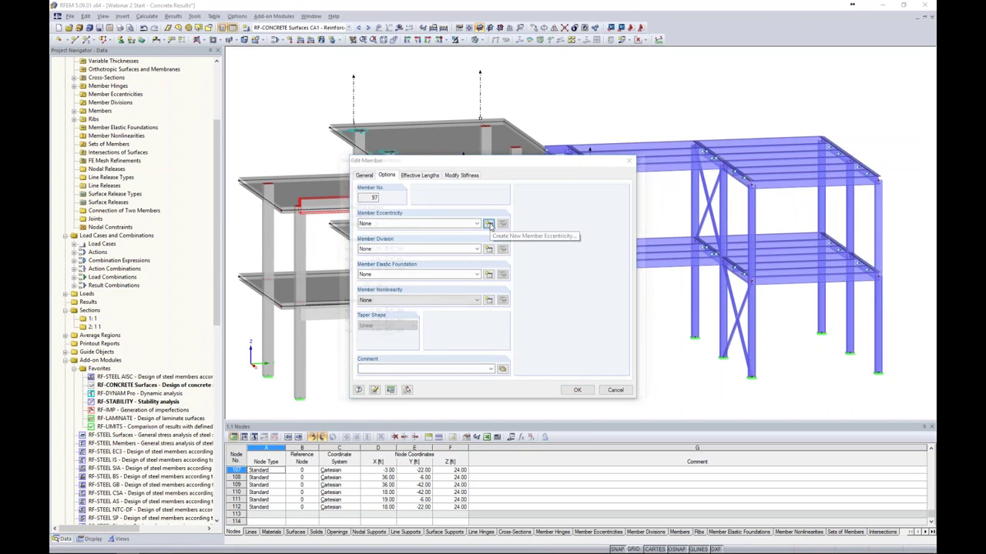
left_click_drag(501, 158, 521, 132)
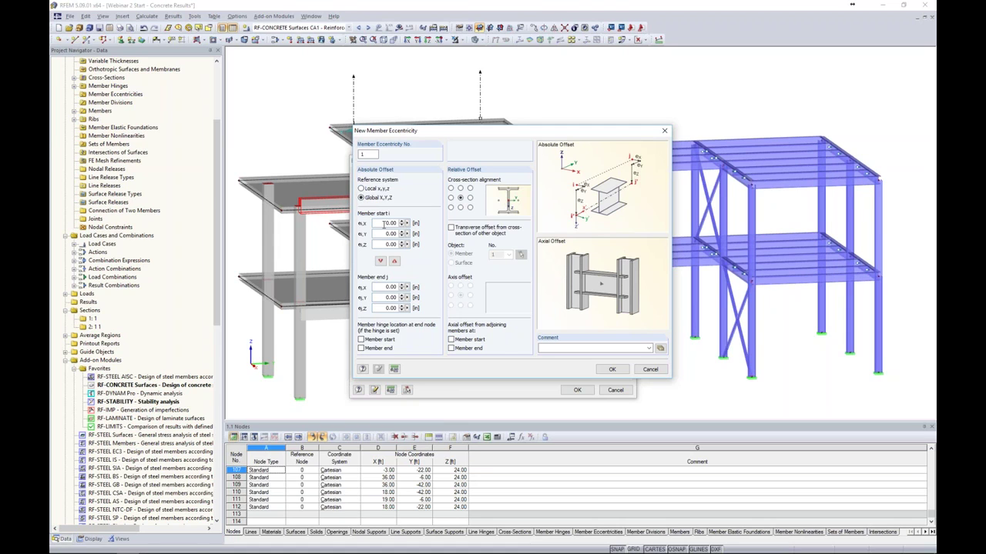
left_click_drag(440, 130, 505, 128)
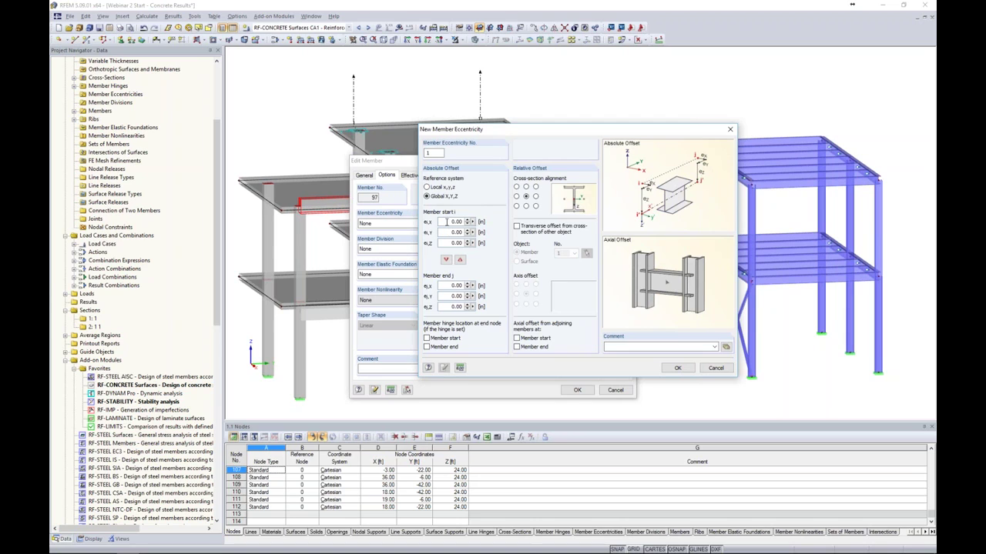
left_click_drag(509, 133, 436, 138)
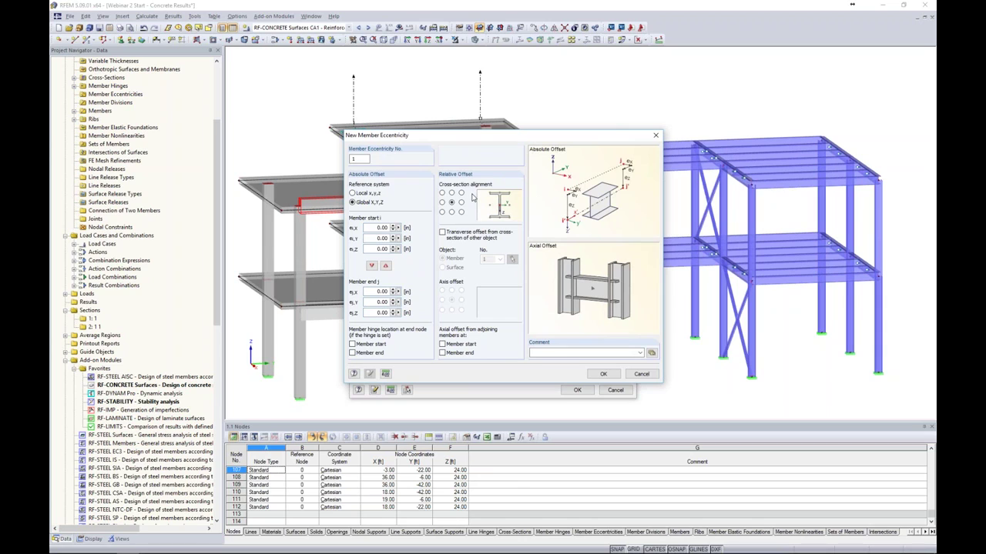
- Set the eccentricity's cross-section alignment to the top middle point
left_click(443, 192)
left_click(461, 192)
left_click(452, 192)
- Offset the beam transversely from the bottom face of top slab surface 2, and confirm the eccentricity and the member
left_click(443, 233)
left_click(442, 267)
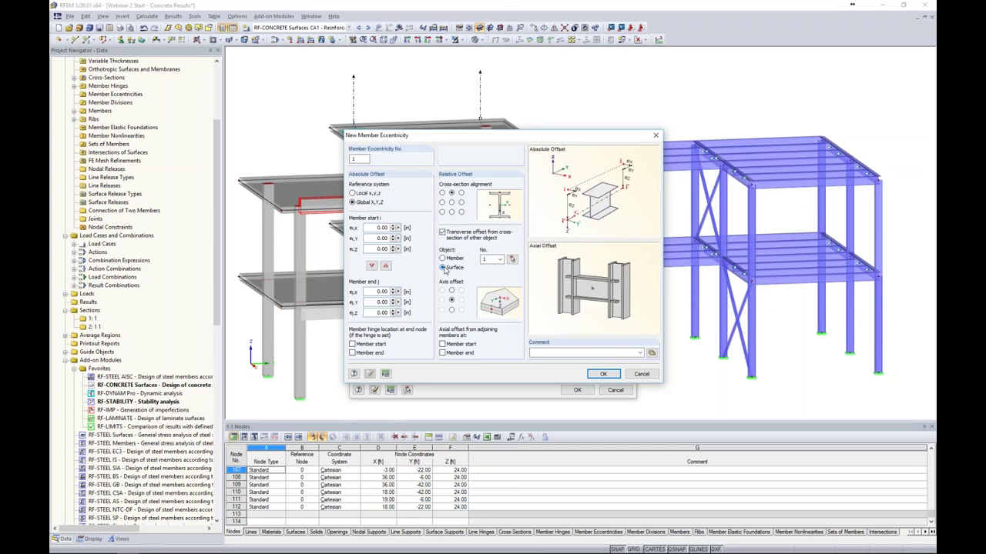
left_click(513, 262)
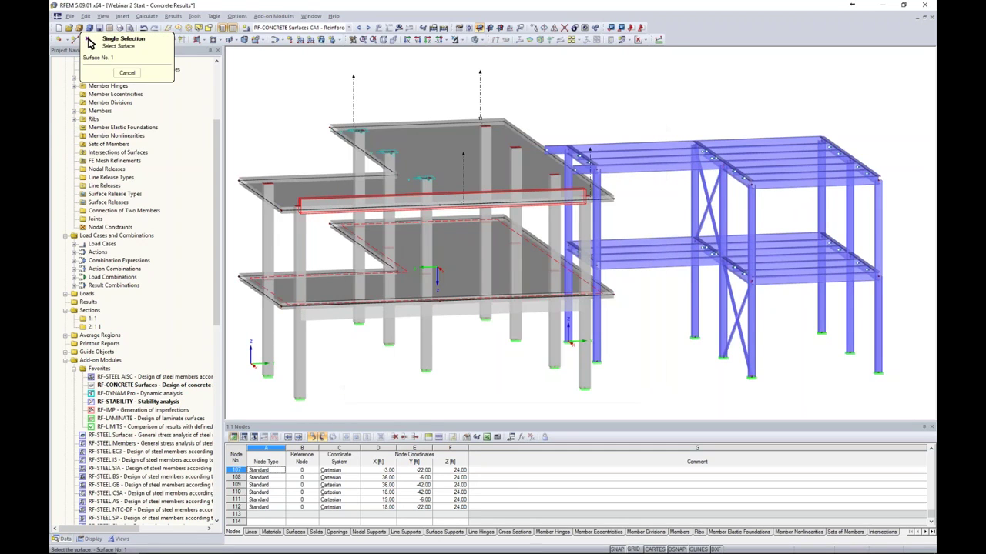
left_click(401, 247)
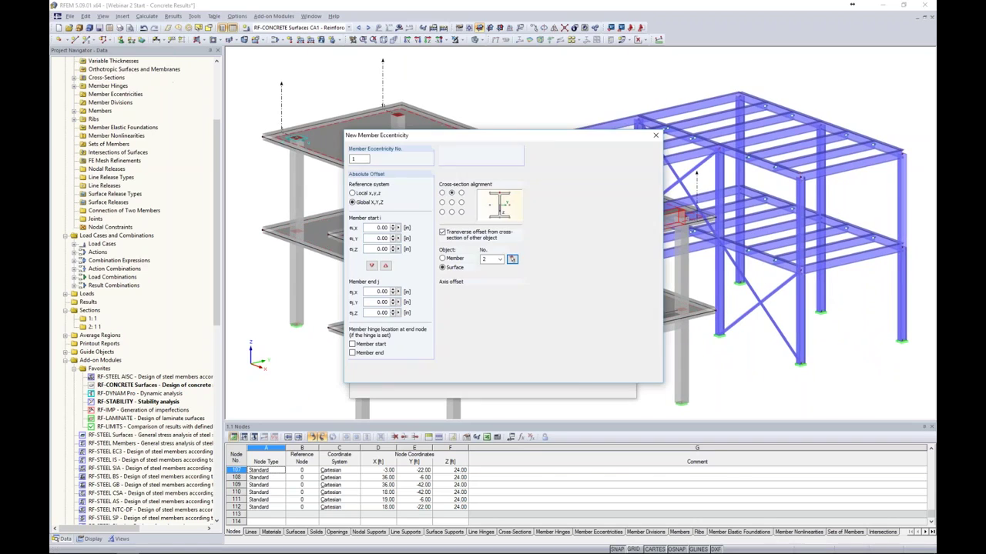
left_click(451, 309)
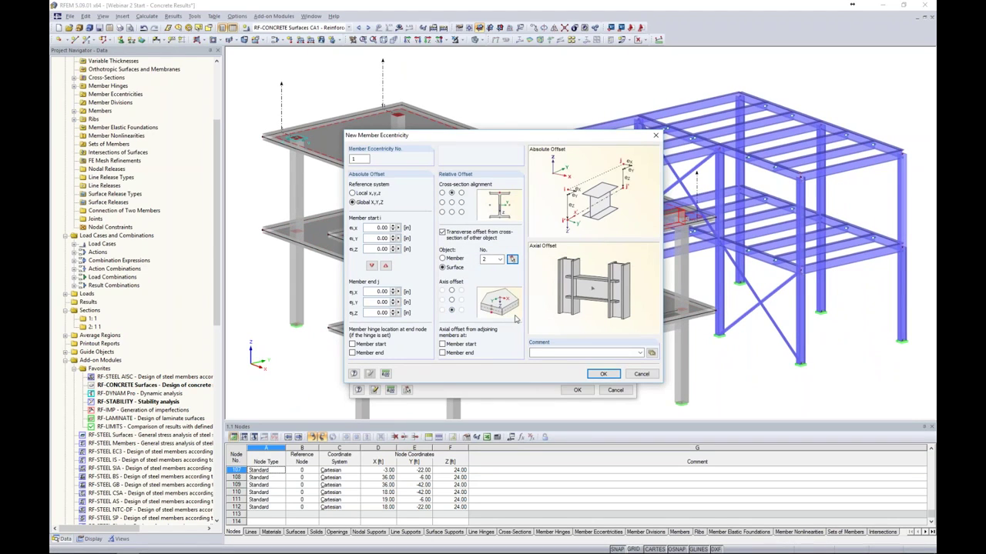
left_click(595, 372)
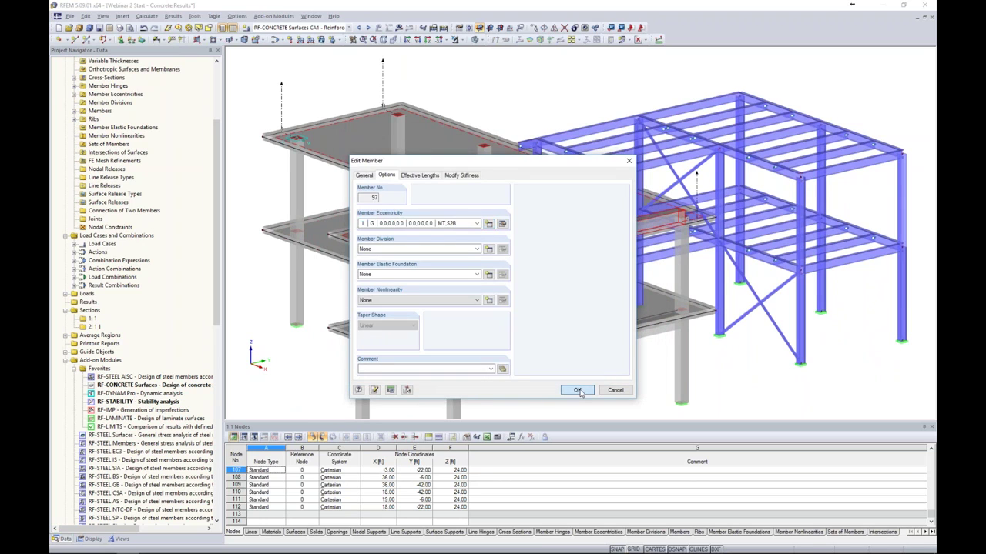
left_click(577, 389)
- Examine the offset beam beneath the slab's edge, and display the saved Top Slab view as a transparent solid model
middle_click_drag(576, 387, 570, 333, "ctrl")
mouse_move(546, 198)
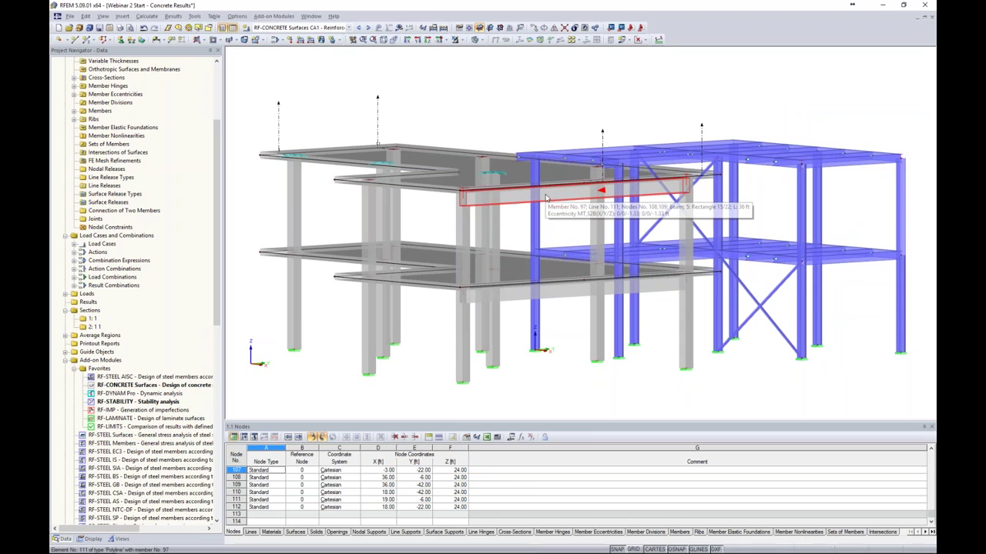
scroll(546, 199, "down", 3)
middle_click_drag(587, 219, 411, 206, "ctrl")
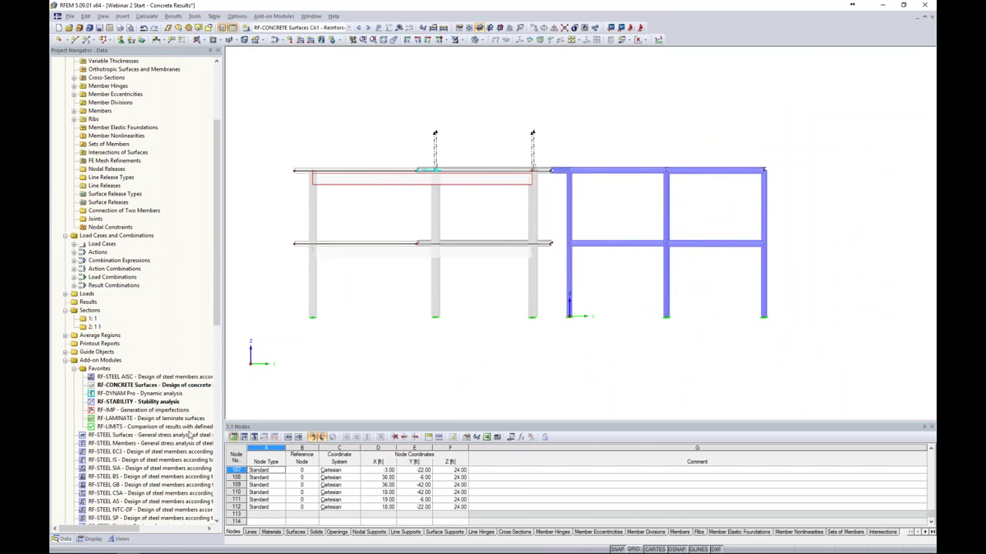
left_click(121, 539)
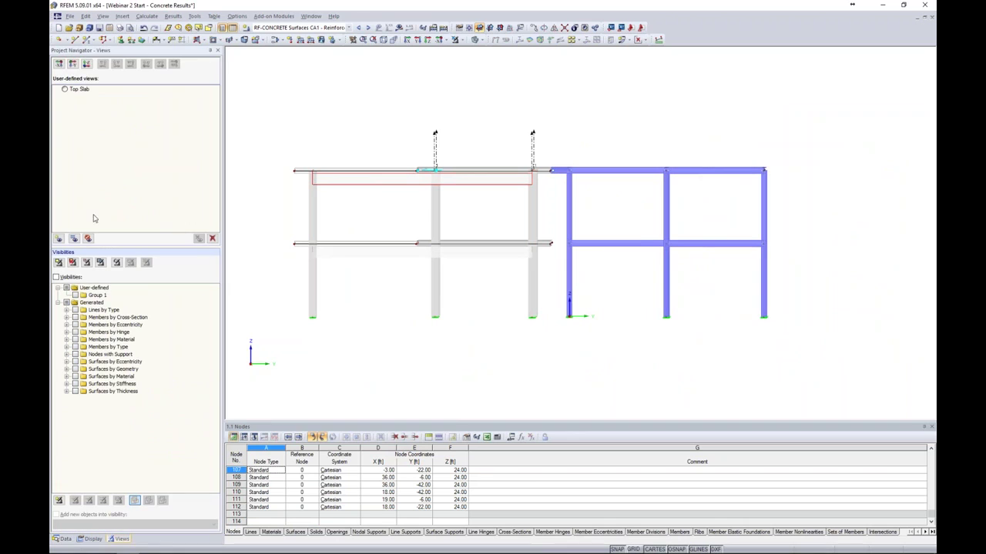
double_click(77, 89)
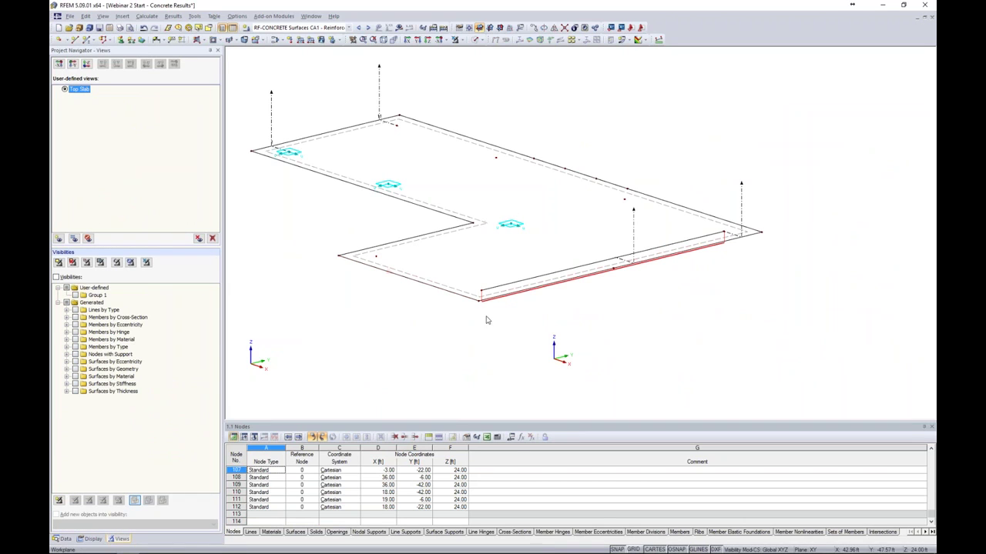
left_click(475, 39)
left_click(485, 60)
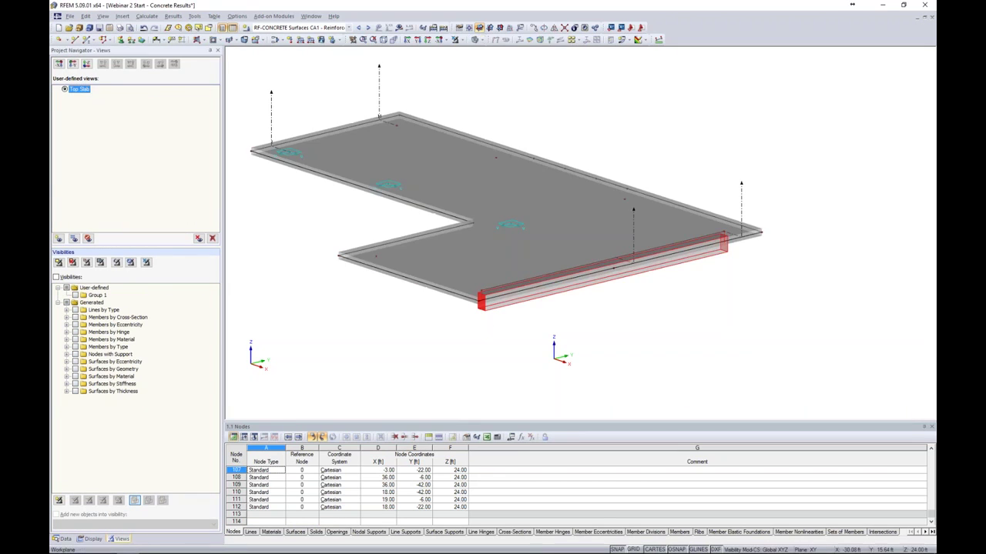
middle_click_drag(596, 130, 661, 119, "ctrl")
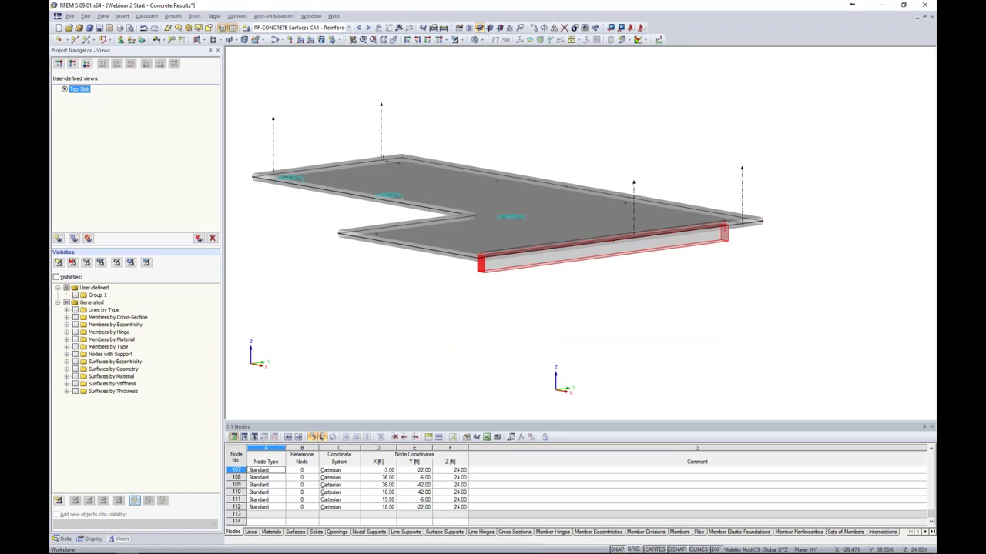
- Switch the top slab to the wireframe display model and examine the offset beam line along its edge
left_click(477, 40)
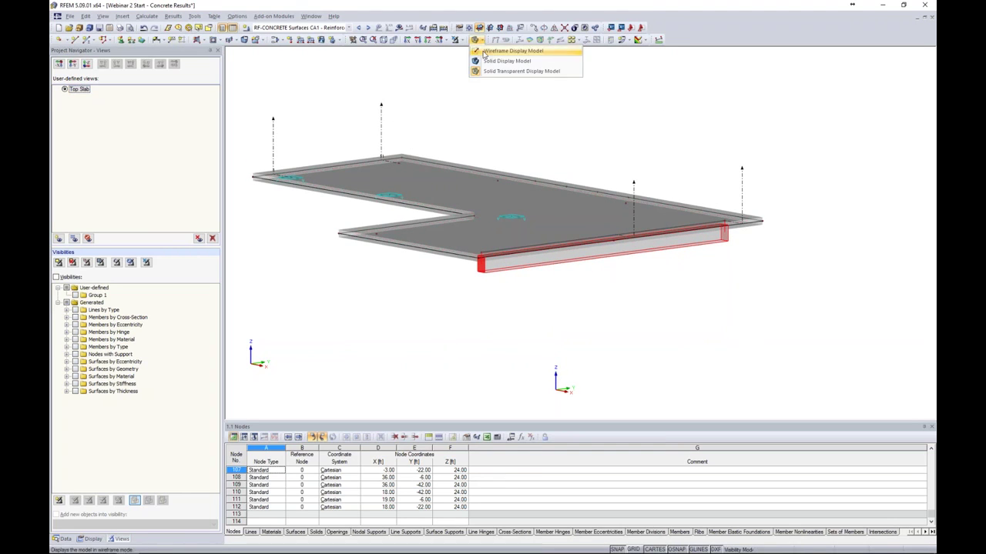
left_click(493, 50)
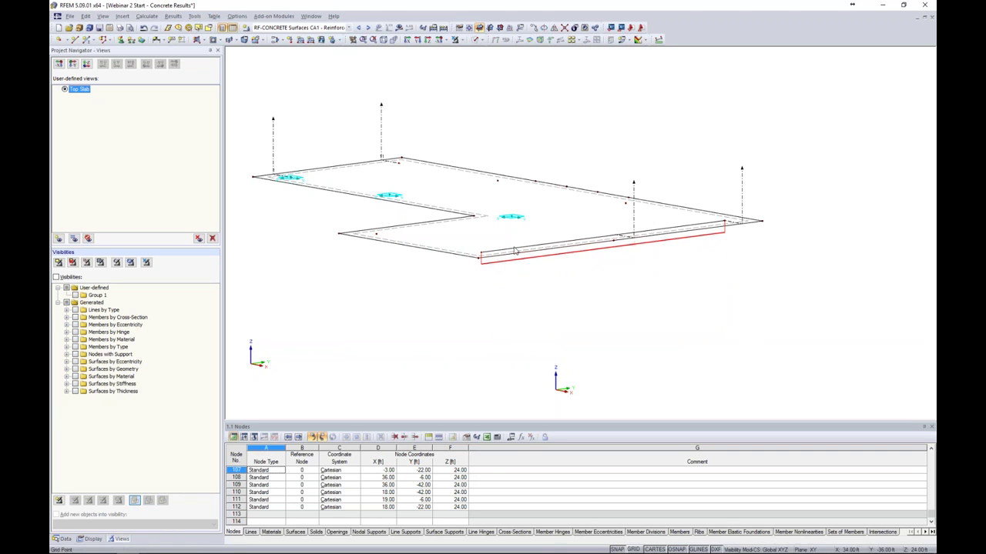
scroll(497, 261, "up", 3)
scroll(549, 253, "up", 1)
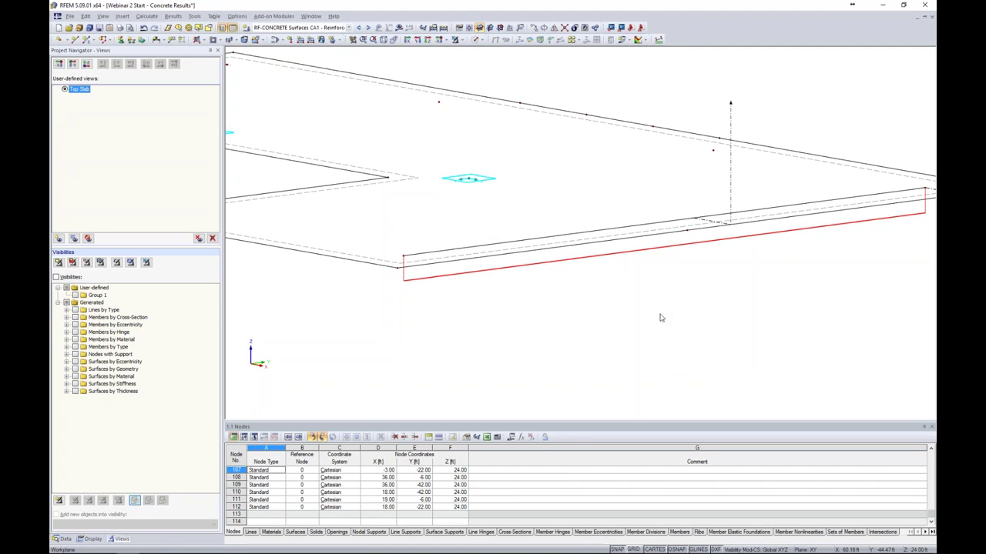
scroll(603, 298, "down", 2)
middle_click_drag(604, 297, 591, 389, "ctrl")
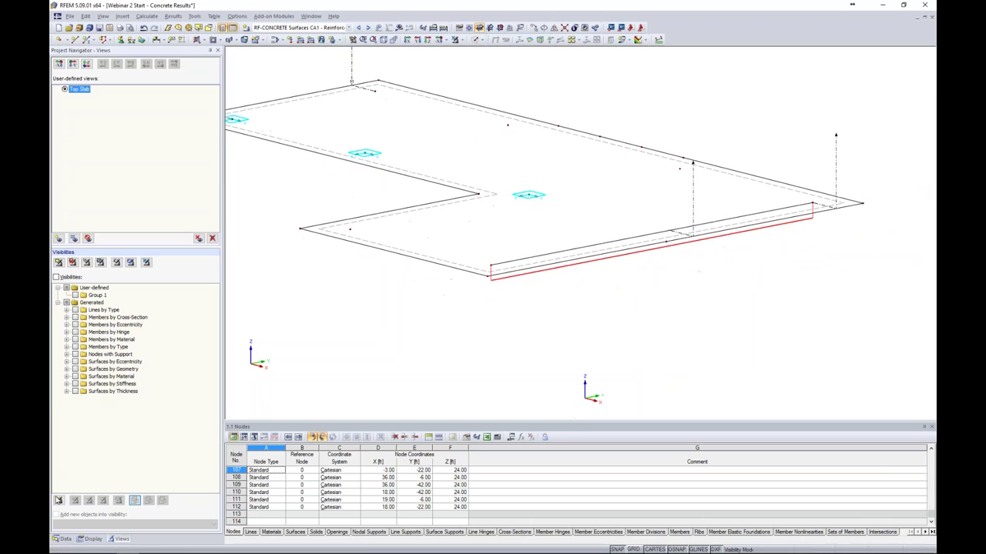
- Start a new line release on line 111 along the top slab's edge, and begin defining a new line release type for it
left_click(65, 539)
scroll(133, 300, "up", 5)
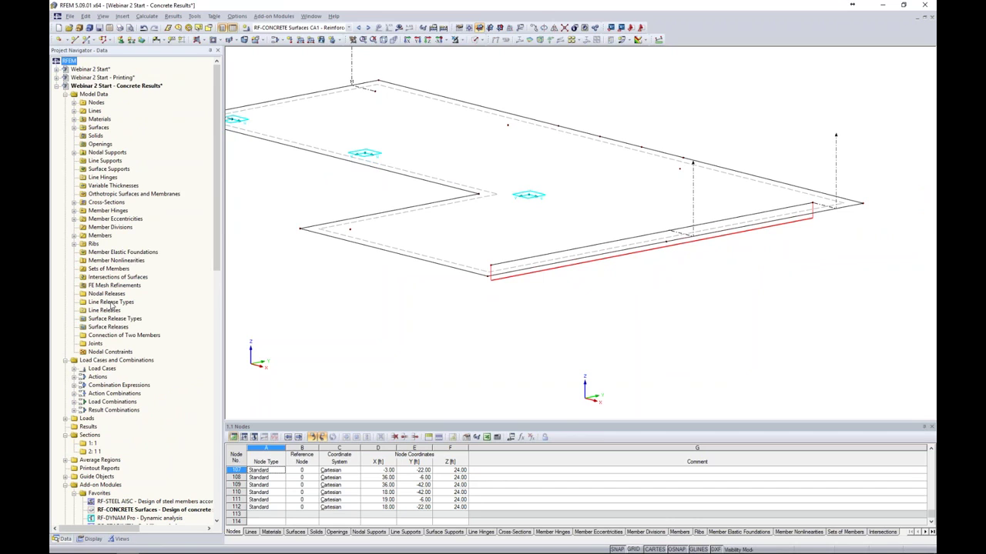
right_click(105, 310)
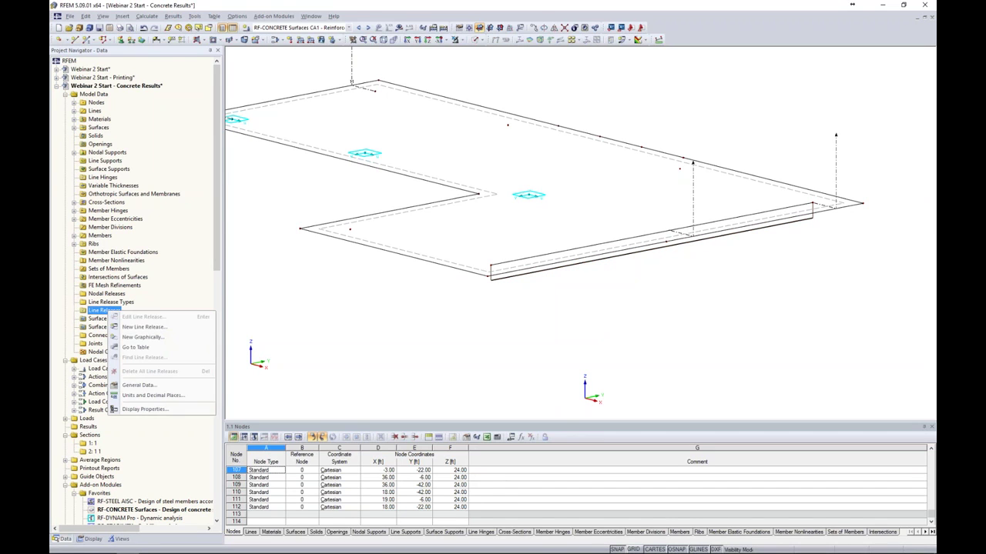
left_click(140, 327)
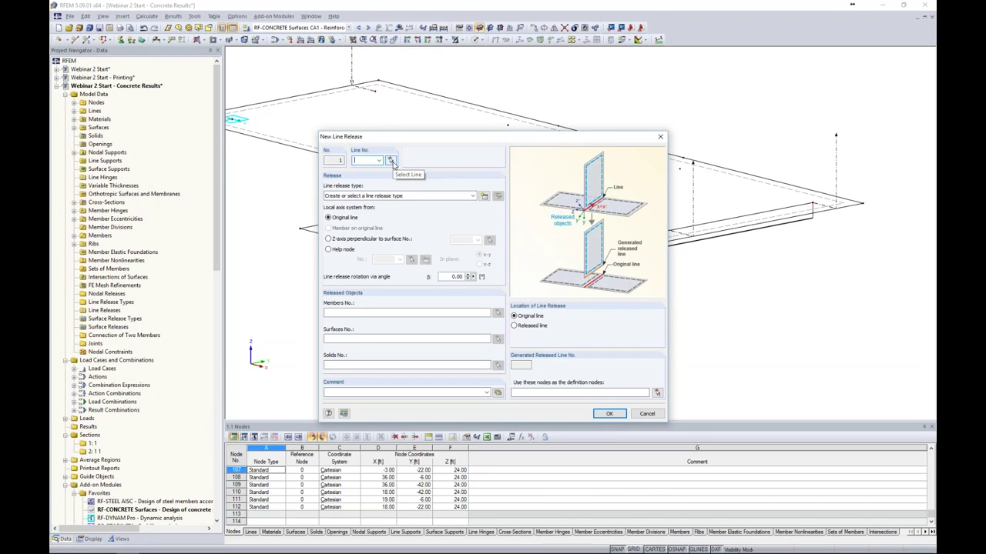
left_click(392, 161)
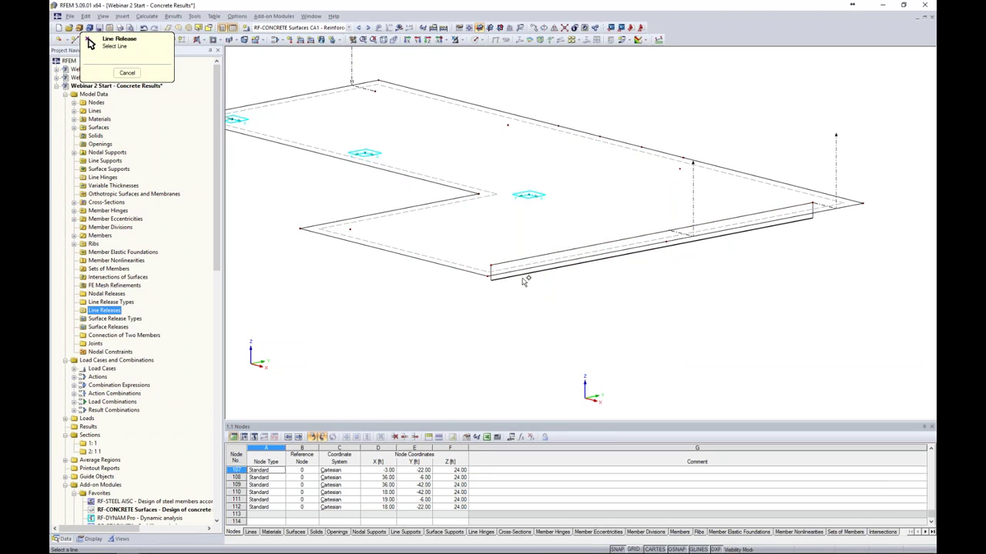
scroll(518, 278, "up", 3)
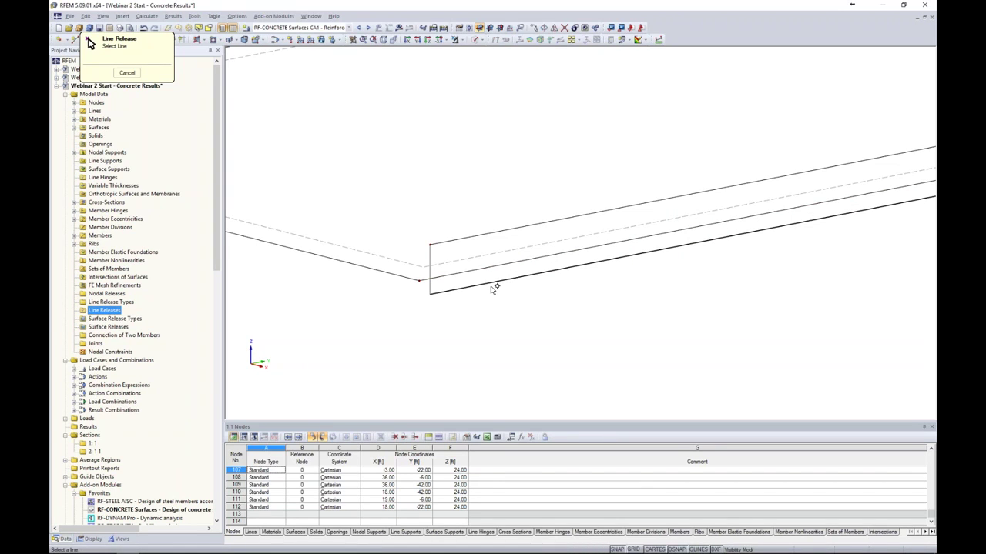
left_click(493, 235)
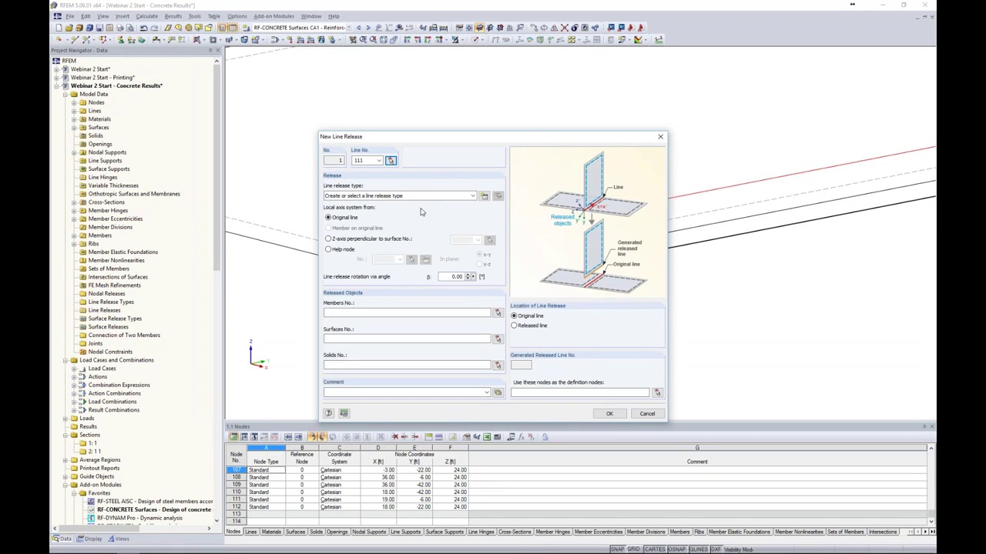
left_click(484, 197)
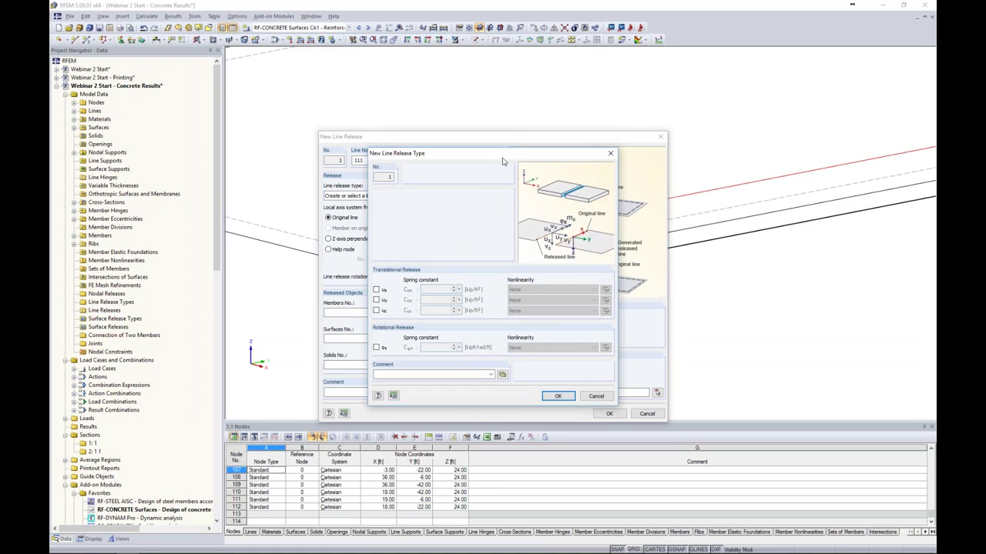
left_click_drag(500, 156, 500, 151)
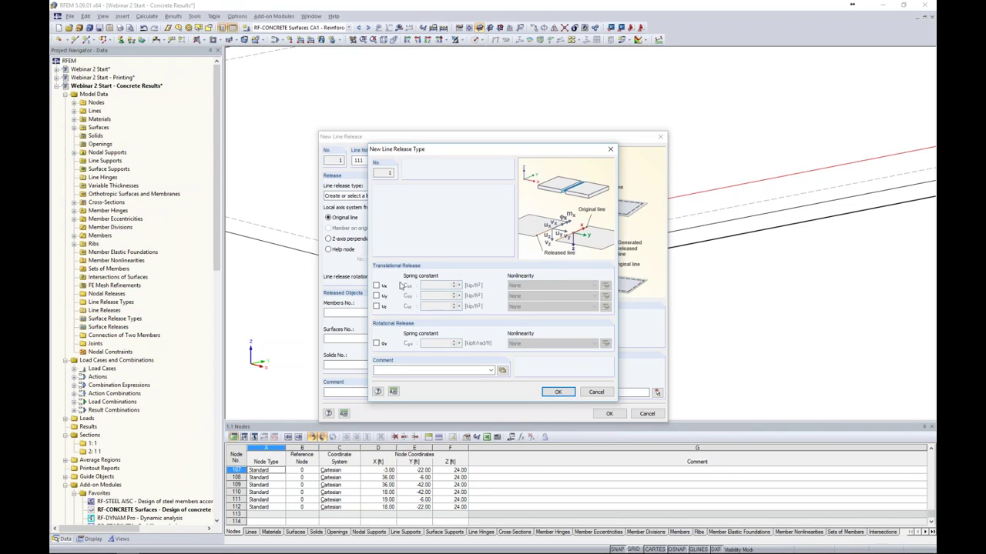
- Try a ux translational release with the Friction vy nonlinearity, look at its friction settings, and clear the ux release
left_click(376, 286)
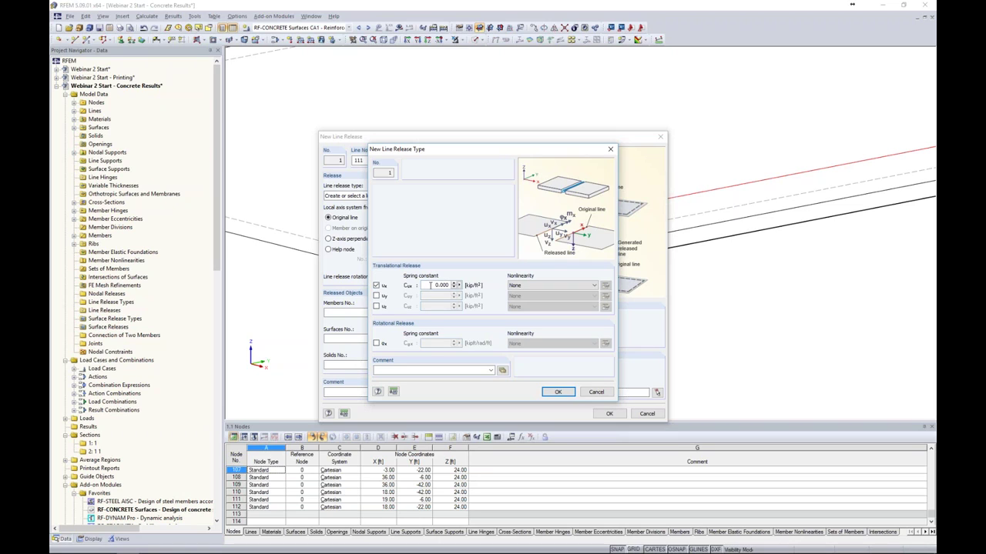
left_click(547, 286)
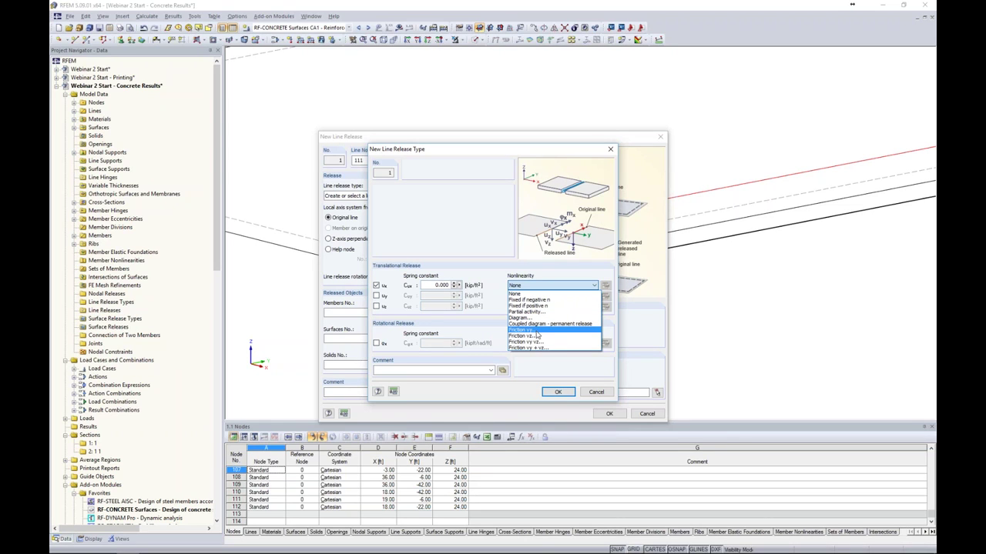
left_click(537, 331)
left_click(606, 285)
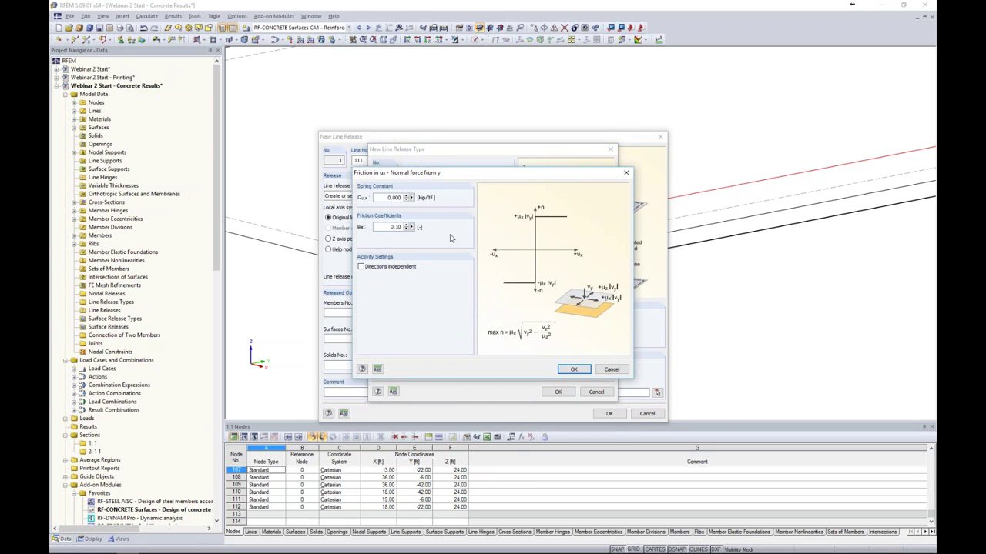
left_click(611, 371)
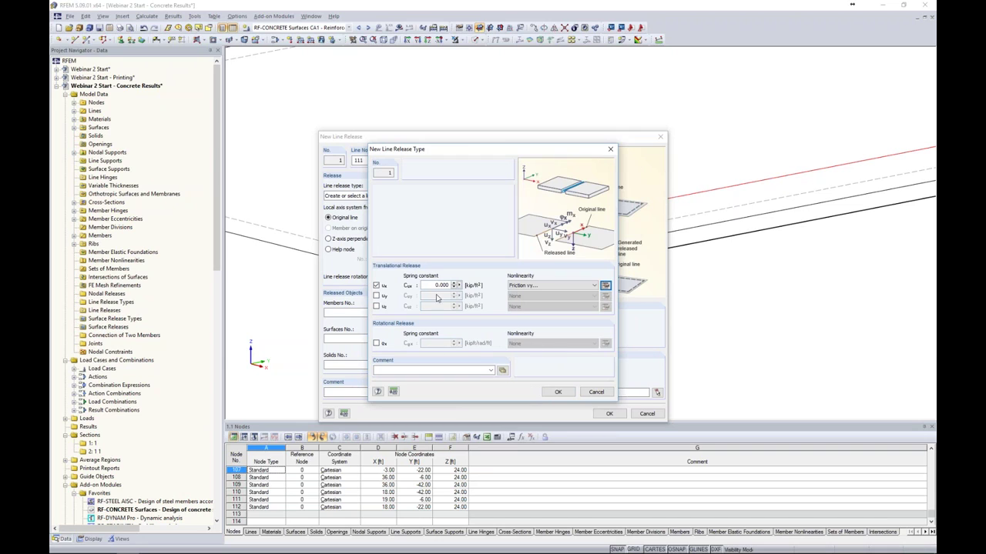
left_click(383, 287)
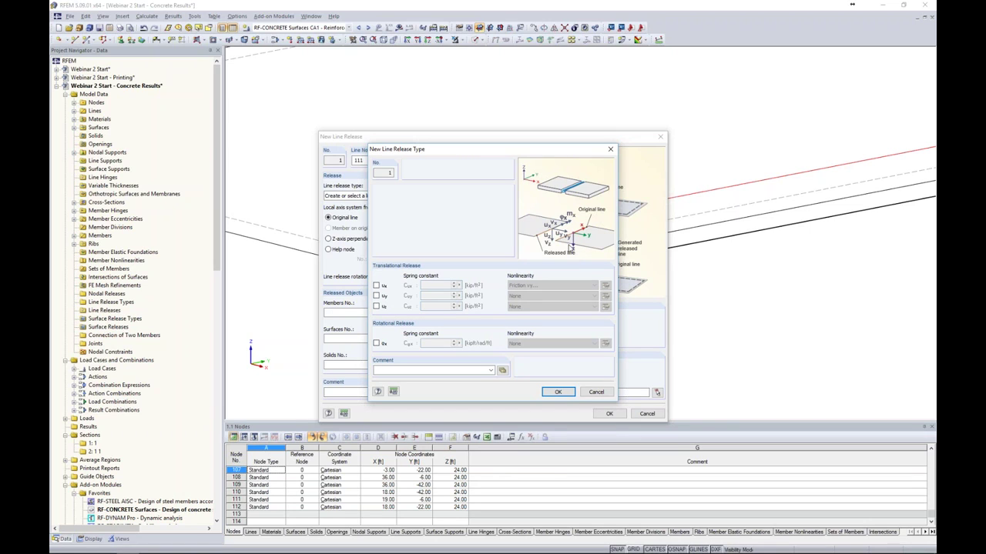
- Release the rotation φx in the line release type, and confirm the line release with surface 2 as the released object
left_click(375, 343)
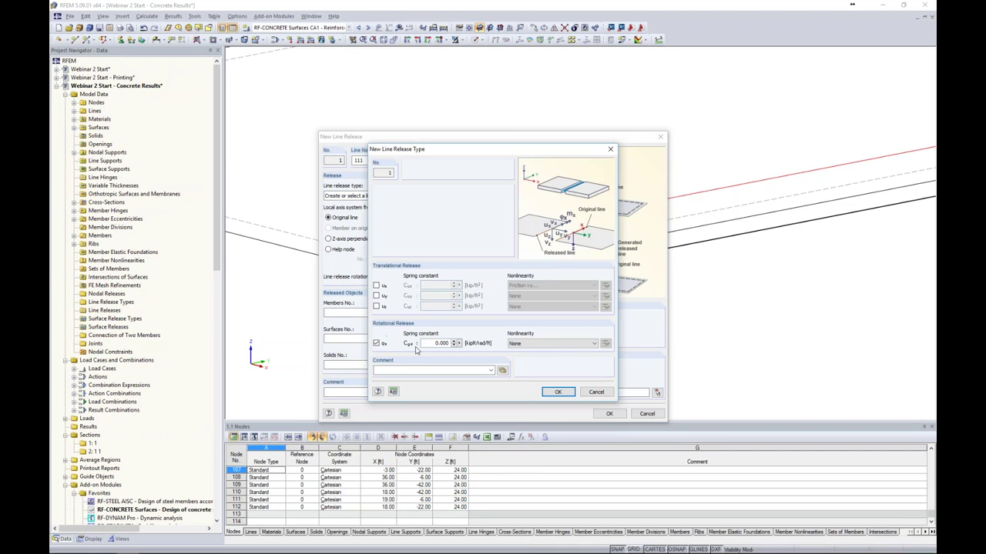
left_click(557, 392)
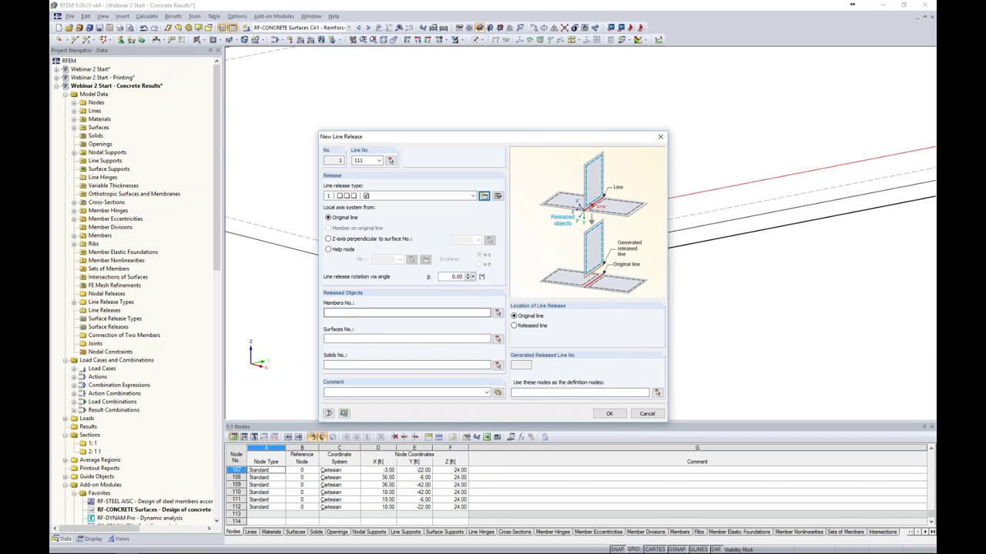
left_click(496, 339)
left_click(473, 257)
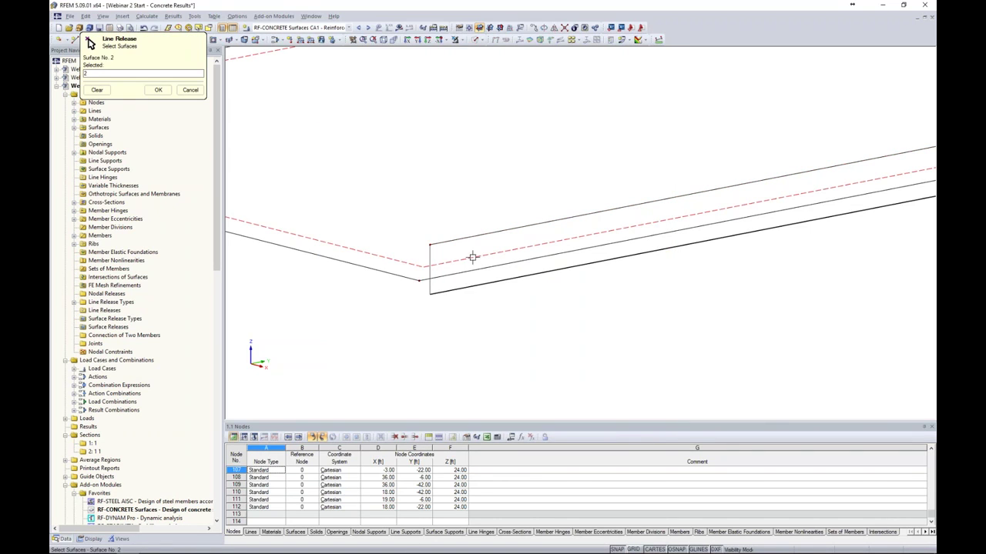
left_click(158, 90)
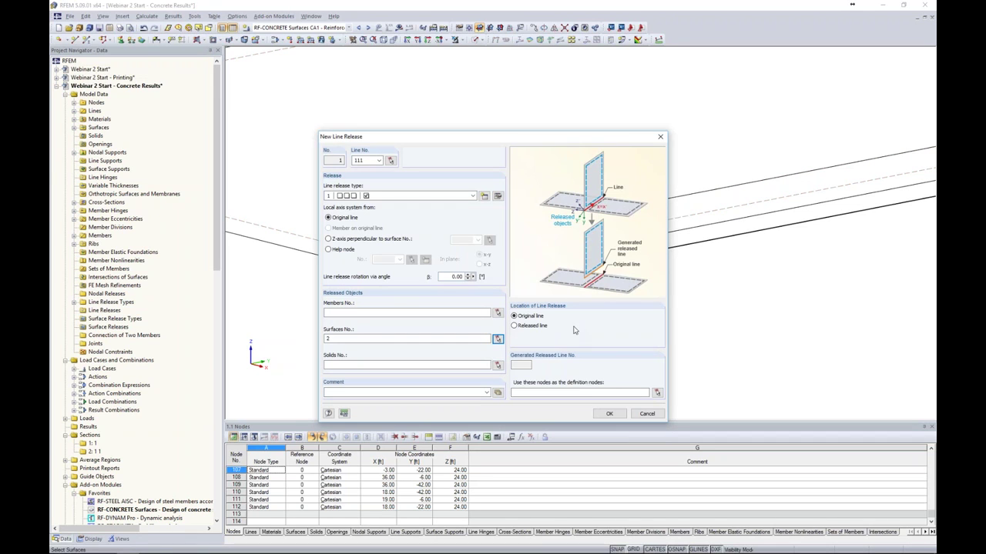
left_click(608, 413)
- Calculate the results of load combination CO2 - 1.2D + 1.6L for the model with the line release
scroll(620, 315, "down", 2)
scroll(620, 315, "down", 3)
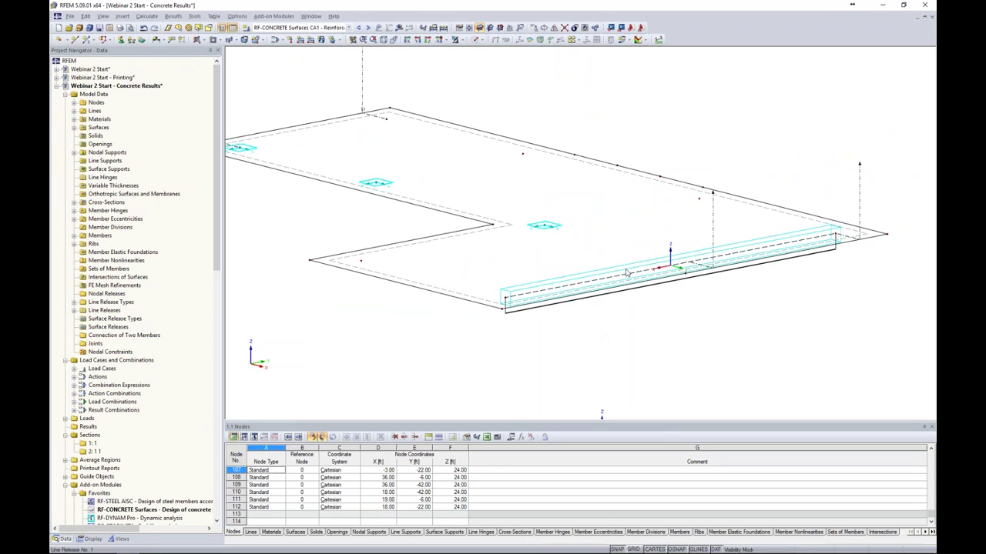
left_click(523, 289)
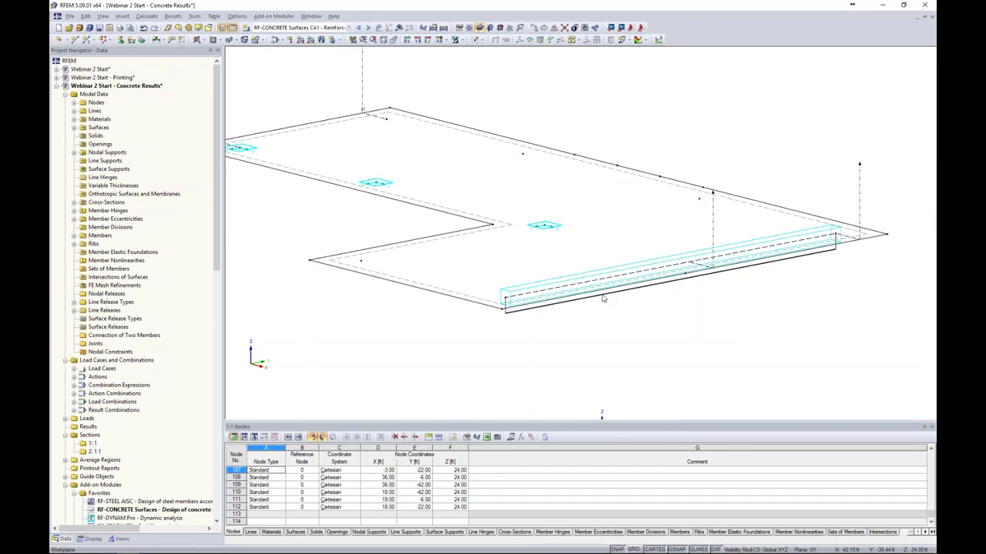
left_click(348, 27)
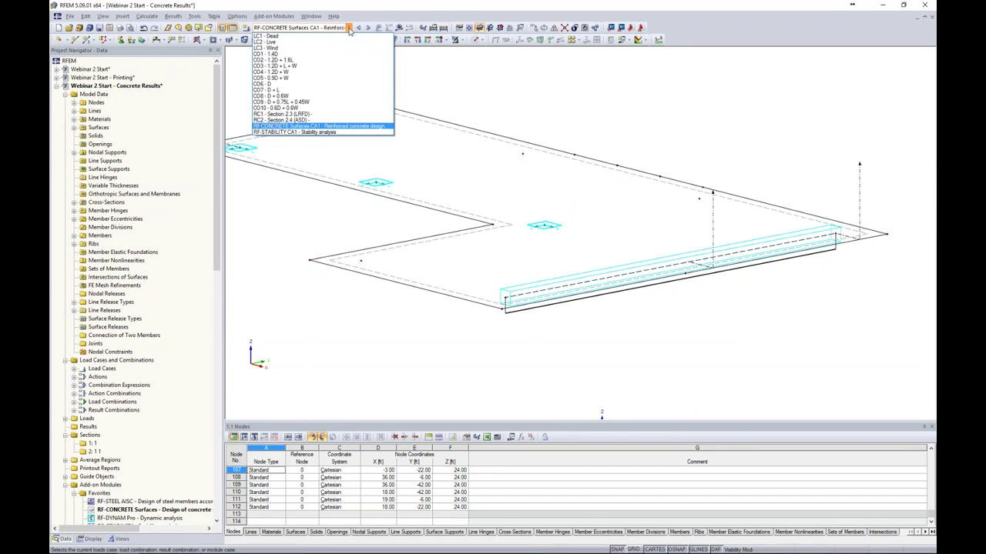
left_click(319, 60)
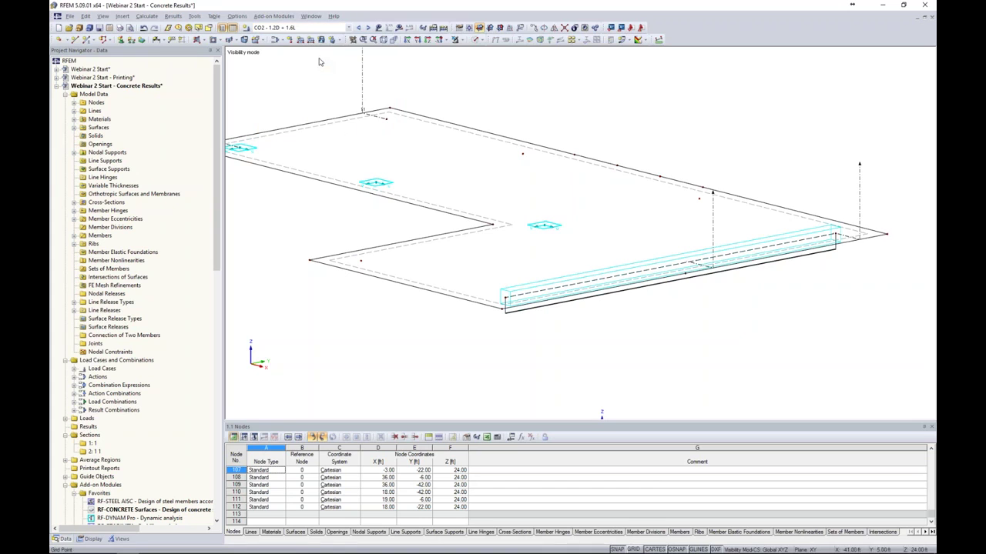
left_click(398, 27)
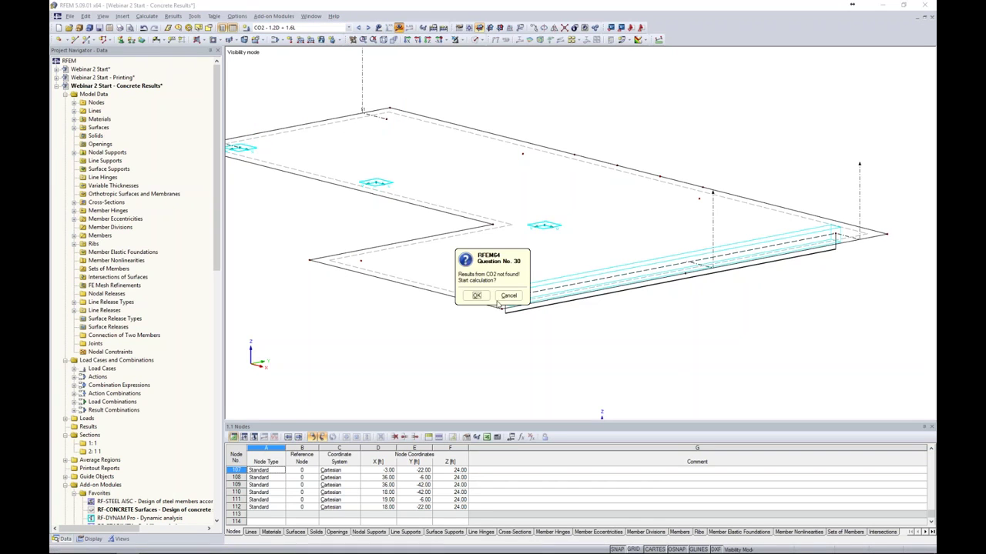
left_click(476, 295)
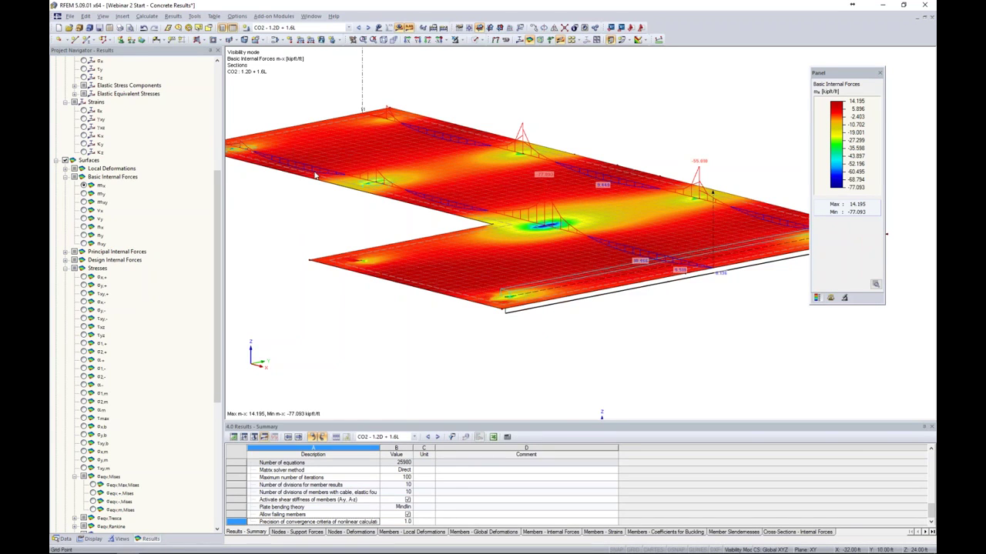
- Hide the surface and section results on the top slab
left_click(67, 161)
middle_click_drag(554, 254, 603, 260, "ctrl")
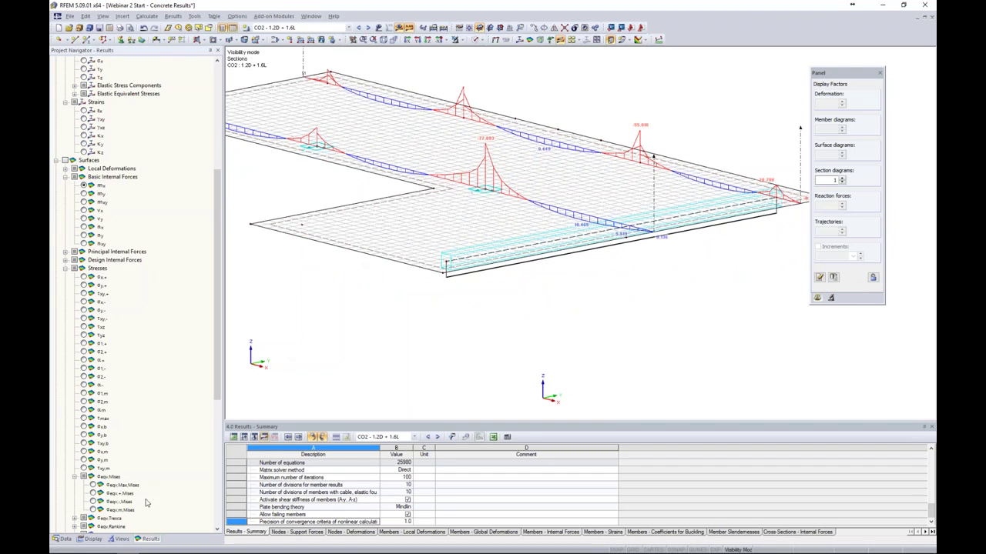
scroll(148, 518, "down", 10)
left_click(66, 468)
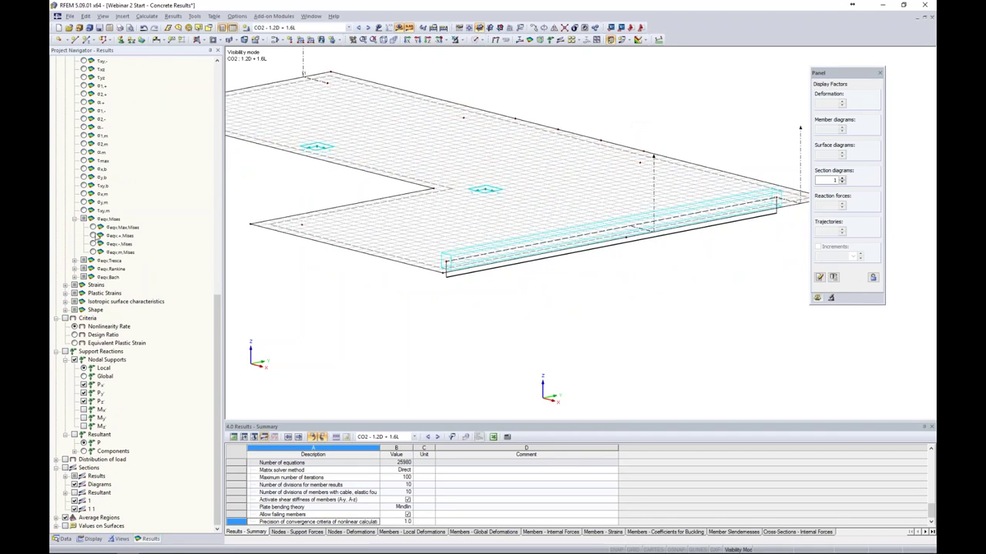
- Display the torsional moment MT along the edge beam, examine it from the side, and switch to the PowerPoint slide show
scroll(97, 236, "up", 15)
scroll(96, 236, "up", 3)
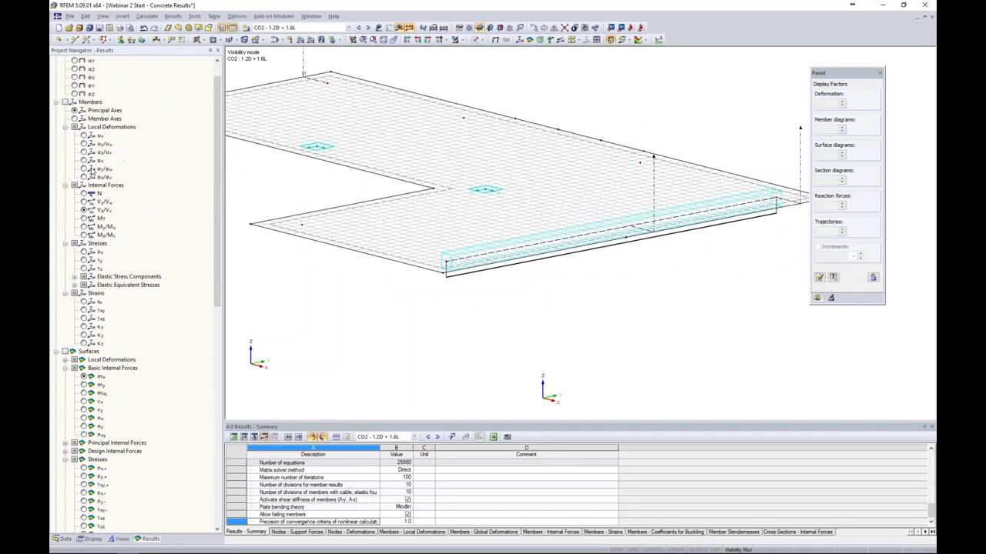
left_click(66, 102)
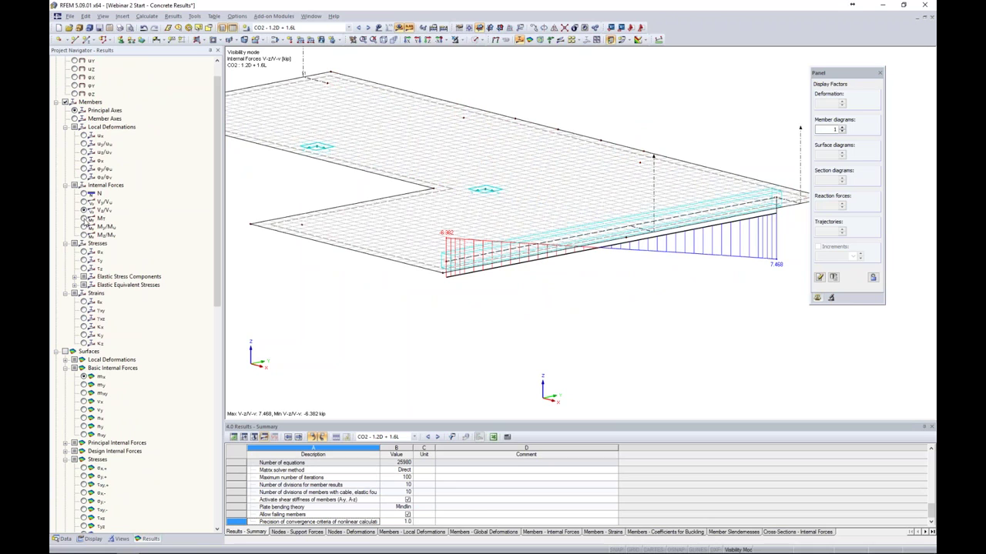
left_click(83, 217)
middle_click_drag(564, 282, 557, 246, "ctrl")
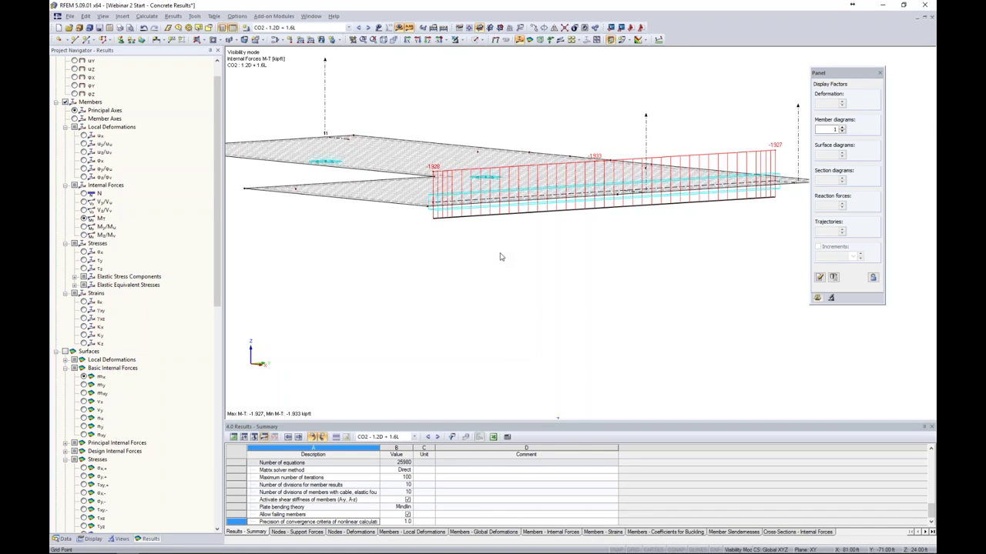
key("alt+Tab")
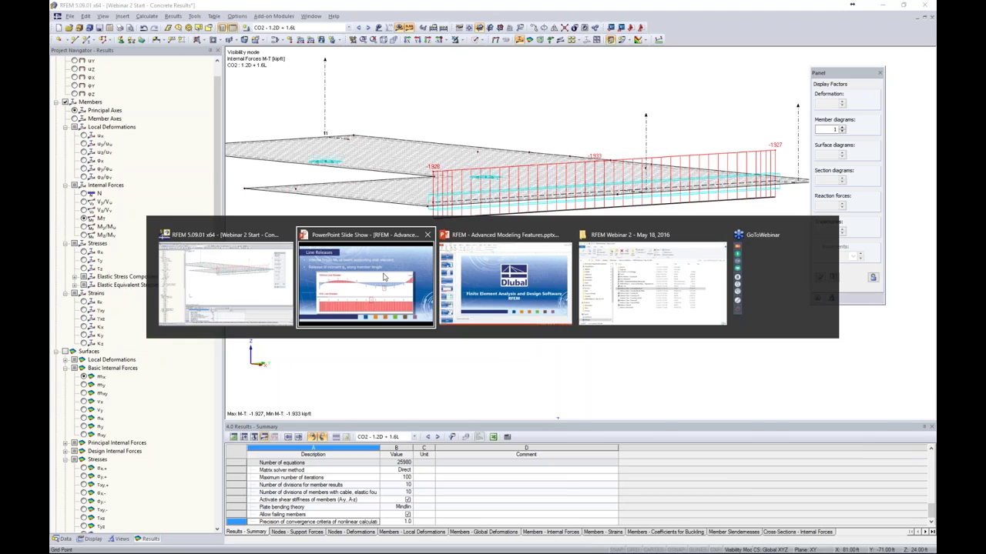
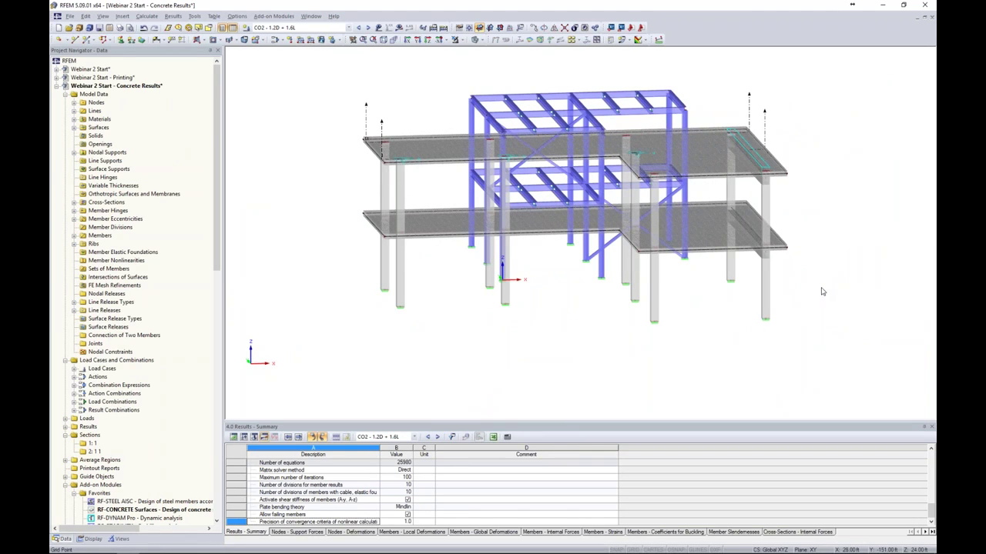
- Limit visibility to the concrete slabs and columns, and show the hidden steel frame in the background
middle_click_drag(832, 245, 769, 270, "ctrl")
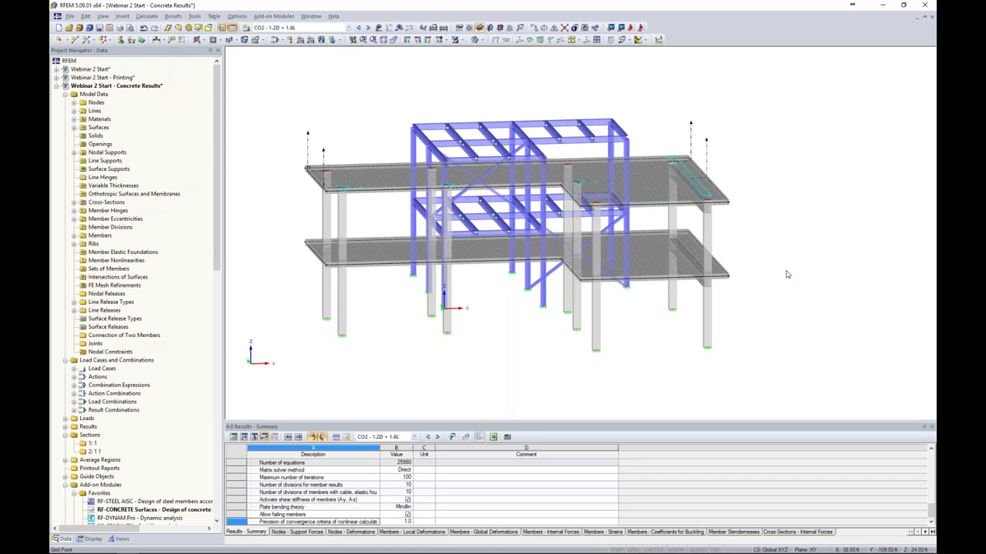
middle_click_drag(748, 270, 431, 251, "ctrl")
left_click_drag(391, 143, 599, 319)
middle_click_drag(524, 320, 678, 393, "ctrl")
left_click(458, 39)
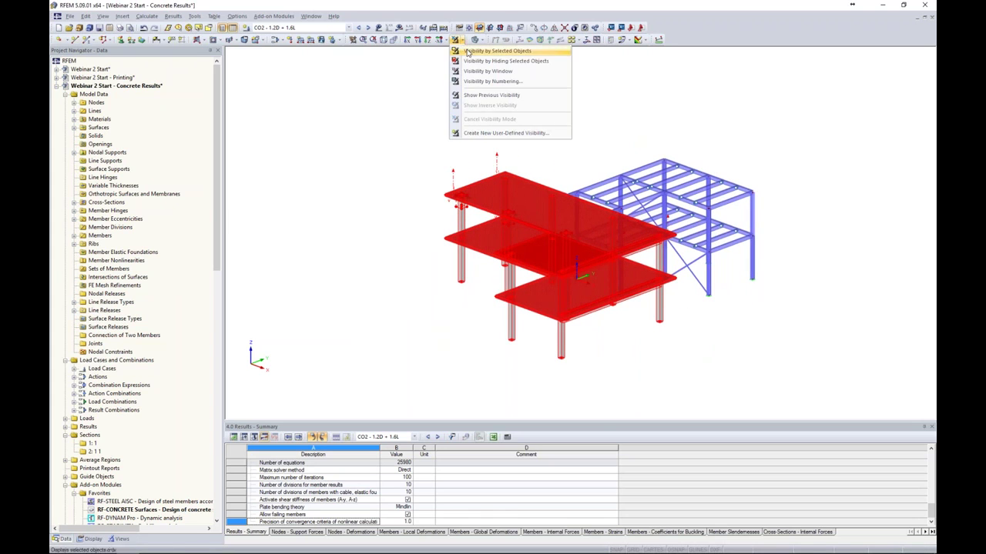
left_click(468, 51)
left_click(619, 164)
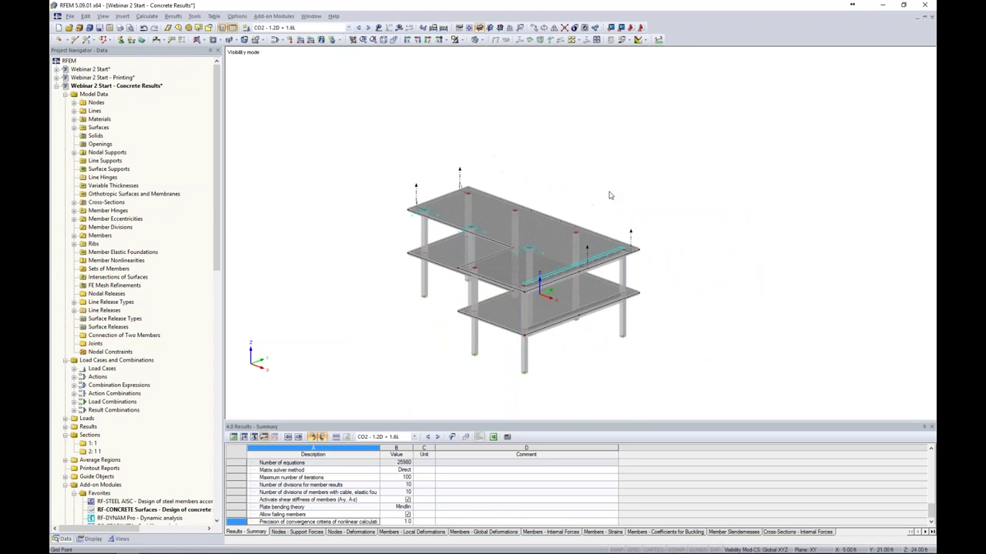
right_click(676, 141)
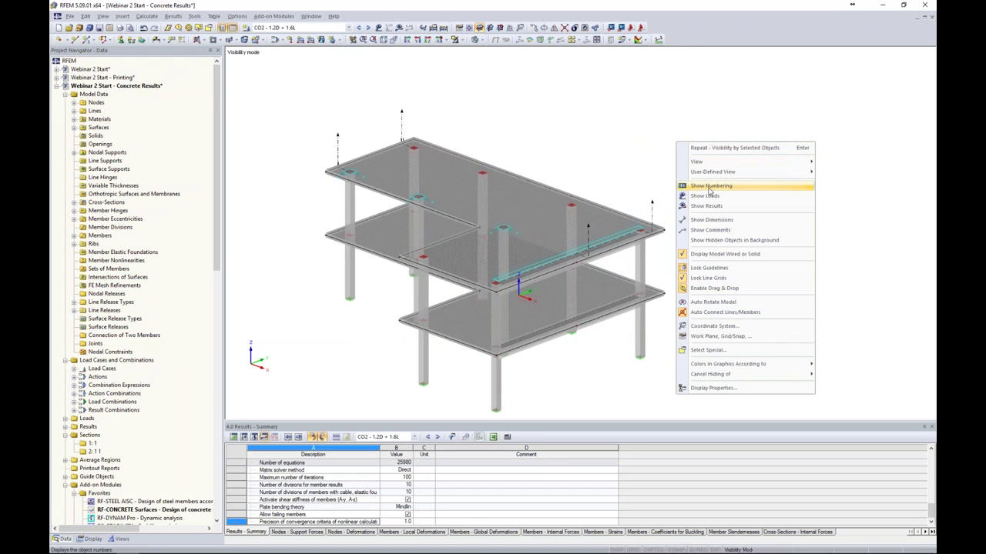
left_click(724, 241)
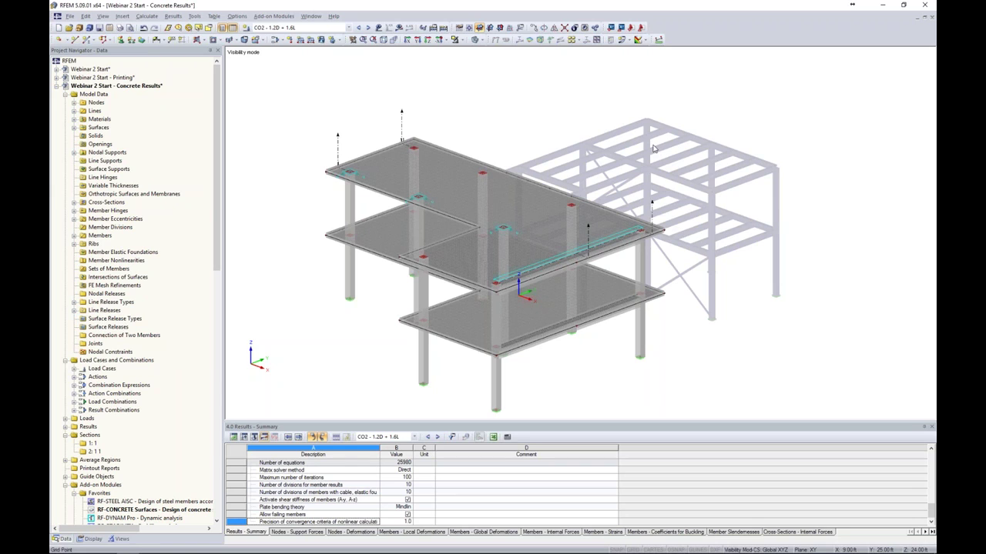
- Save the current visibility state as a user-defined view named "Concrete Structure Only"
left_click(119, 538)
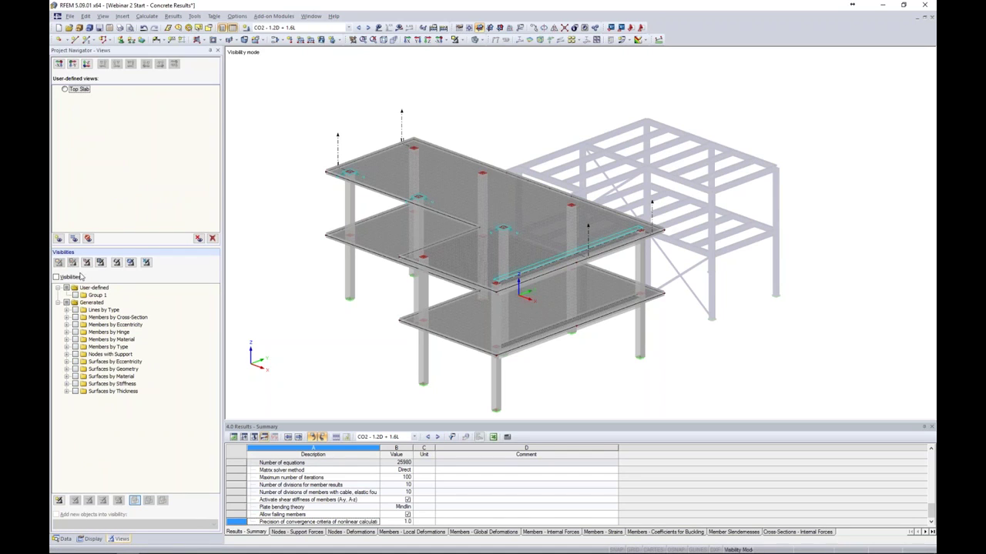
left_click(59, 240)
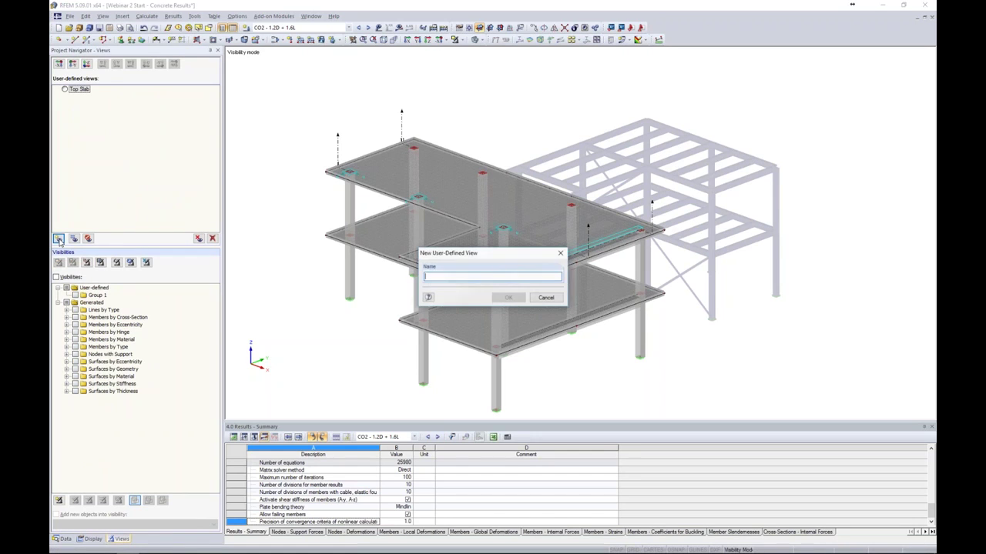
type("Concrete Structure Only")
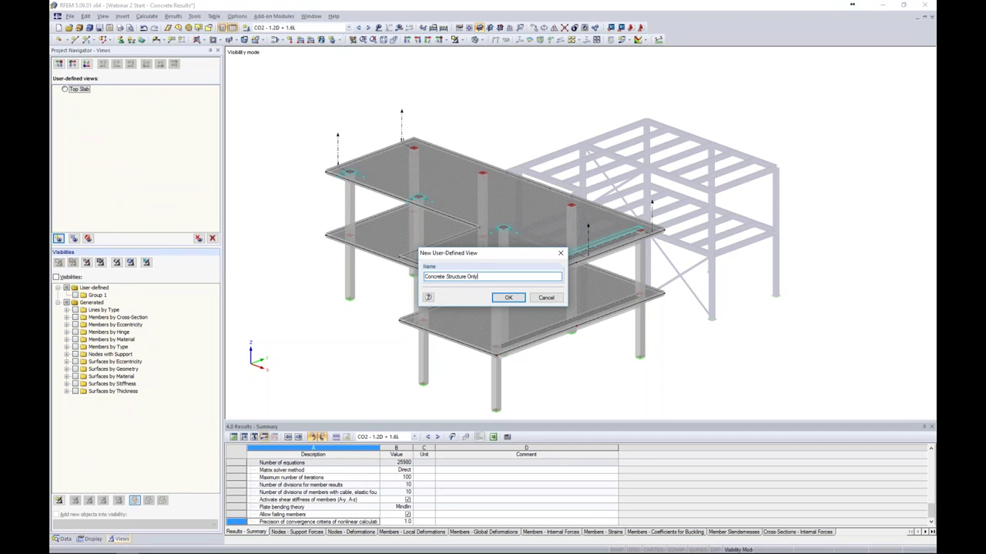
left_click(509, 297)
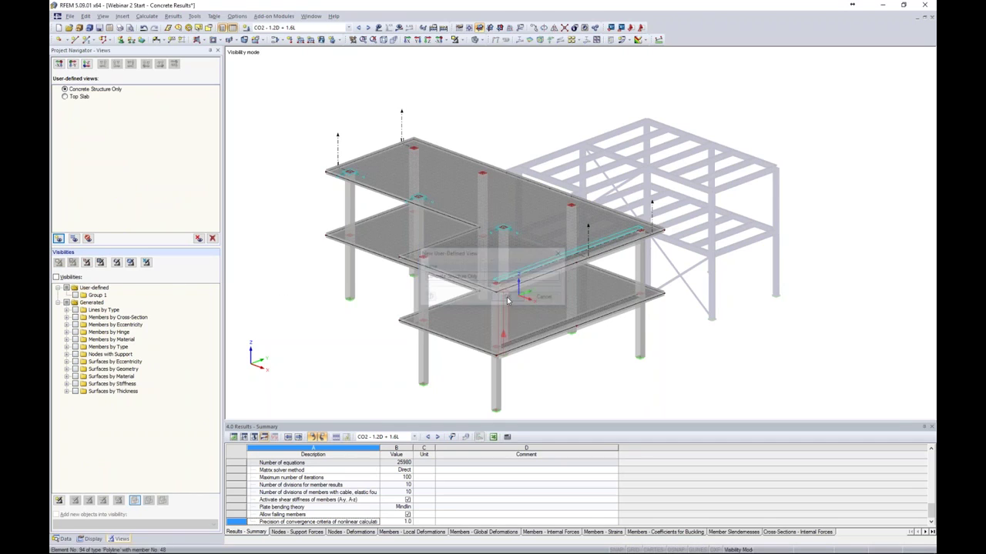
- Show the grid and set the work plane origin at the base of the concrete structure's front corner column
middle_click_drag(719, 330, 631, 313)
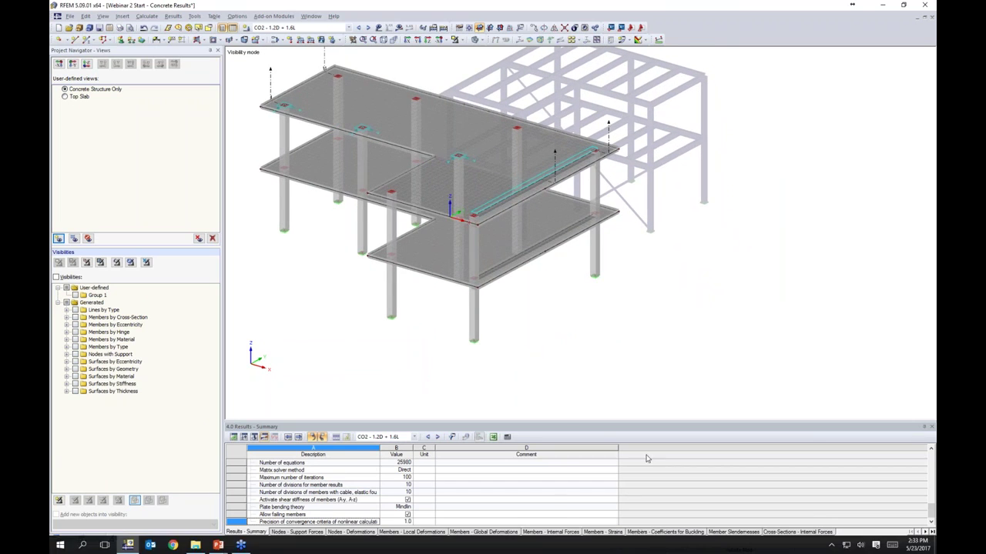
left_click(636, 550)
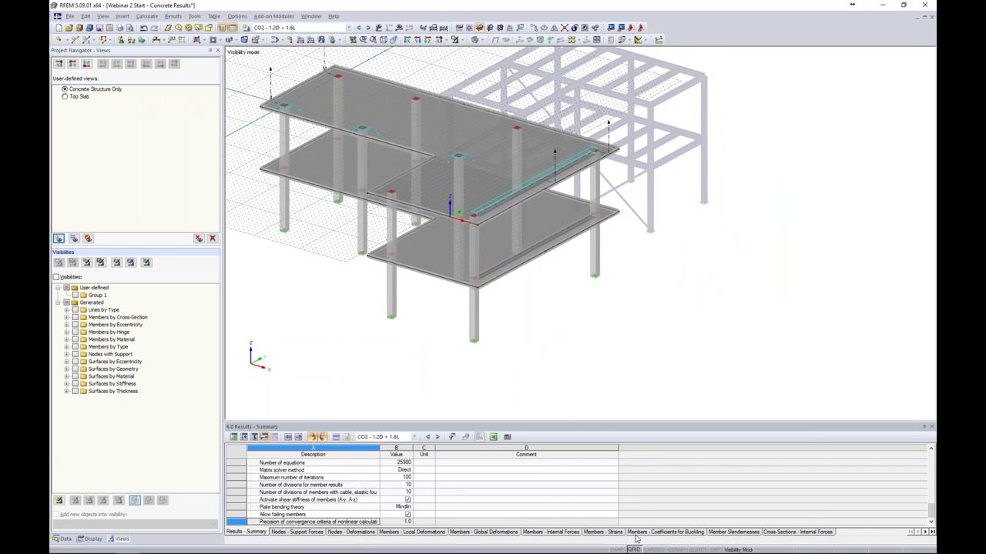
left_click(475, 39)
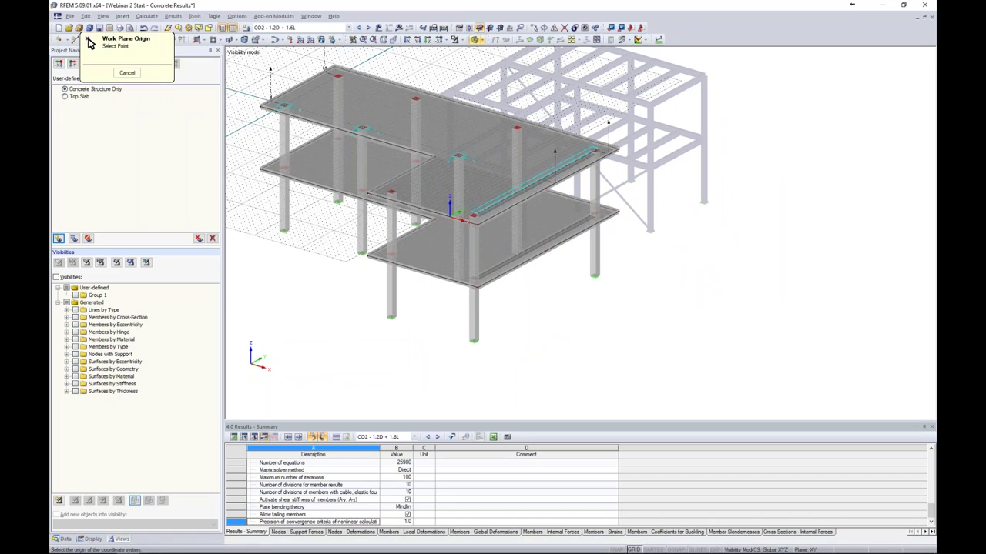
left_click(475, 340)
- Copy the two-storey front corner column outside the building to X 56 ft, Y -42 ft, accepting deletion of the results
middle_click_drag(313, 346, 528, 282, "ctrl")
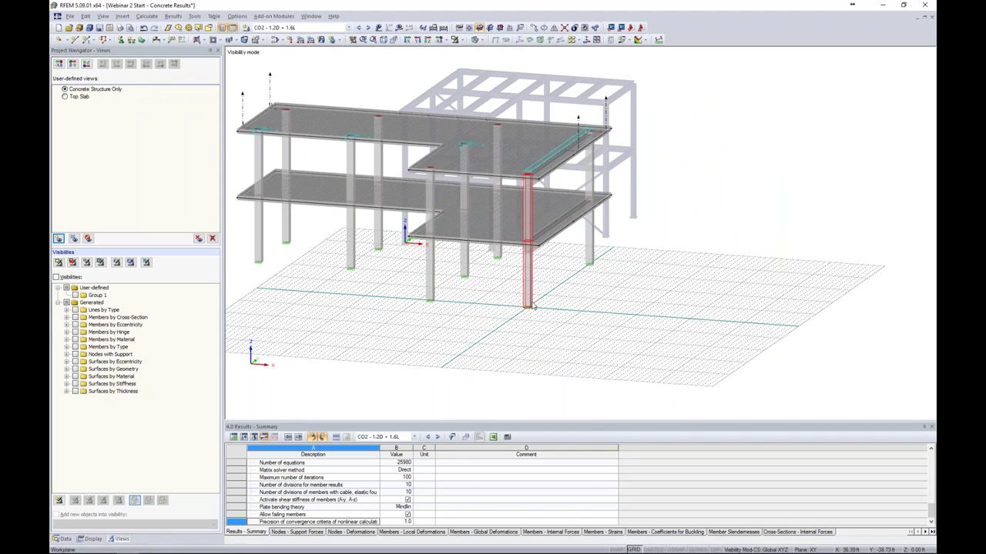
left_click(639, 315)
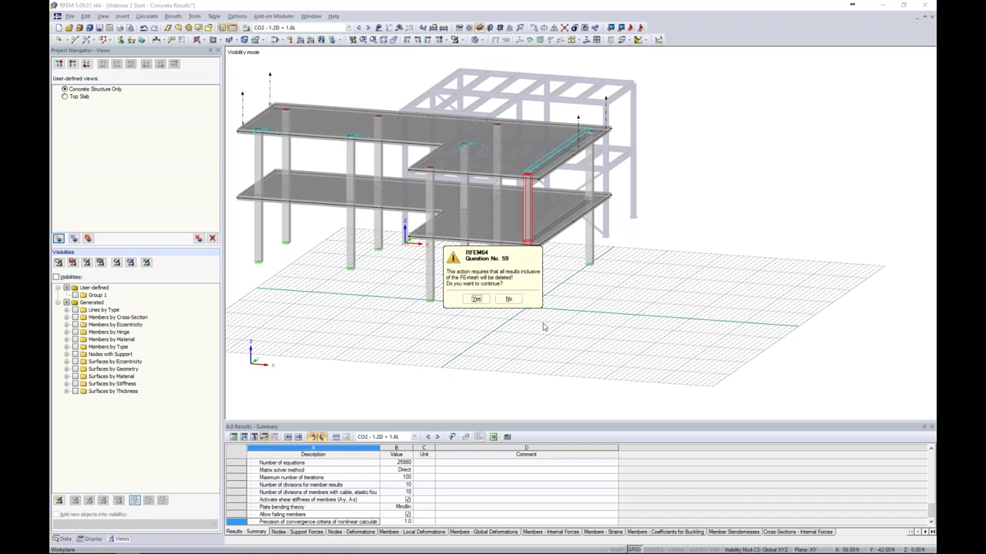
left_click(476, 299)
middle_click_drag(577, 321, 638, 309)
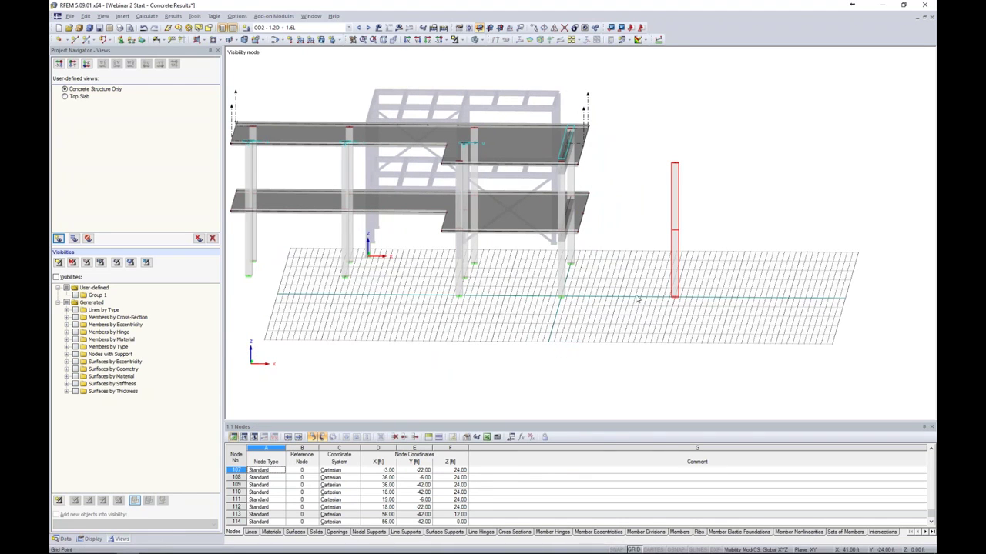
middle_click_drag(608, 314, 678, 314)
- Change the member type of both segments of the copied standalone column to Result Beam
left_click(702, 224)
right_click(702, 190)
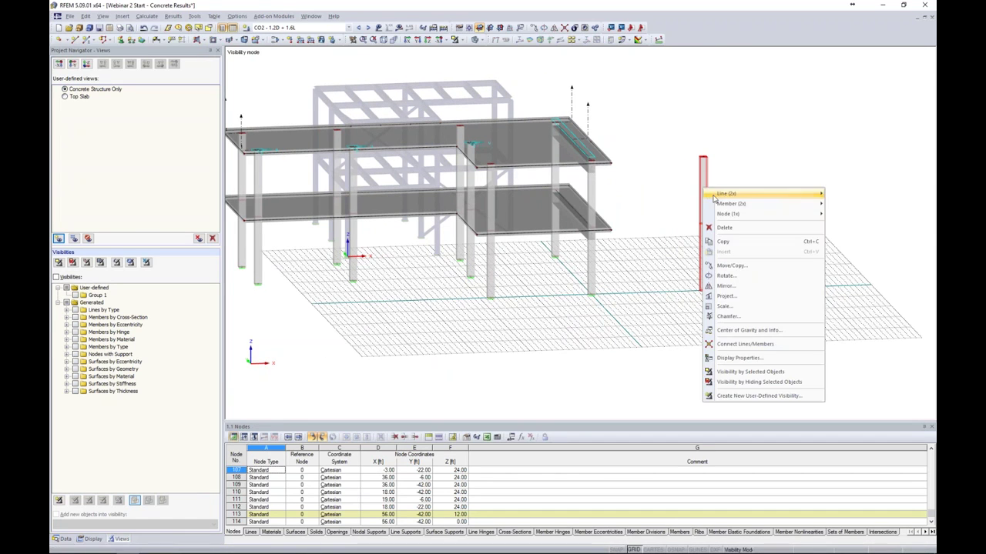
mouse_move(712, 204)
left_click(681, 206)
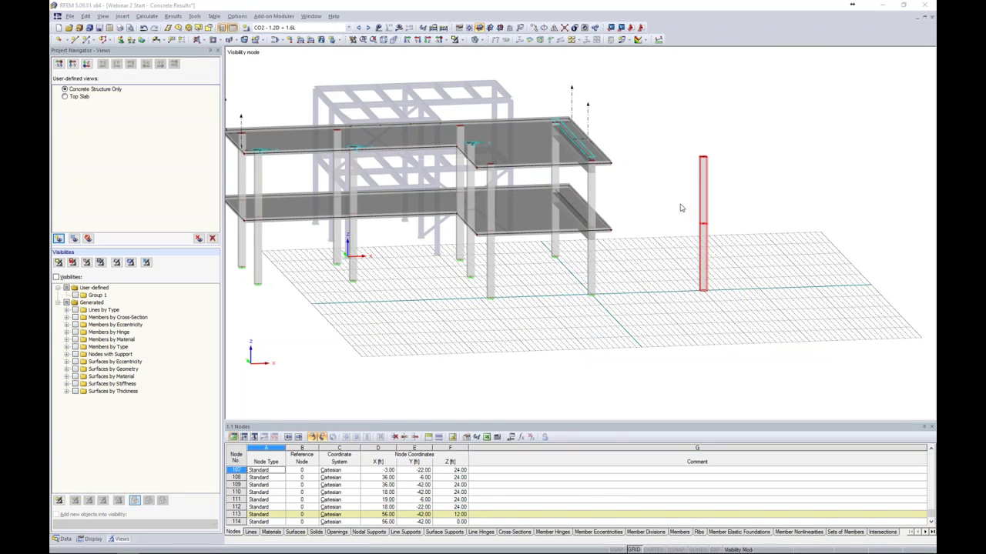
left_click_drag(560, 164, 489, 134)
left_click(500, 167)
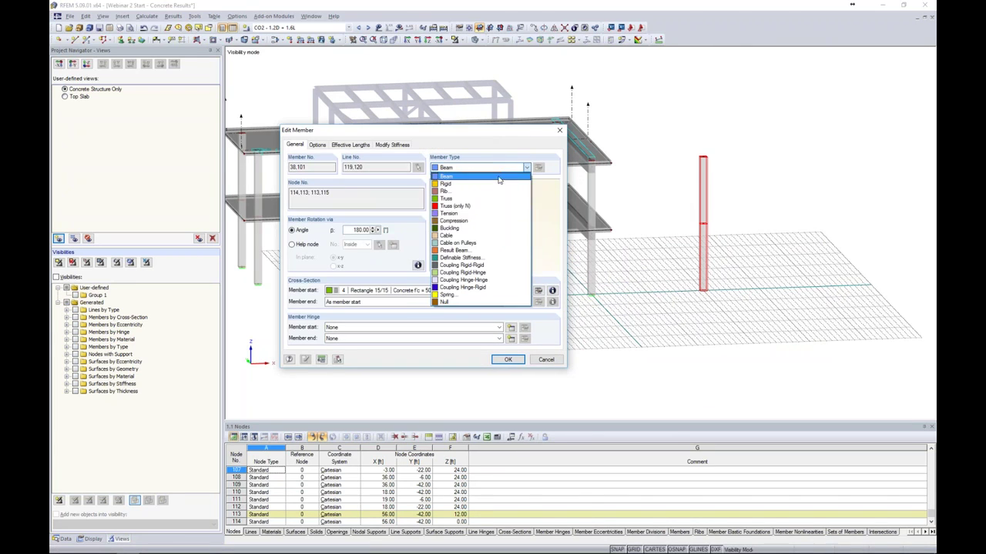
left_click(460, 252)
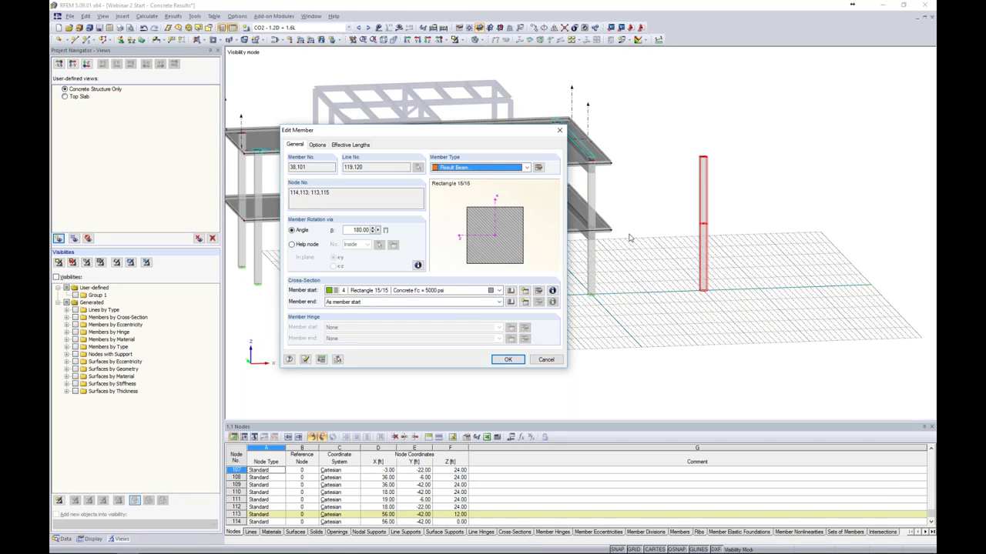
- Review the Result Beam's cuboid and cylinder integration options and set it to integrate from listed including objects
left_click(539, 169)
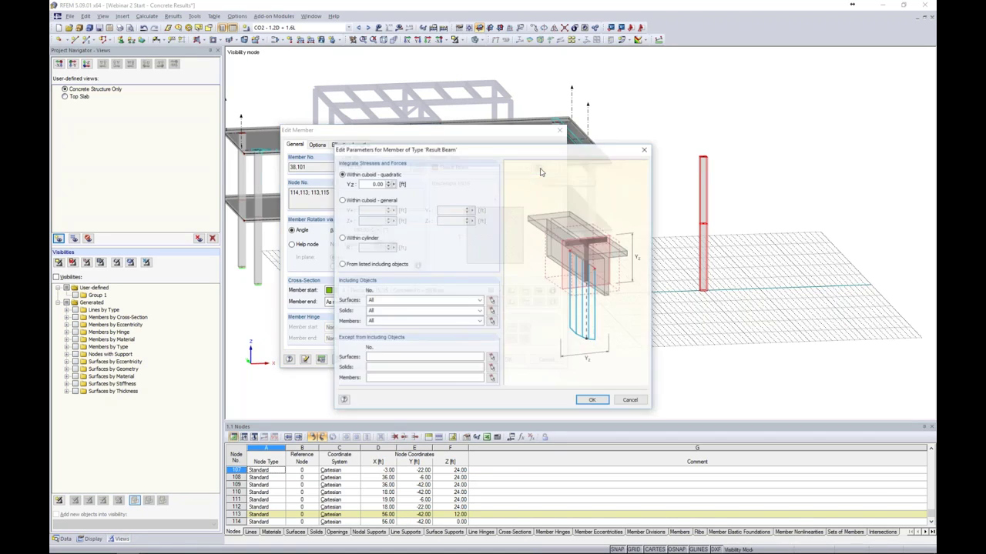
left_click_drag(546, 154, 552, 143)
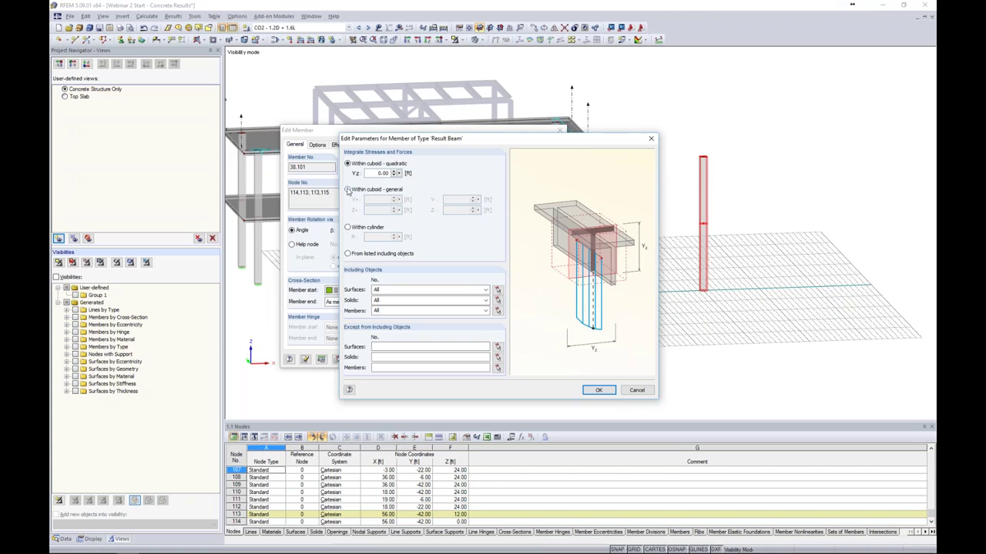
left_click(348, 189)
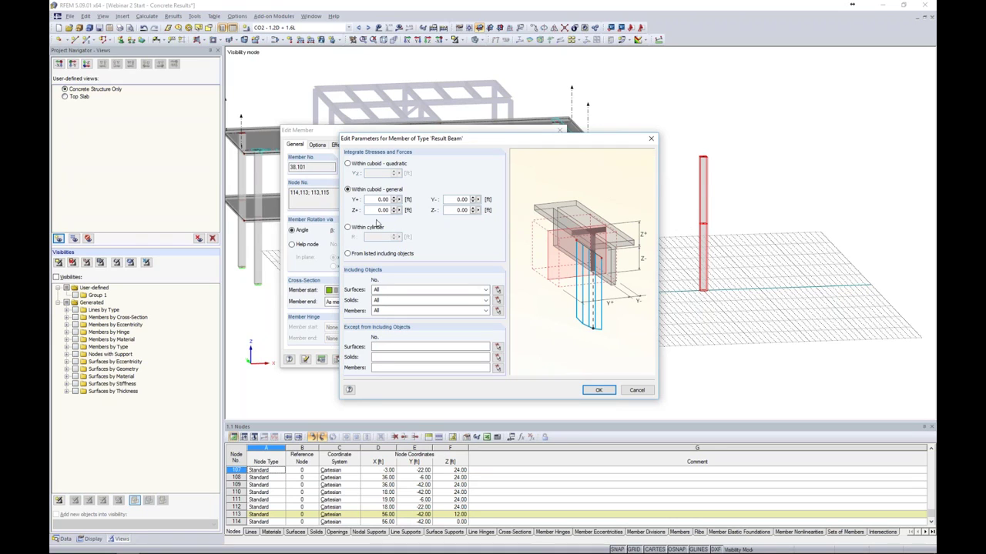
left_click(348, 228)
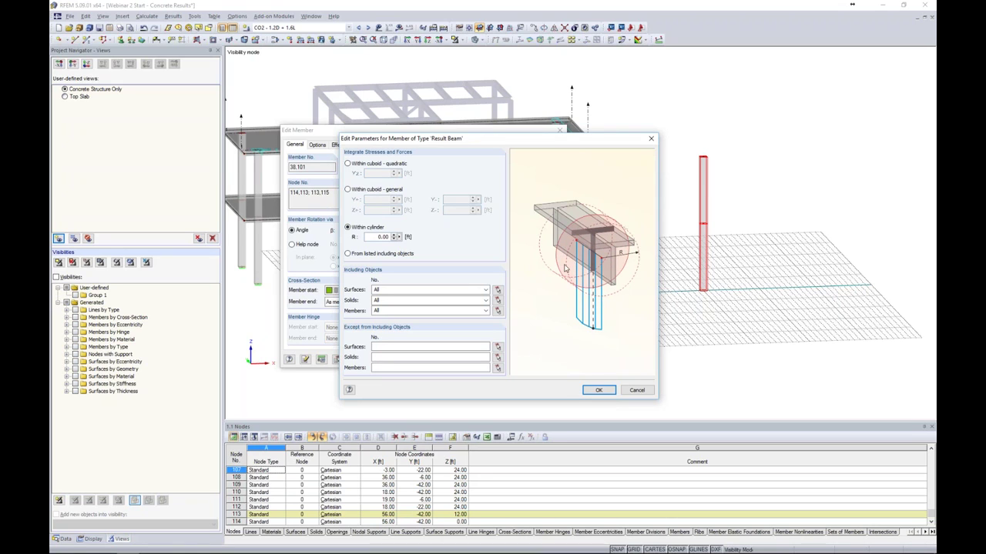
left_click(347, 254)
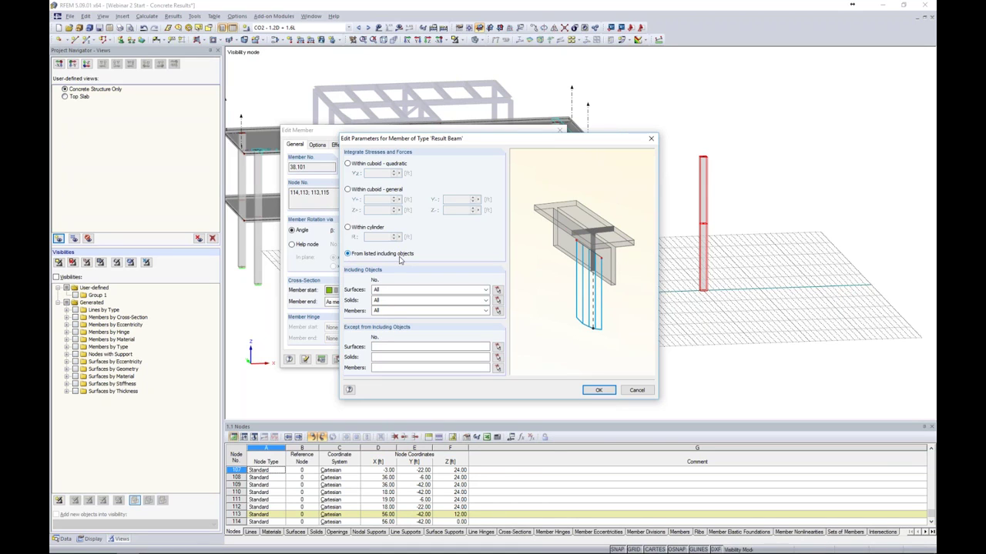
- Include both concrete slabs, surfaces 1,2, in the result beam and set the included solids to None
left_click(498, 292)
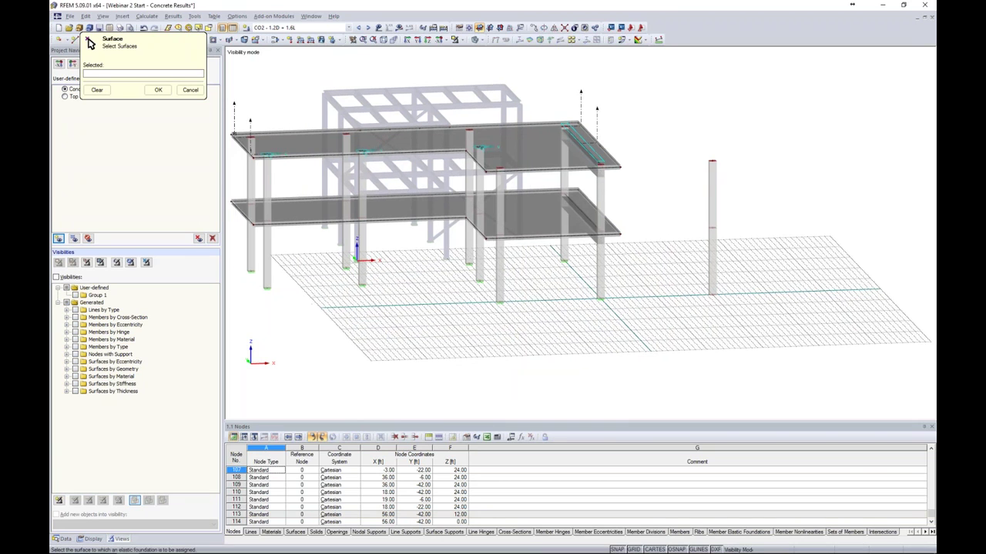
left_click_drag(682, 346, 269, 84)
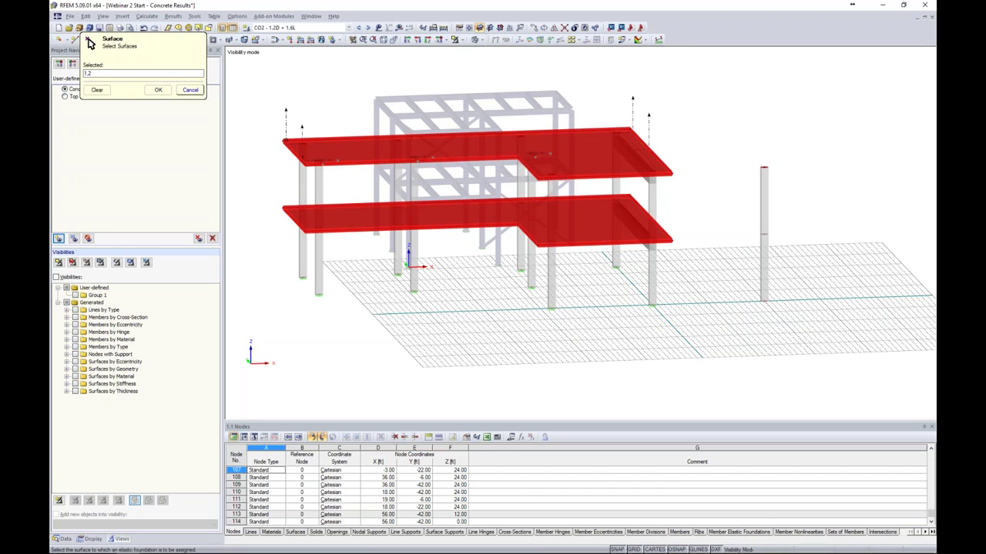
left_click(157, 89)
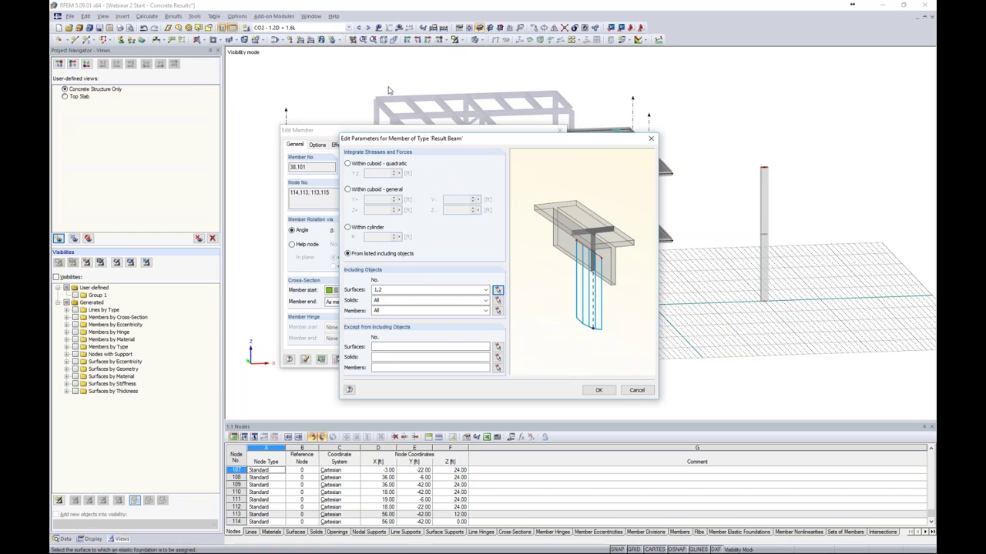
left_click(485, 301)
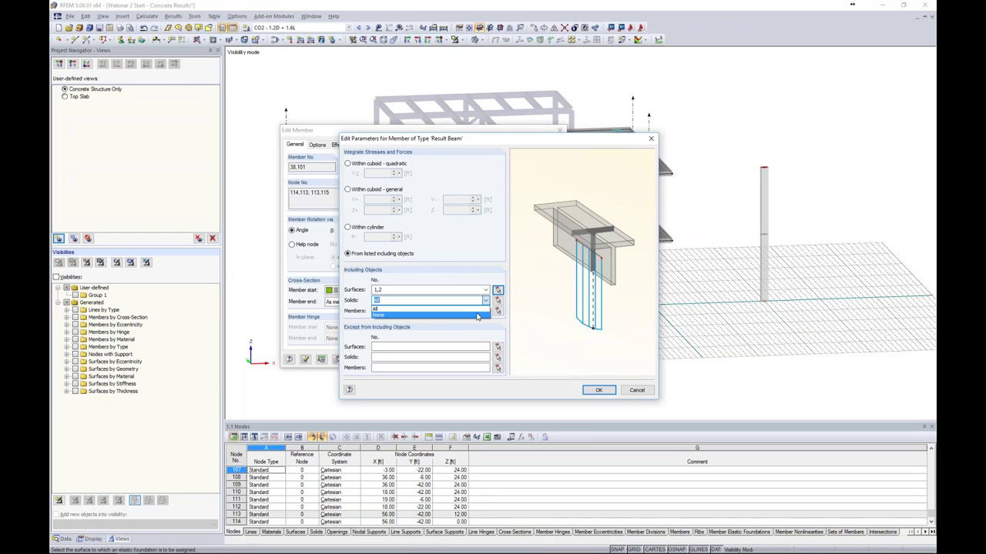
left_click(477, 316)
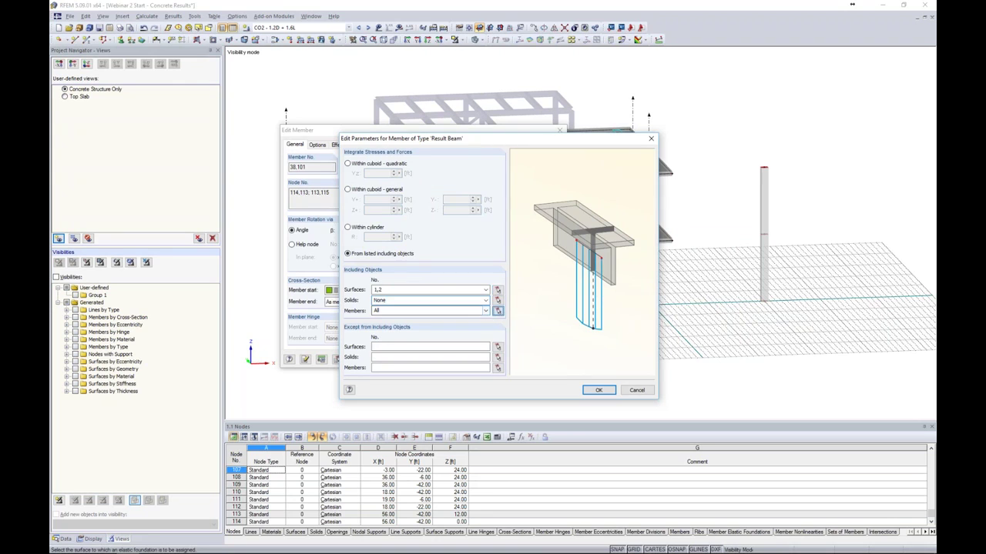
- Include the concrete building's members 10,13,16,31,34,37,40,44,48,88-98 in the result beam and apply the member changes
left_click(497, 310)
left_click_drag(691, 344, 262, 74)
left_click(157, 89)
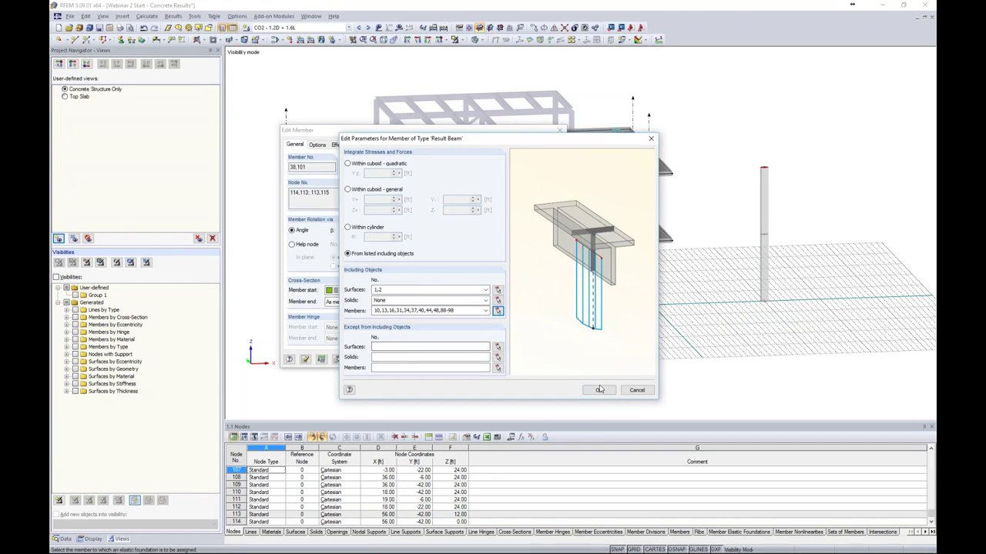
left_click(598, 389)
left_click(510, 360)
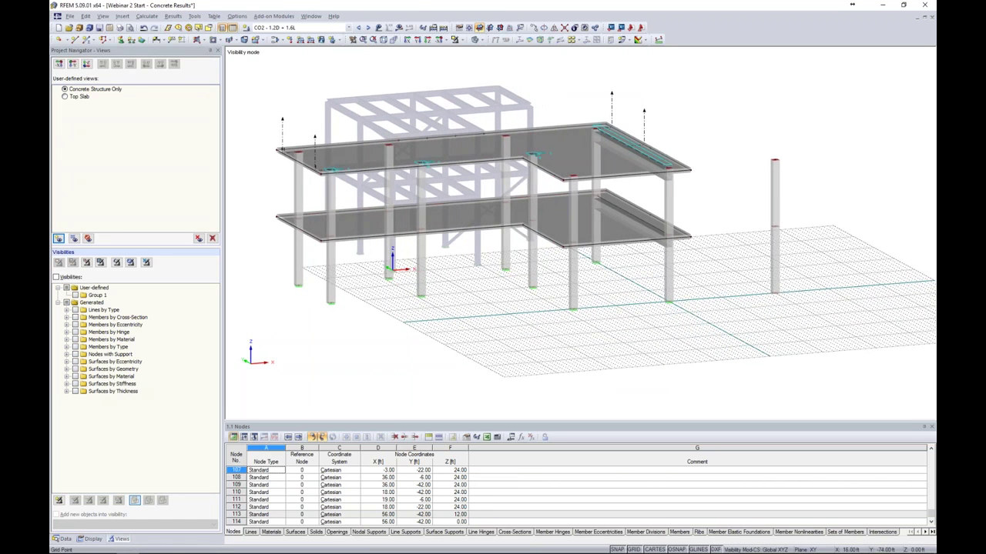
- Switch to load combination CO3 - 1.2D + L + W, examine its loads on the structure, and hide them again
left_click(348, 27)
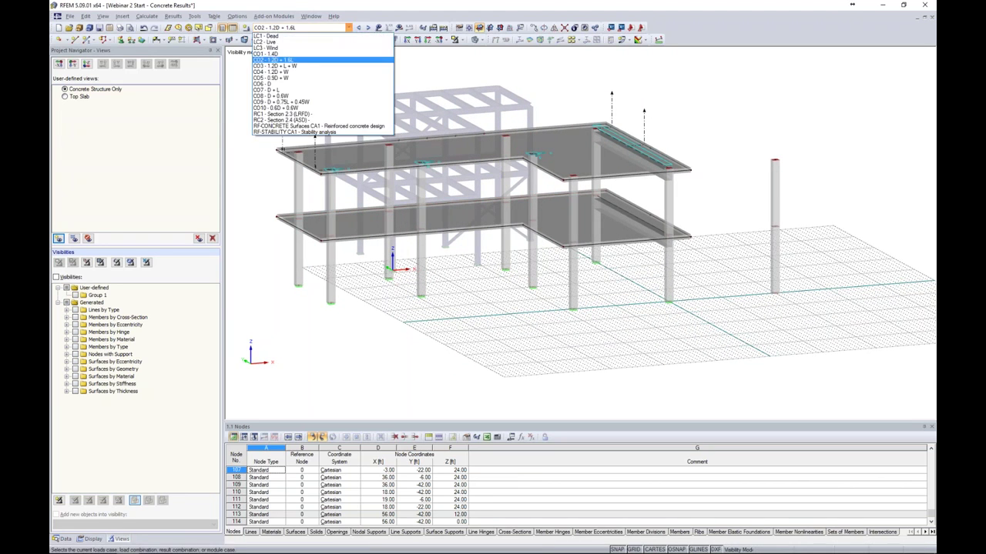
left_click(334, 66)
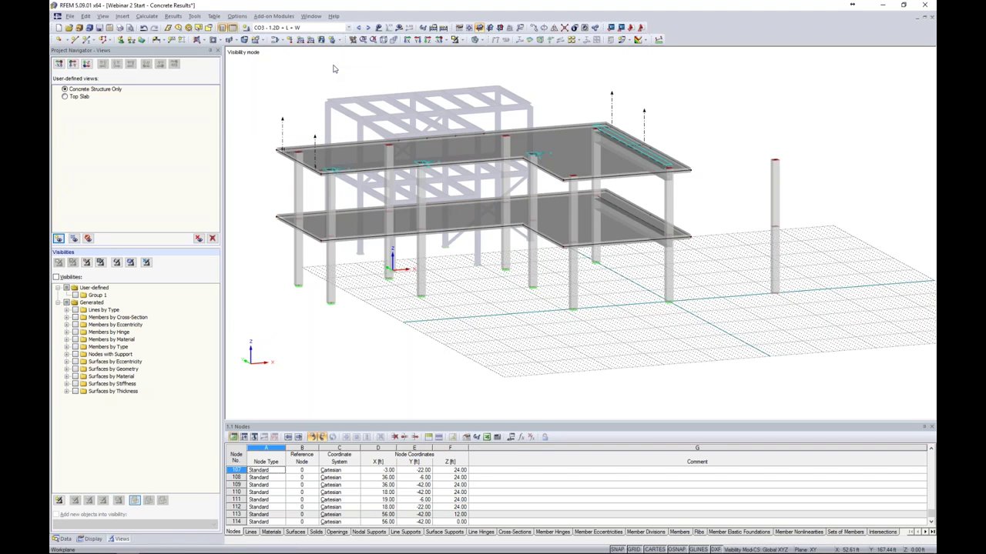
left_click(378, 26)
middle_click_drag(488, 262, 647, 223, "ctrl")
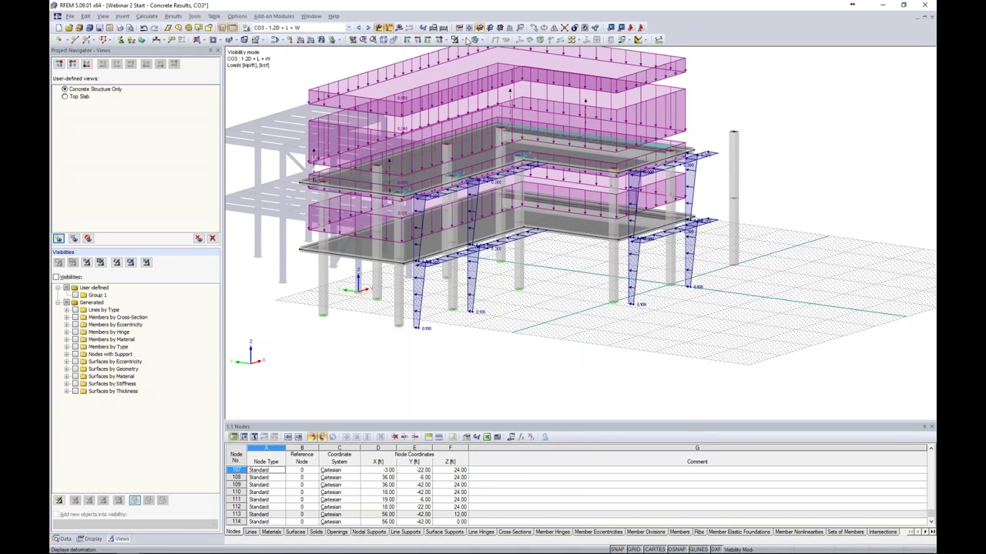
left_click(378, 27)
- Calculate and display the results of load combination CO3
left_click(398, 27)
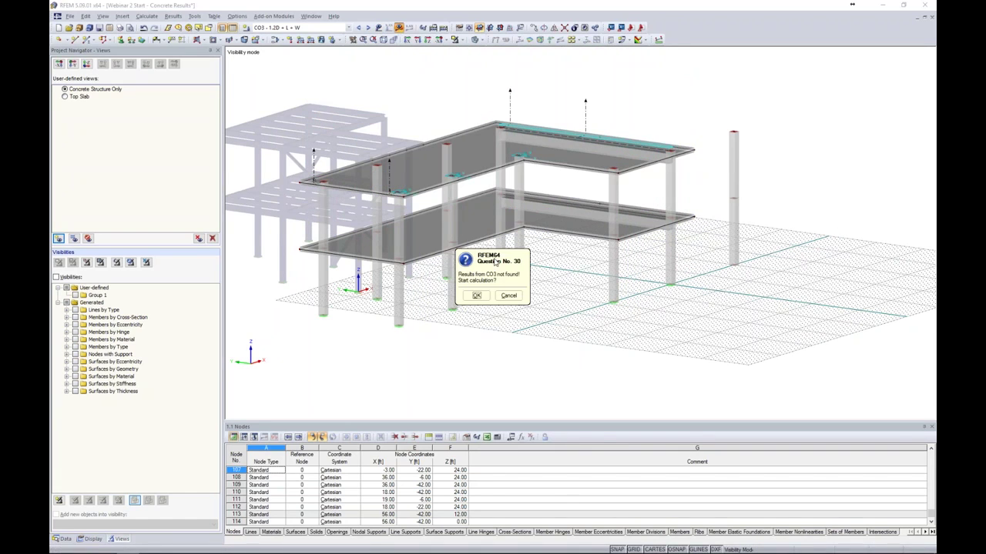
left_click(470, 293)
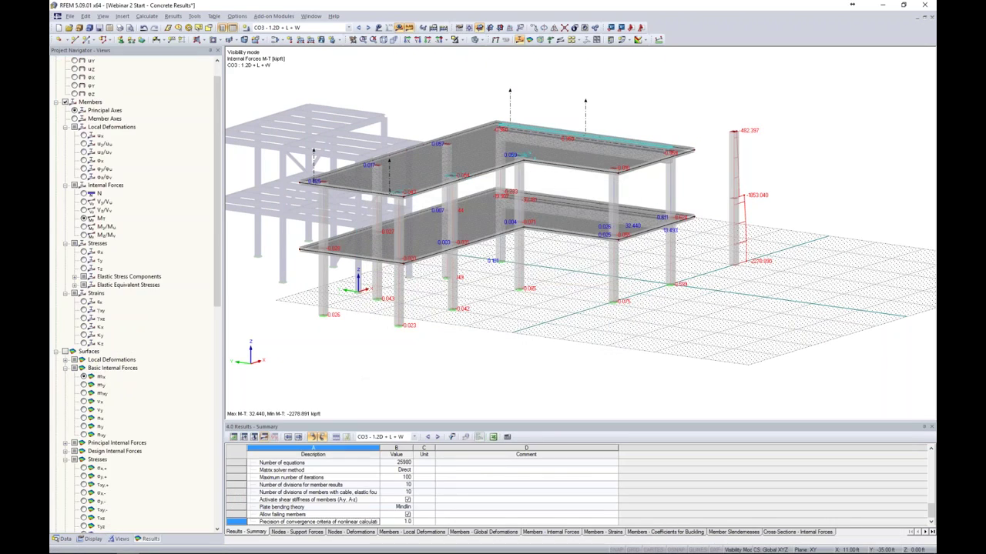
middle_click_drag(716, 322, 711, 234)
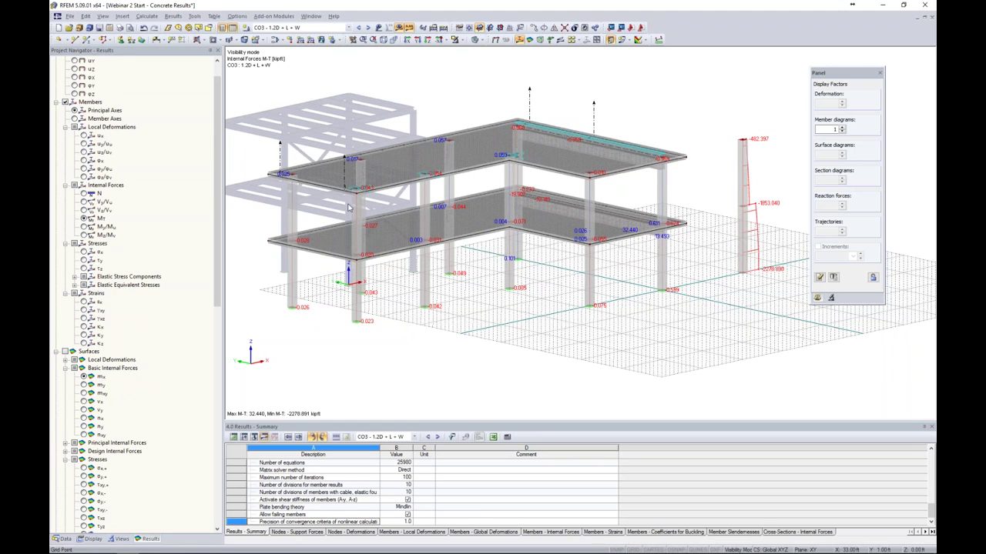
- Display the member shear forces Vy/Vu, move the display factors panel clear of the model, and hide the grid
left_click(84, 202)
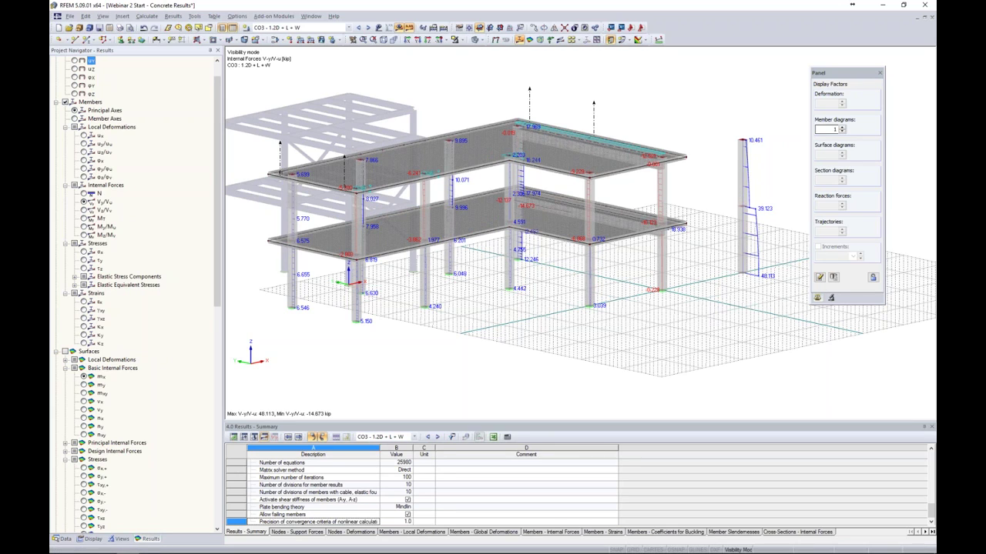
left_click_drag(853, 75, 874, 68)
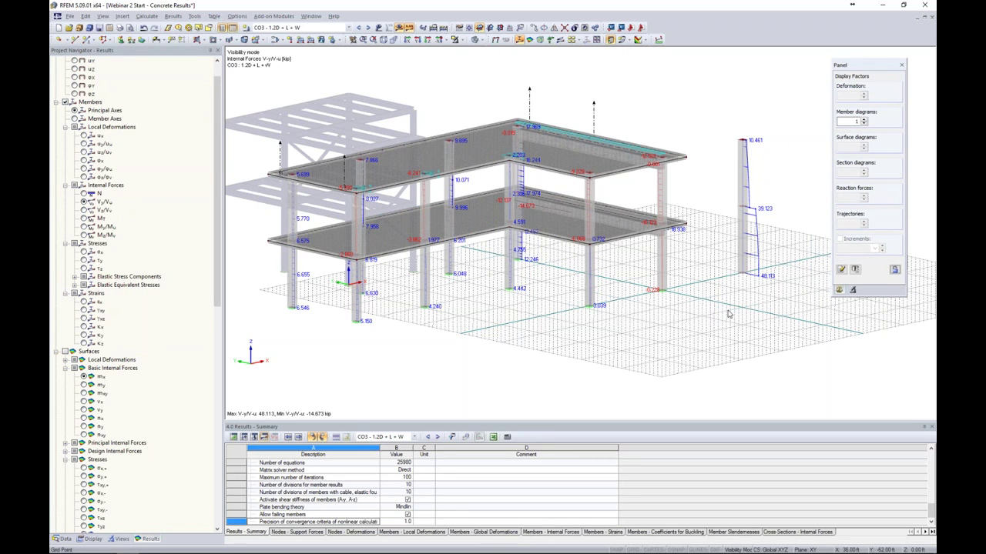
left_click(633, 549)
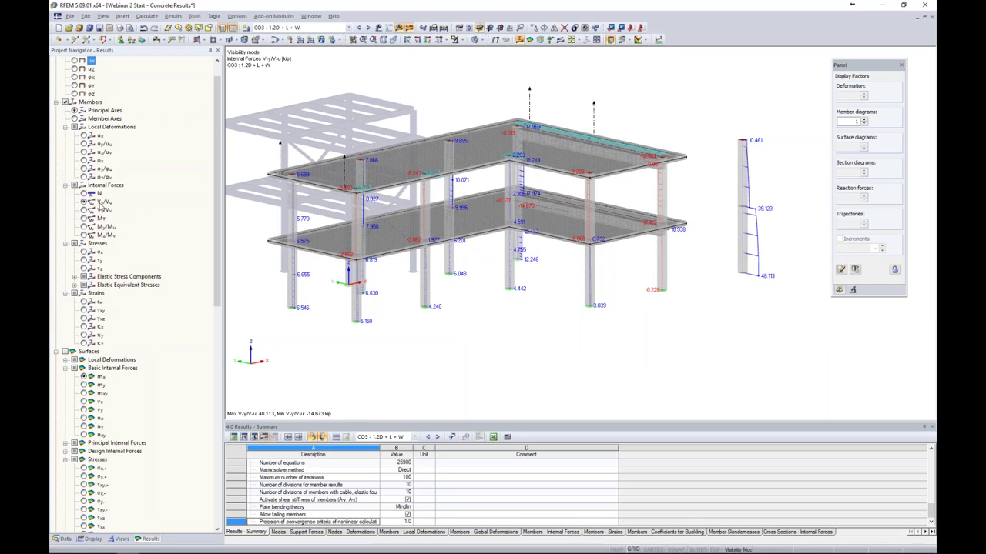
- Bring up the available commands for the lower segment of the standalone result beam
right_click(741, 248)
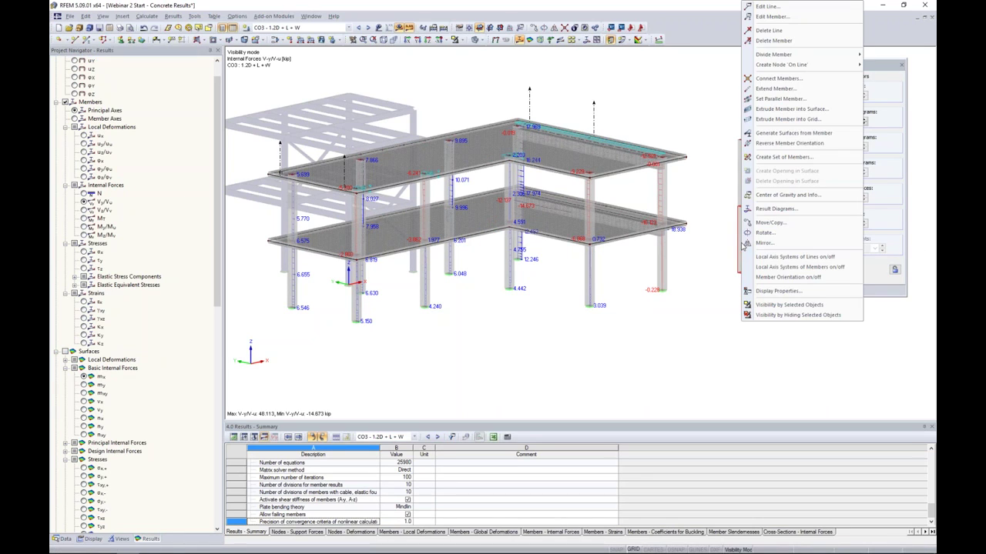
- Show the members' local axis systems to check their orientation, hide them again, and examine the V-y diagram on the separate result beam
left_click(762, 267)
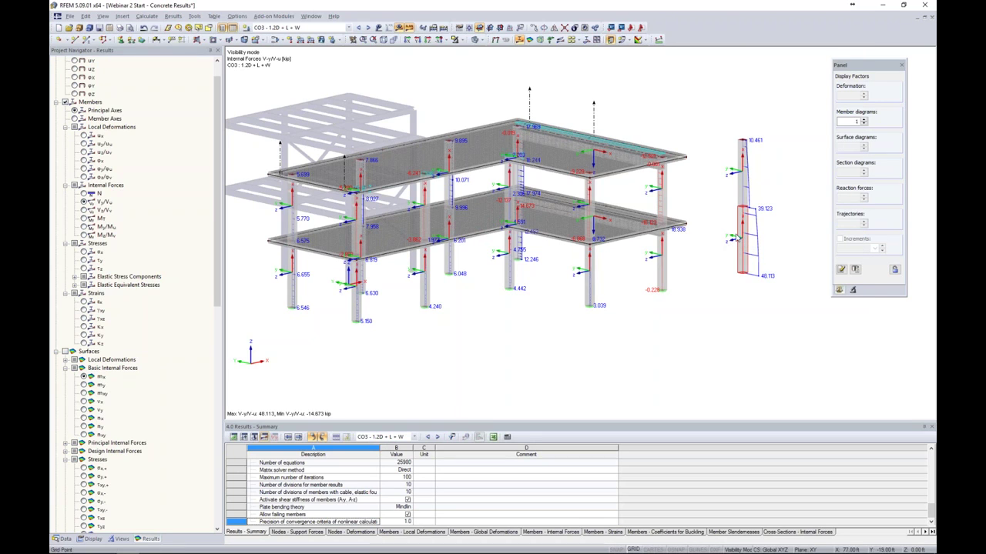
right_click(746, 232)
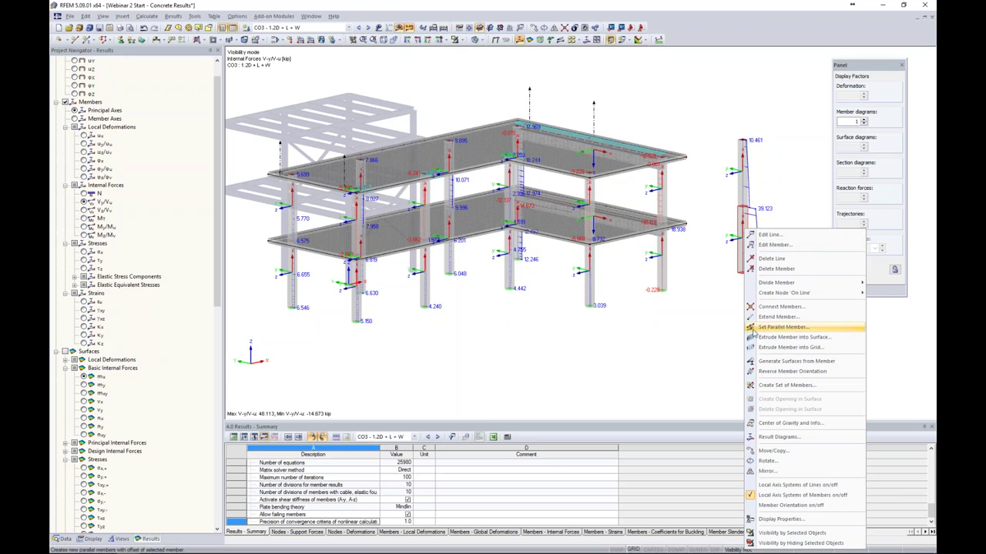
left_click(801, 495)
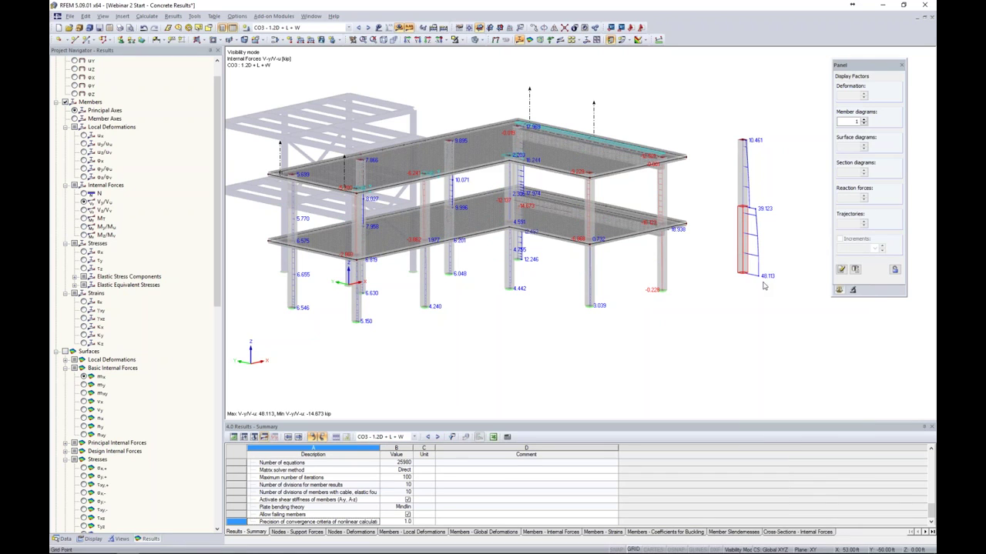
scroll(761, 248, "up", 3)
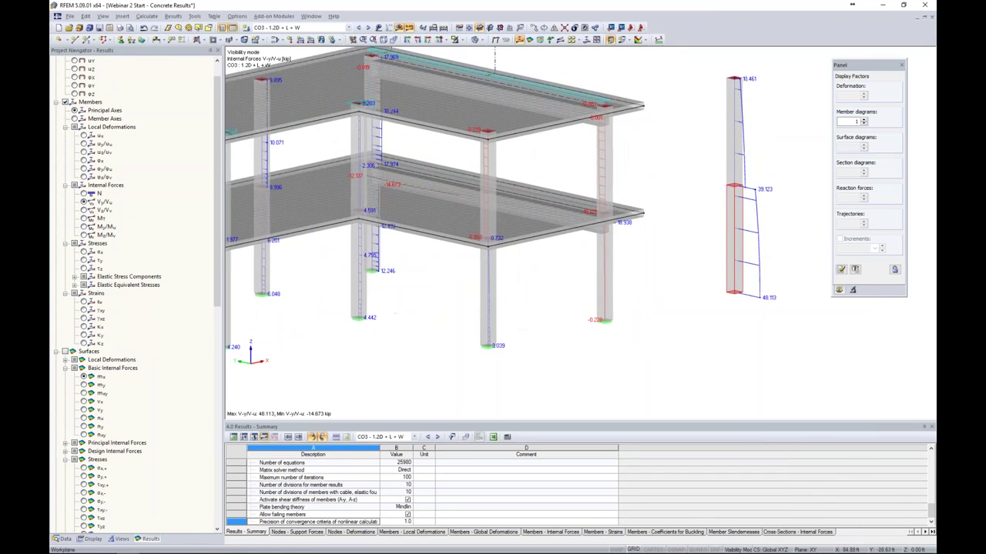
middle_click_drag(761, 248, 761, 272)
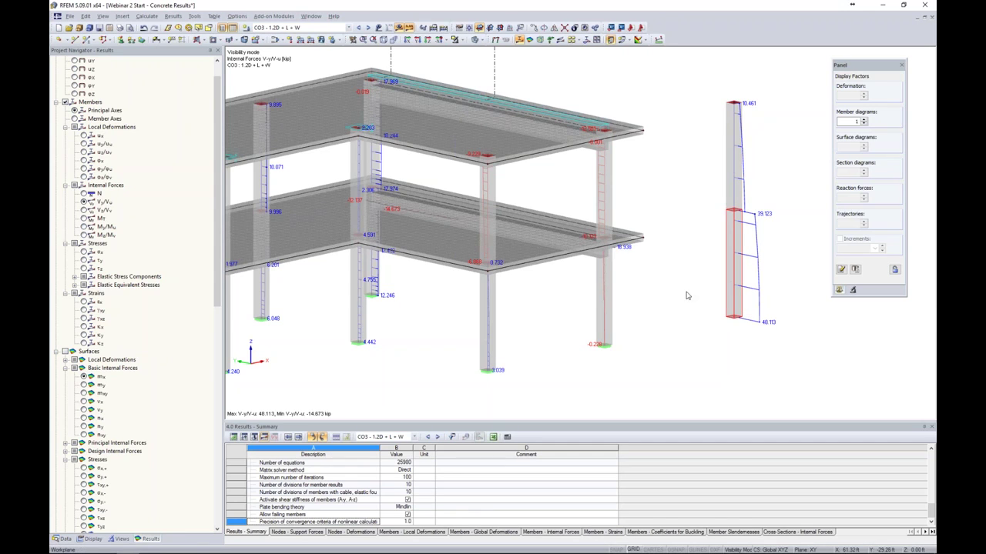
scroll(697, 280, "down", 1)
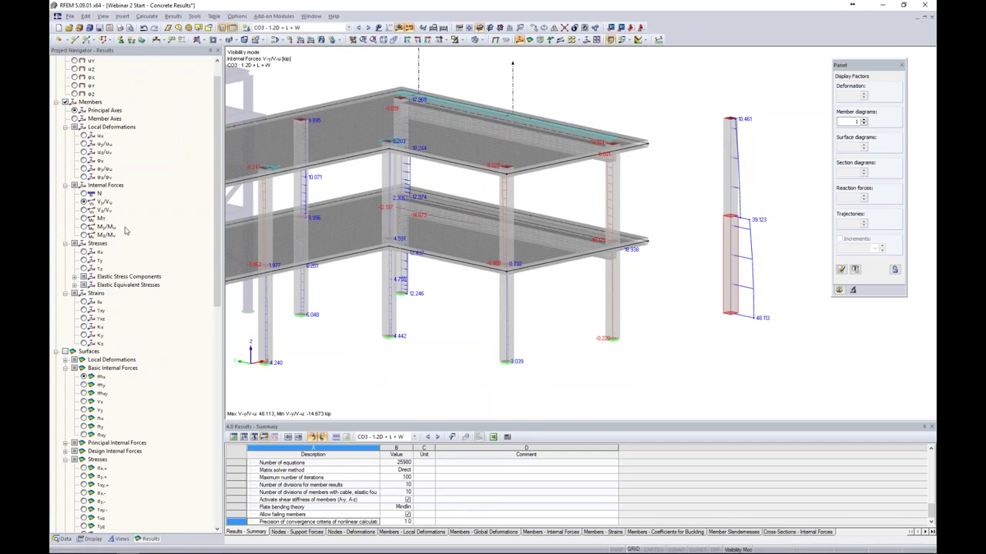
- Display the members' V-z shear force results, followed by the axial force N results for the whole concrete structure
left_click(84, 210)
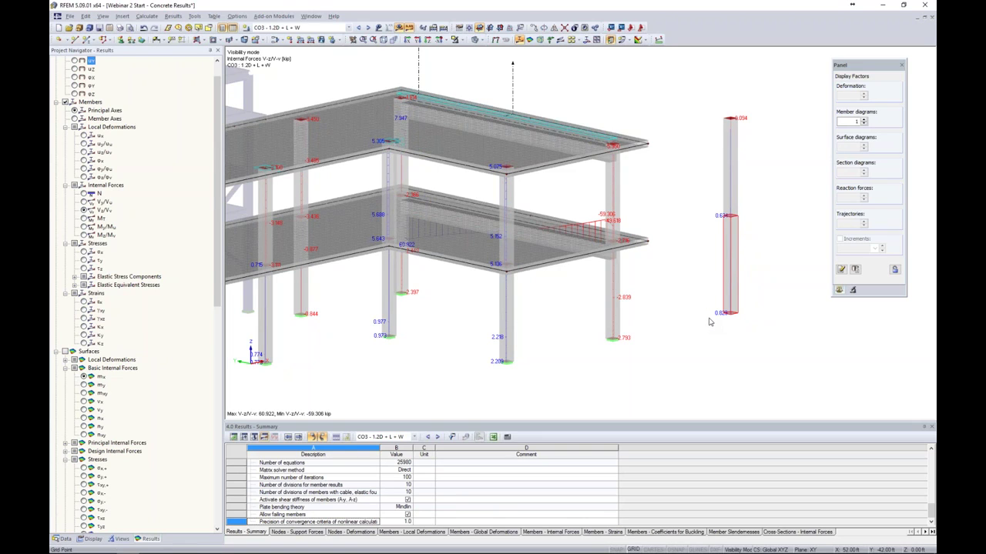
scroll(710, 318, "down", 2)
middle_click_drag(705, 317, 739, 294)
left_click(83, 193)
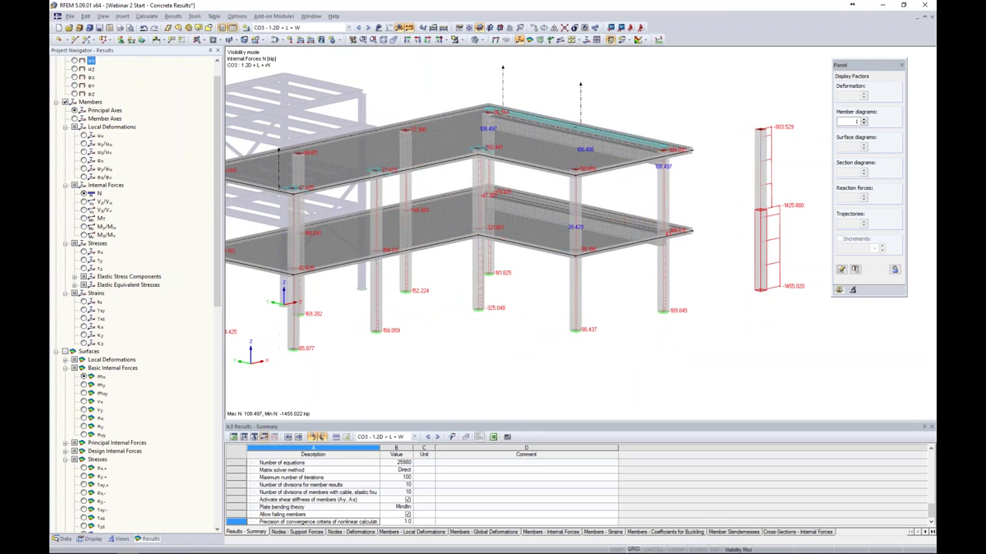
scroll(711, 269, "down", 2)
middle_click_drag(710, 269, 694, 263)
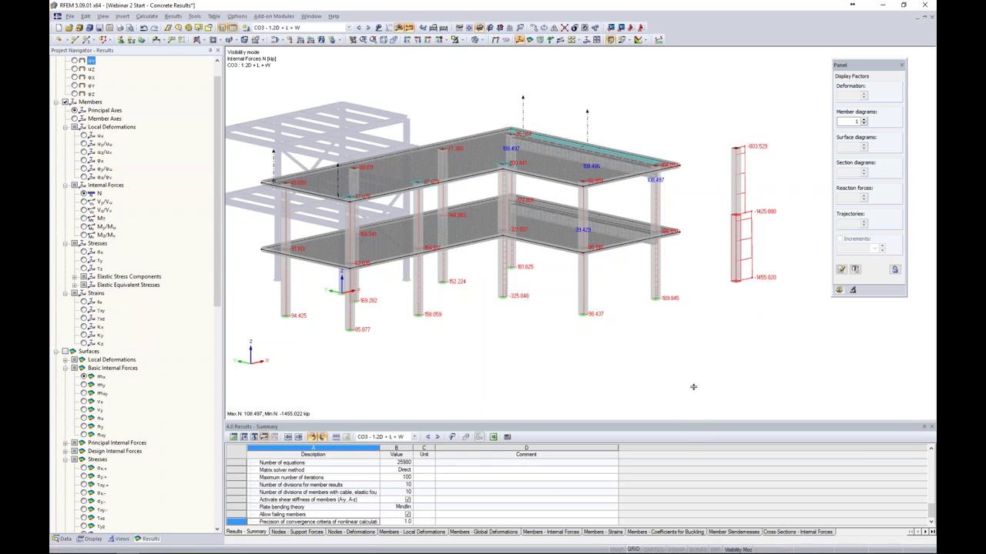
- Enlarge the results summary table, review the load and support force sums for CO3 at its start, and shrink the table again
left_click_drag(694, 342, 693, 345)
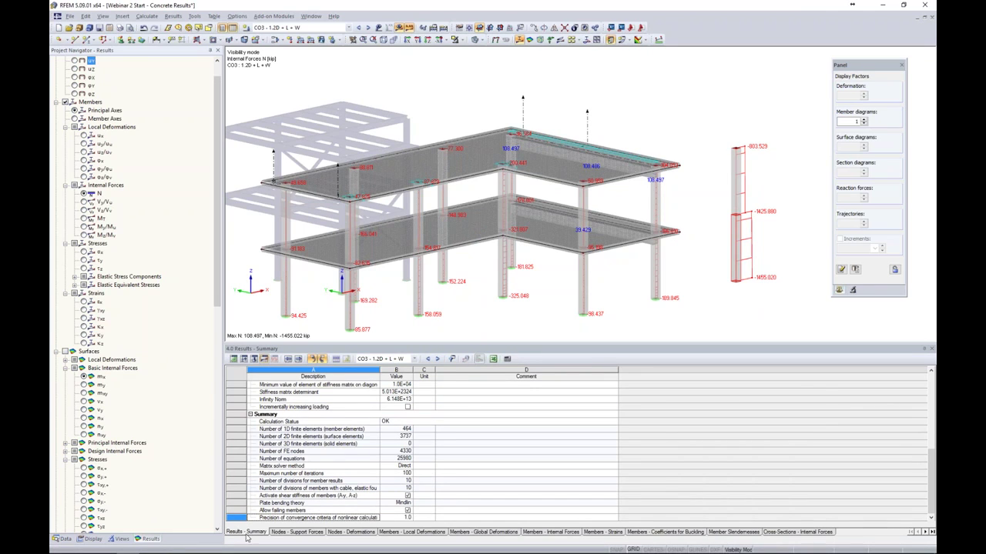
scroll(273, 436, "up", 10)
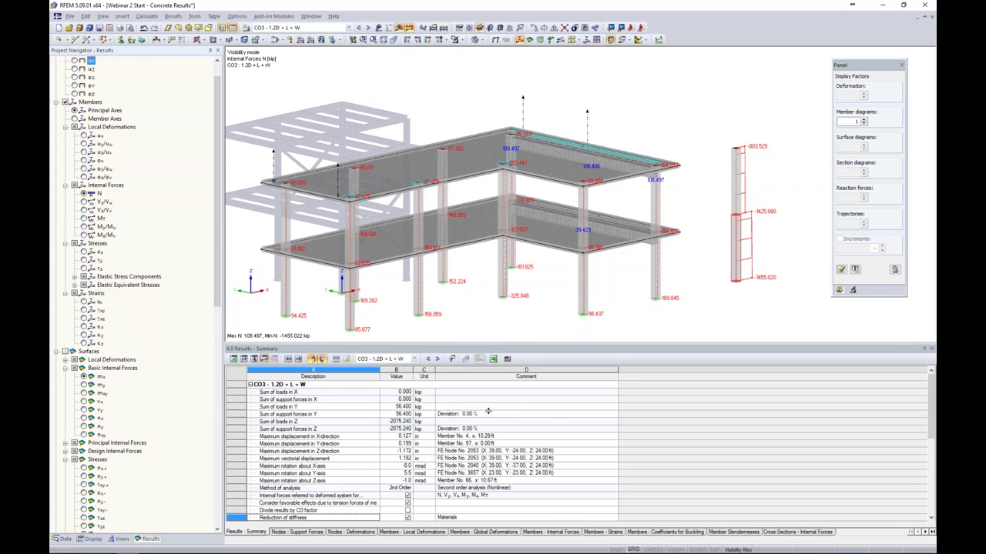
left_click_drag(488, 411, 509, 411)
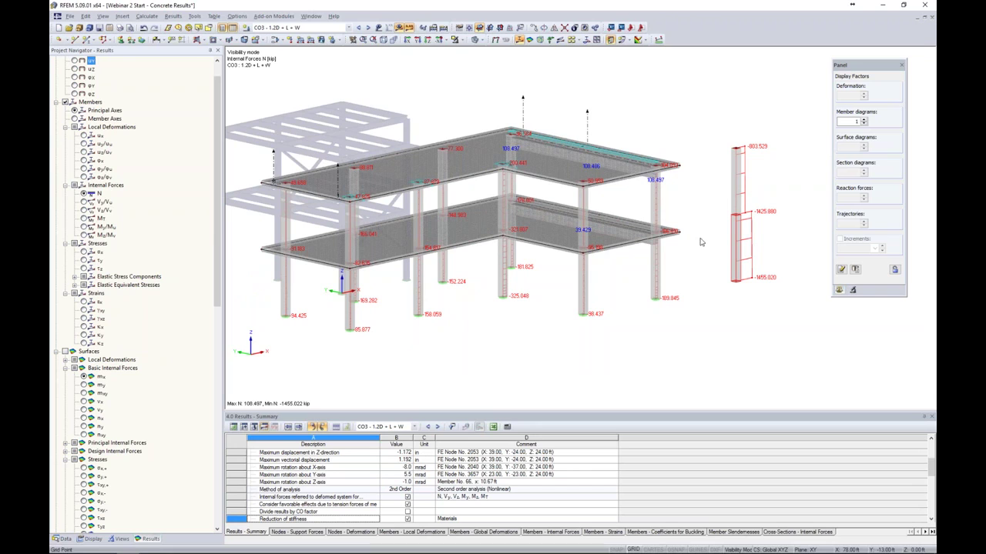
- Display the members' V-z shear force and M-y moment results in turn, and return to the axial force N
left_click(84, 210)
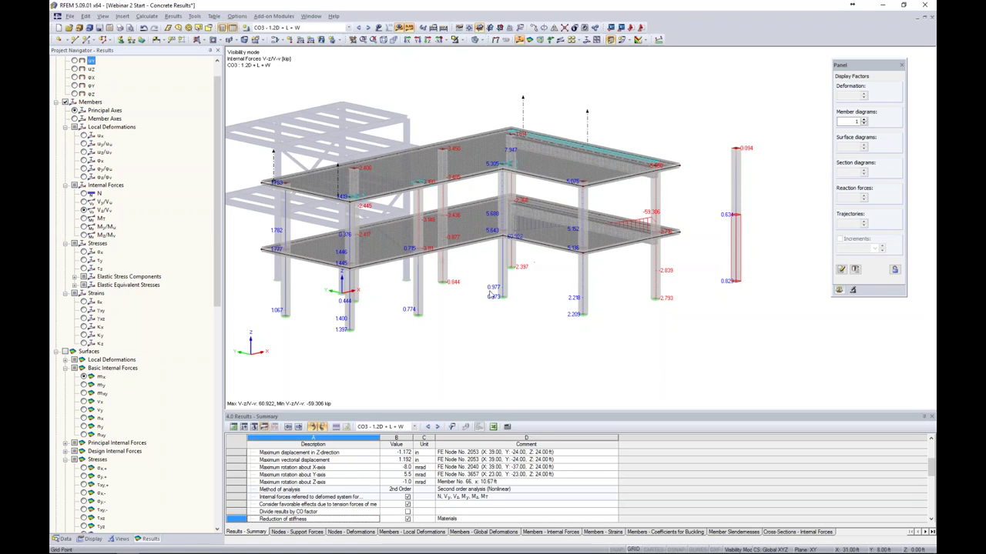
left_click(84, 227)
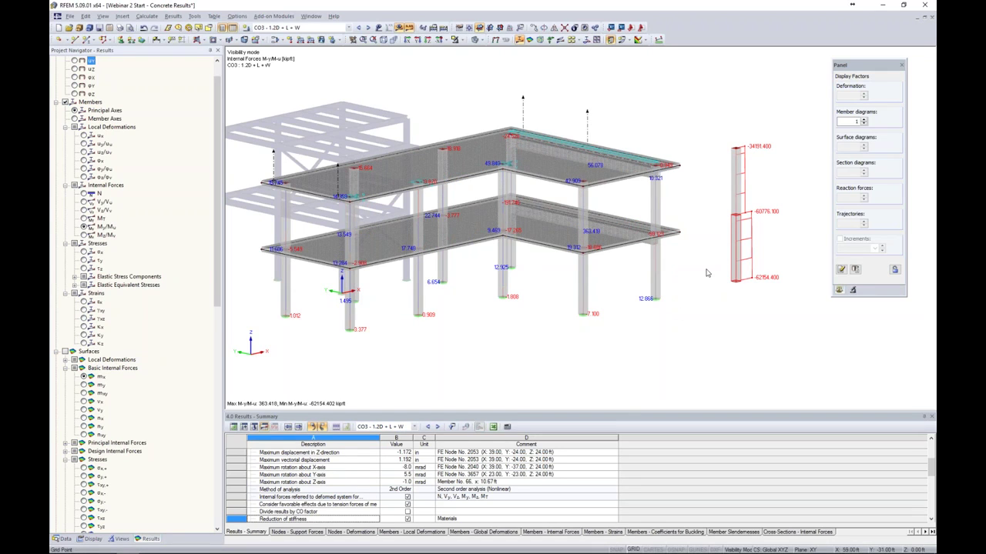
left_click(84, 193)
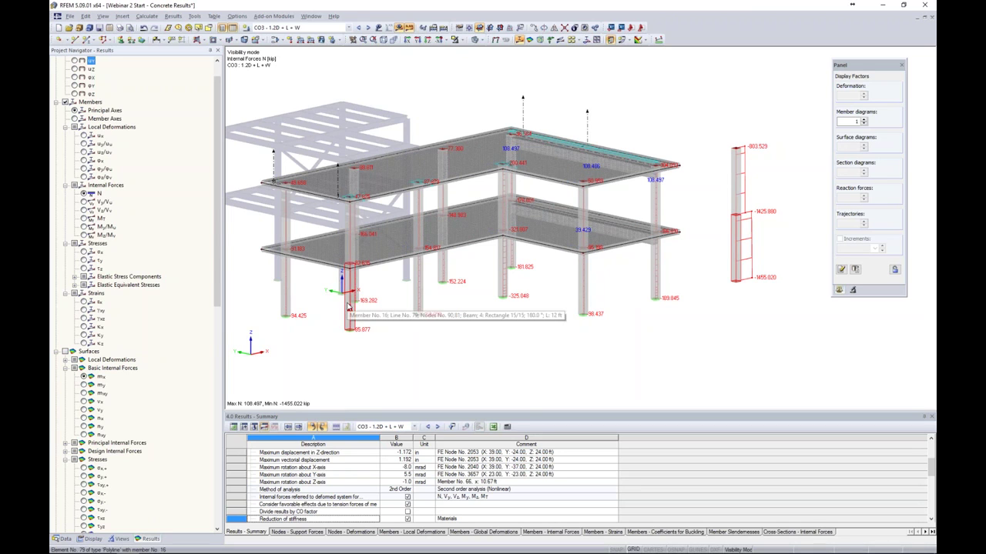
- Switch to the presentation, review the Result Beams slide alongside the building model, and return to RFEM
key("alt+Tab")
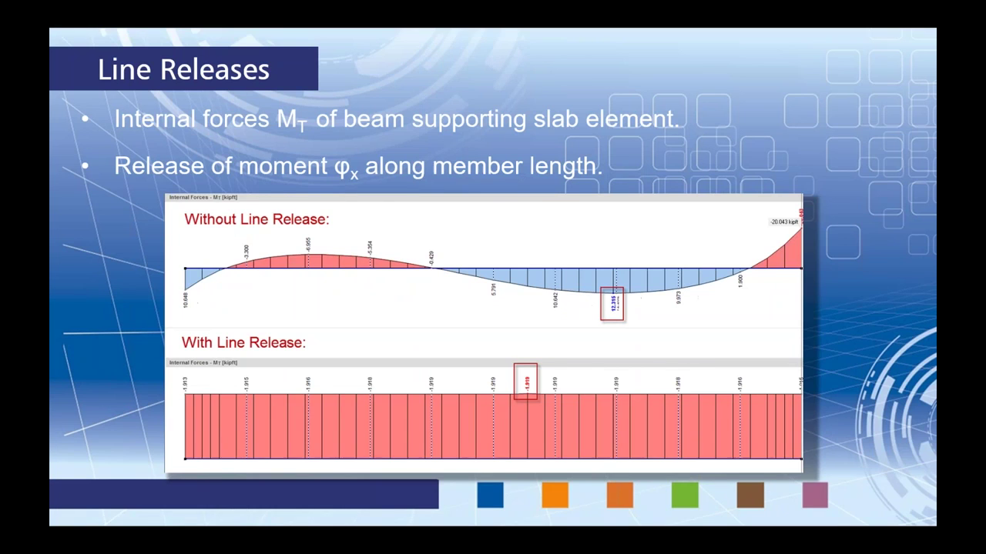
key("Right")
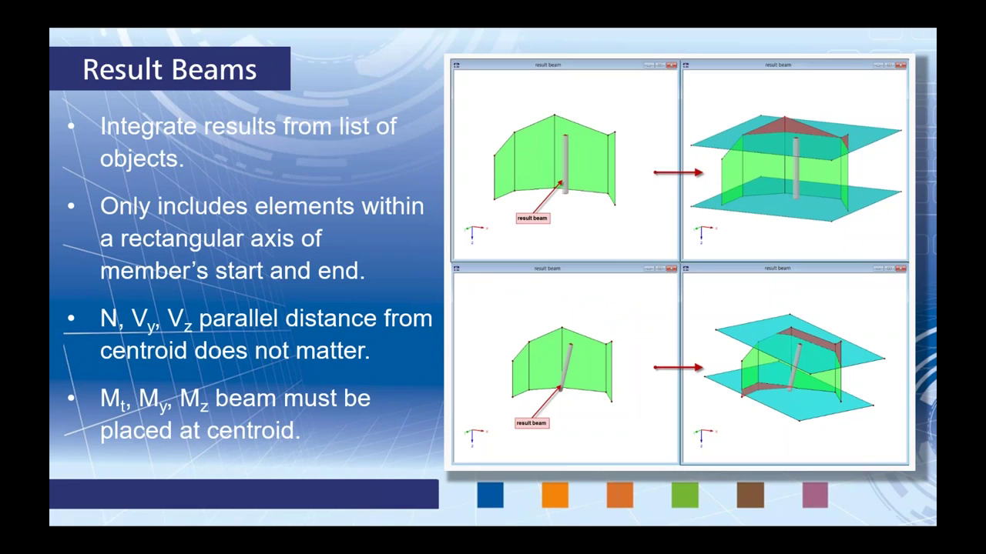
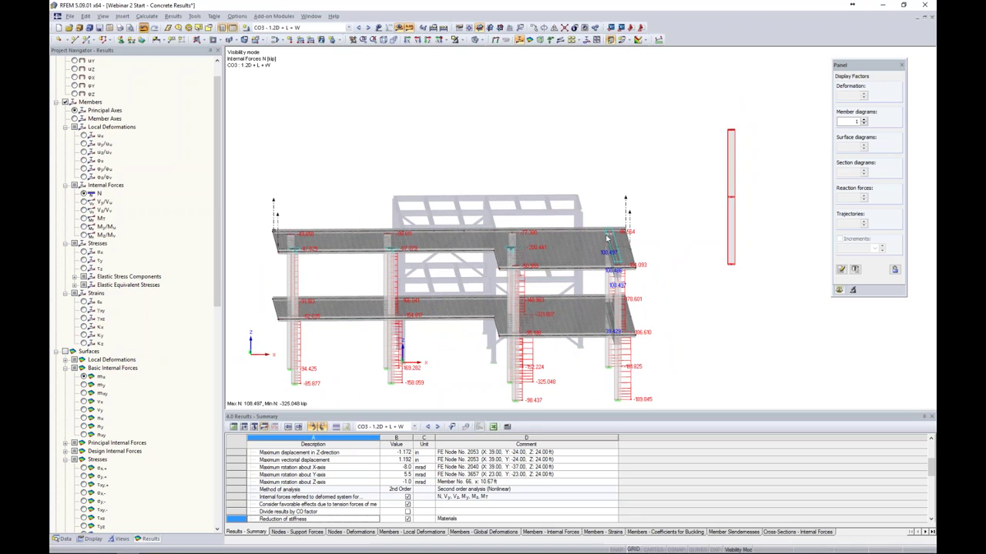
middle_click_drag(770, 266, 679, 207, "ctrl")
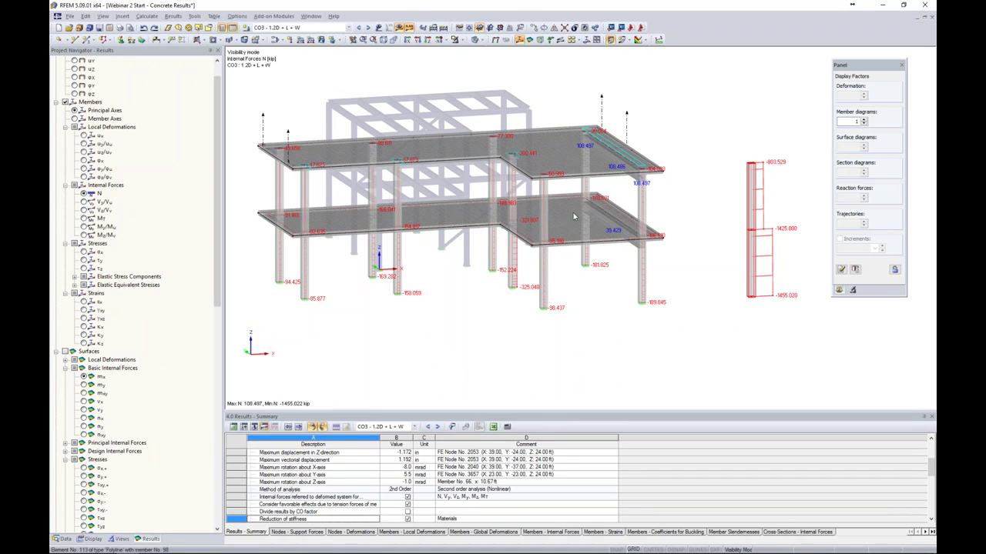
key("alt+Tab")
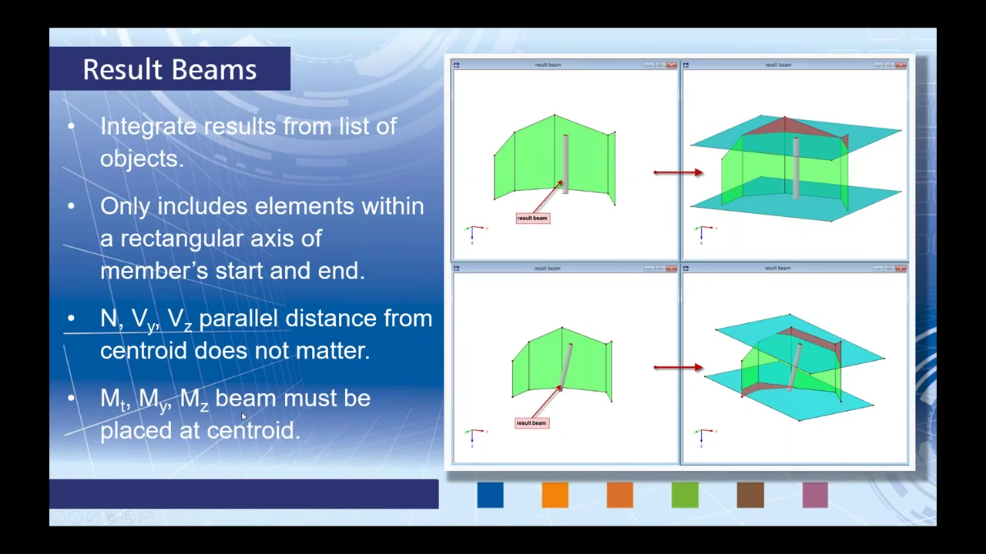
key("alt+Tab")
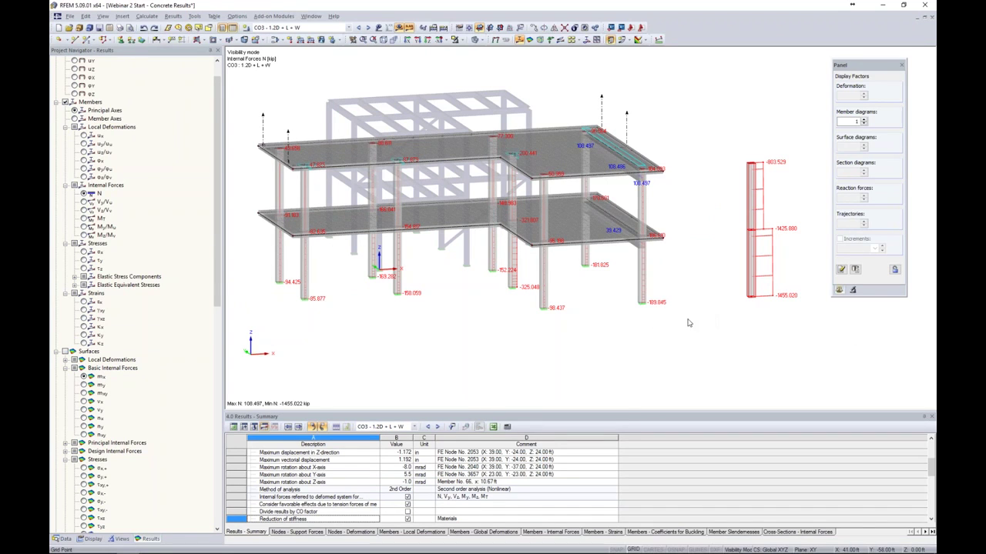
- Apply the saved user-defined view Top Slab to isolate the upper concrete slab
right_click(658, 331)
left_click(679, 344)
middle_click_drag(688, 332, 408, 341, "ctrl")
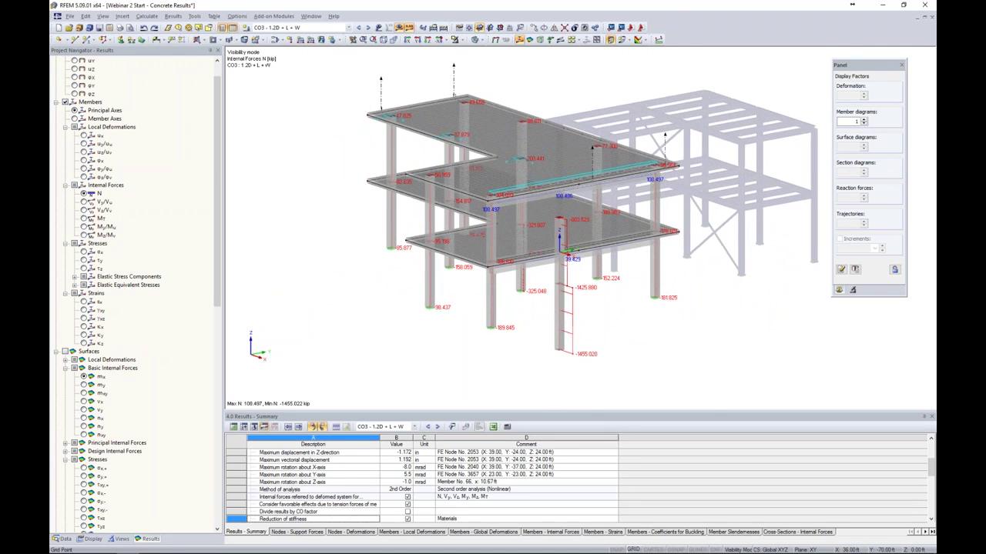
scroll(496, 147, "up", 3)
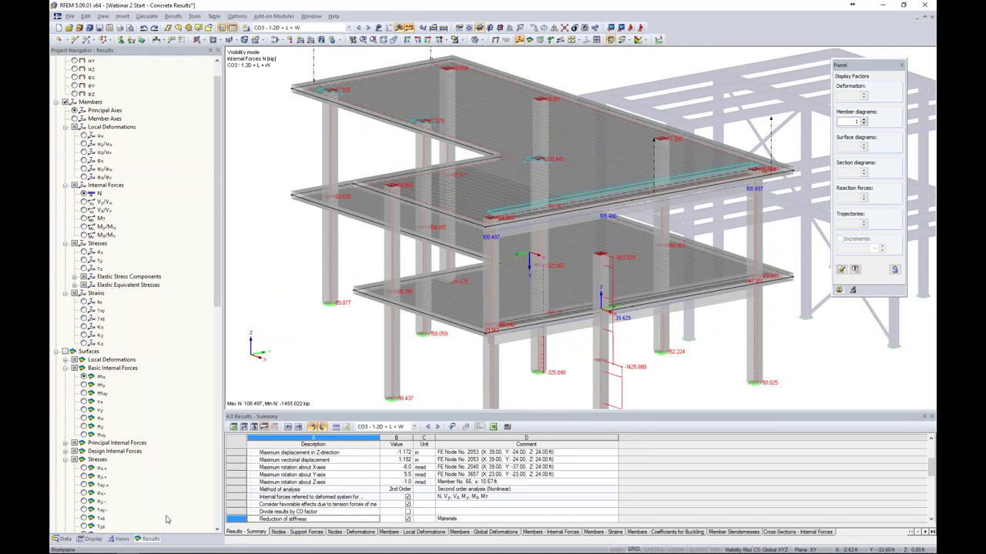
left_click(121, 539)
left_click(85, 98)
middle_click_drag(583, 115, 649, 103)
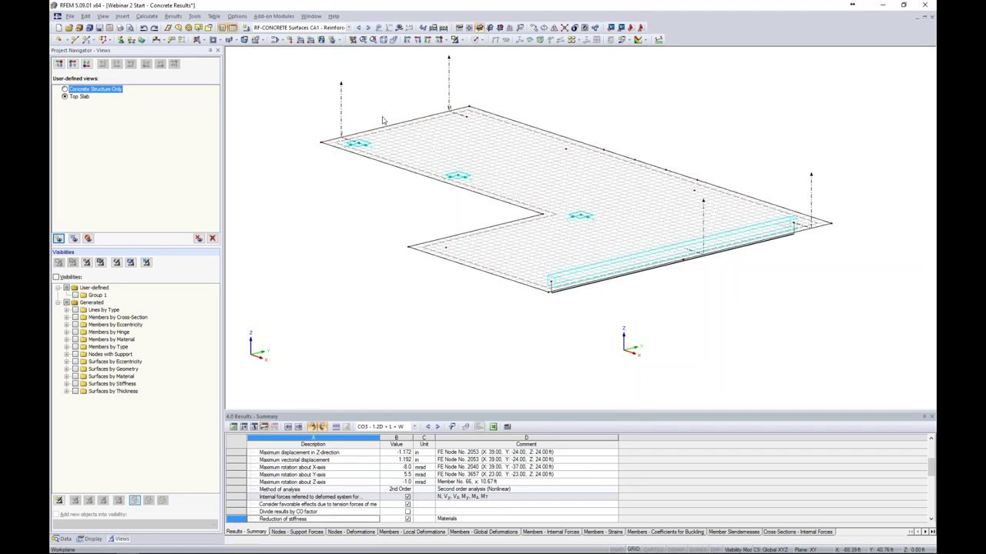
left_click(271, 123)
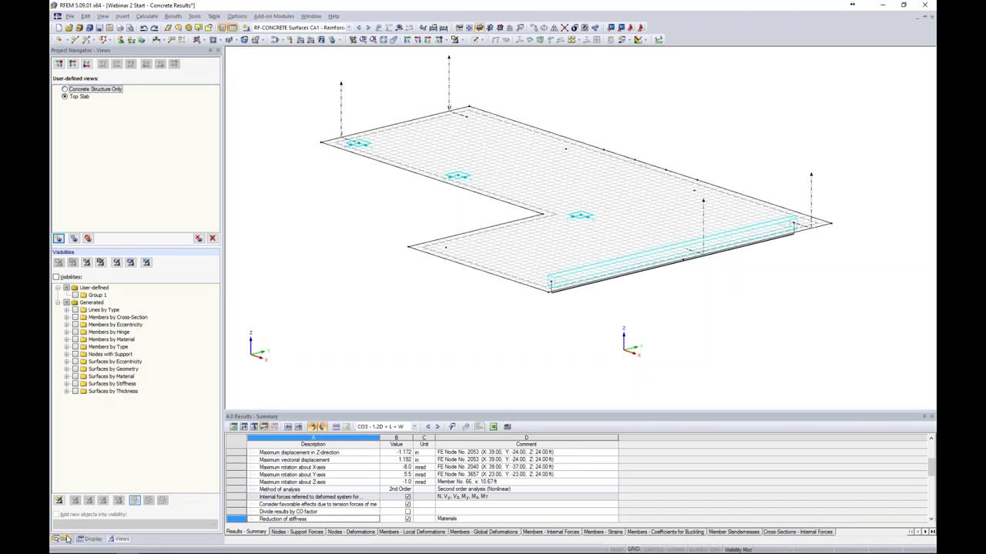
- Start a new single member and set its member type to Result Beam
left_click(65, 539)
left_click(90, 43)
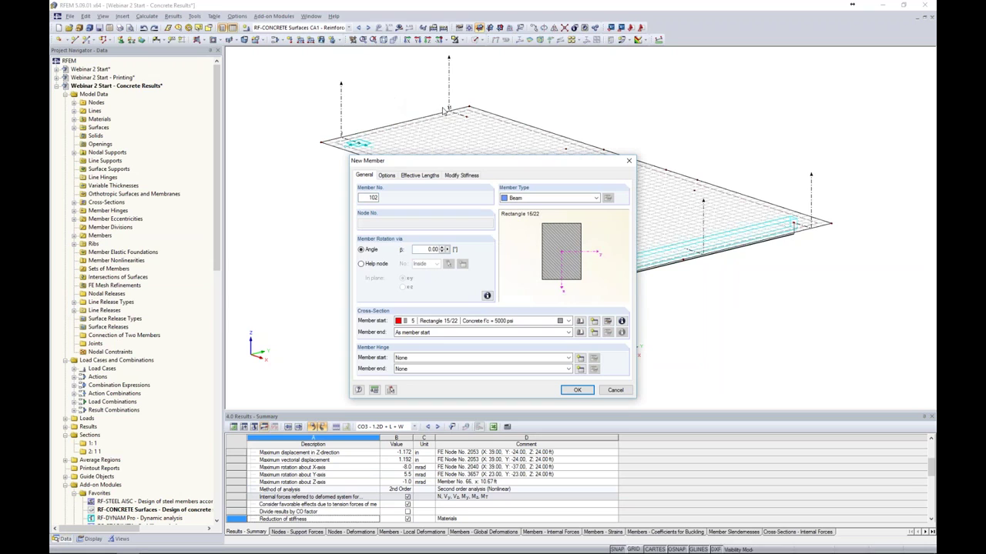
left_click(555, 198)
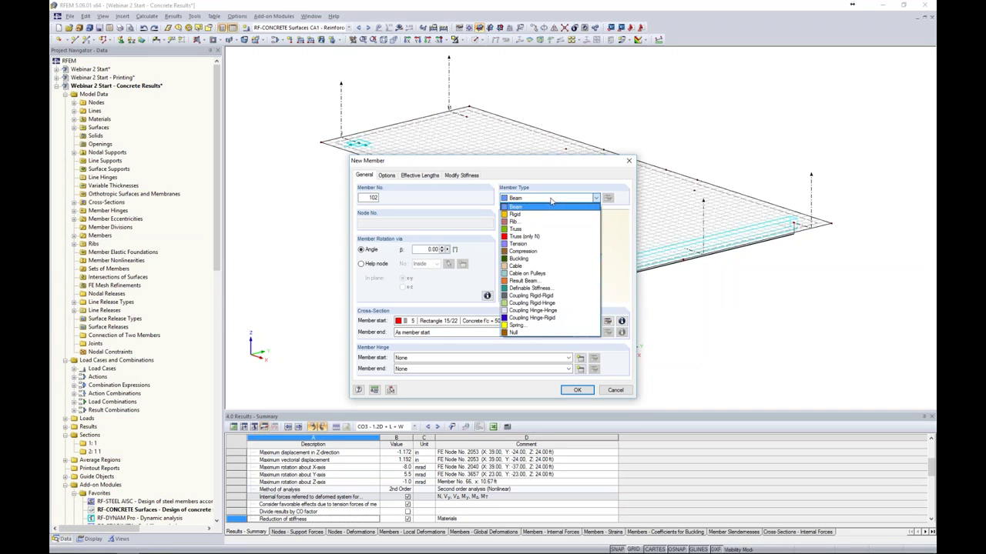
left_click(525, 280)
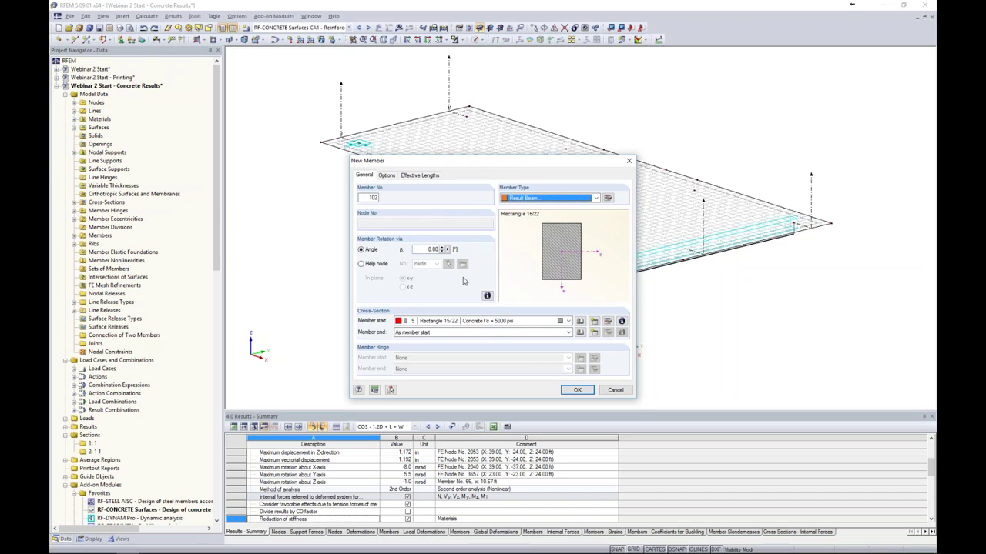
- Set the result beam to integrate within a general cuboid, with Y+ 2 ft and both Z+ and Z- 1 ft
left_click(608, 198)
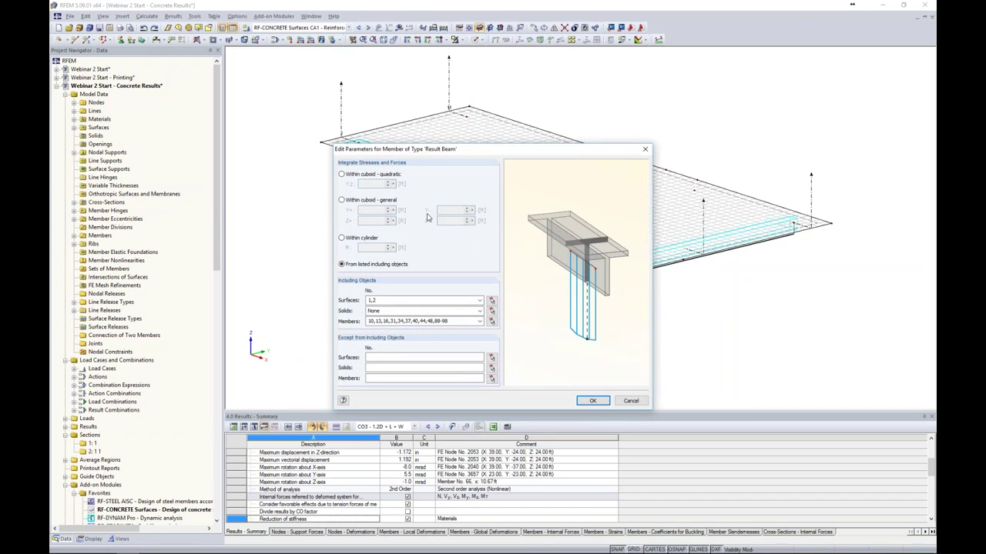
left_click(341, 200)
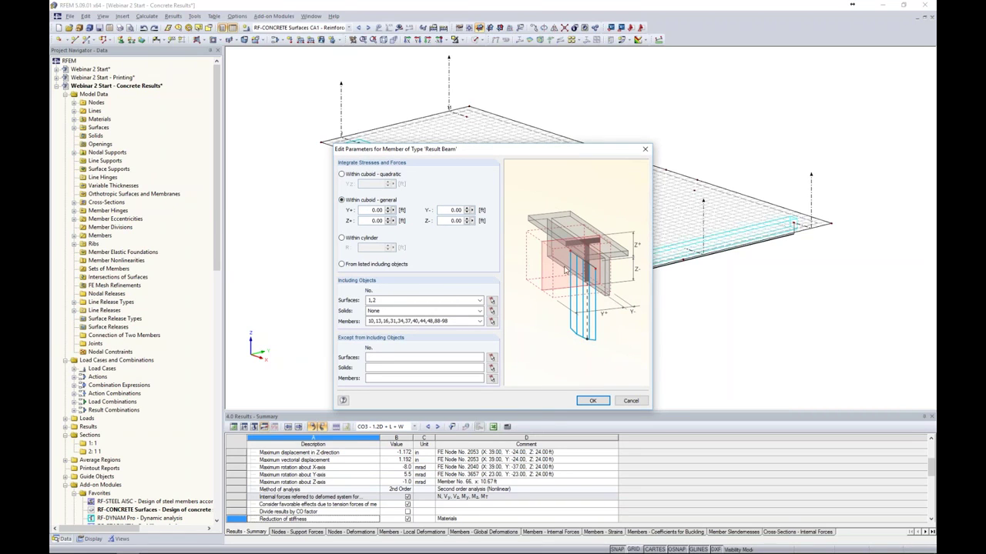
left_click_drag(367, 210, 479, 211)
type("2")
left_click(372, 221)
double_click(372, 221)
type("1")
key("Tab")
type("1")
left_click(591, 401)
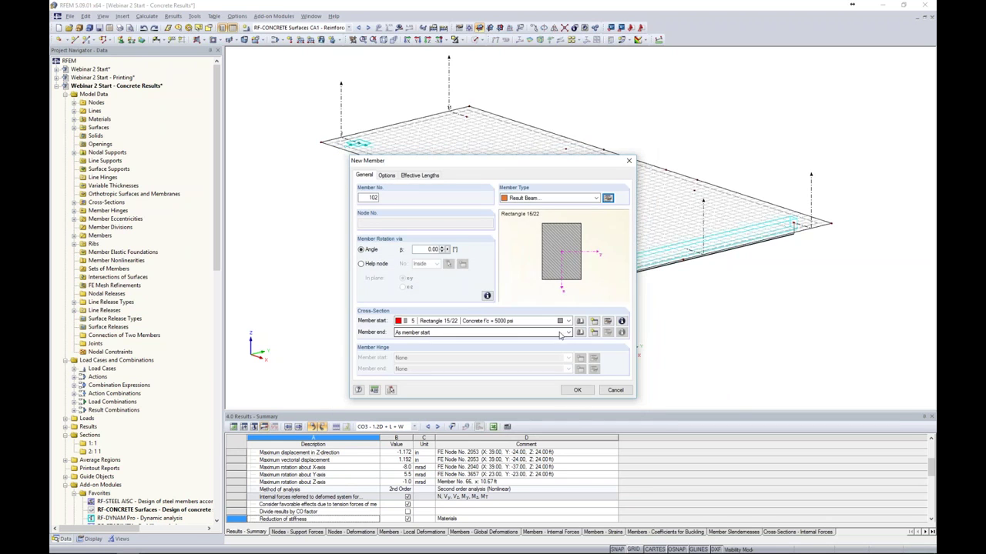
- Draw the result beam lengthwise across the top slab, 62 ft from the short edge's midpoint to the opposite edge, accepting deletion of existing results
key("Return")
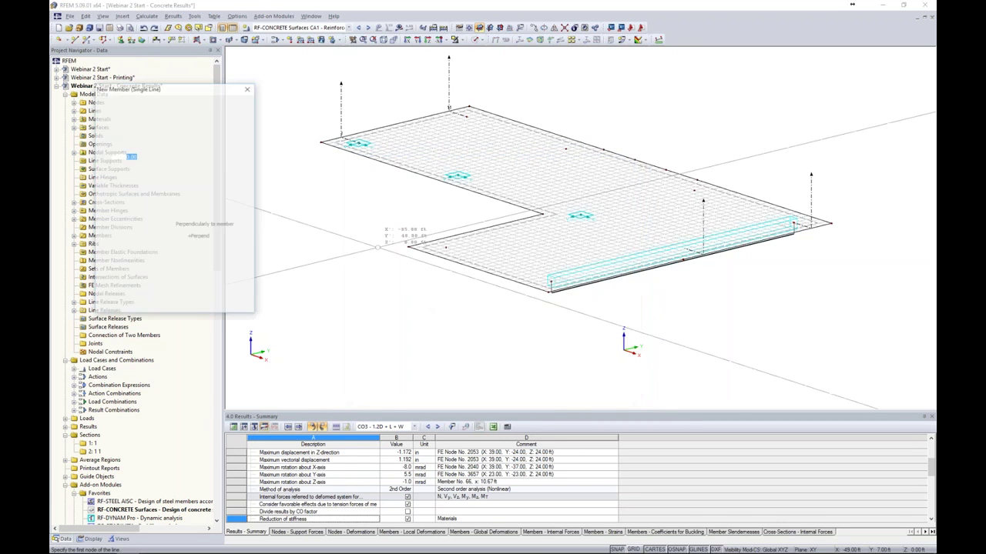
middle_click_drag(395, 204, 413, 257)
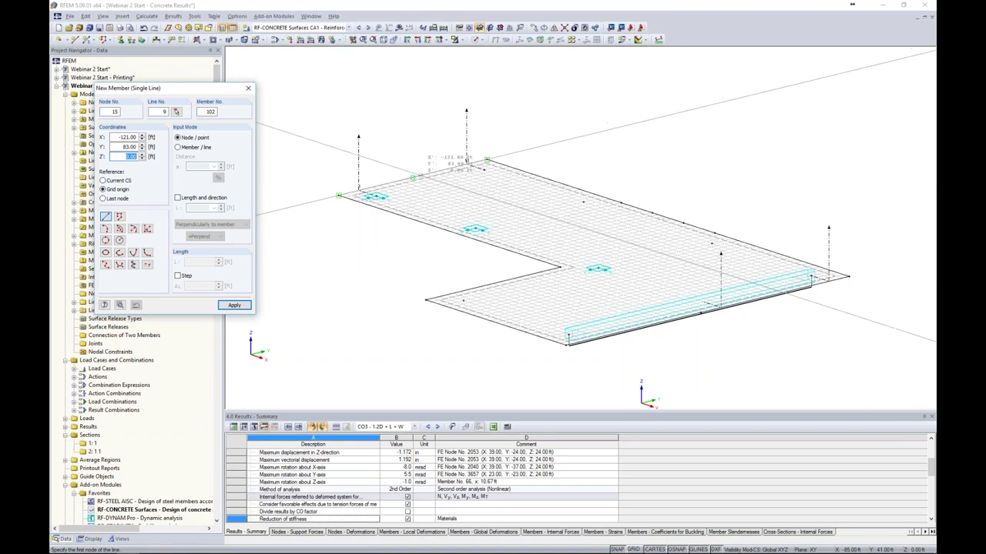
key("Return")
left_click(412, 178)
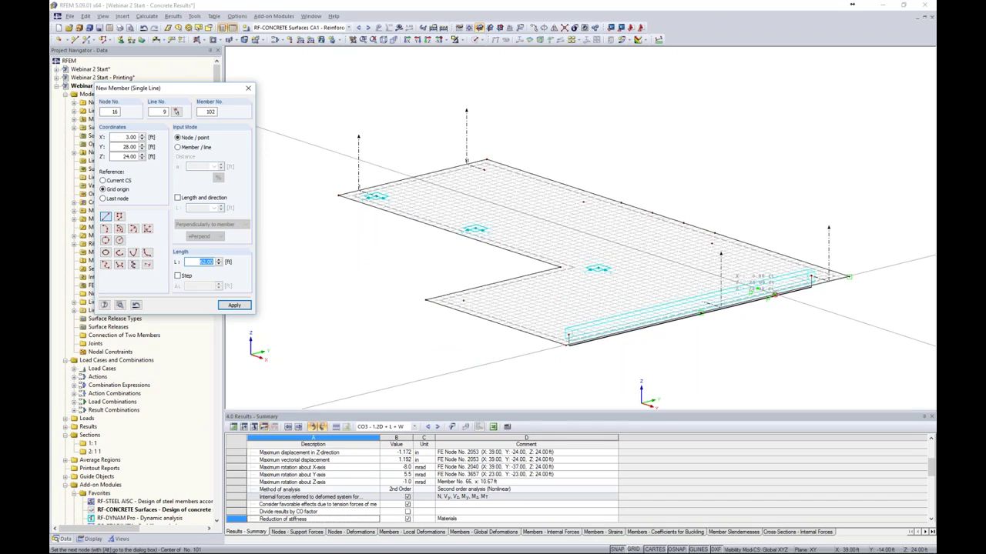
key("Return")
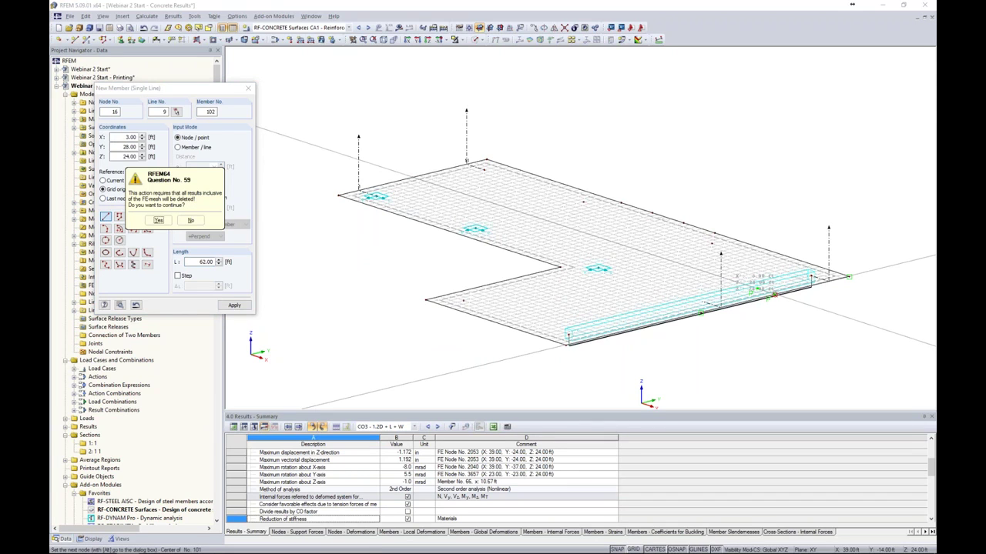
left_click(157, 220)
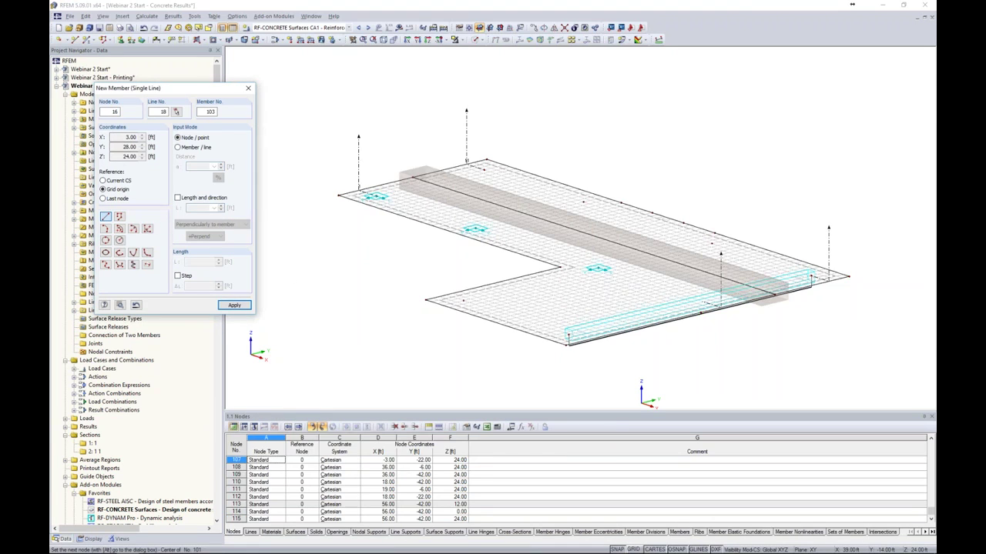
key("Escape")
- Inspect the result beam's integration cuboid around the top slab in the Solid Transparent Display Model
mouse_move(333, 289)
middle_mouse_down("ctrl")
mouse_move(327, 255)
mouse_move(259, 229)
mouse_move(659, 283)
middle_mouse_up("ctrl")
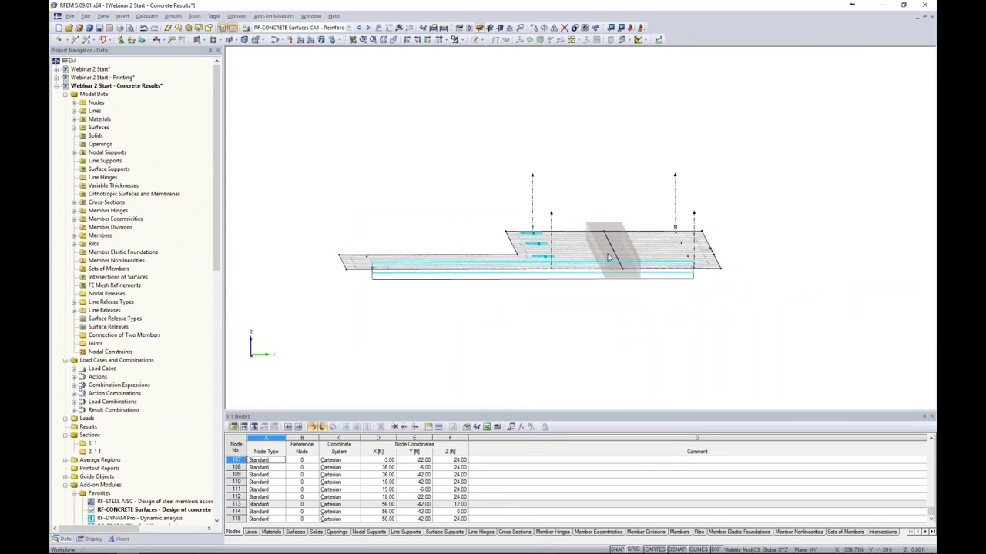
left_click(477, 39)
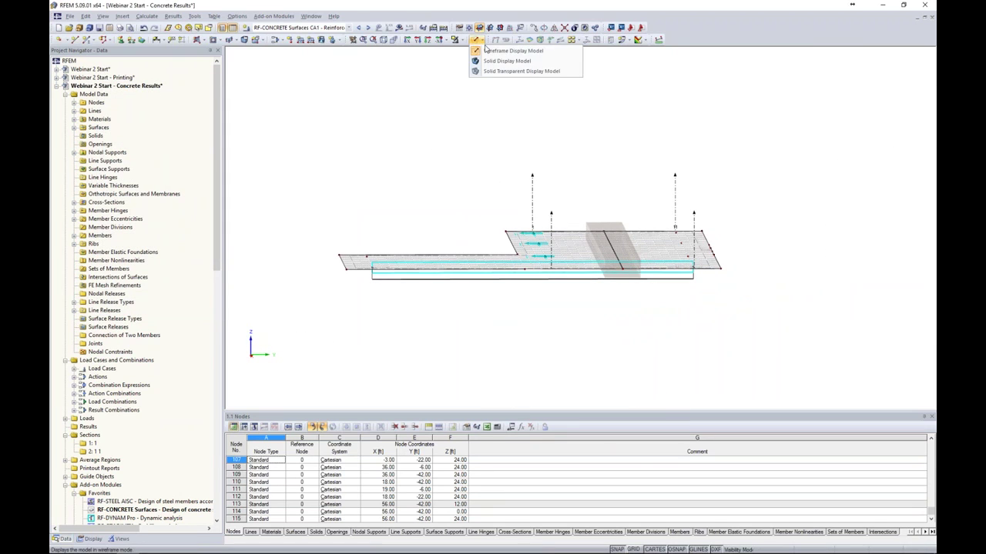
left_click(485, 72)
middle_click_drag(477, 177, 692, 171, "ctrl")
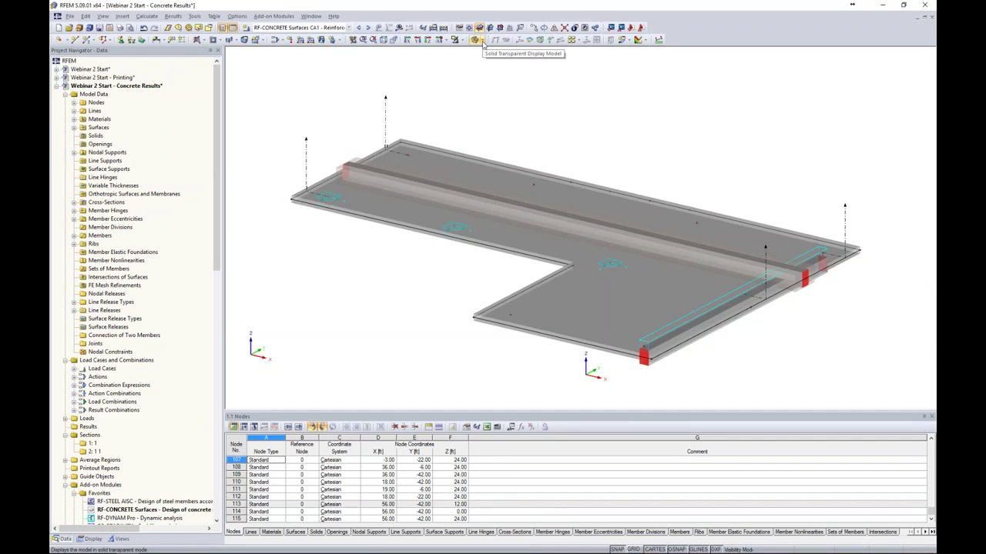
- Select load combination CO2 - 1.2D + 1.6L, hide its loads and calculate its results
left_click(348, 28)
left_click(332, 60)
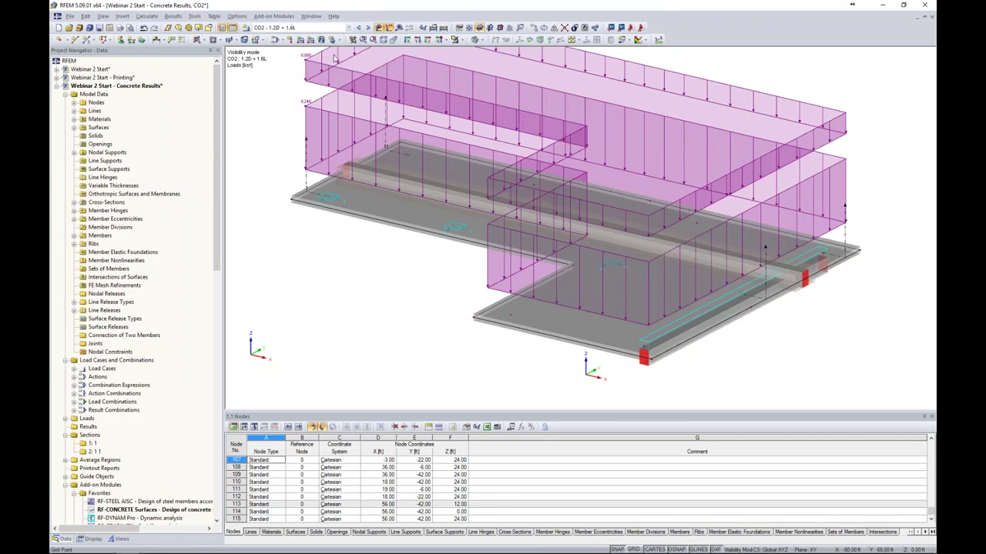
left_click(378, 28)
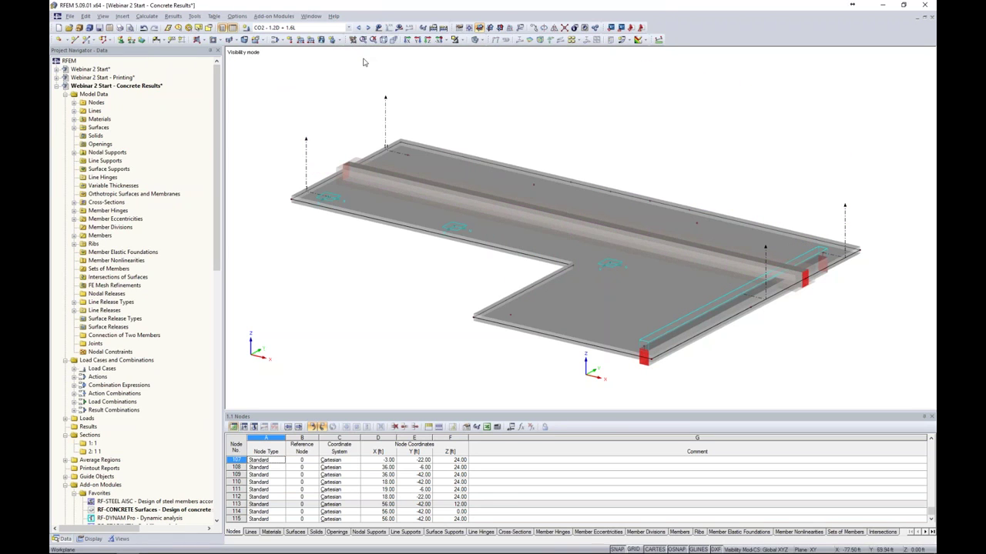
left_click(399, 27)
left_click(474, 297)
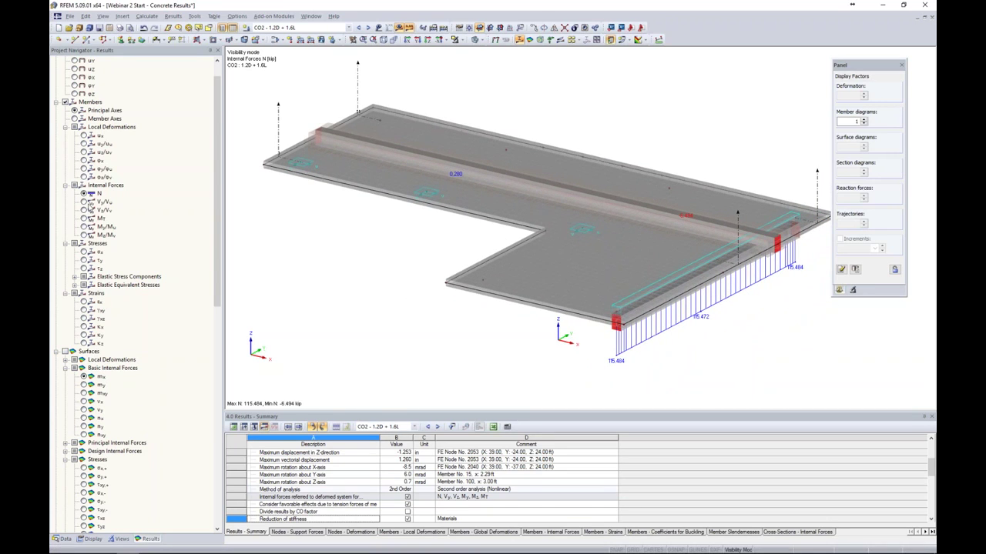
- Display the member My/Mu moment diagrams and switch the model to wireframe display
left_click(65, 102)
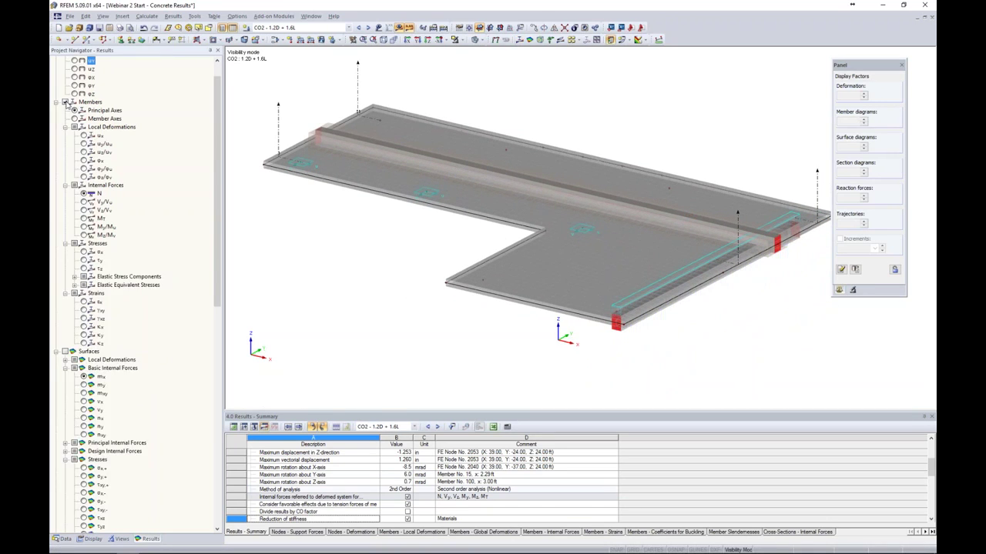
left_click(65, 102)
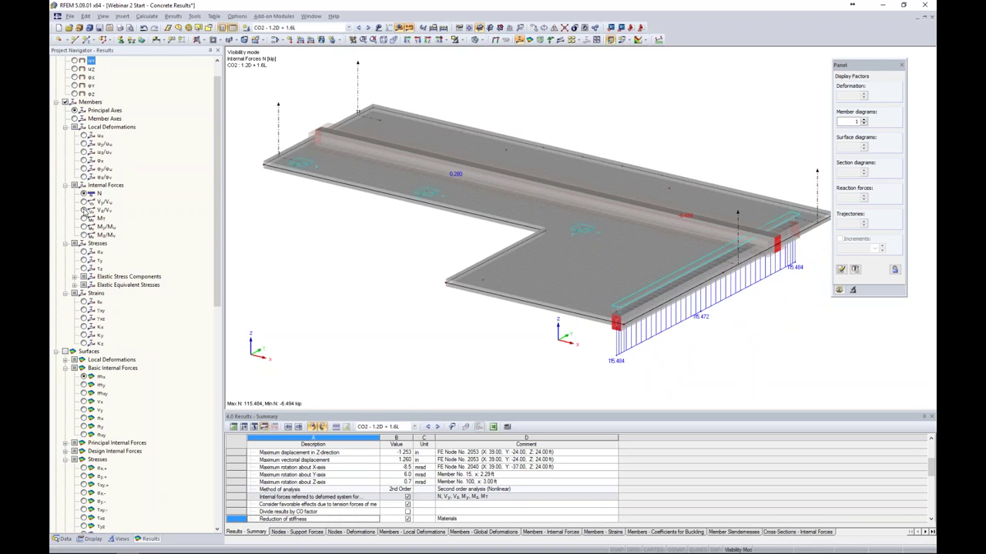
left_click(83, 226)
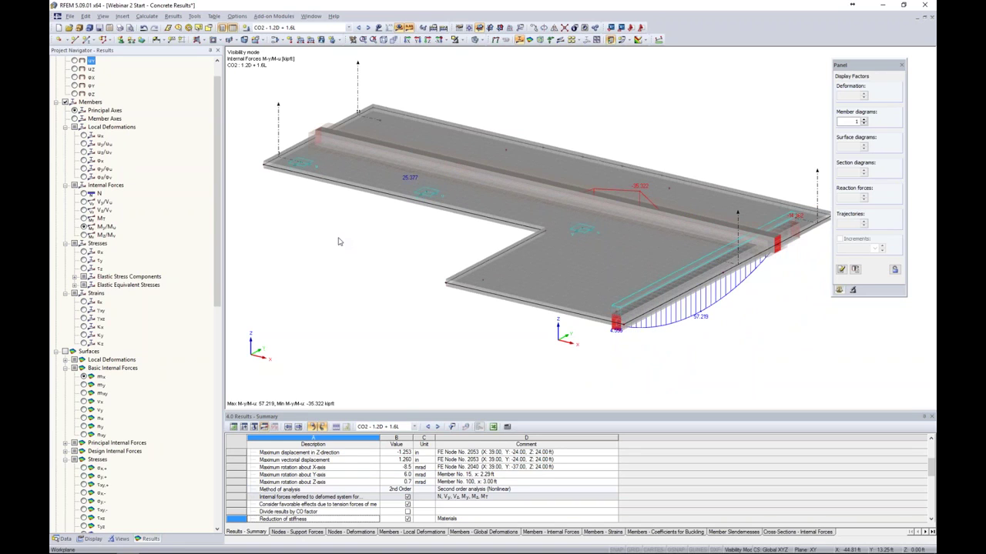
left_click(479, 39)
left_click(487, 62)
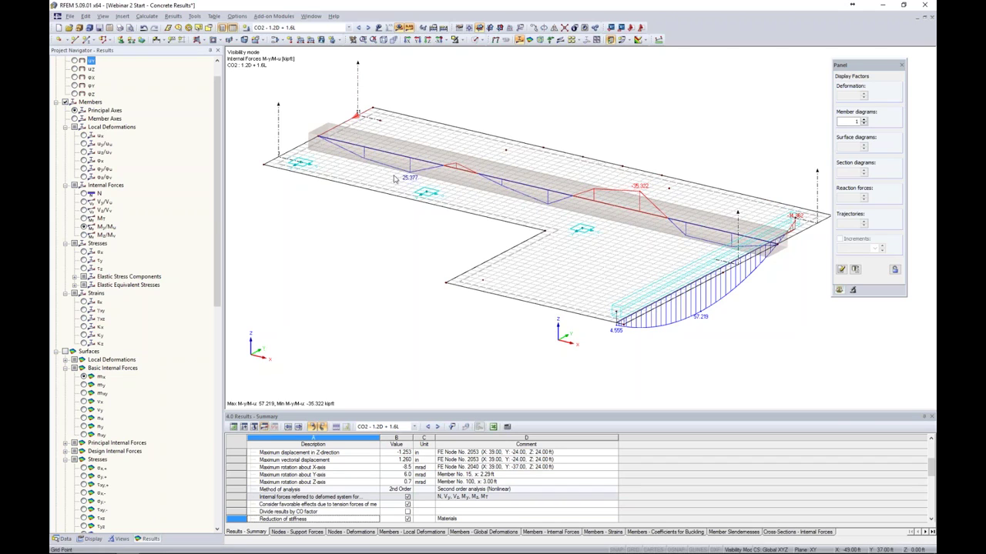
- Increase the number of member divisions for result diagrams in the global calculation parameters, and recalculate CO2
left_click(149, 16)
left_click(160, 105)
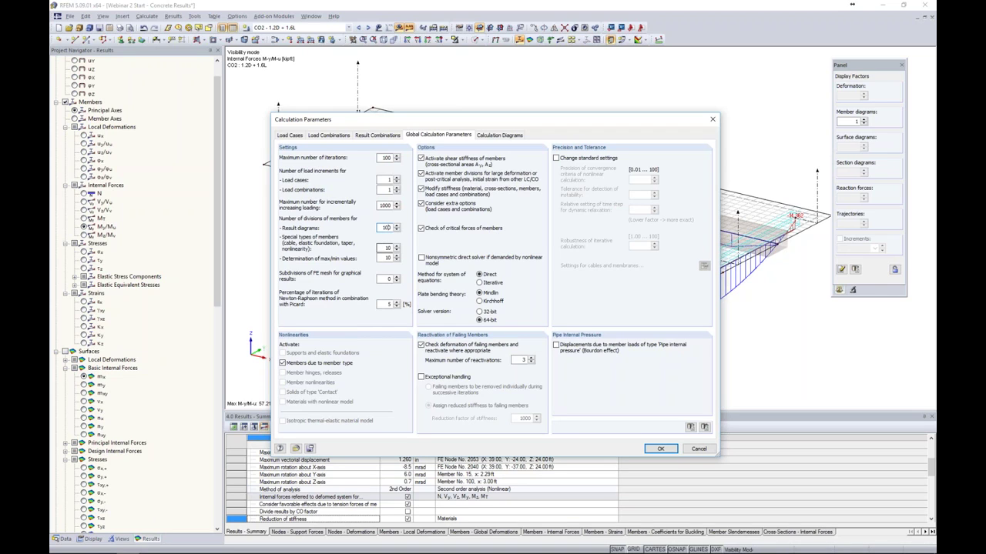
left_click(659, 449)
left_click(478, 308)
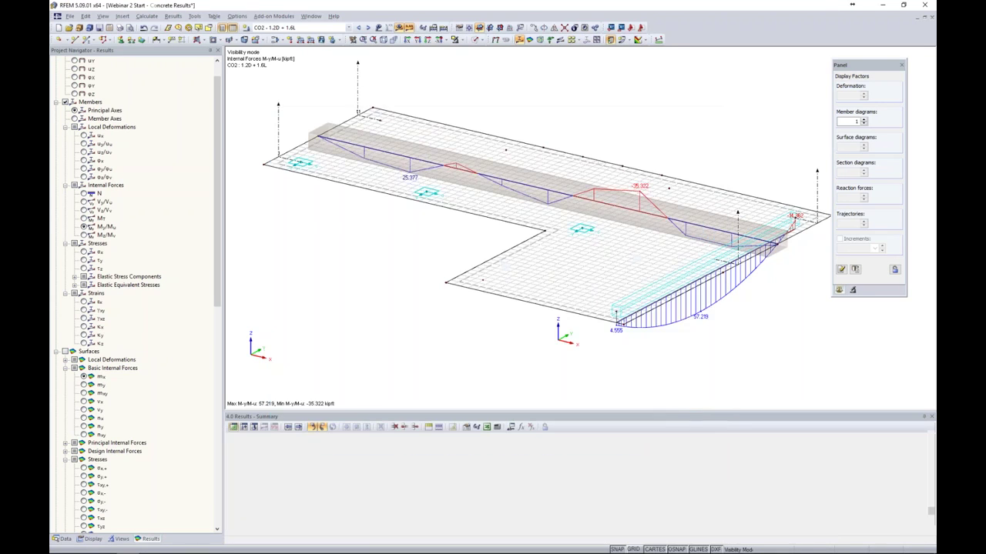
left_click(399, 29)
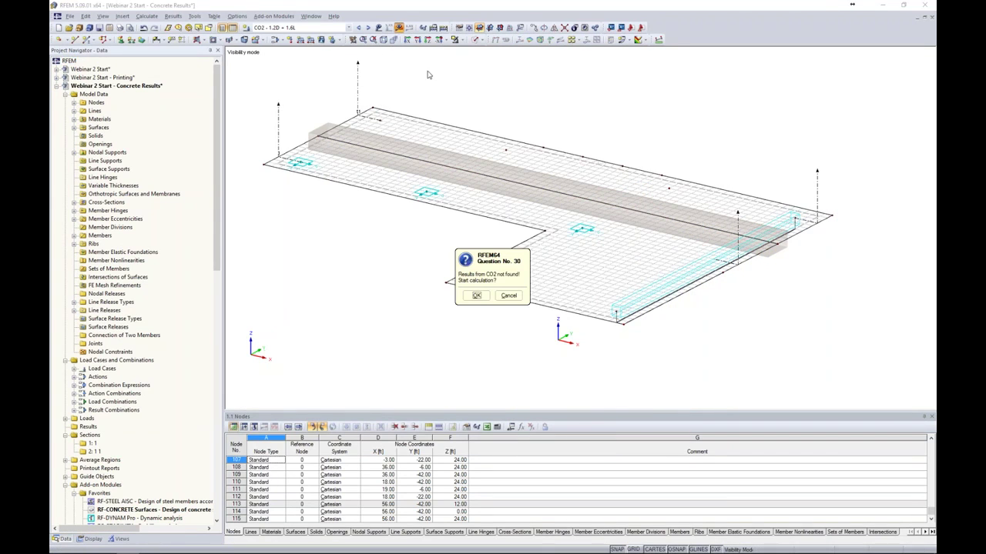
left_click(476, 296)
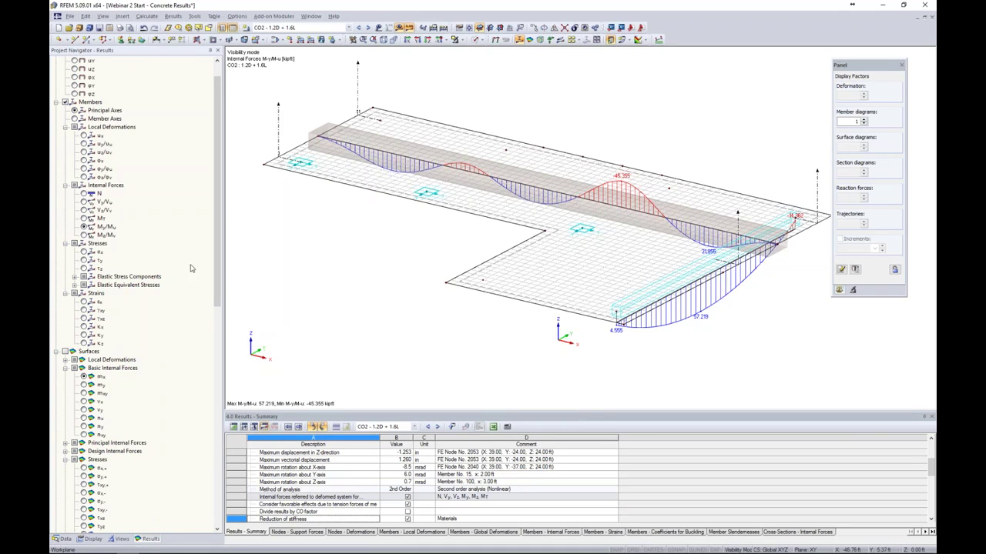
- Review the Mz/Mv, N, Vy/Vu and Vz/Vv diagrams along the result beam
left_click(84, 235)
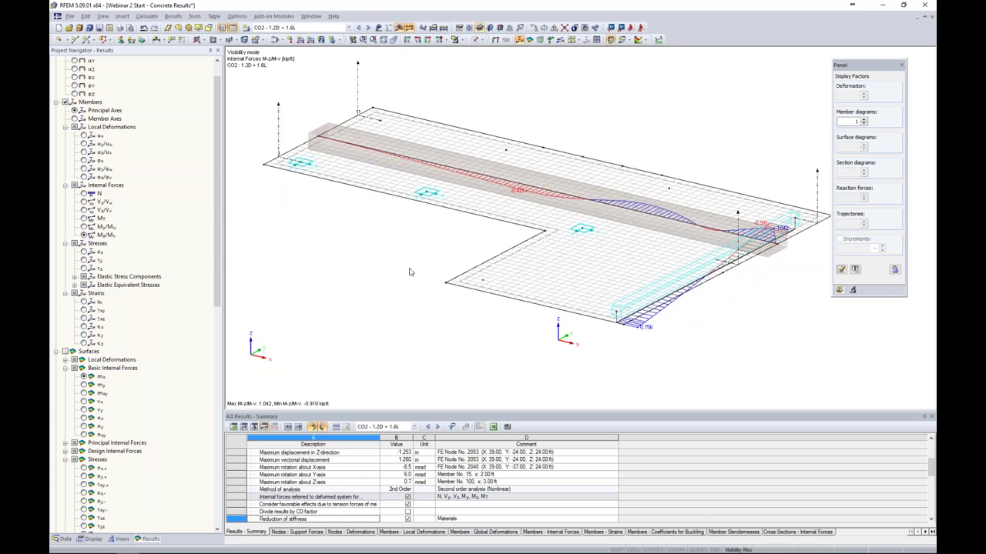
middle_click_drag(442, 257, 432, 294, "ctrl")
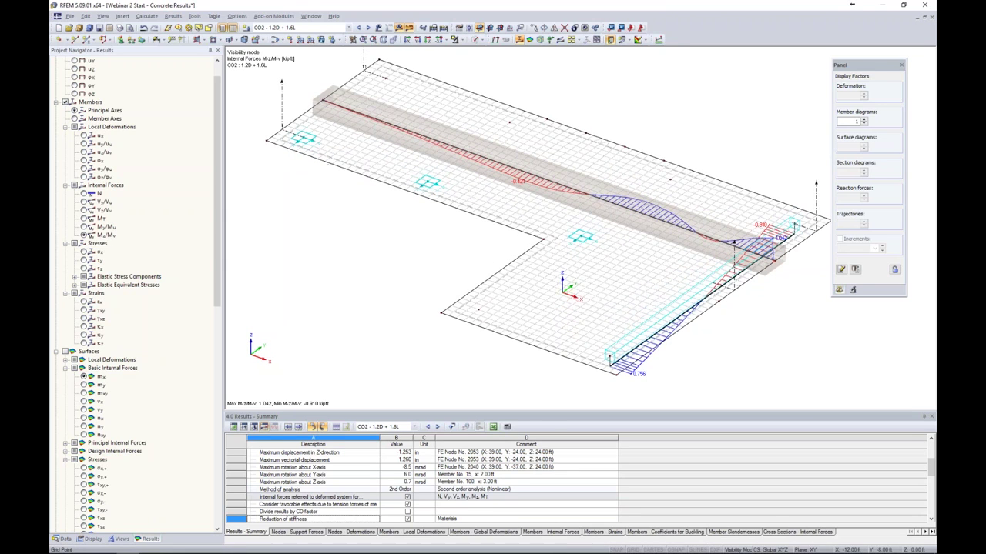
left_click(84, 193)
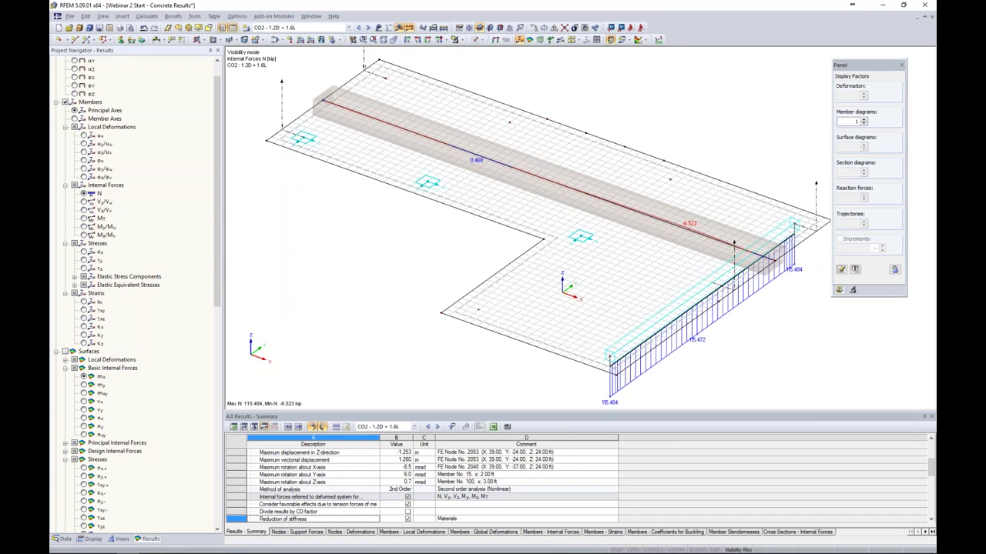
left_click(84, 202)
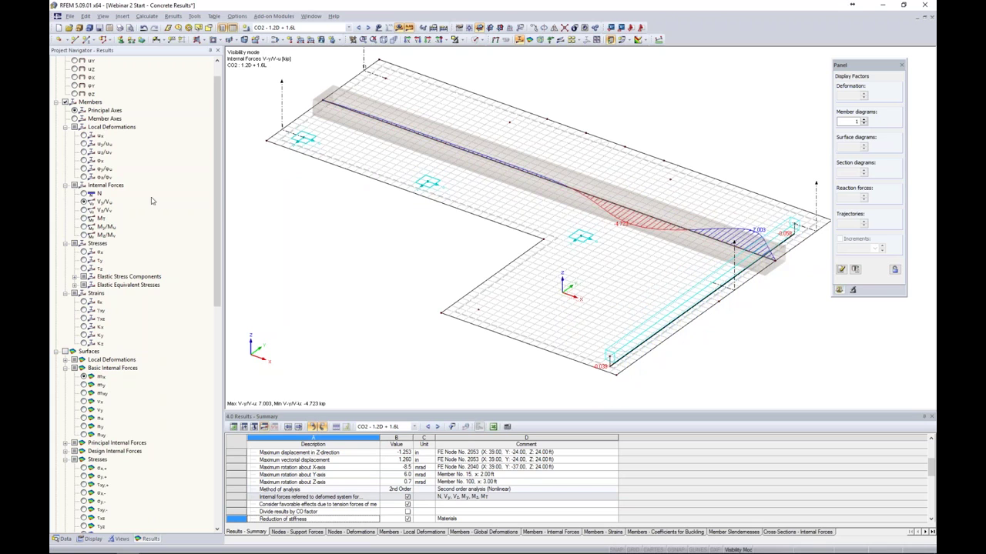
left_click(84, 210)
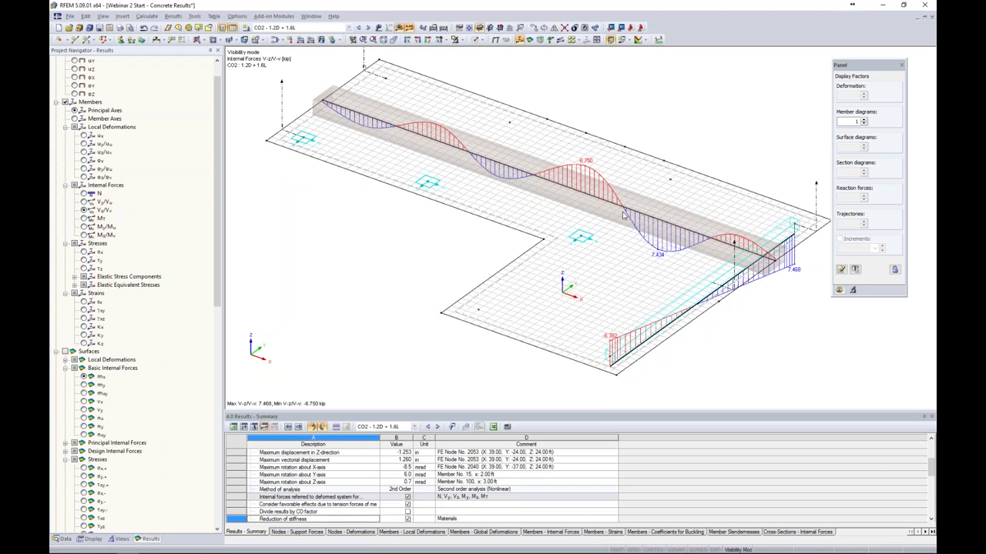
middle_click_drag(751, 274, 756, 317, "ctrl")
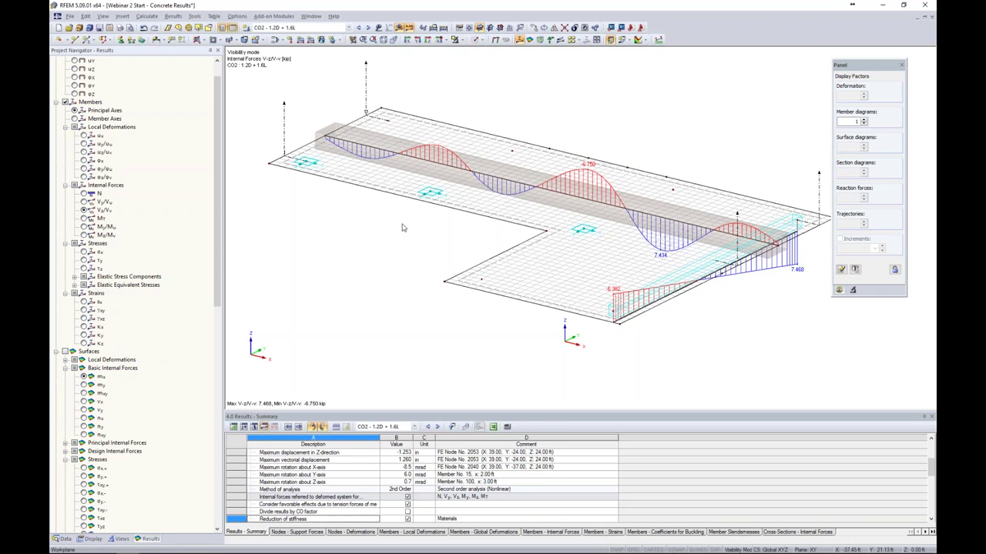
- Show the whole building model again and turn off the results display
scroll(460, 254, "down", 3)
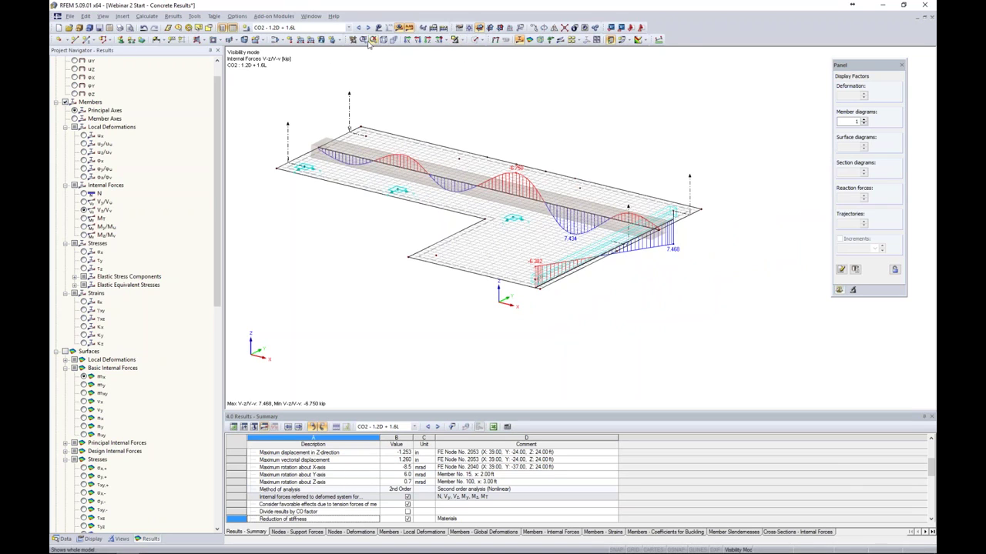
left_click(457, 39)
left_click(484, 120)
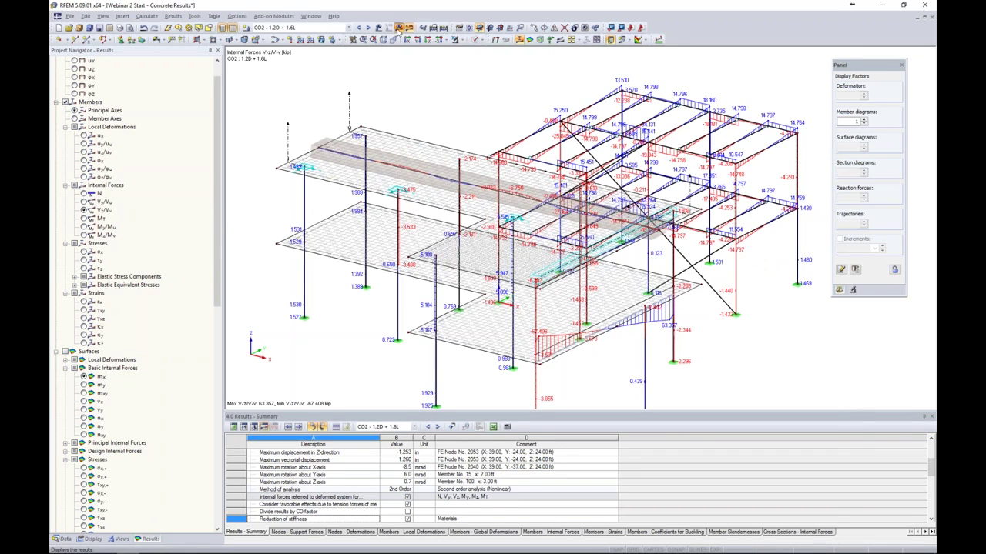
left_click(479, 28)
- Examine the steel frame's corner beam-to-column joint up close in the Solid Transparent Display Model
left_click(477, 40)
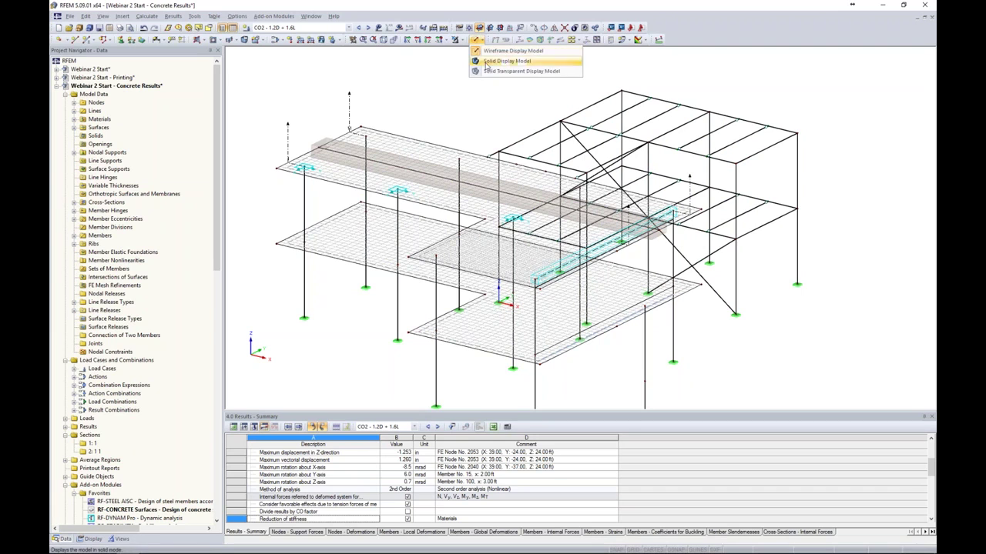
left_click(485, 74)
middle_click_drag(786, 298, 693, 285, "ctrl")
scroll(661, 163, "up", 5)
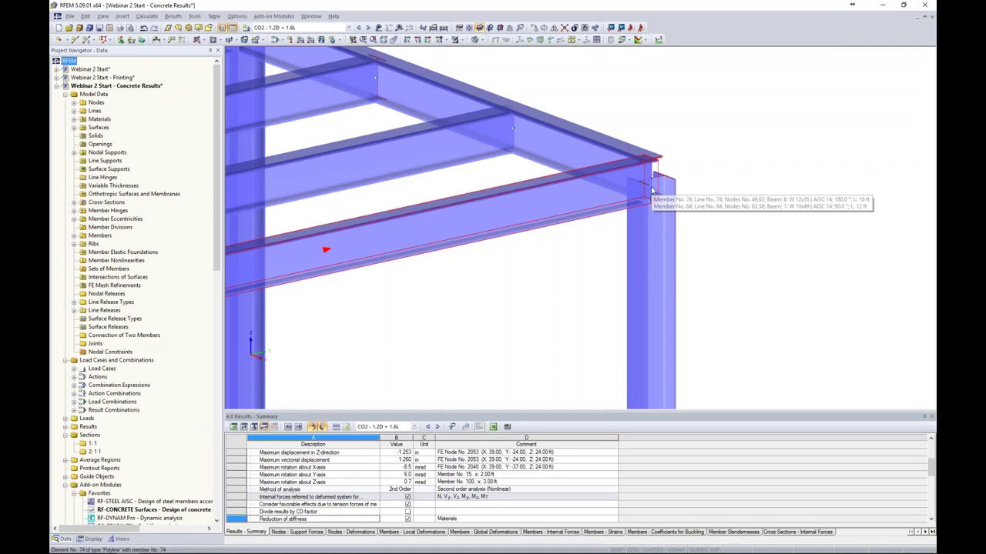
- Return to wireframe display and reverse the member orientation of the steel frame's corner column, accepting deletion of the results
left_click(477, 39)
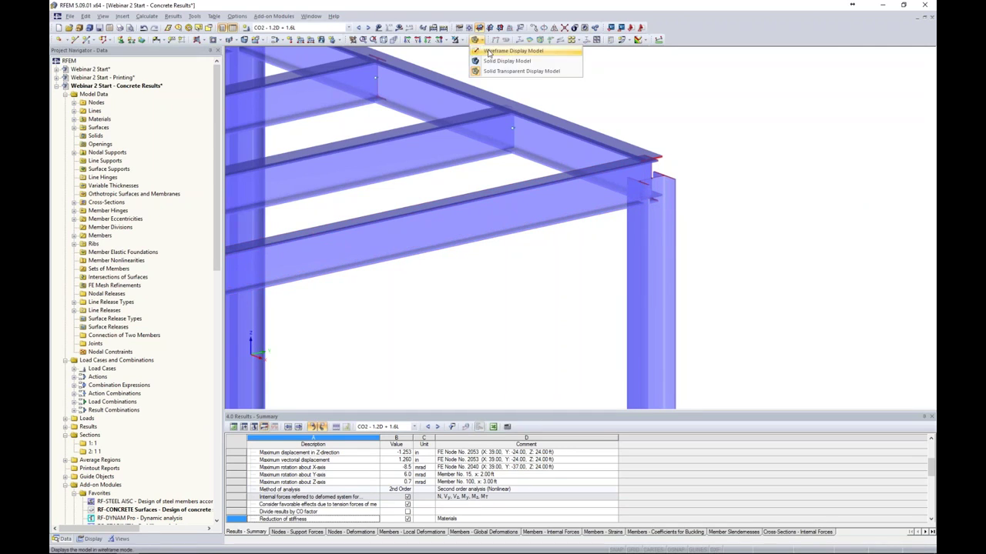
left_click(512, 51)
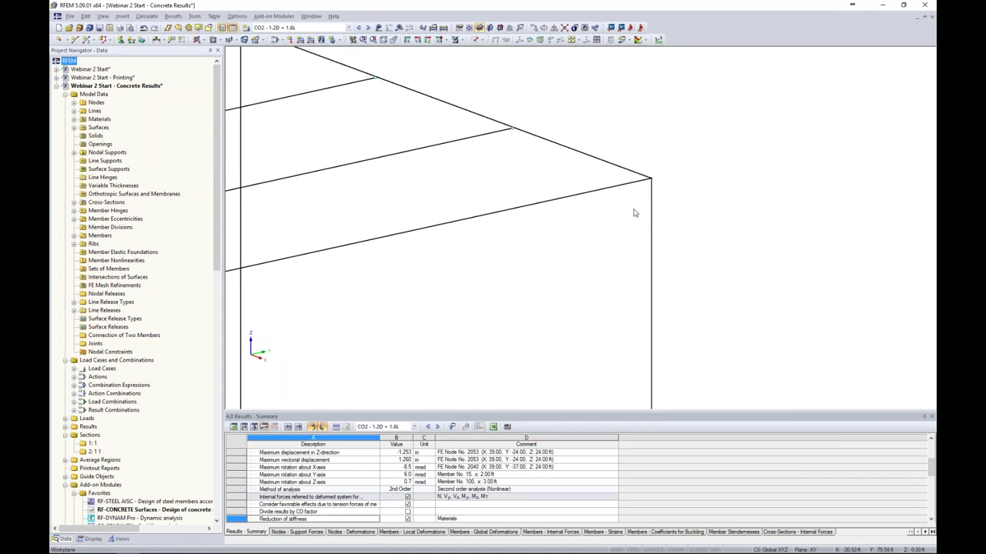
left_click(604, 192)
scroll(626, 140, "down", 1)
scroll(601, 116, "down", 2)
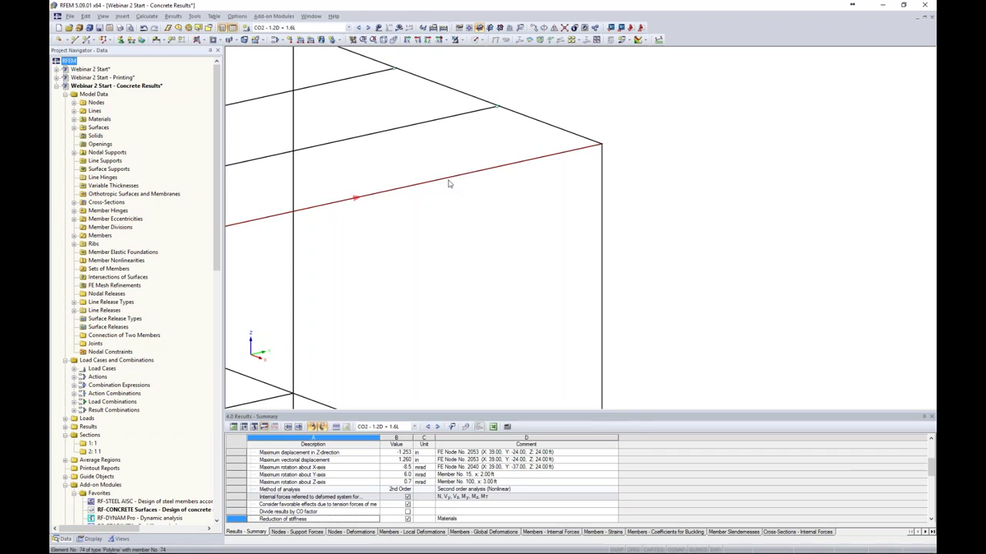
right_click(603, 158)
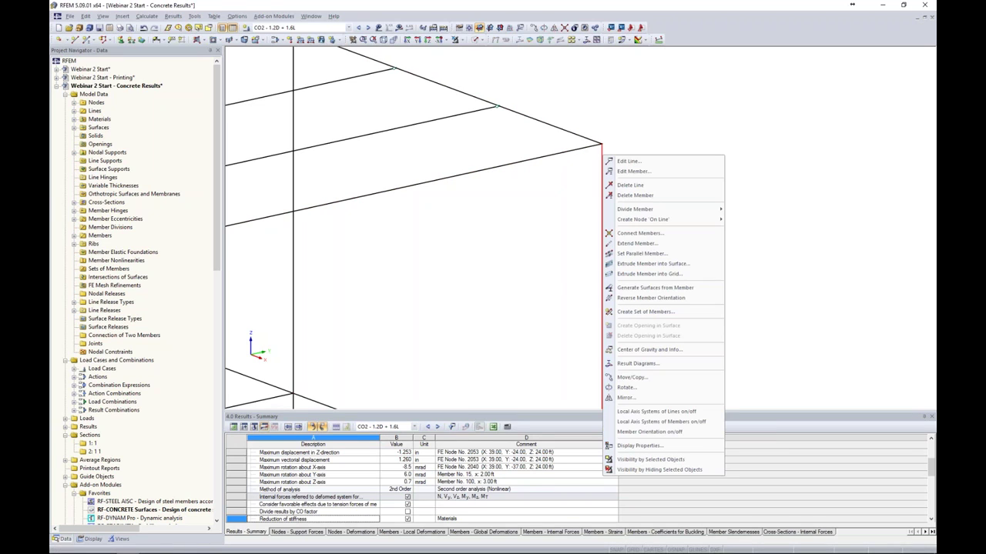
left_click(631, 302)
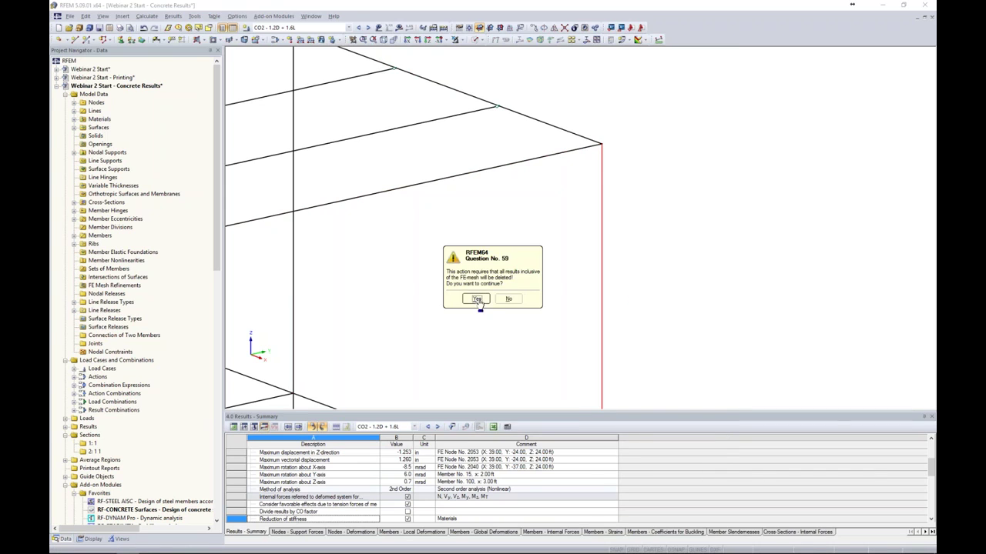
left_click(475, 299)
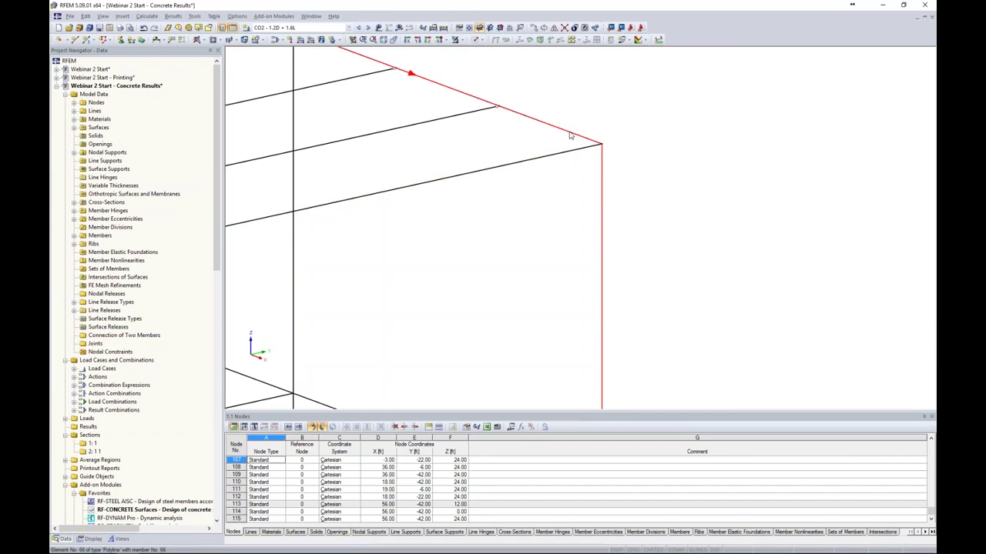
- Divide the two beams and the column meeting at the steel frame's corner with a new intermediate node 3 ft from each member end
left_click_drag(605, 215, 557, 103)
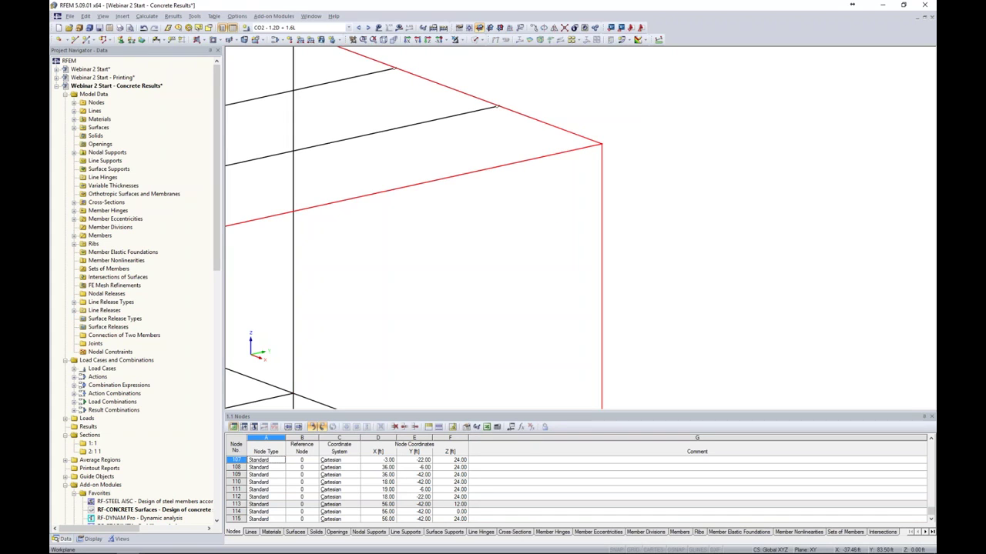
right_click(558, 129)
mouse_move(667, 149)
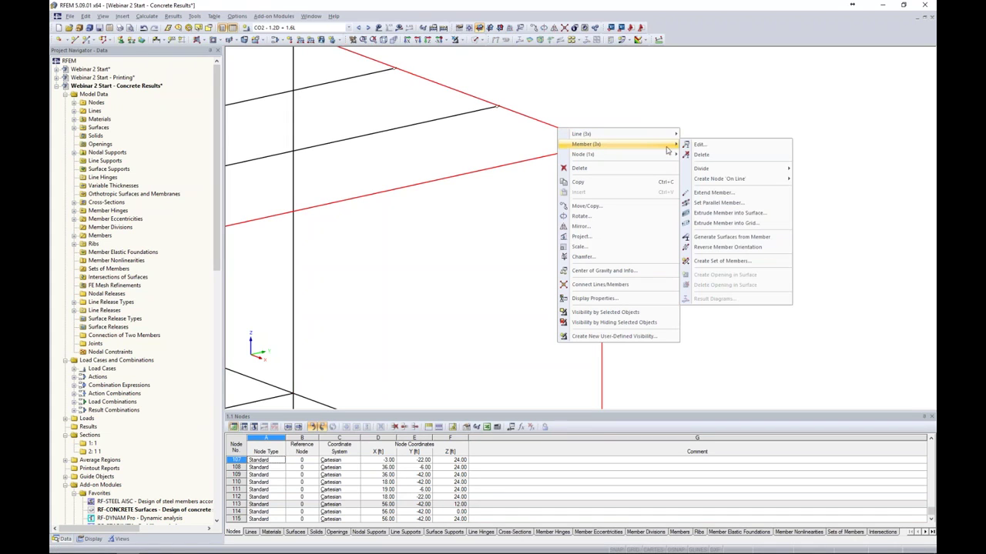
mouse_move(718, 171)
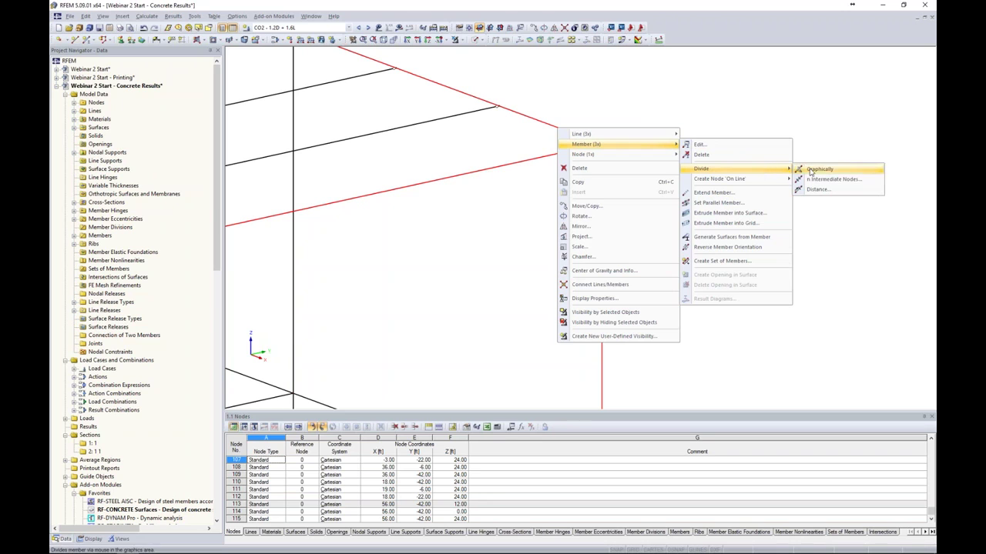
left_click(814, 190)
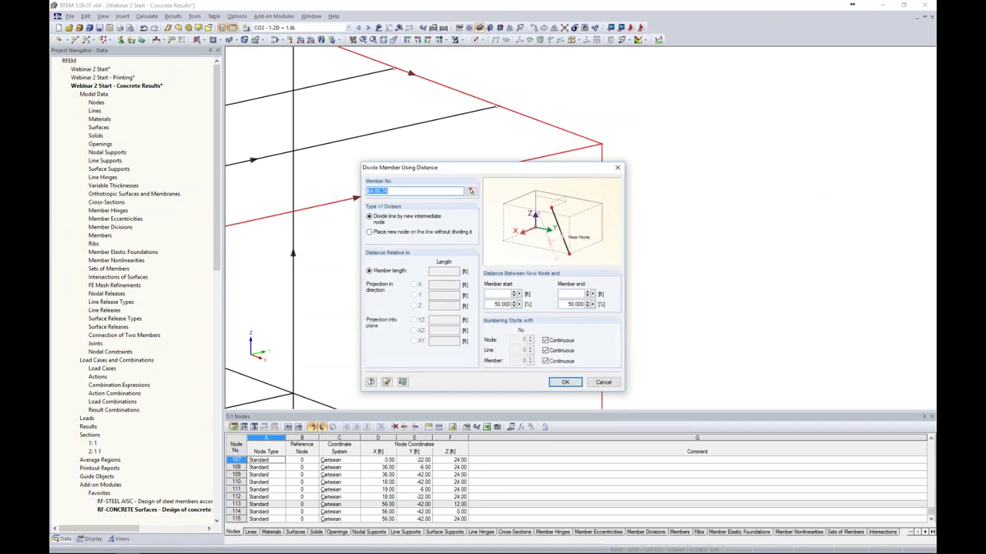
left_click_drag(554, 173, 808, 103)
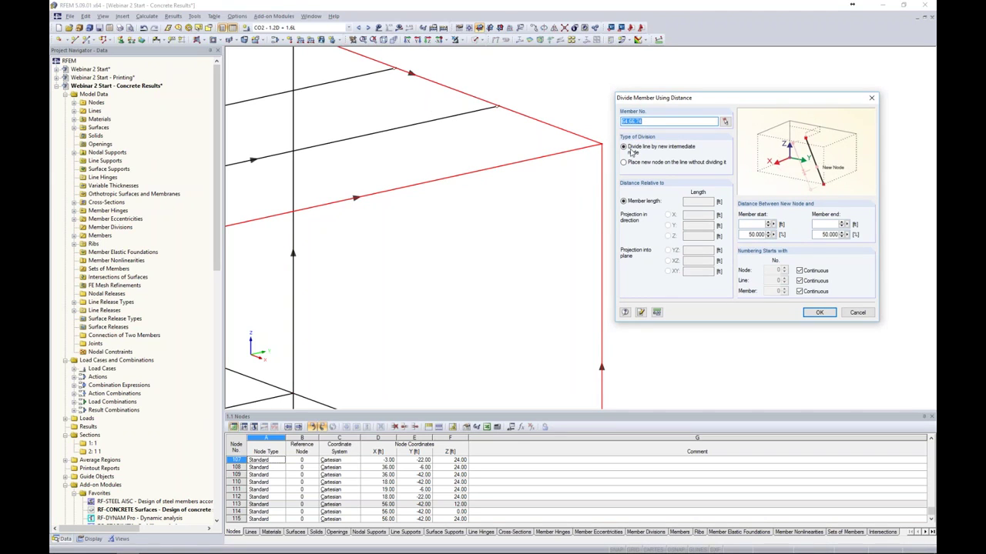
left_click(827, 223)
type("3")
left_click(818, 313)
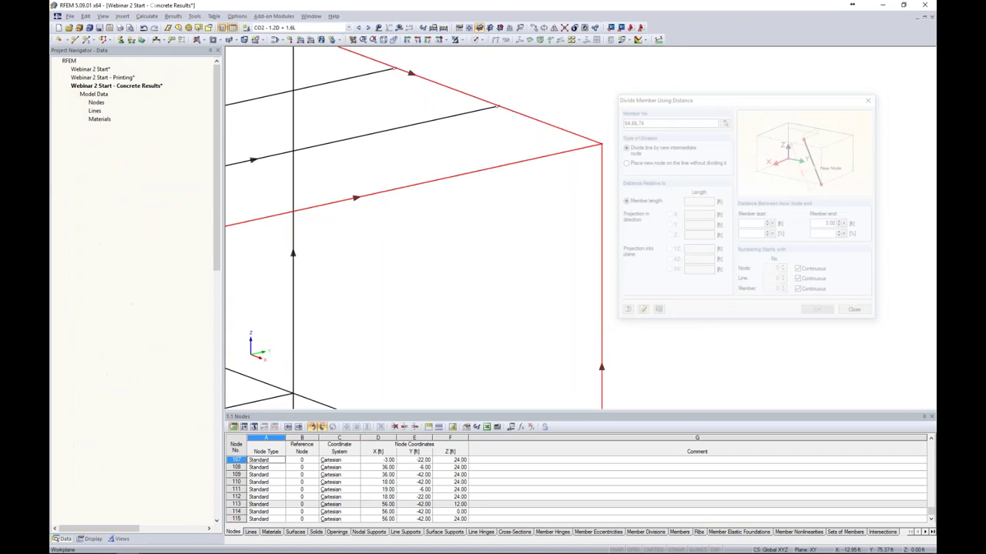
left_click(628, 188)
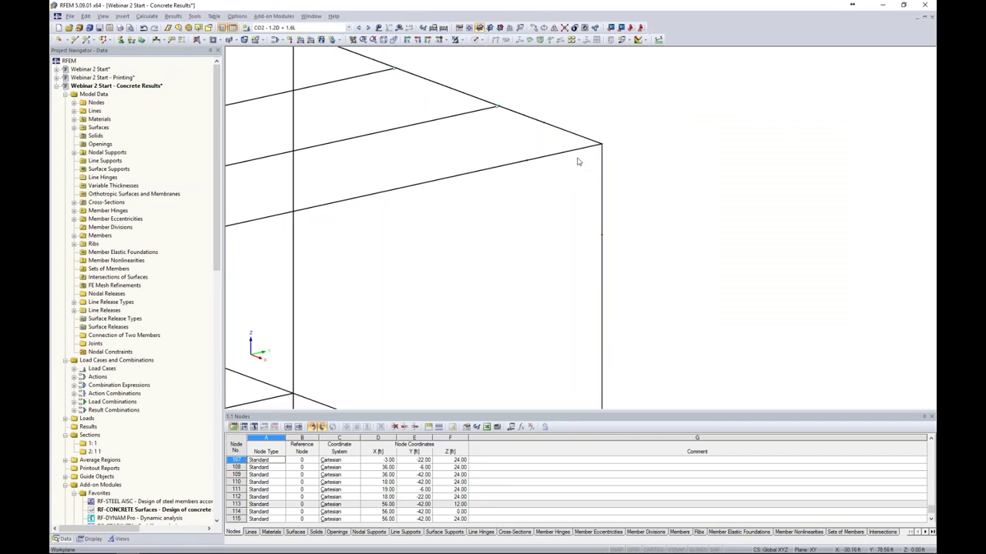
- Check the divided corner members in the Solid Transparent Display Model and return to the Wireframe Display Model
left_click(477, 39)
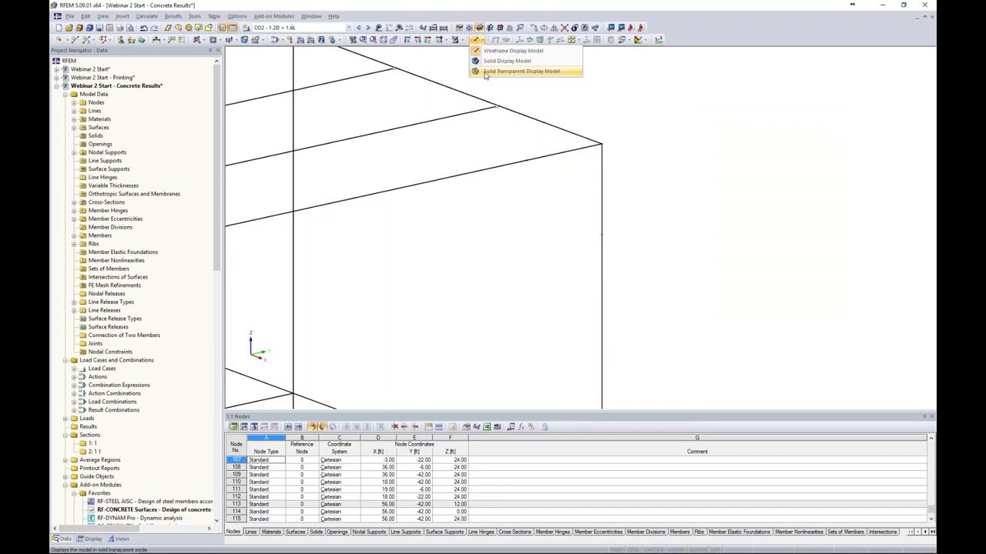
left_click(486, 72)
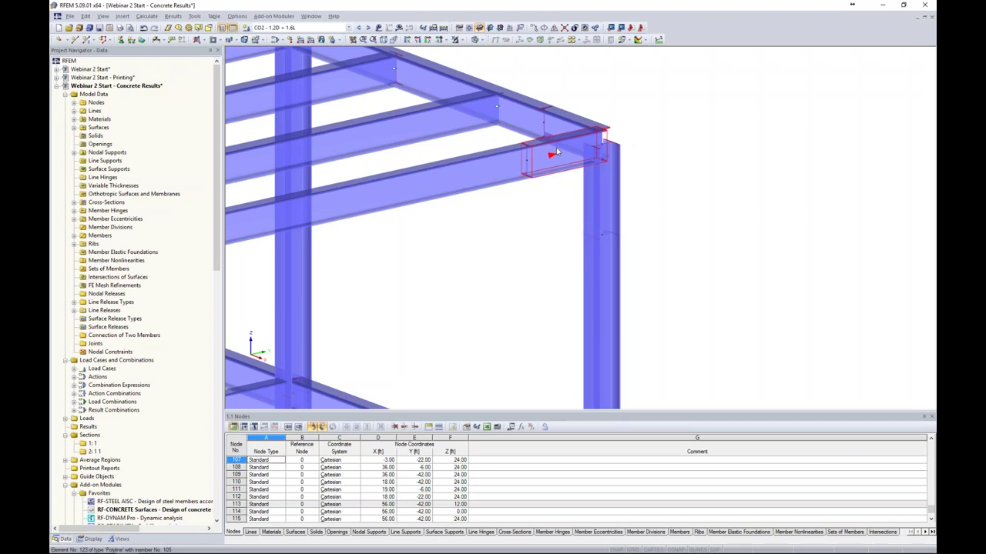
left_click(480, 40)
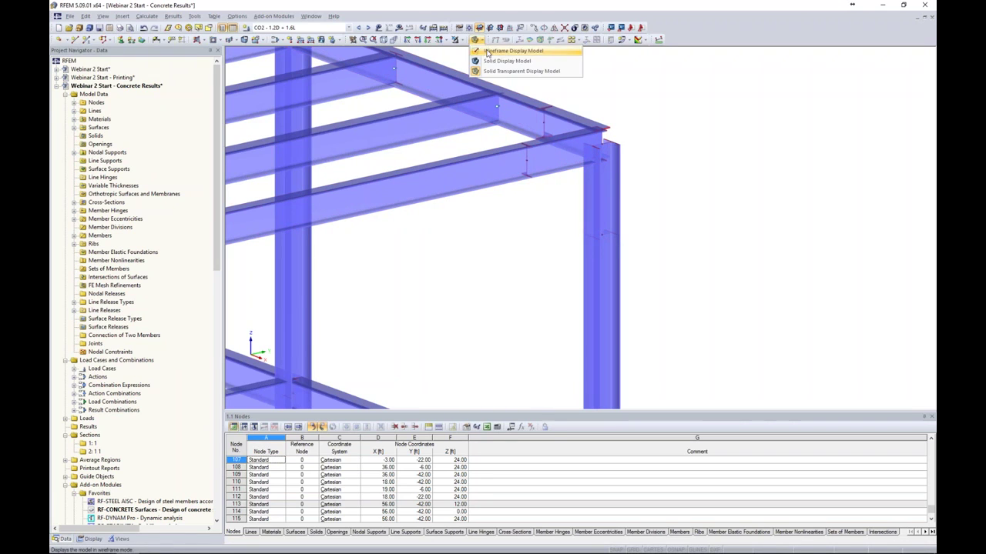
left_click(487, 52)
- Generate surfaces from the three short member segments meeting at the corner joint
left_click_drag(625, 189, 578, 114)
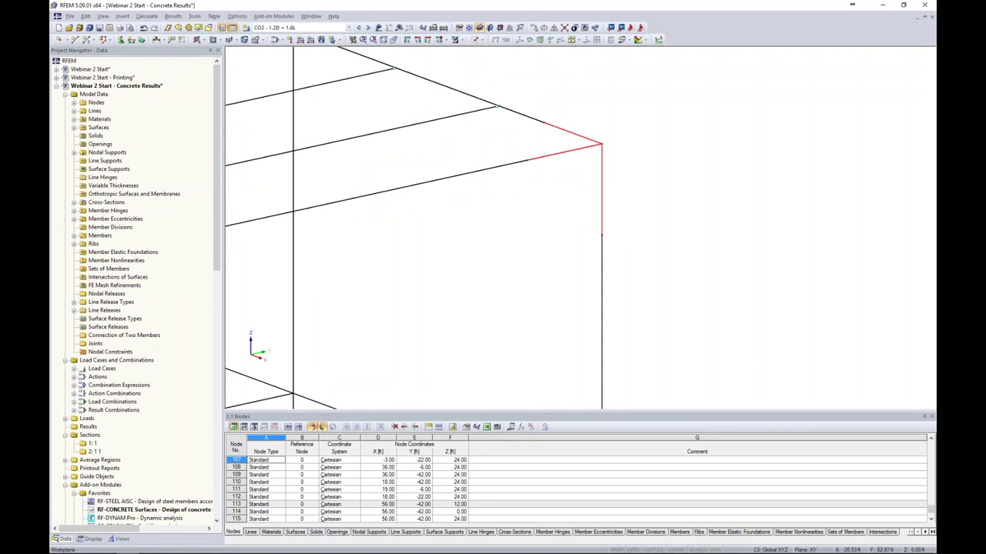
right_click(575, 152)
mouse_move(603, 168)
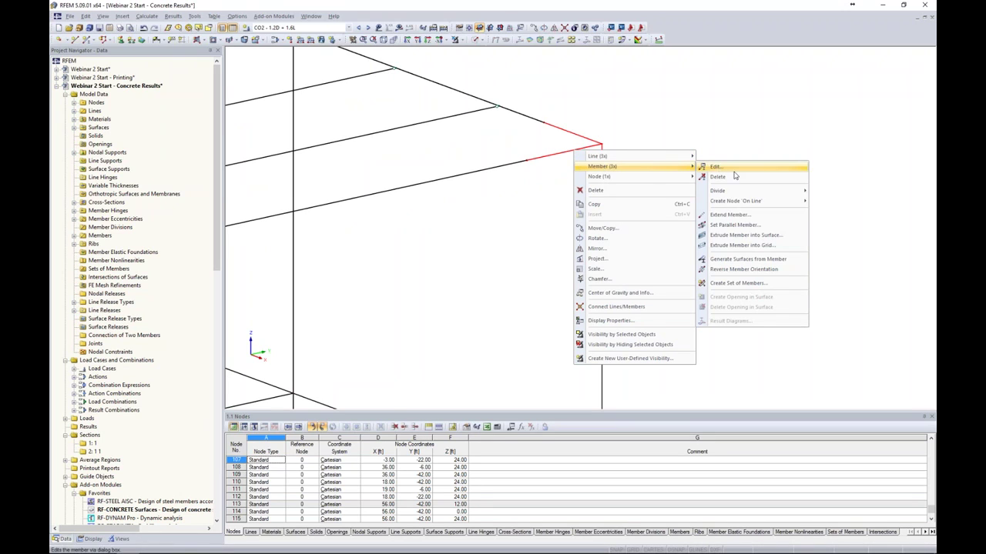
left_click(722, 261)
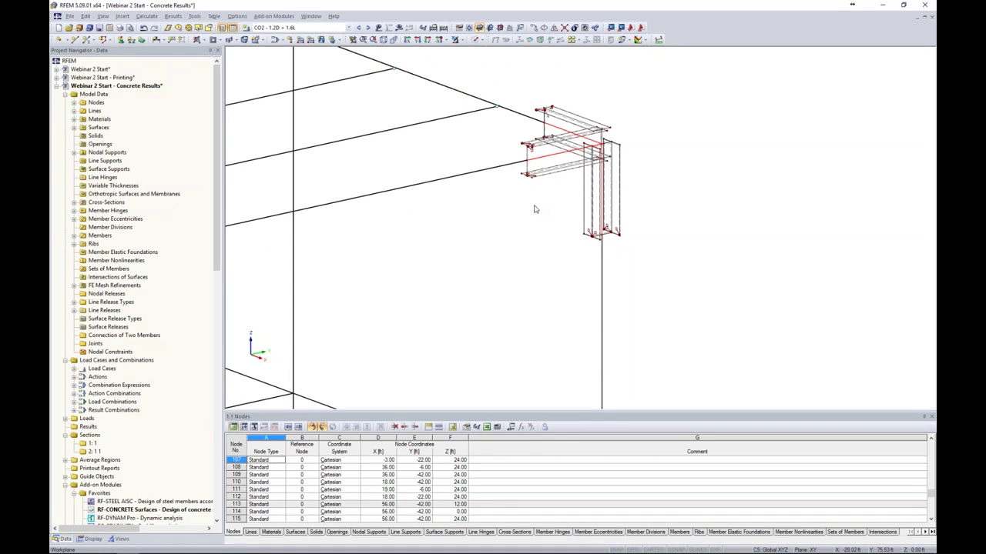
left_click(493, 170)
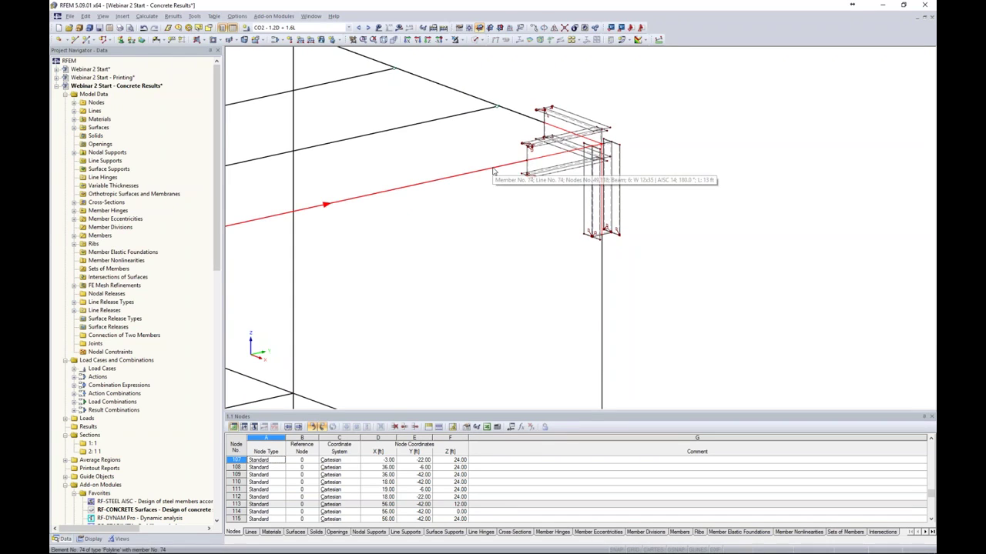
left_click(543, 163)
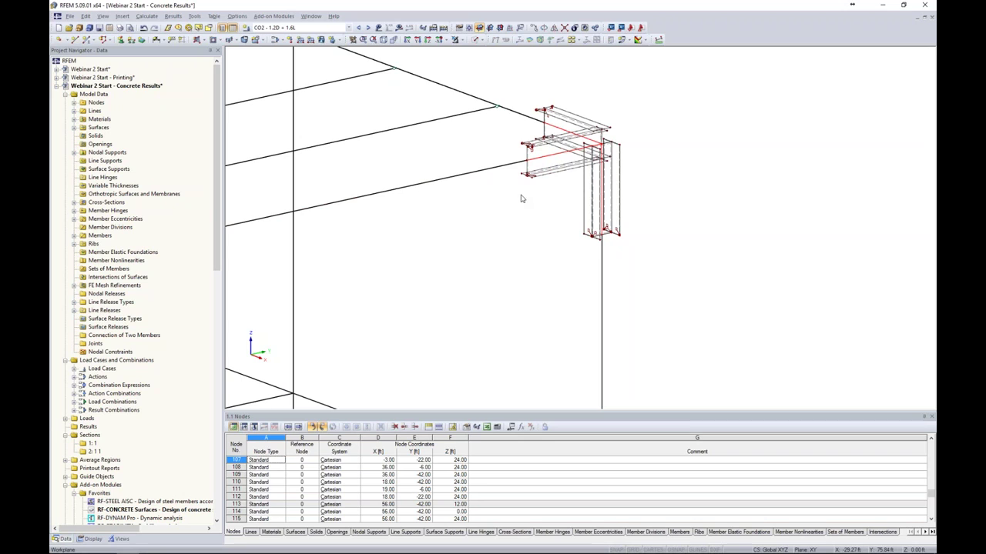
- Hide the FE mesh refinements in the model display
middle_click_drag(532, 212, 502, 249)
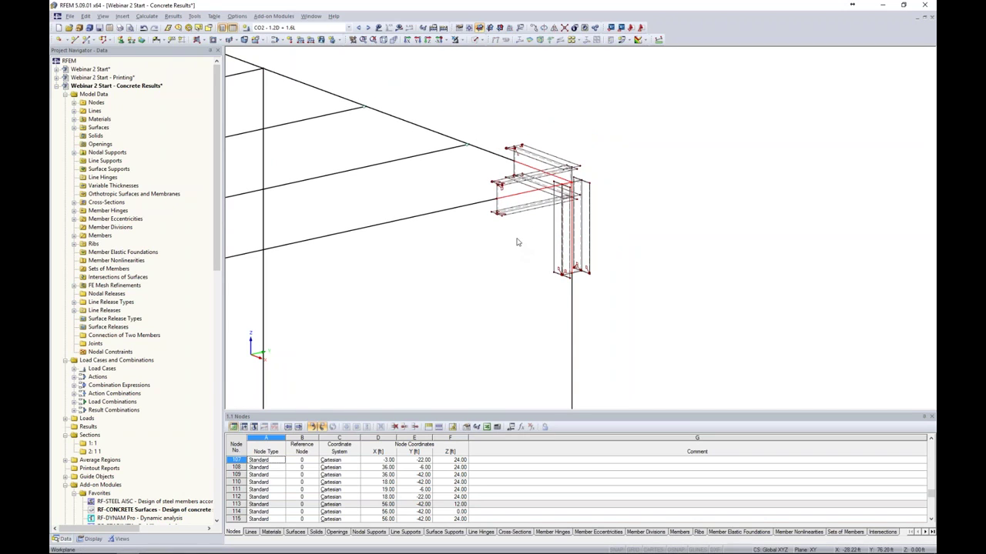
left_click(92, 539)
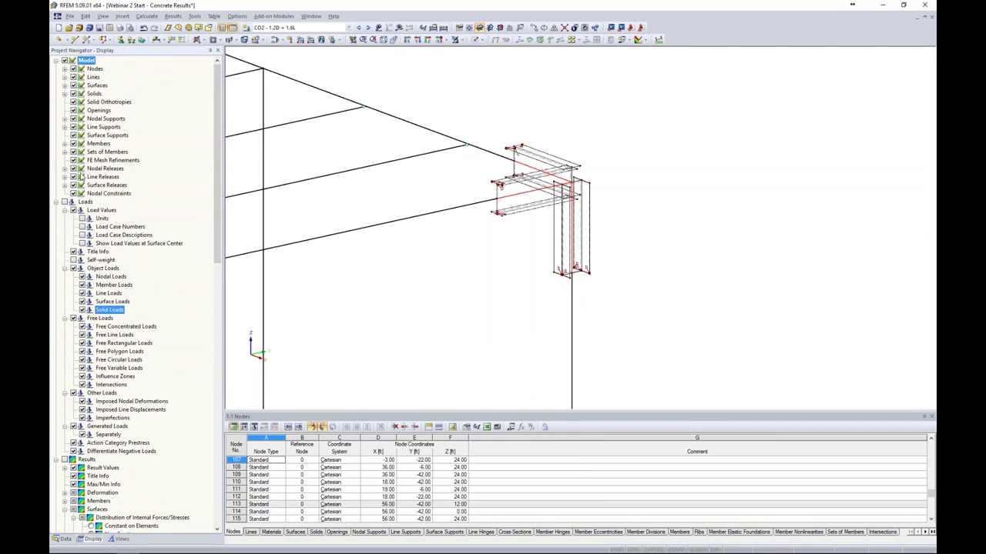
left_click(73, 160)
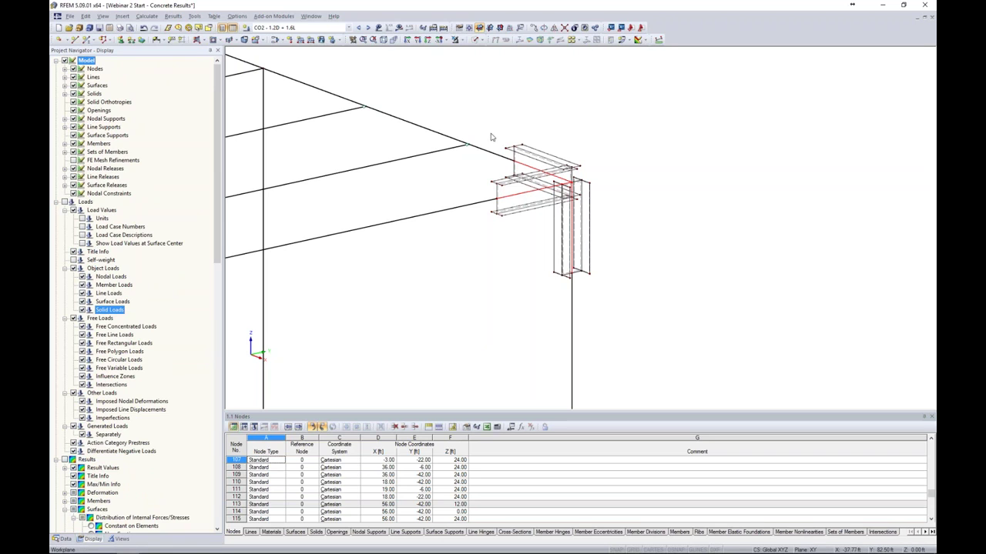
left_click_drag(480, 115, 625, 303)
left_click_drag(529, 271, 481, 120)
- Review the properties of the adjoining W 12x35 beam member and of the generated beam web surface
double_click(471, 208)
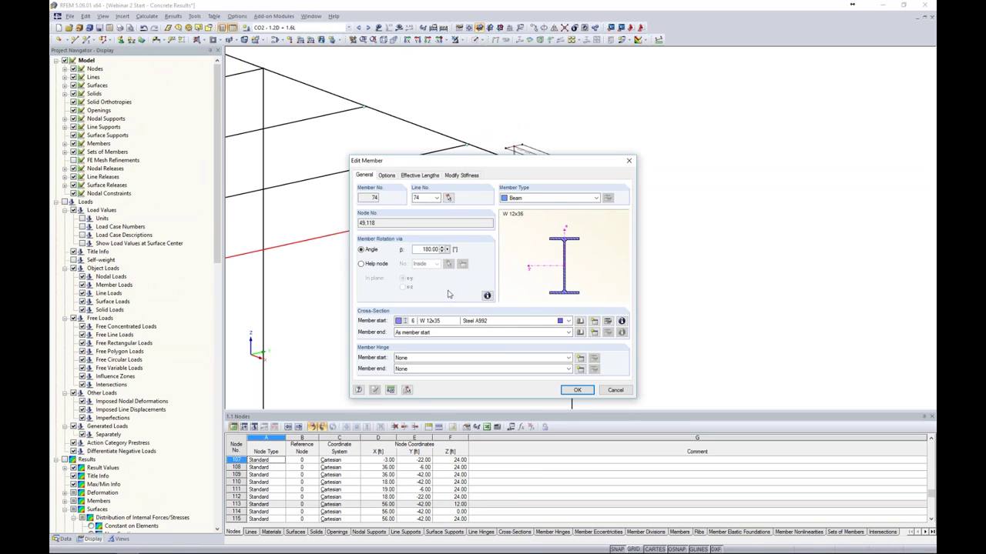
left_click(579, 391)
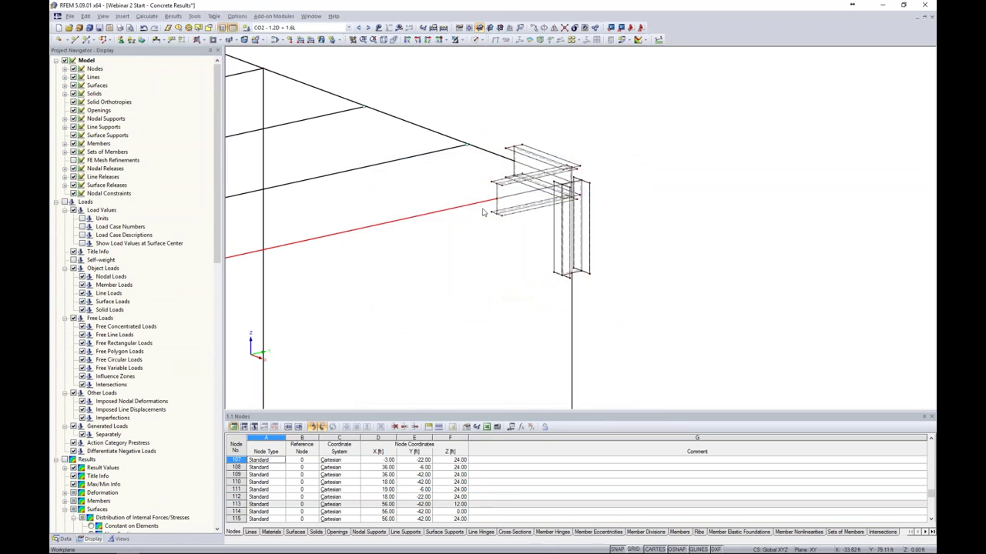
scroll(496, 194, "up", 3)
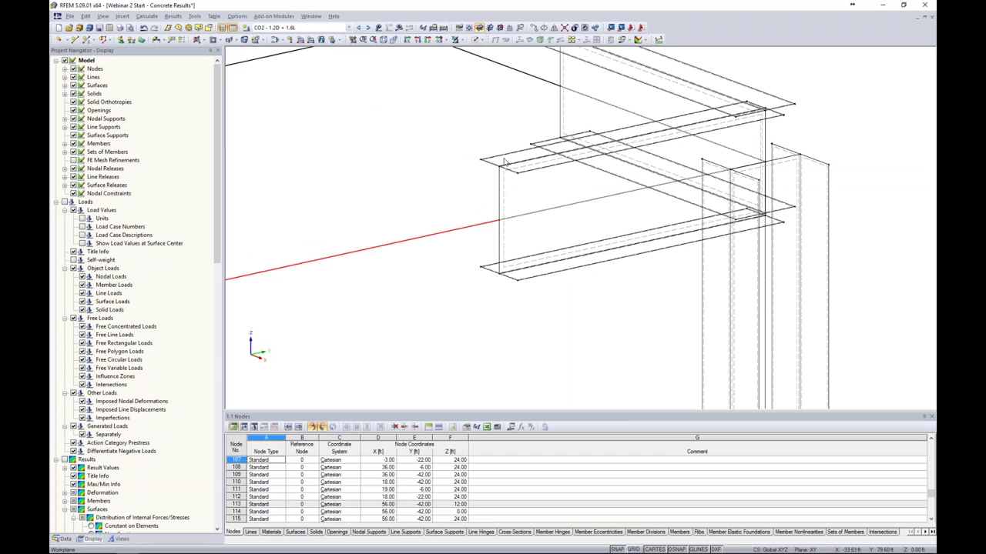
double_click(506, 232)
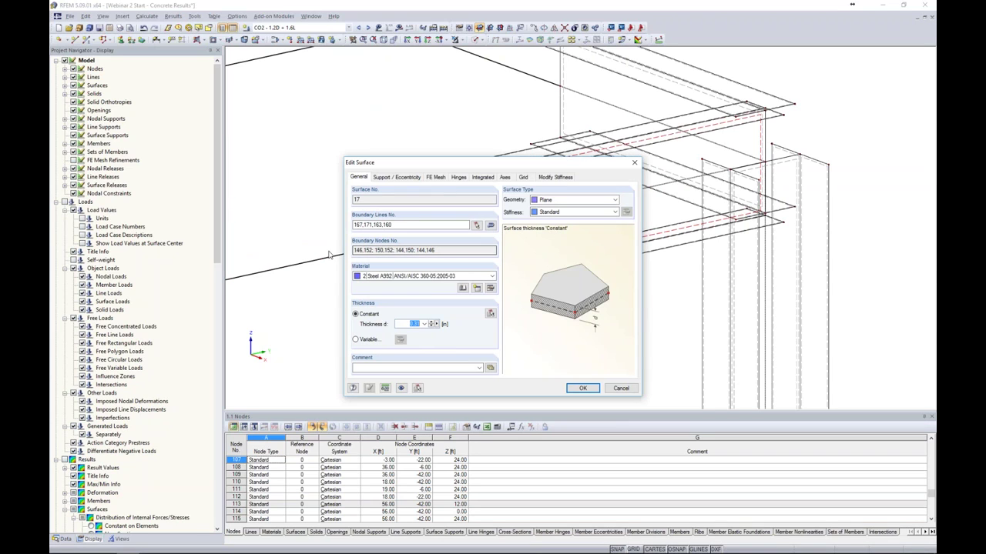
left_click(619, 388)
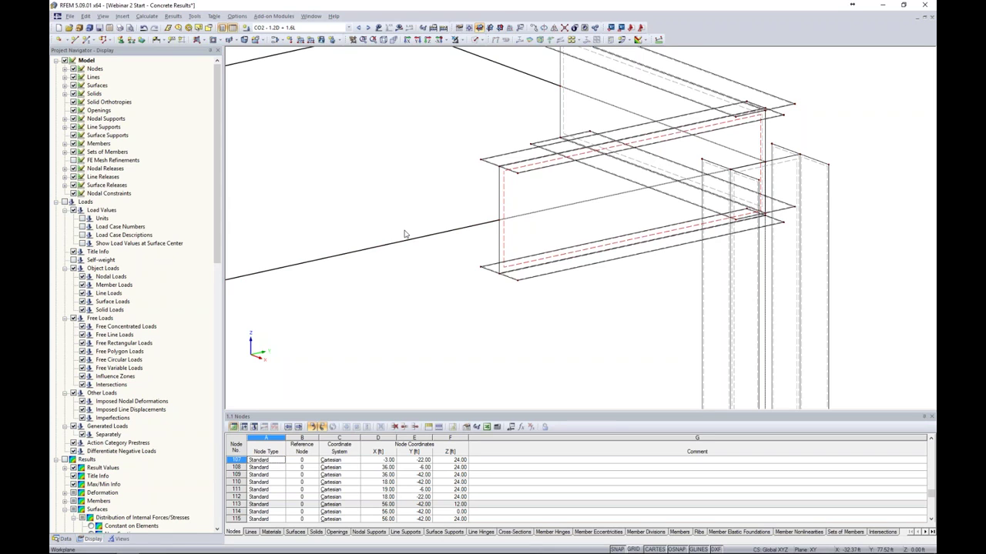
- Isolate the corner joint's surfaces by visibility of selected objects and show the hidden objects in the background
scroll(457, 229, "down", 4)
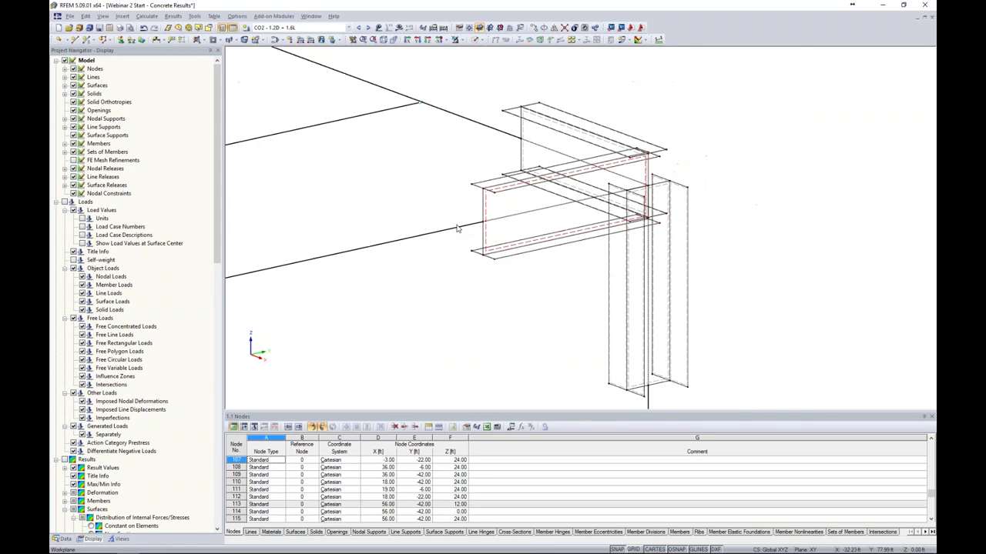
left_click_drag(449, 69, 715, 392)
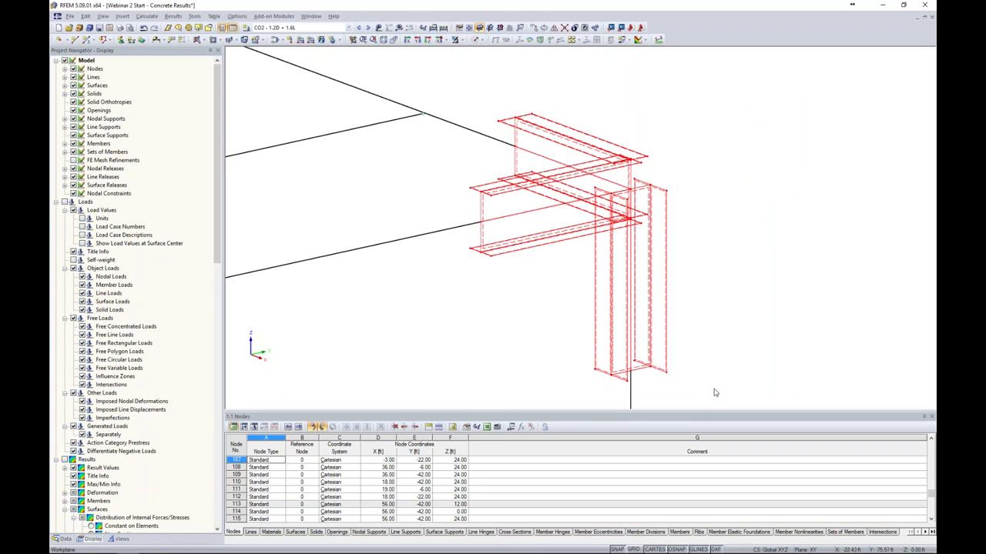
left_click(460, 40)
left_click(467, 51)
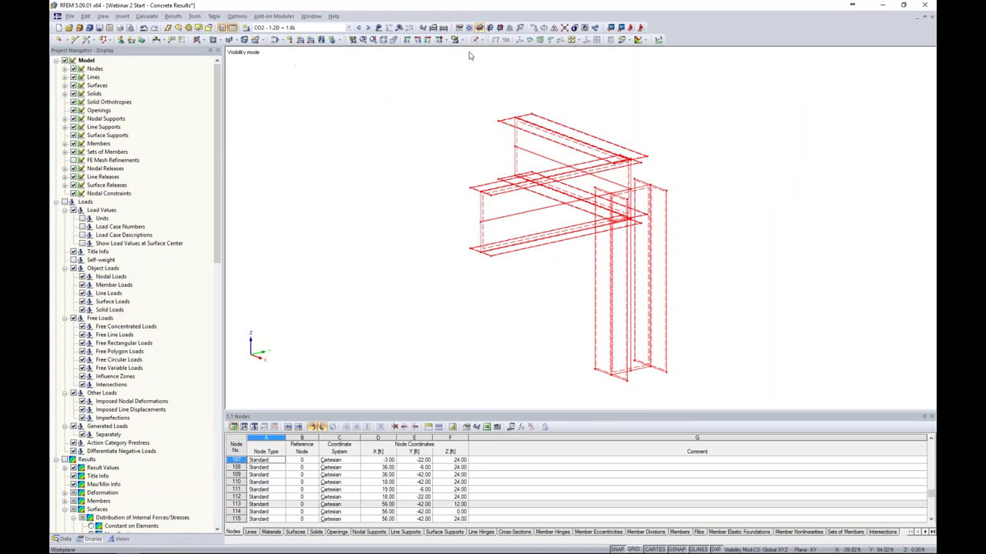
right_click(746, 105)
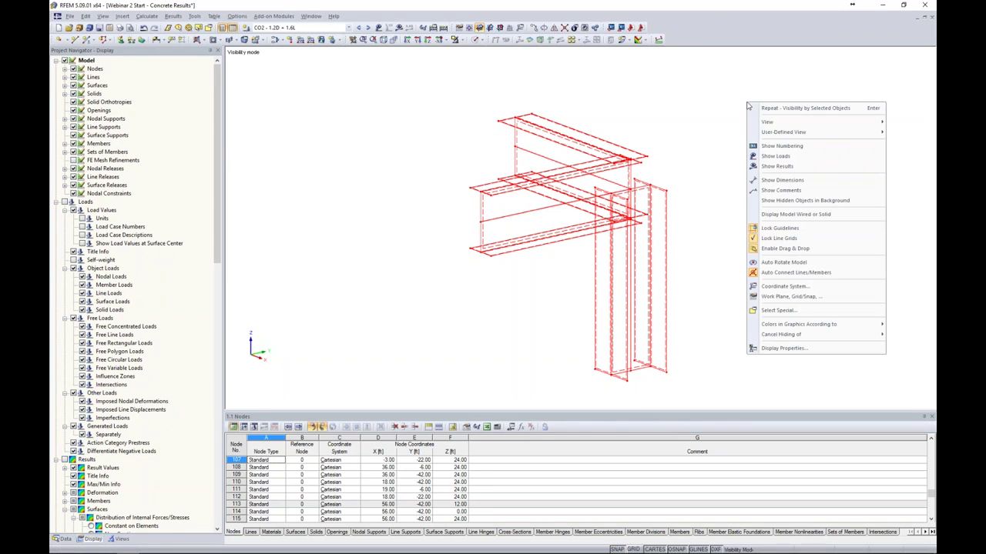
left_click(769, 200)
left_click(733, 191)
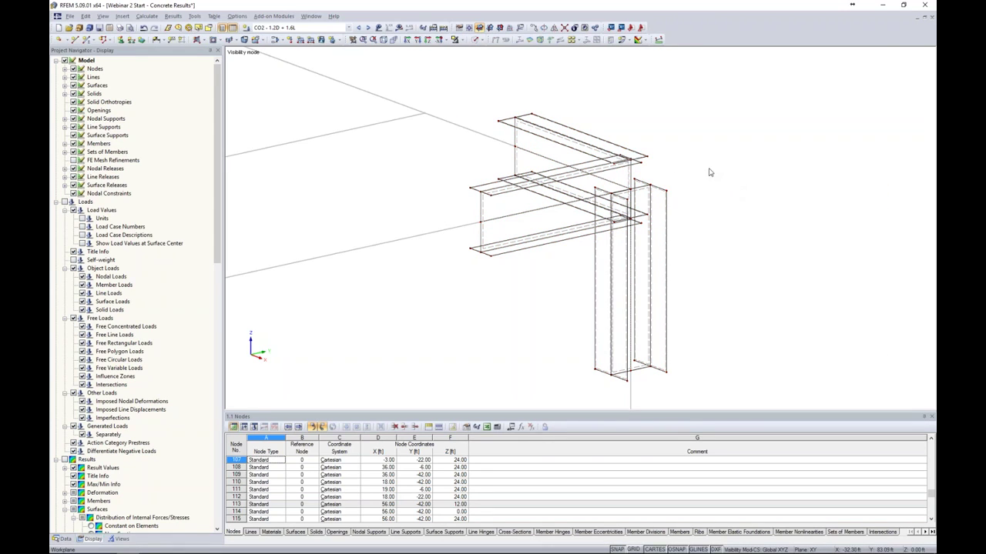
- Move the six top nodes of the column's flange and web surfaces by 0.58 ft in Z, with zero copies
left_click(651, 162)
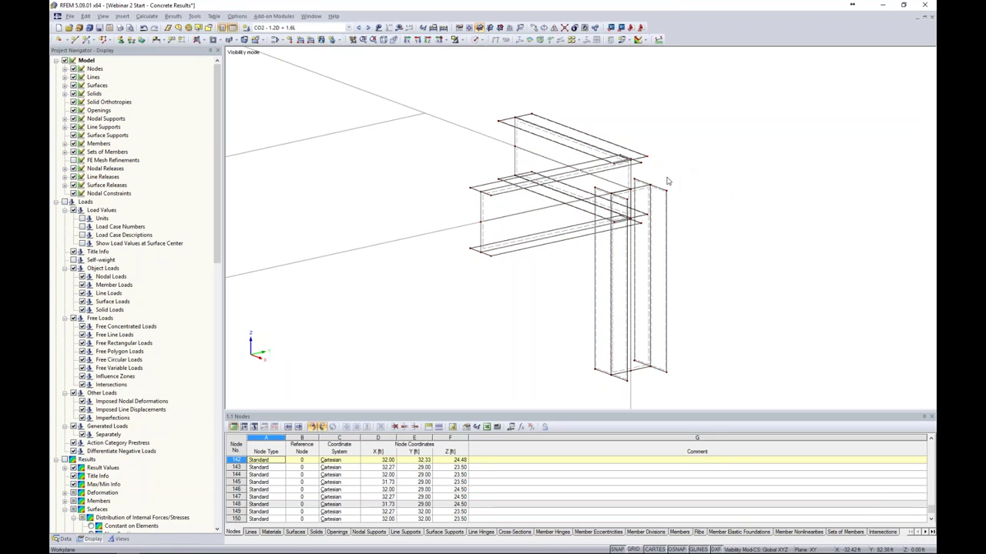
mouse_move(649, 160)
middle_click_drag(700, 198, 519, 193, "ctrl")
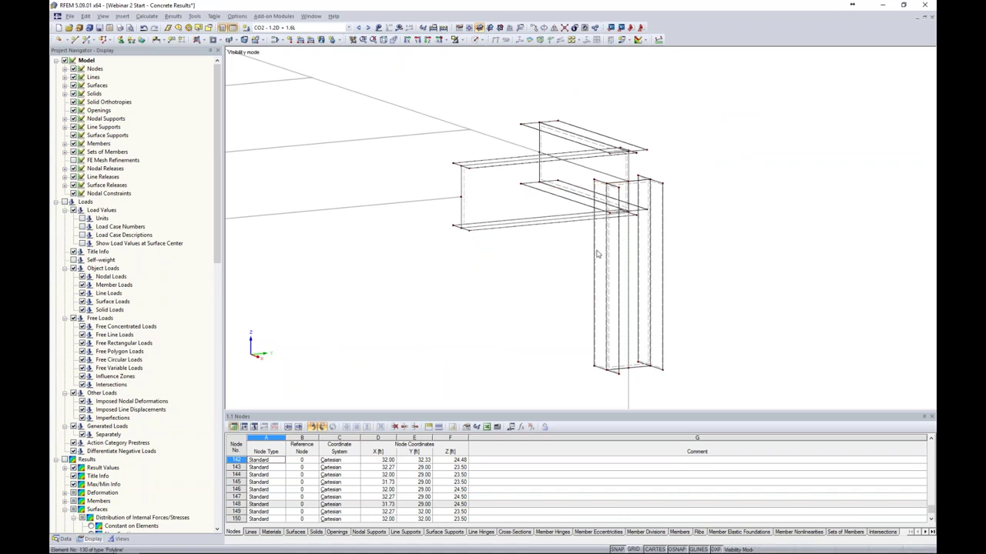
scroll(623, 269, "up", 4)
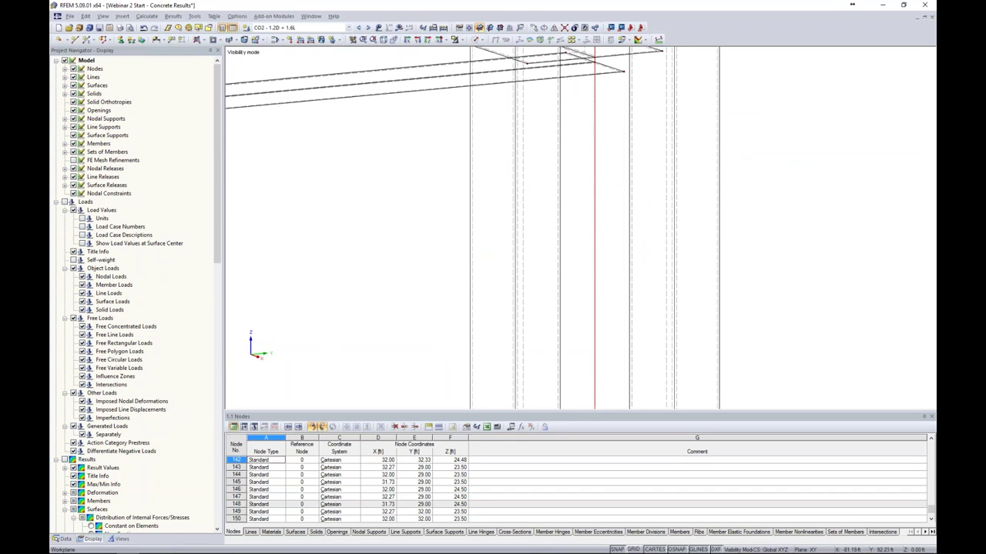
scroll(590, 244, "down", 4)
middle_click_drag(533, 197, 582, 268)
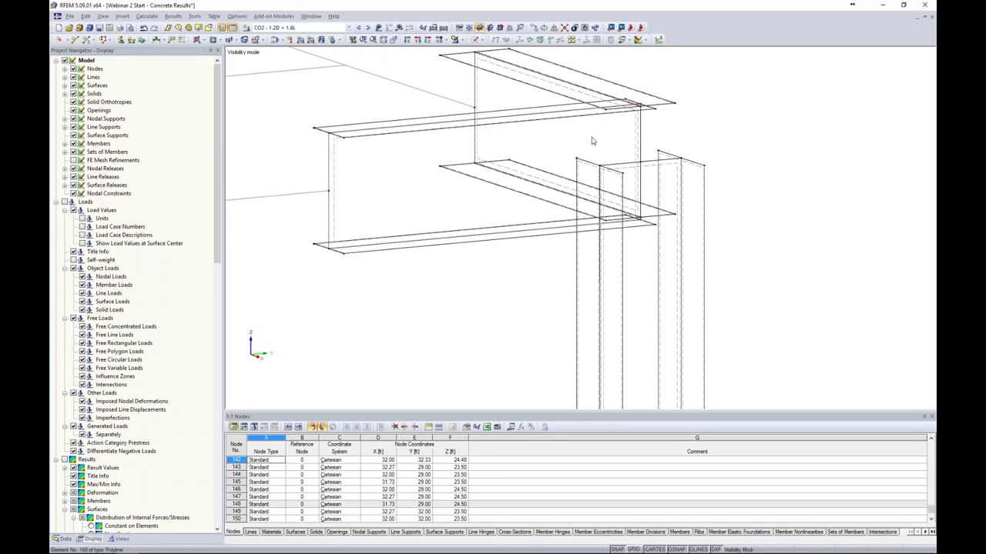
middle_click_drag(590, 139, 627, 154, "ctrl")
left_click(551, 157)
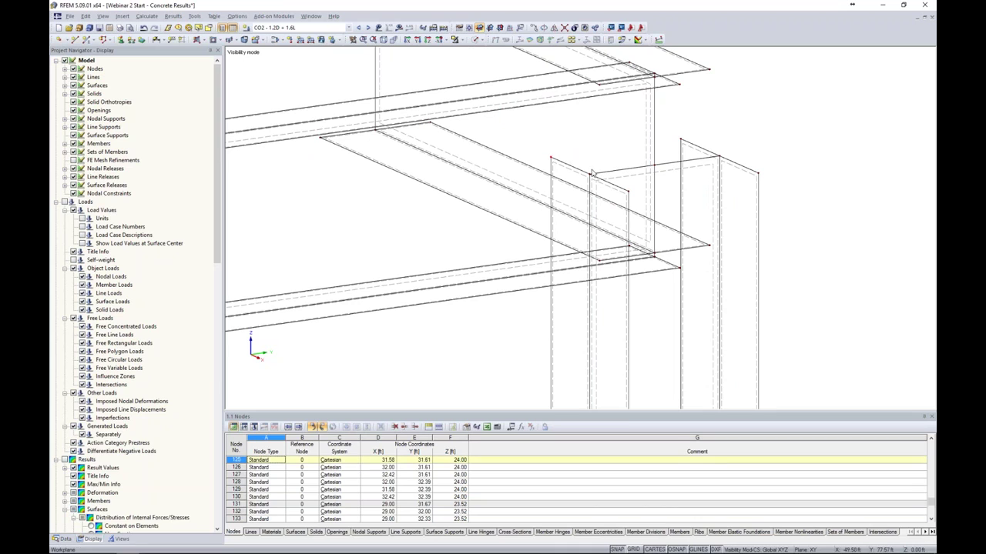
left_click(590, 174)
left_click(629, 191)
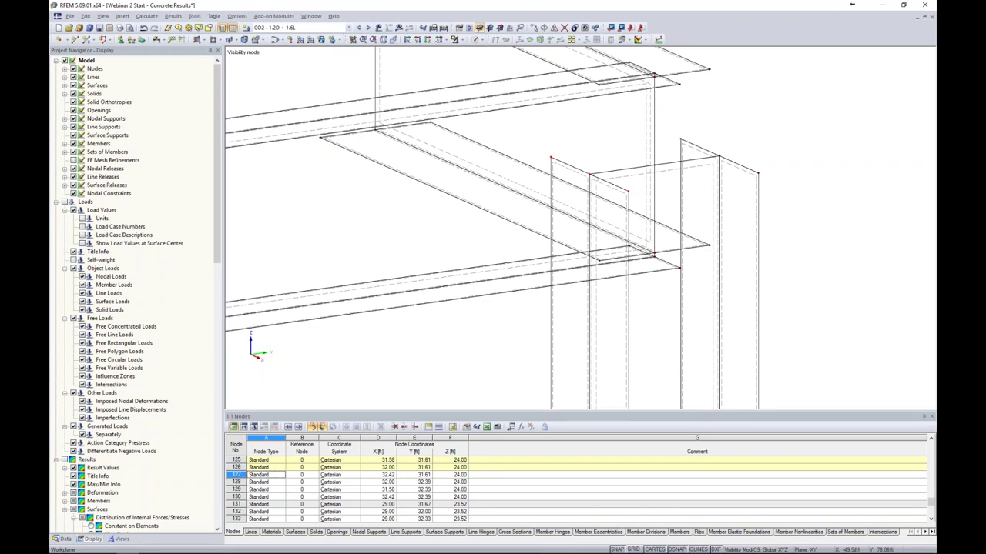
left_click(681, 140)
left_click(717, 156)
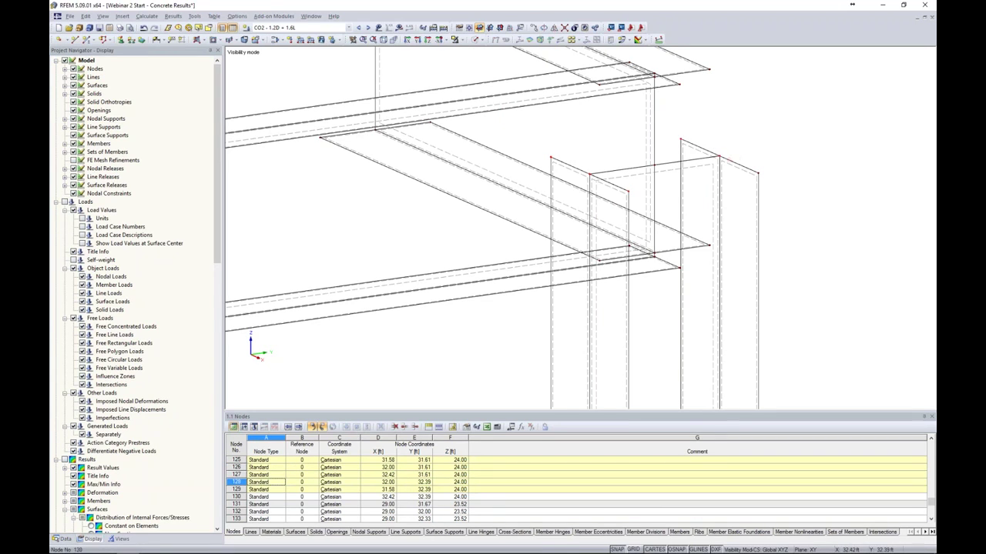
left_click(534, 28)
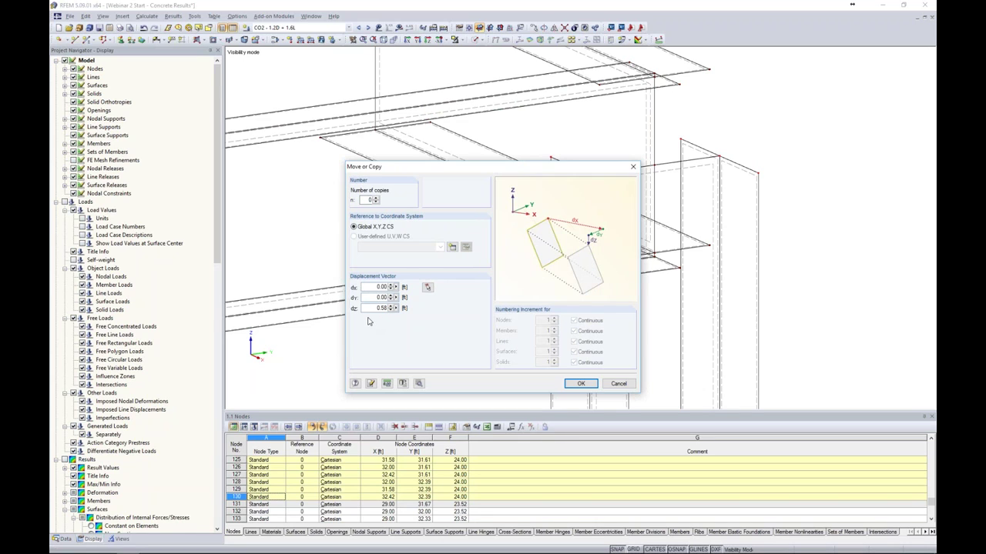
left_click(580, 383)
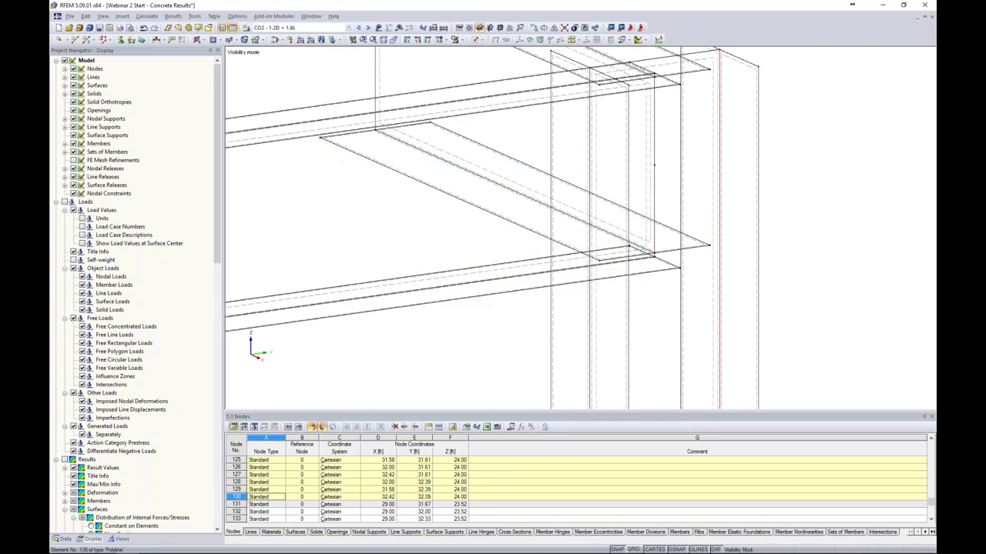
left_click(802, 187)
- Pull the three top-flange end nodes of the beam running along Y back to the column flange at Y 31.61 ft
middle_click_drag(803, 186, 826, 156, "ctrl")
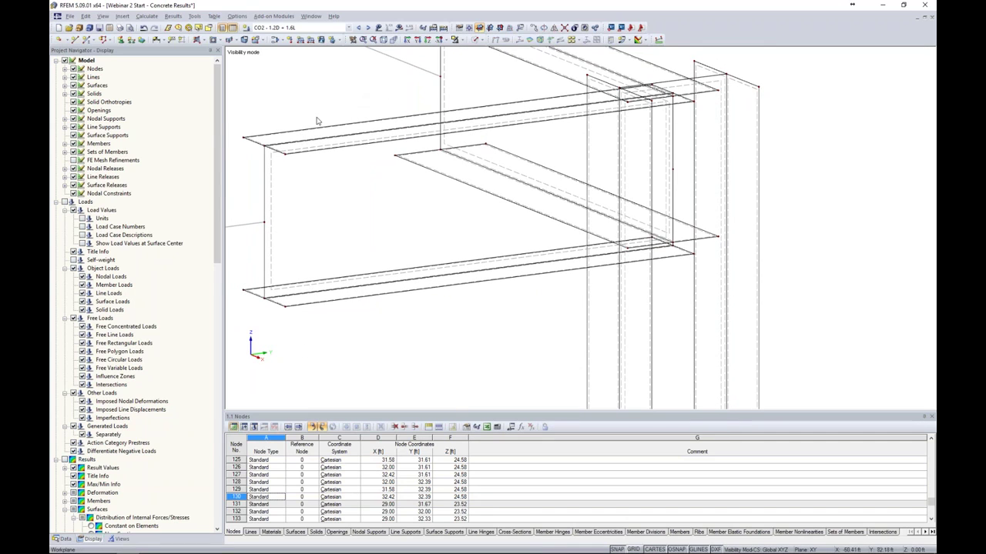
middle_click_drag(781, 166, 633, 154, "ctrl")
scroll(633, 154, "up", 4)
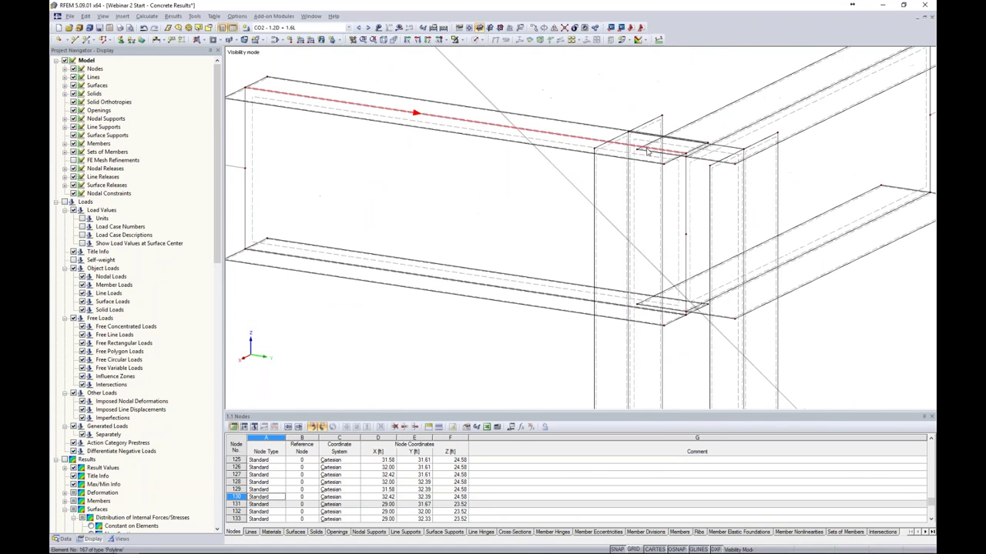
left_click(686, 183)
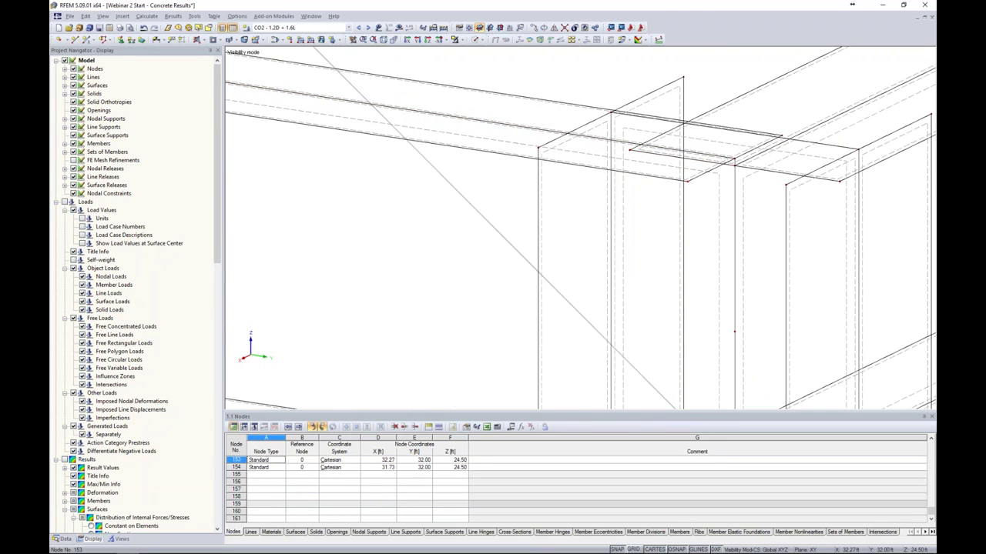
left_click(782, 137, "ctrl")
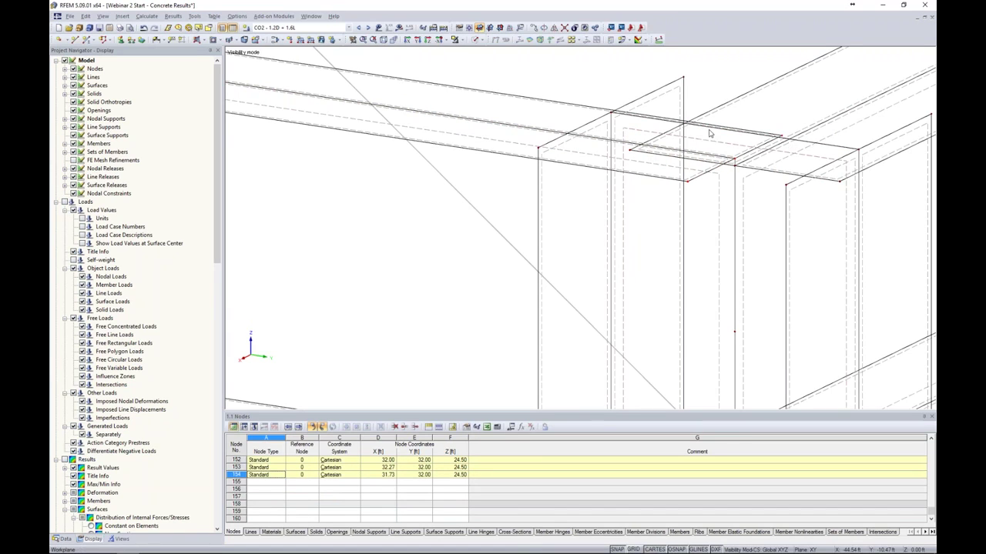
left_click_drag(734, 161, 611, 146)
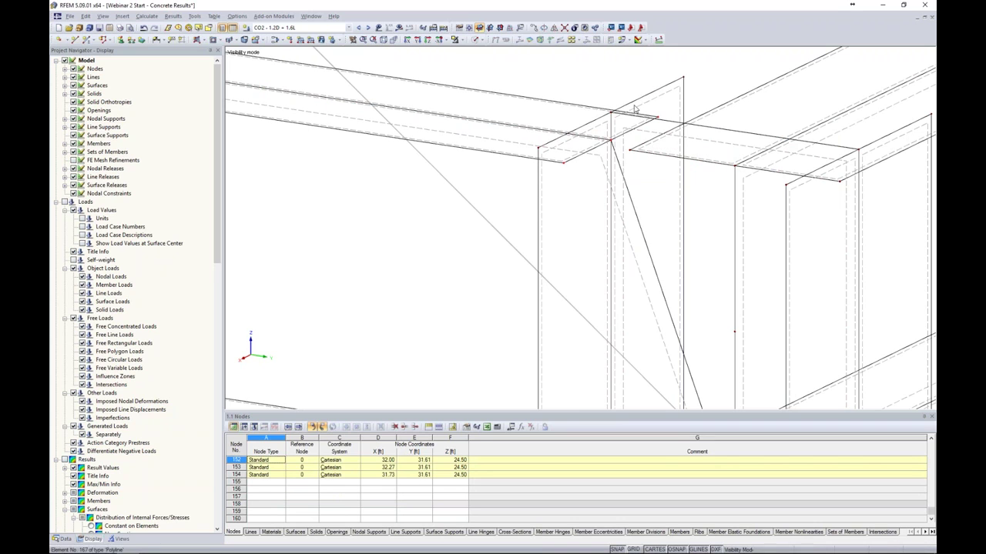
- Pull the same beam's three bottom-flange end nodes back to the column flange at Y 31.61 ft
scroll(624, 128, "down", 3)
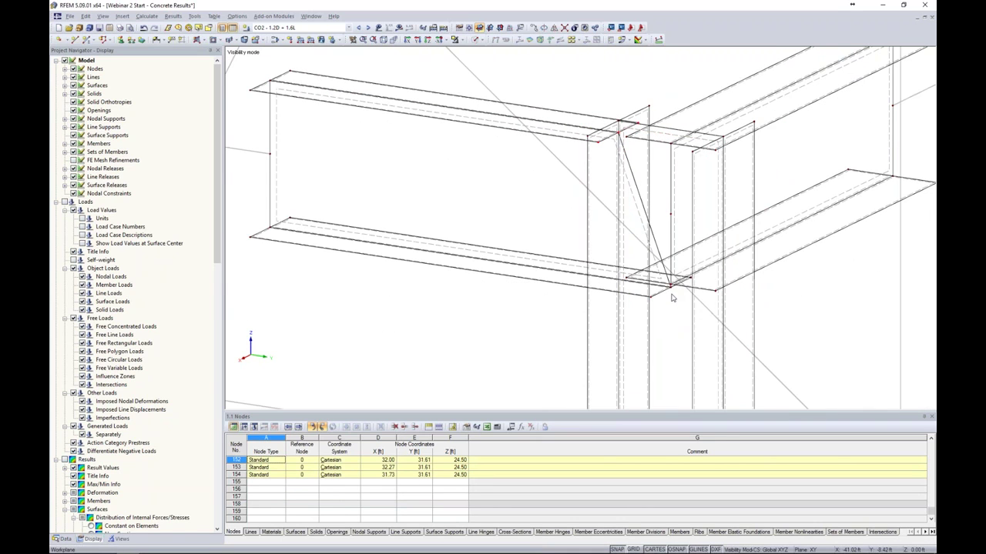
scroll(672, 298, "down", 5)
scroll(672, 298, "up", 6)
scroll(693, 320, "up", 4)
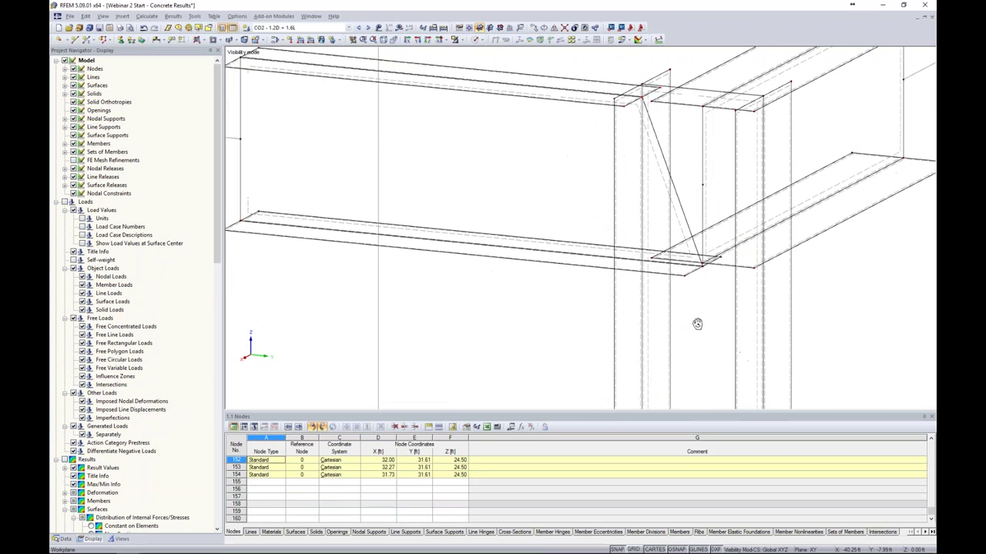
left_click(661, 258)
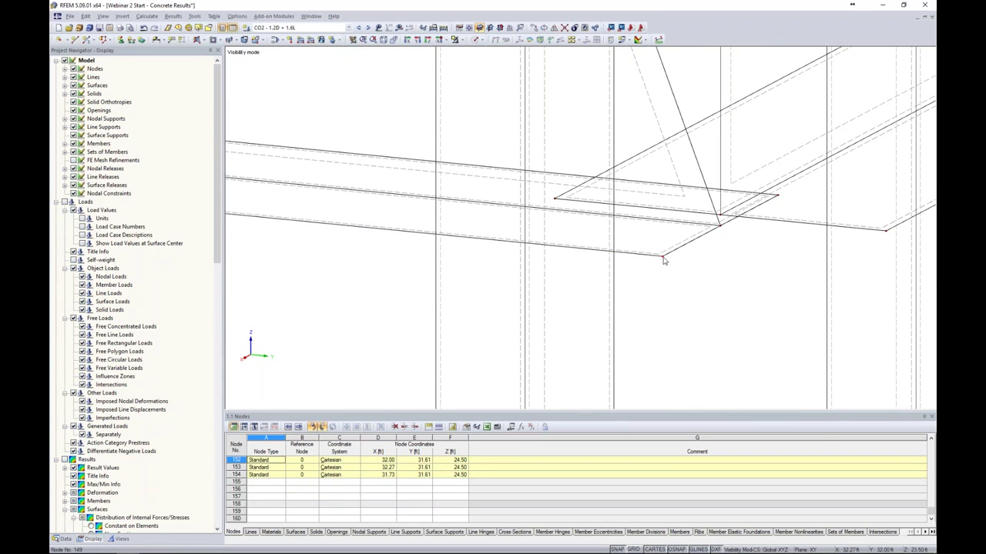
left_click(777, 196, "ctrl")
left_click_drag(721, 227, 526, 207)
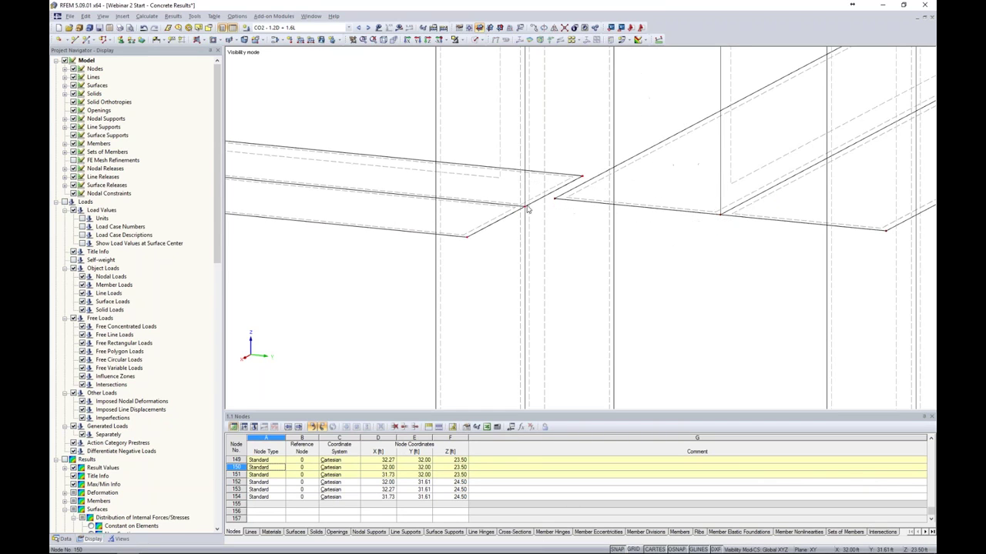
- Check the trimmed joint in the solid transparent display, then return to the wireframe display
scroll(528, 210, "down", 8)
middle_click_drag(589, 235, 687, 244, "ctrl")
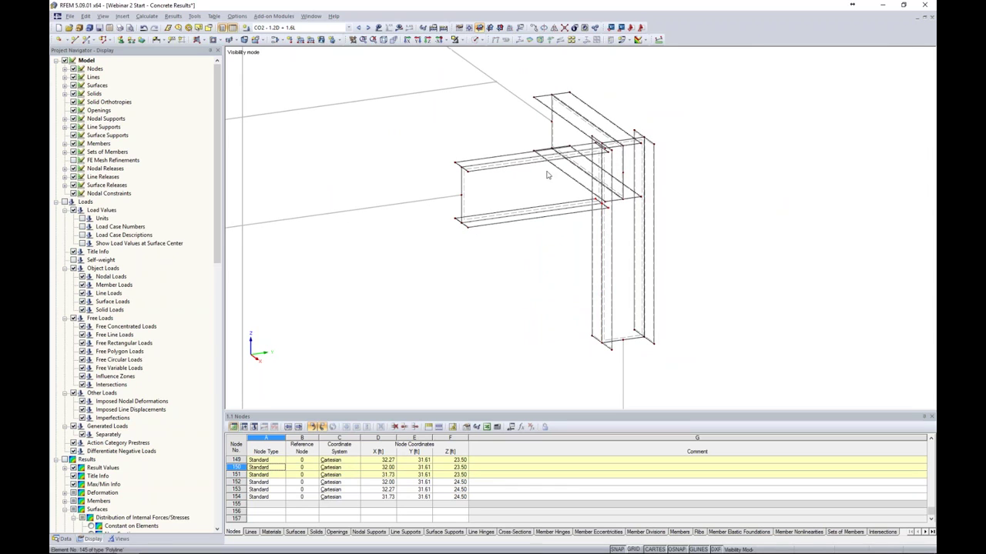
left_click(476, 39)
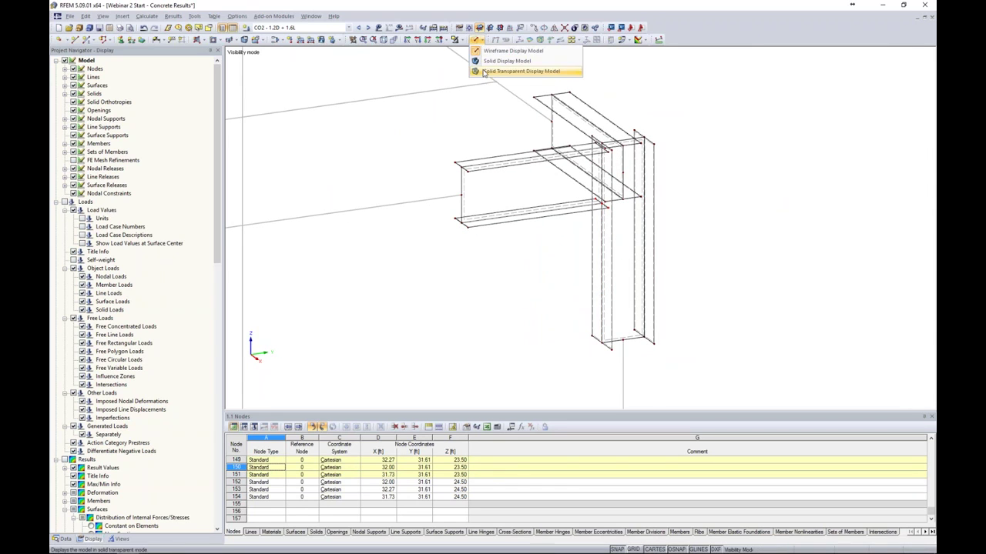
left_click(485, 74)
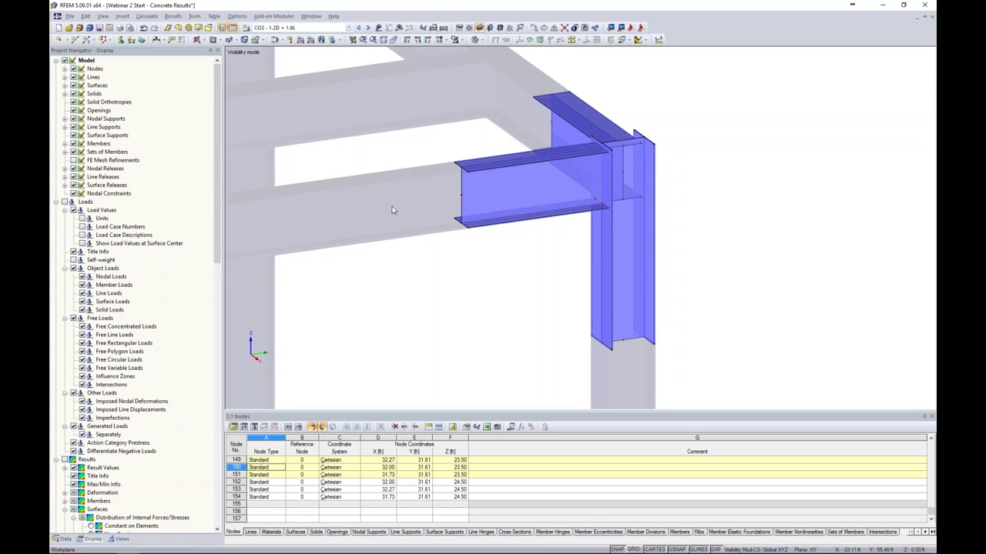
middle_click_drag(451, 238, 500, 247, "ctrl")
left_click(477, 39)
left_click(488, 52)
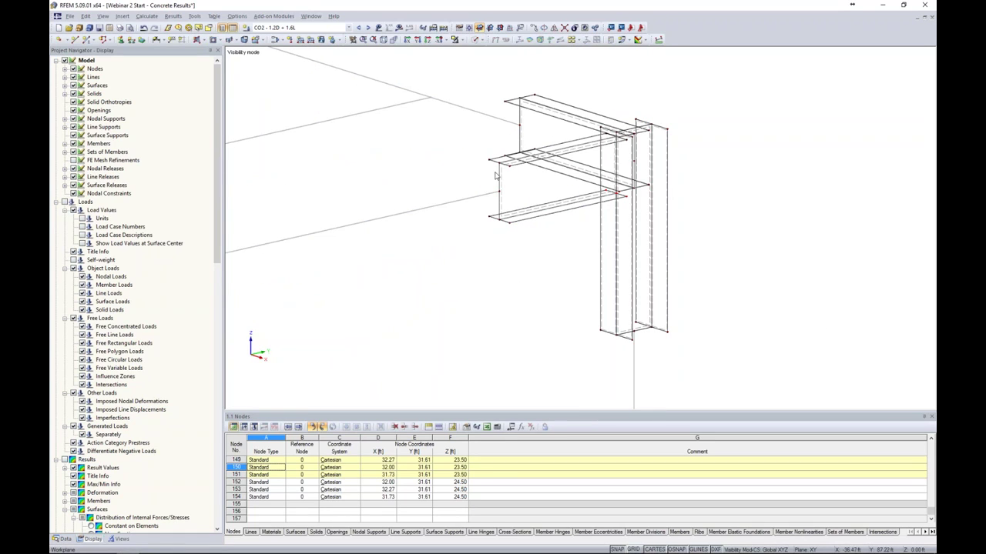
- Set up a new polygonal surface with Rigid stiffness for connecting the members to the joint surfaces
middle_click_drag(454, 235, 474, 198, "ctrl")
scroll(477, 200, "up", 4)
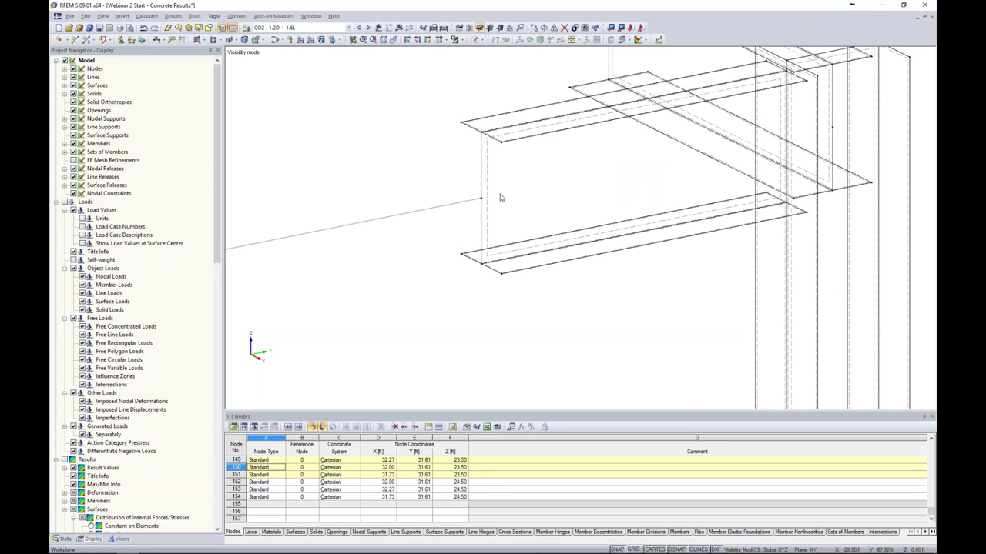
scroll(501, 198, "down", 4)
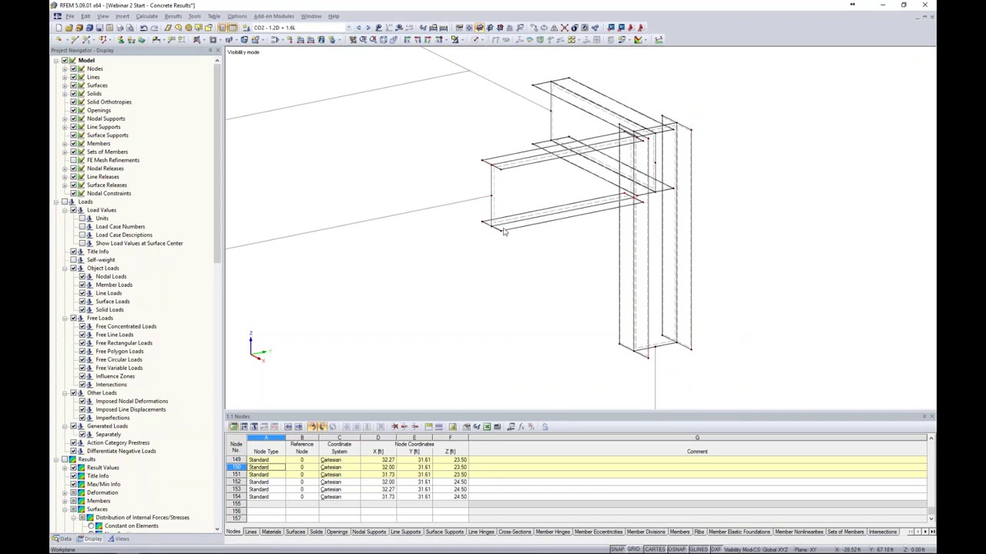
left_click(203, 40)
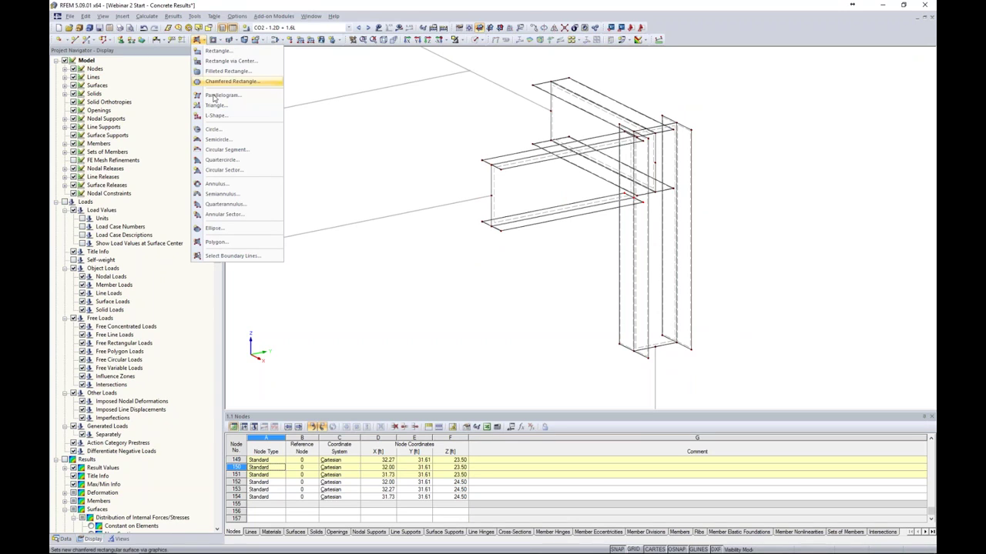
left_click(267, 246)
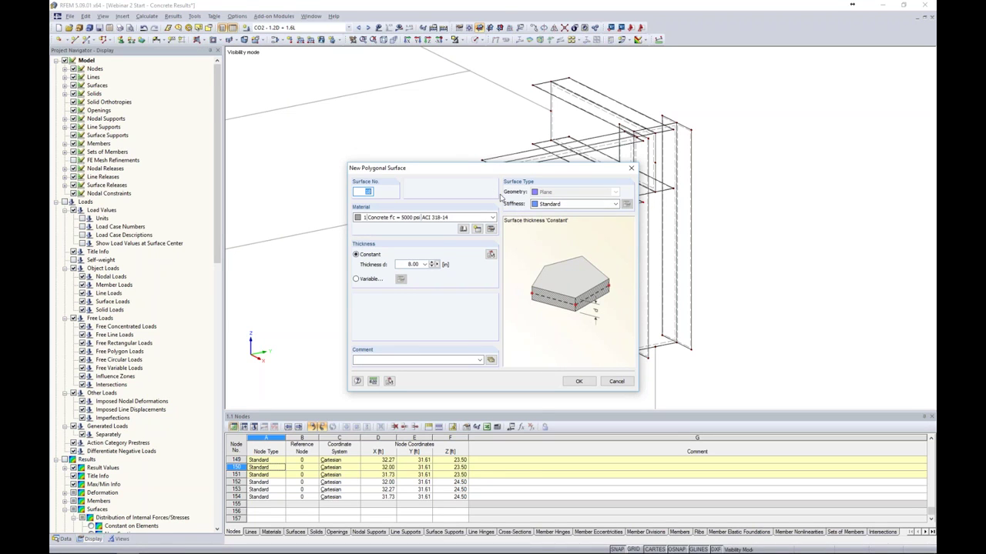
left_click(571, 204)
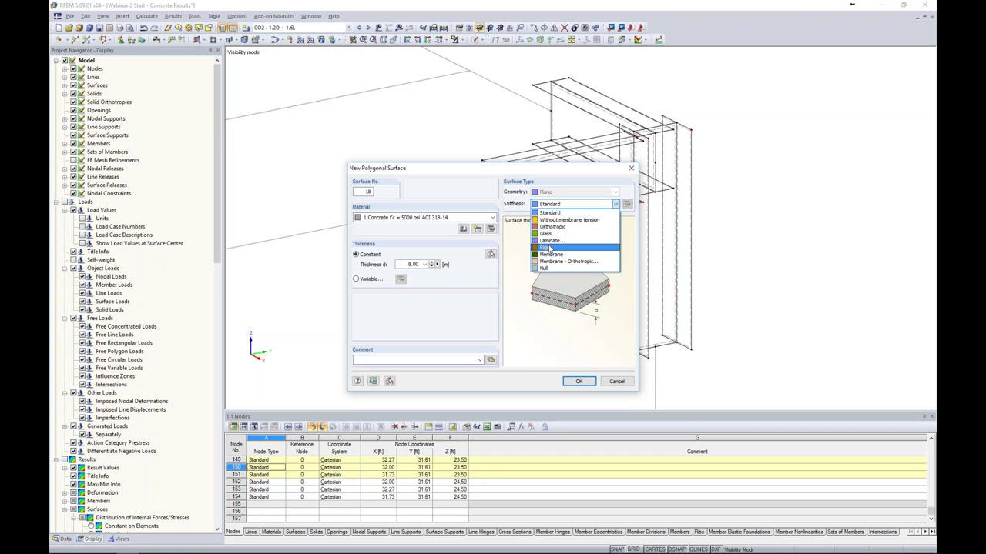
left_click(549, 252)
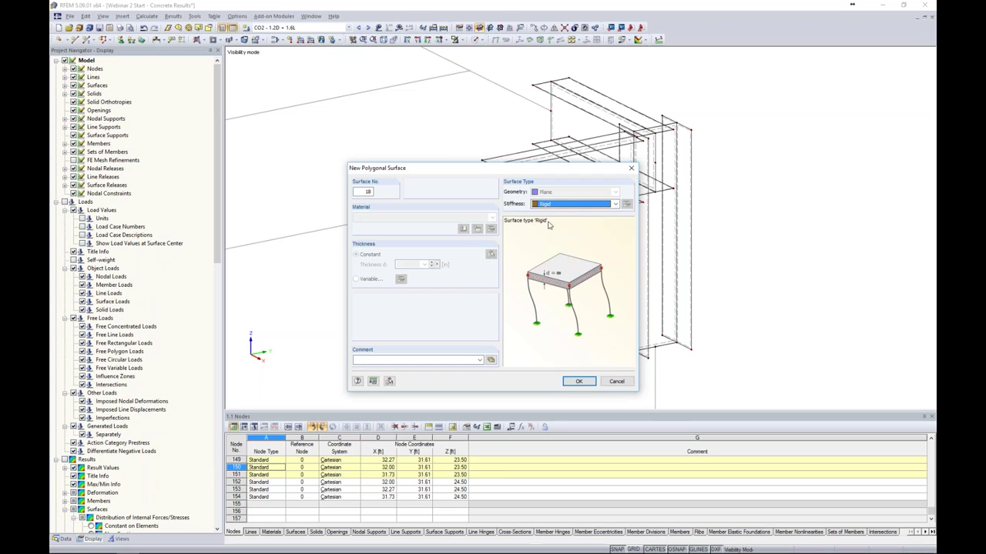
left_click(578, 381)
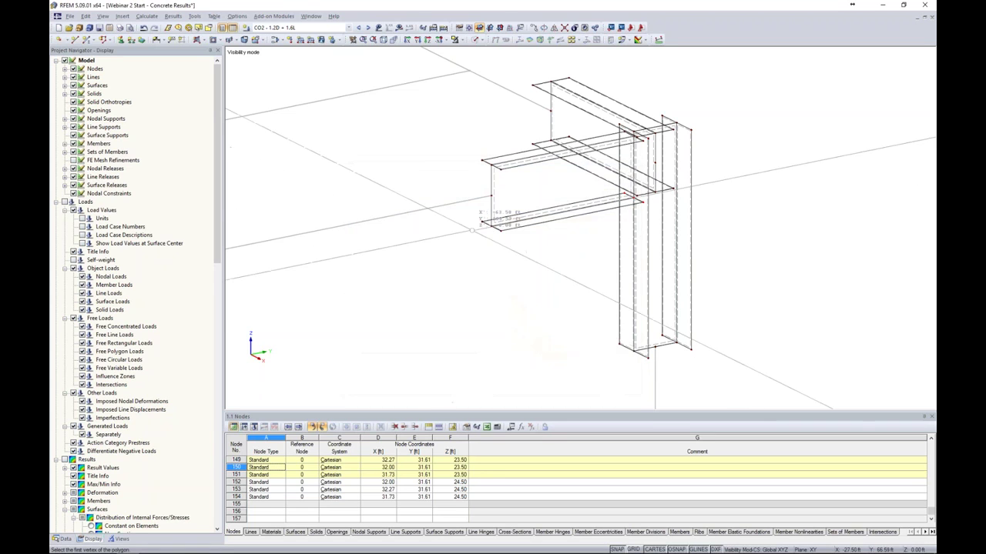
- Draw the rigid surface across the free end of the beam along Y, through its four outer flange corners
scroll(485, 135, "up", 3)
left_click(491, 131)
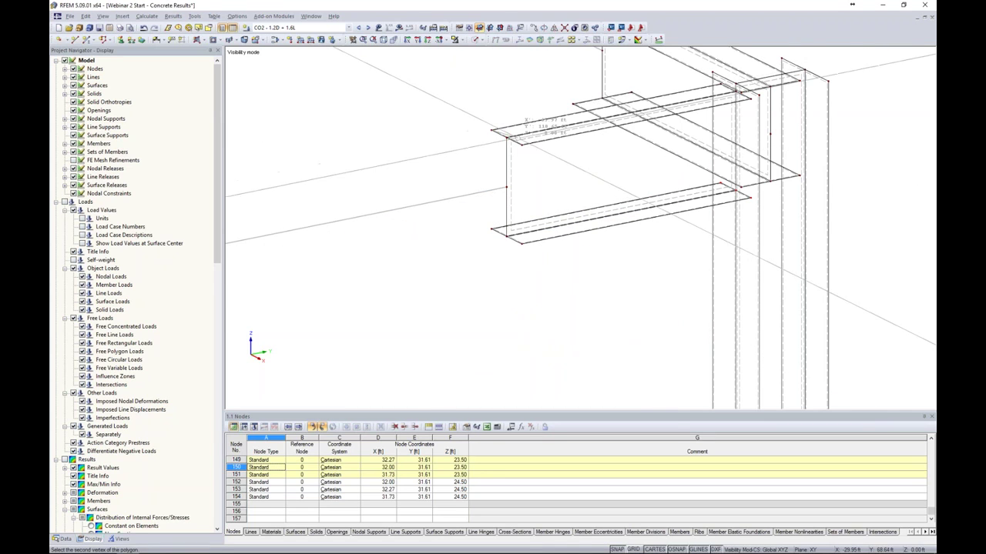
left_click(522, 144)
left_click(522, 244)
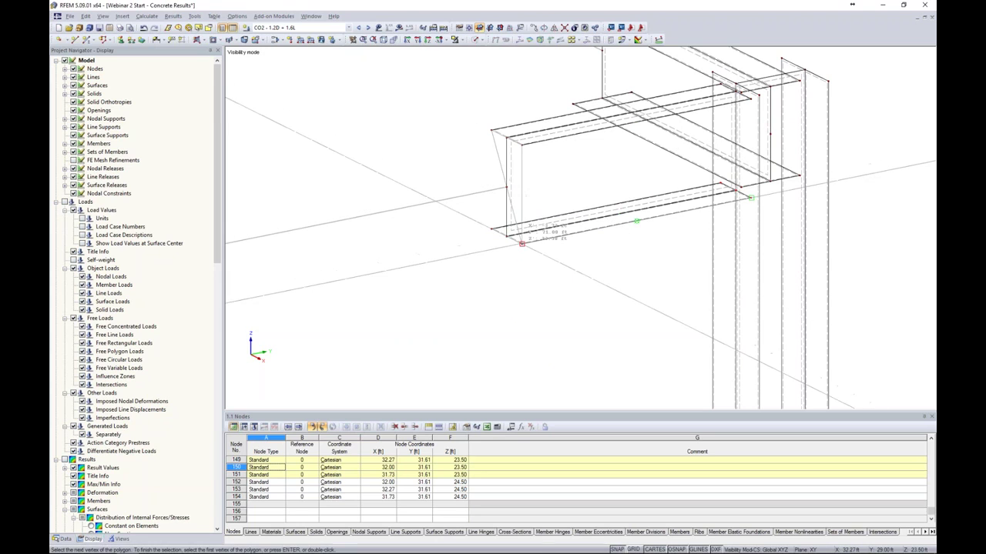
left_click(491, 229)
left_click(491, 130)
- Draw a second rigid surface across the free end of the beam along X, through its four outer flange corners
scroll(491, 208, "down", 1)
scroll(491, 209, "down", 1)
middle_click_drag(537, 113, 484, 184)
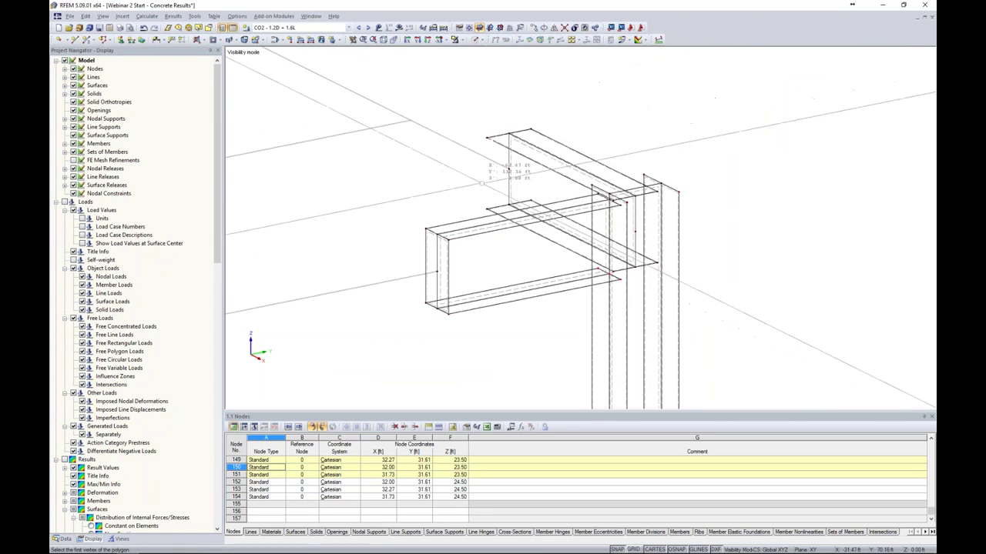
scroll(519, 169, "up", 2)
left_click(478, 127)
left_click(542, 114)
left_click(542, 218)
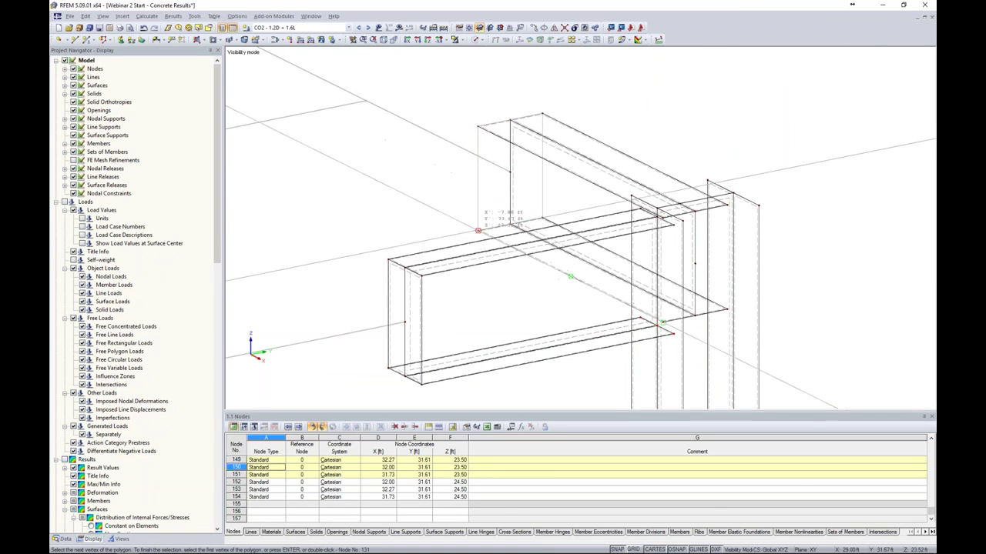
left_click(478, 231)
left_click(478, 126)
scroll(545, 179, "down", 3)
middle_click_drag(630, 318, 552, 121)
scroll(583, 235, "up", 1)
scroll(583, 250, "up", 1)
left_click(518, 252)
left_click(594, 237)
left_click(651, 266)
key("Escape")
- Draw a rigid surface across the lower end of the column surfaces, through the four outer flange corners
left_click(519, 252)
left_click(595, 237)
left_click(645, 263)
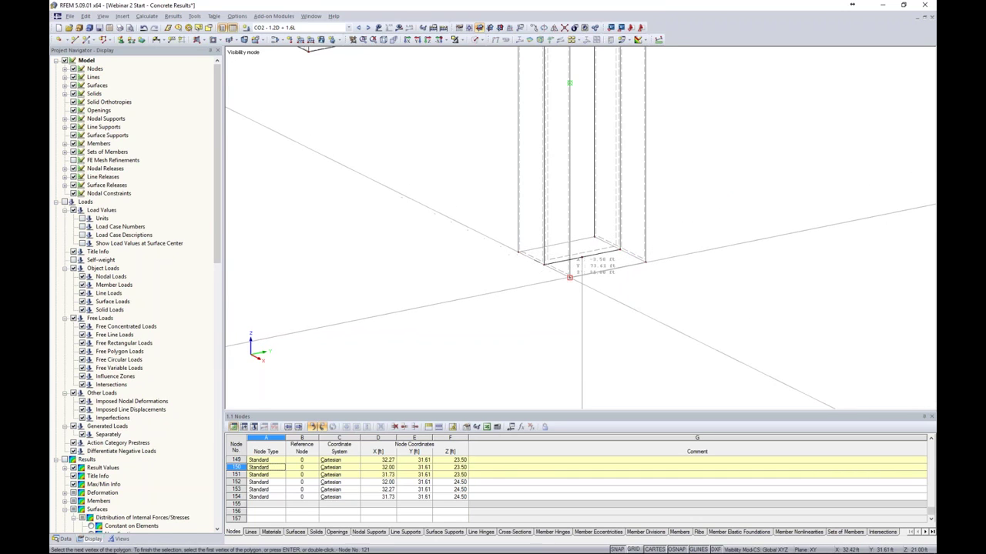
double_click(570, 277)
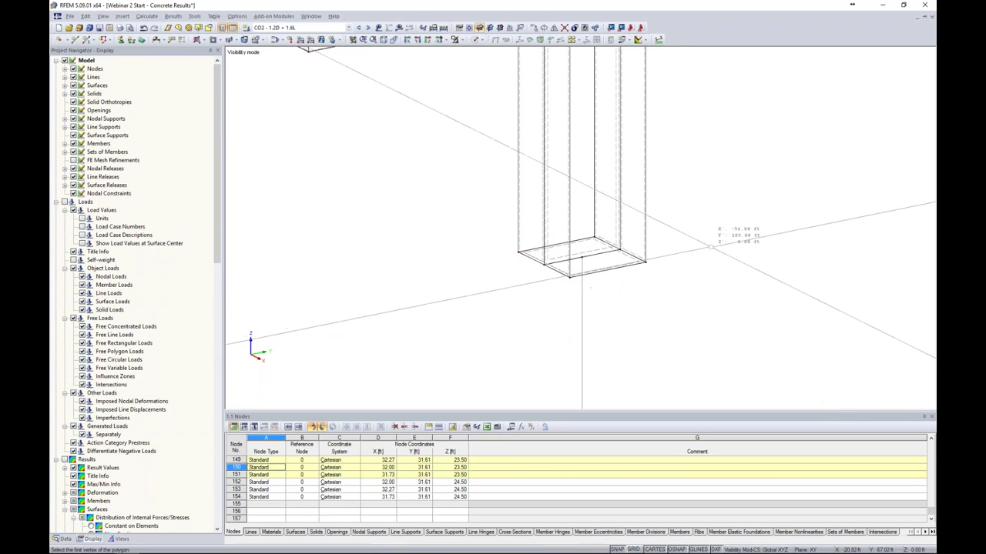
- Check the new rigid end surfaces on both beams and the column in transparent solid display, and return to wireframe display
left_click(483, 27)
left_click(501, 49)
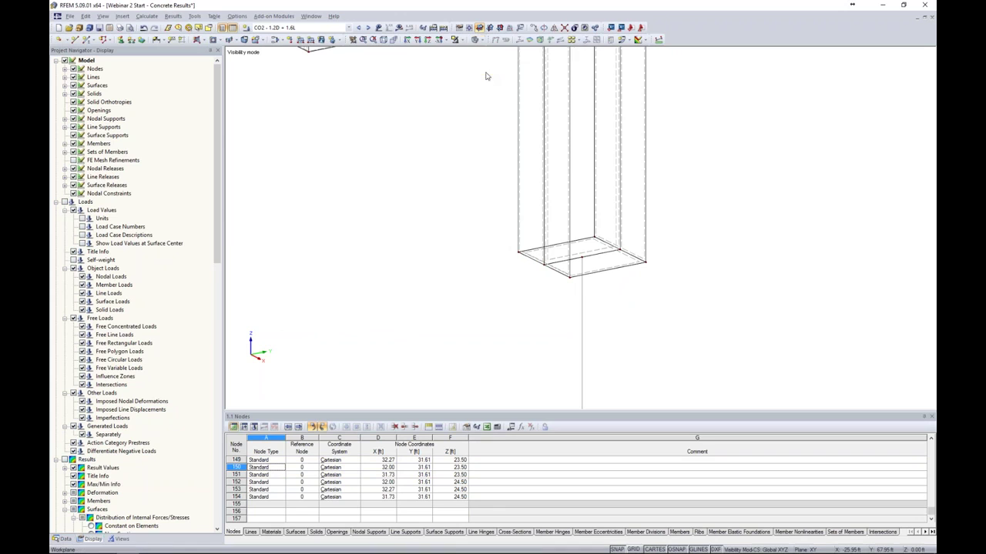
scroll(647, 275, "down", 3)
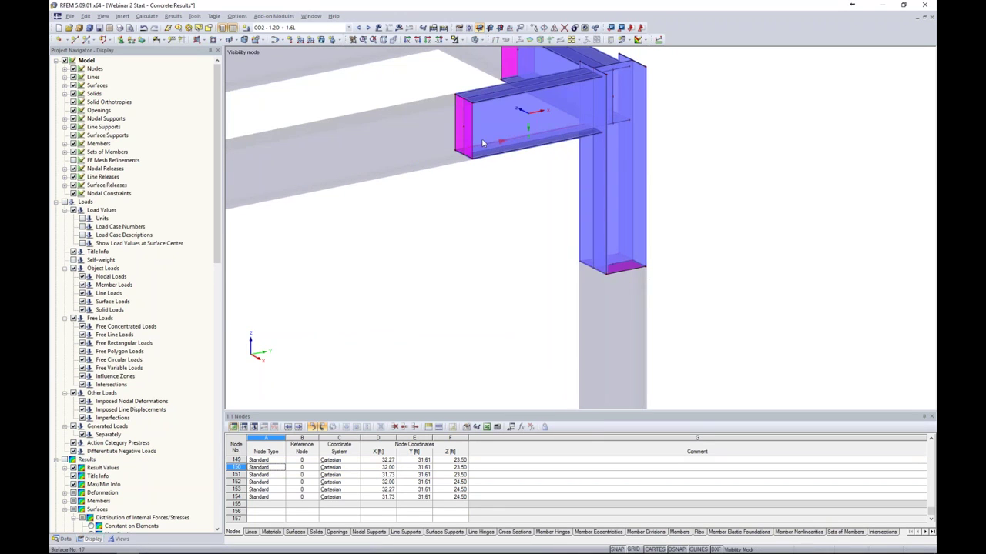
middle_click_drag(526, 192, 469, 242)
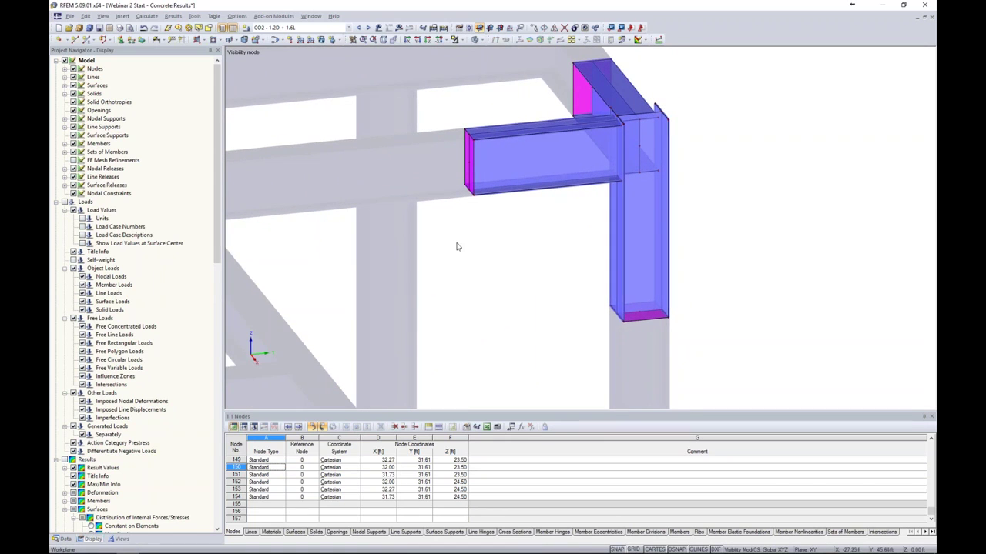
left_click(484, 39)
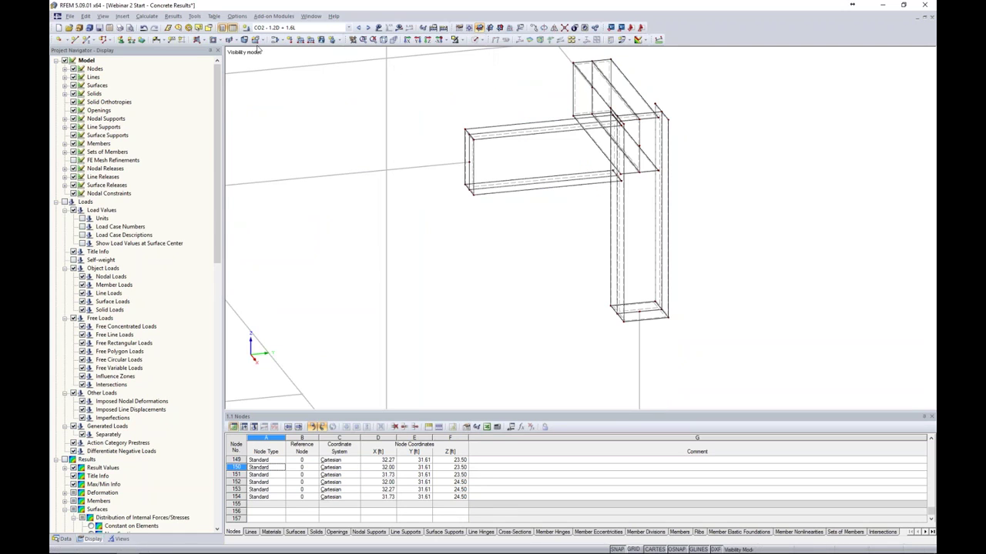
- Review the general FE mesh settings, including the target length of finite elements, and close them without changes
left_click(147, 16)
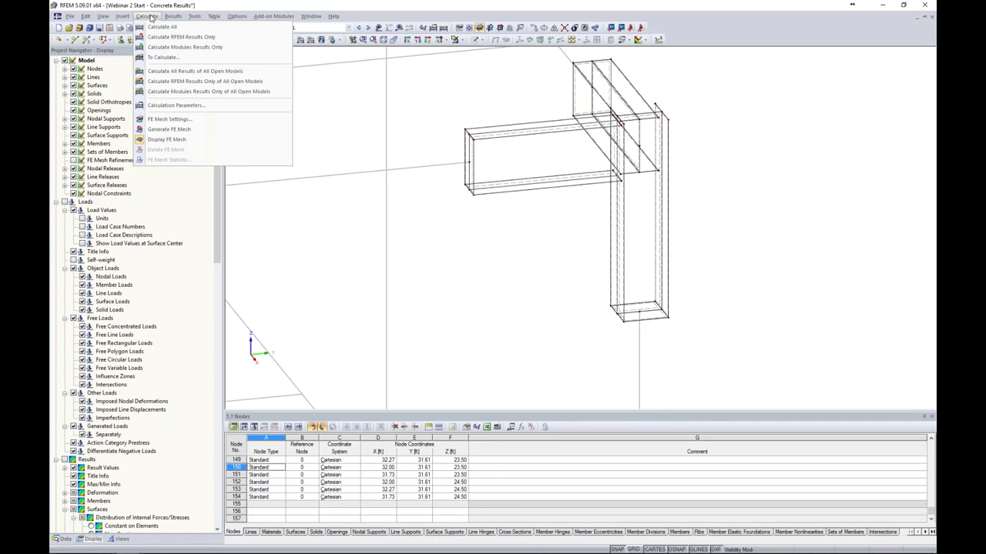
left_click(168, 118)
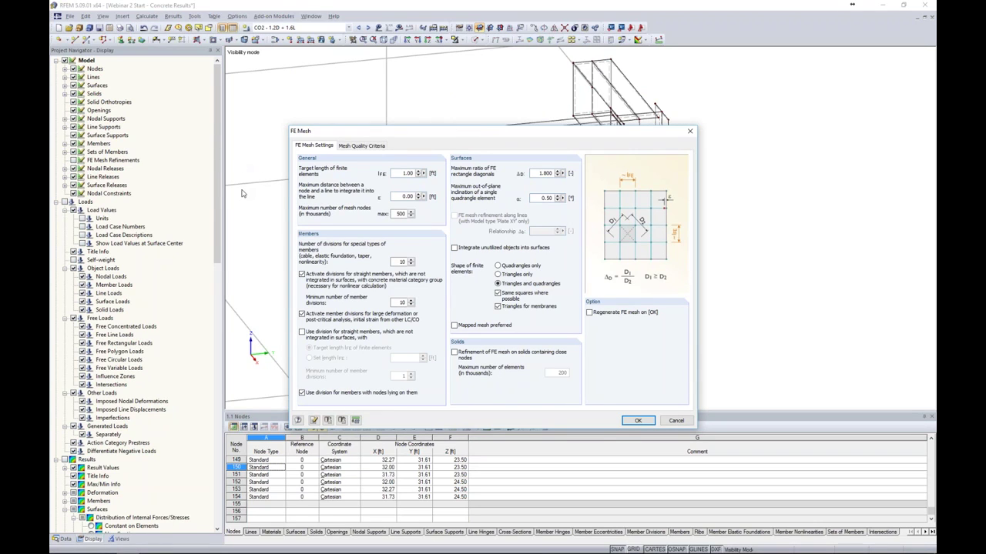
left_click_drag(489, 137, 300, 101)
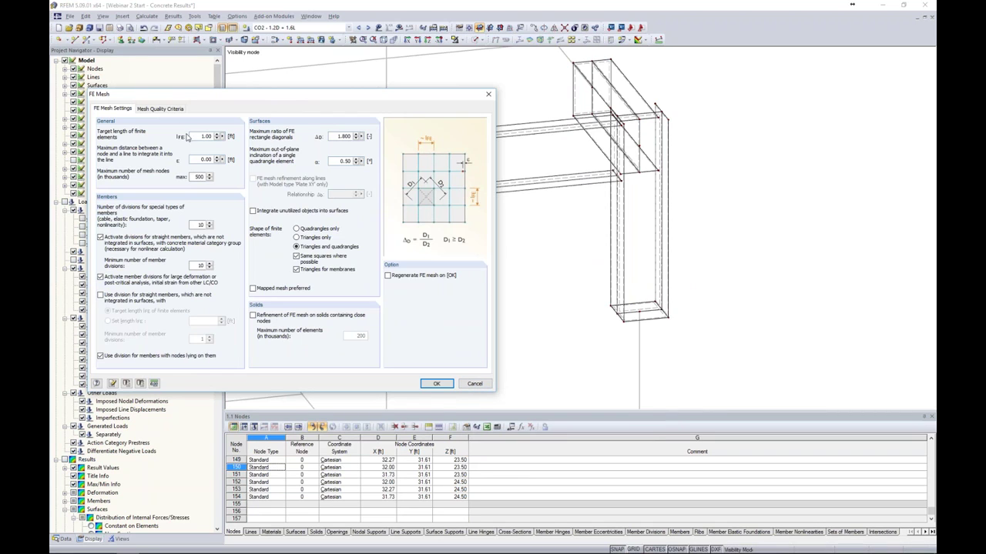
left_click(474, 383)
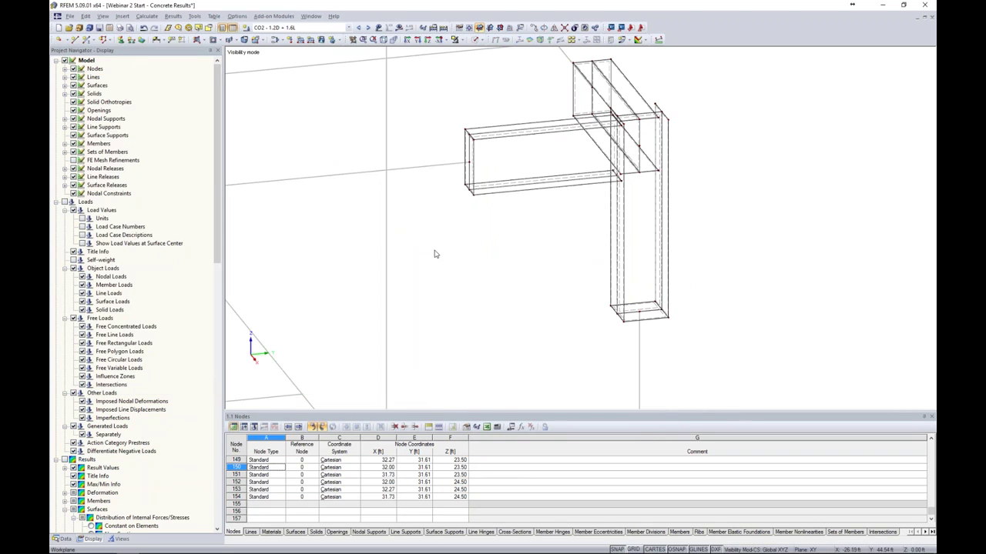
- Turn on the display of FE mesh refinements and review the target FE length of the surface refinement on the beam along Y
left_click(73, 160)
middle_click_drag(506, 262, 462, 224, "ctrl")
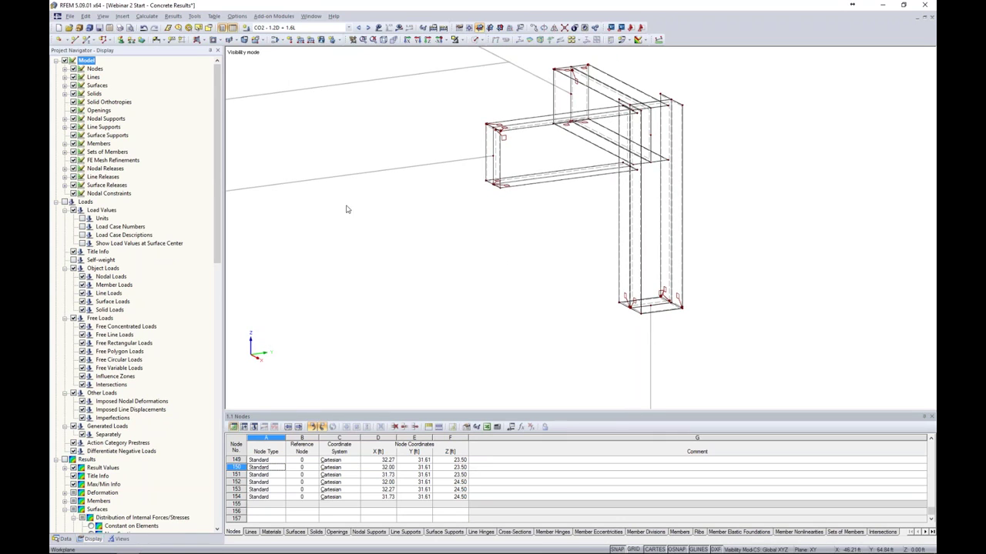
scroll(499, 136, "up", 4)
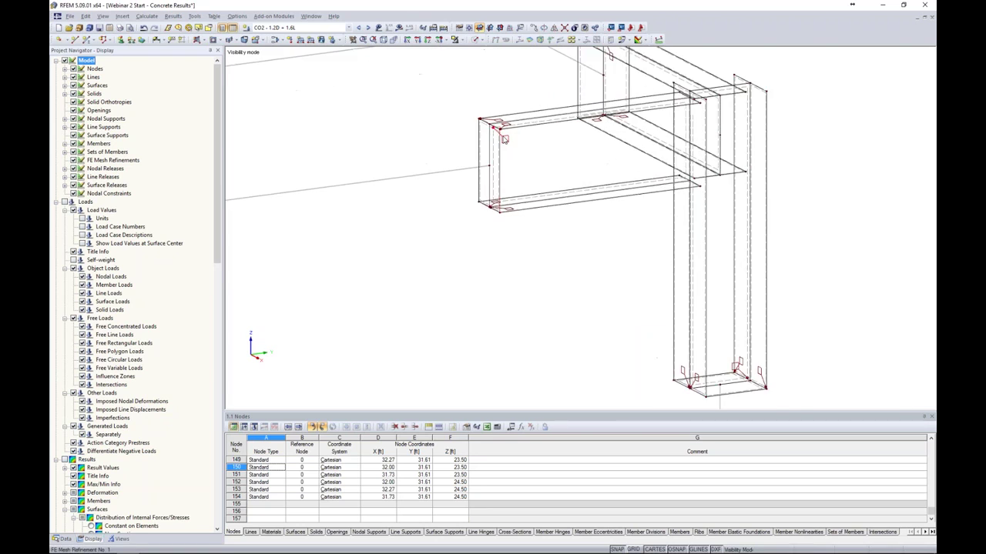
double_click(506, 140)
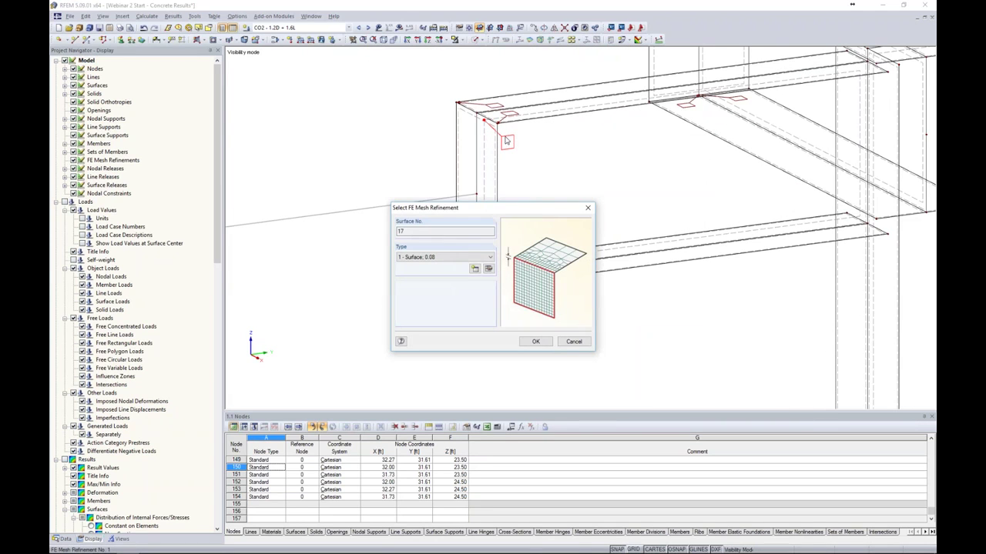
left_click(488, 269)
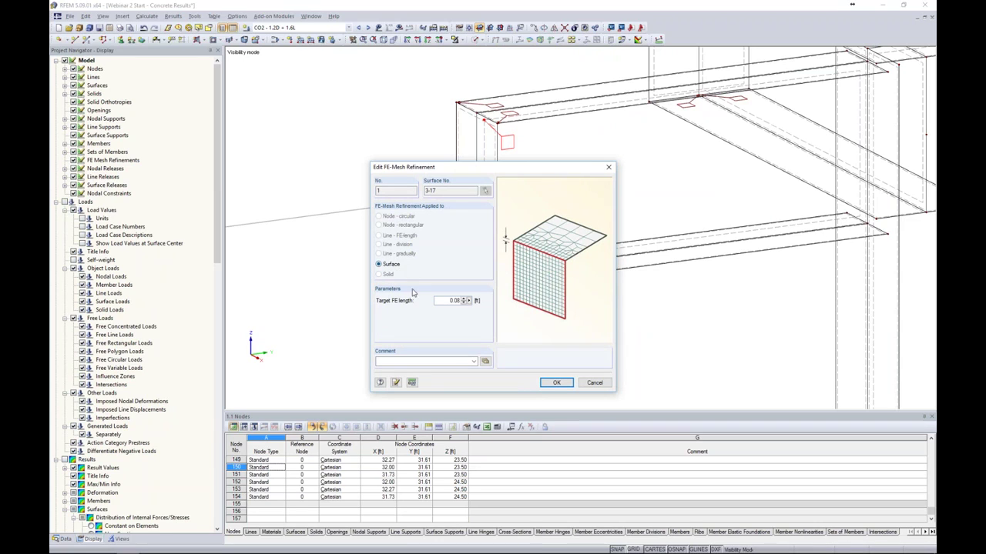
double_click(443, 300)
left_click(553, 383)
left_click(535, 342)
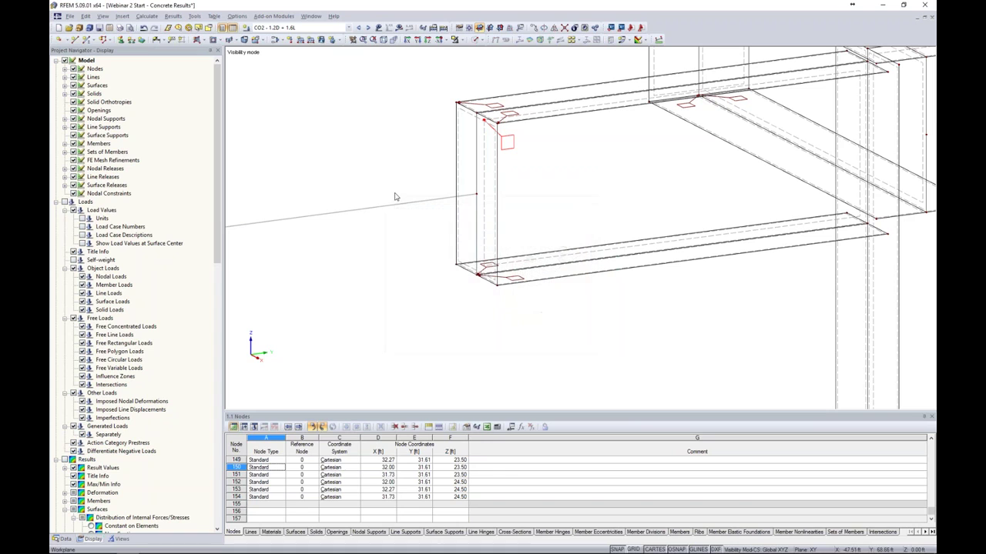
- Generate the FE mesh and cancel visibility mode to bring back the whole structure
left_click(146, 15)
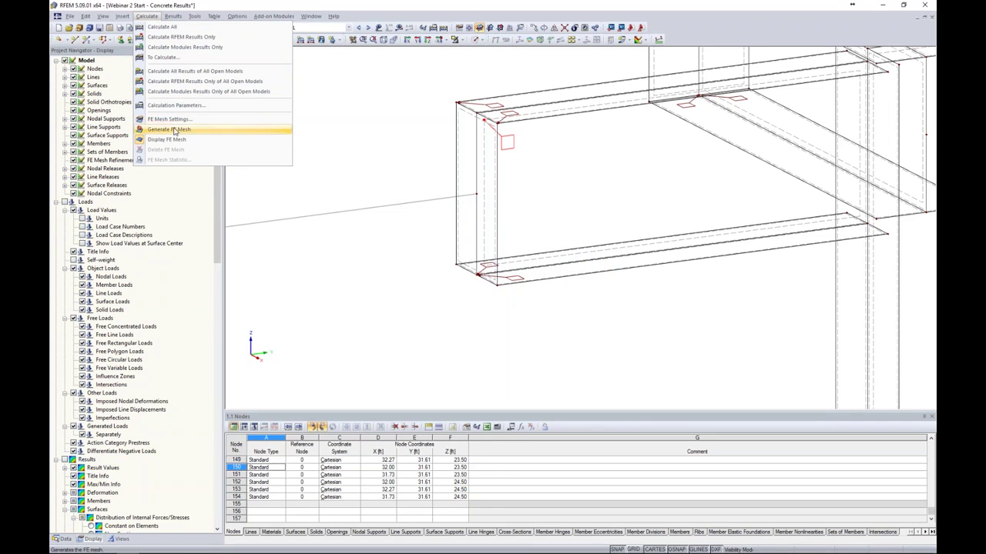
left_click(169, 129)
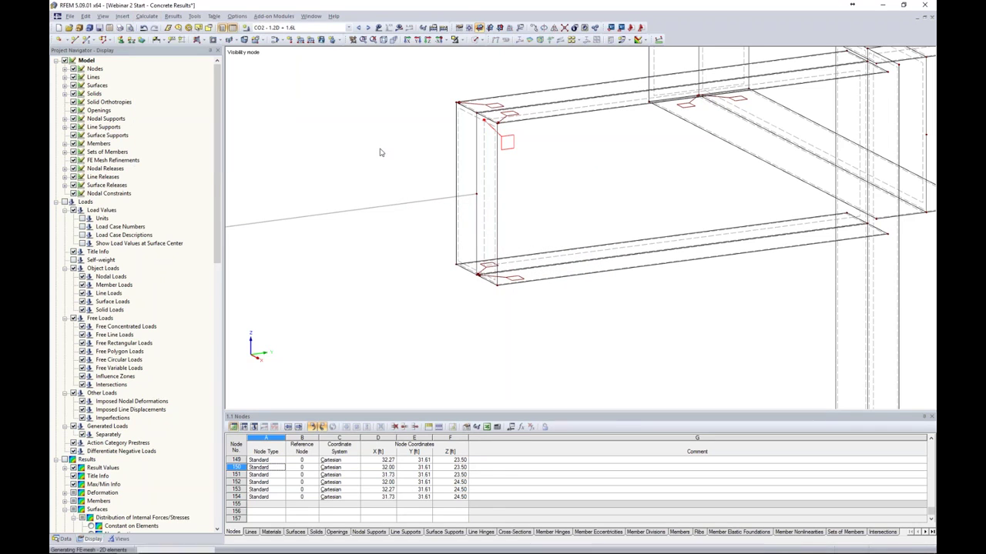
left_click(459, 39)
left_click(474, 120)
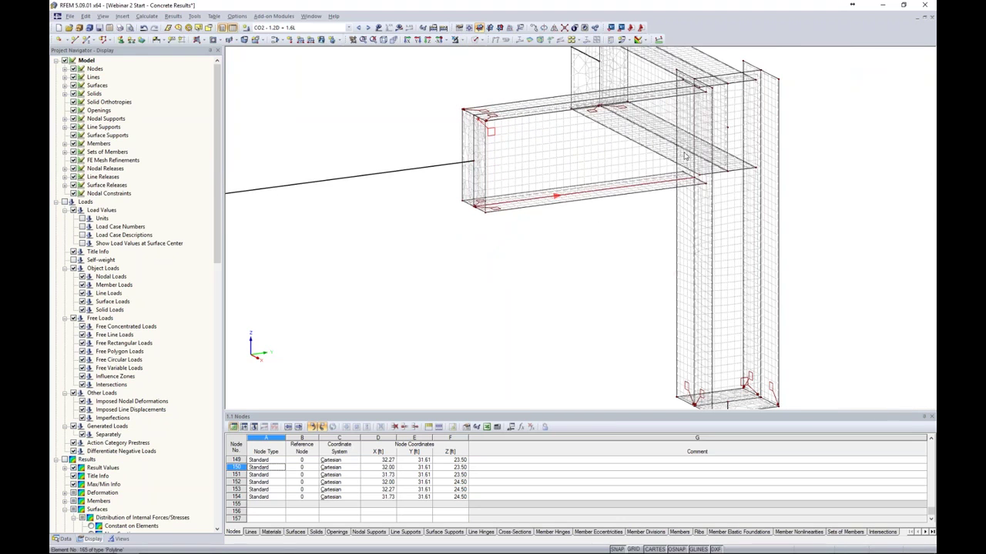
- Examine the generated FE mesh at the joint's rigid end surface, across the whole structure and at the corner connection
scroll(472, 174, "up", 4)
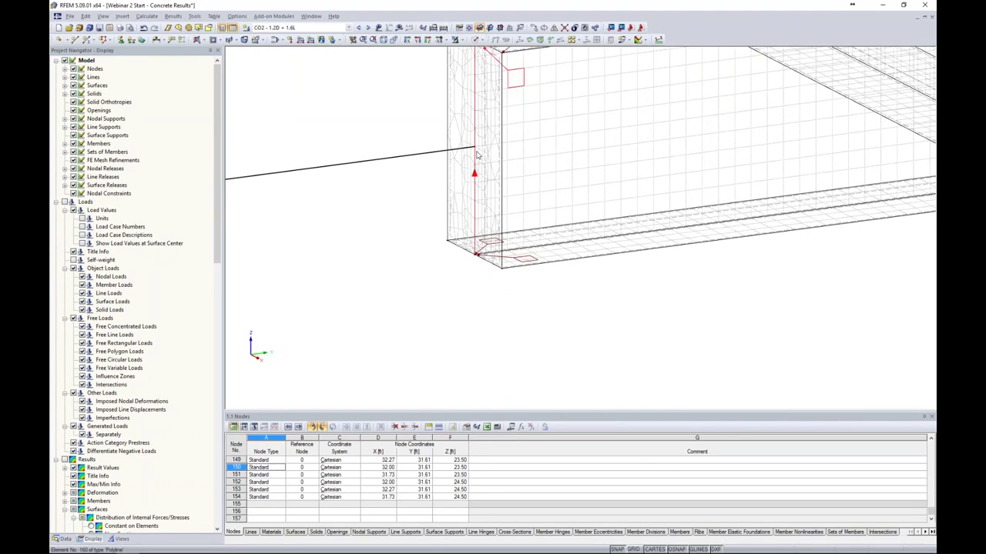
scroll(493, 155, "down", 5)
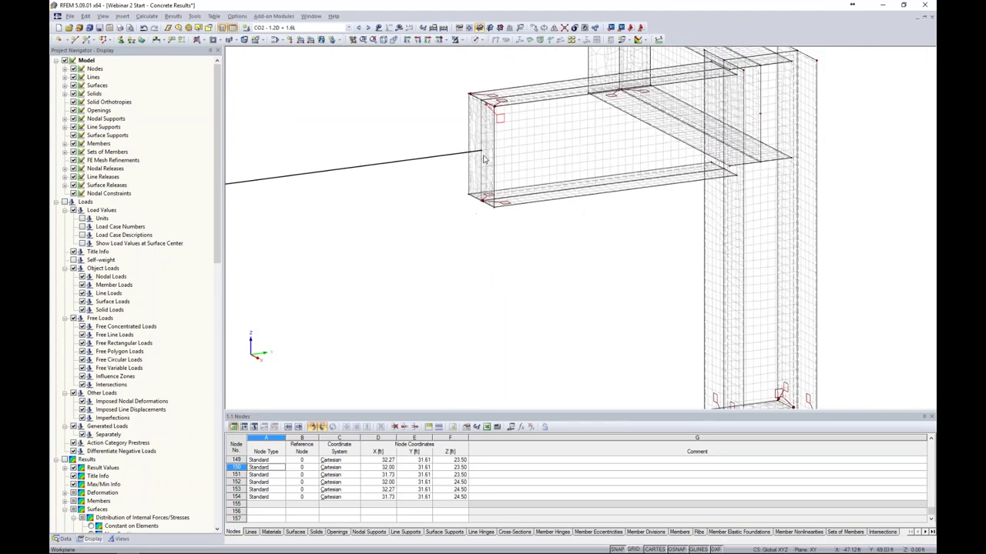
scroll(583, 198, "down", 6)
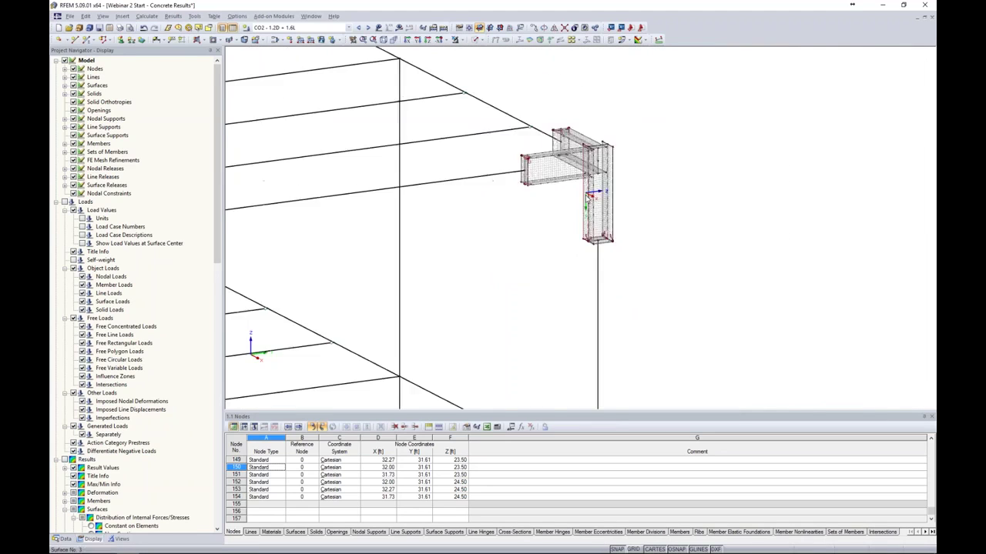
middle_click_drag(583, 199, 811, 177)
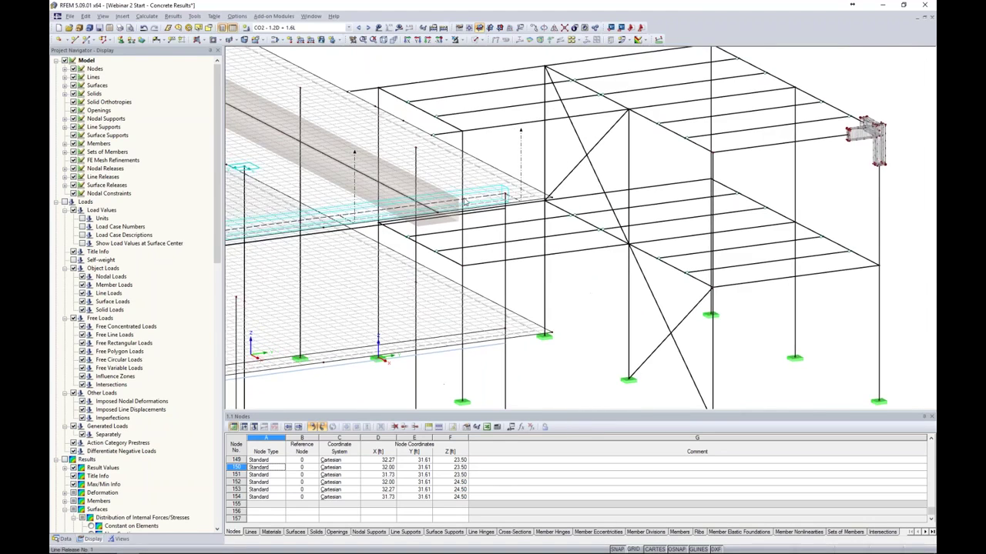
scroll(443, 183, "up", 5)
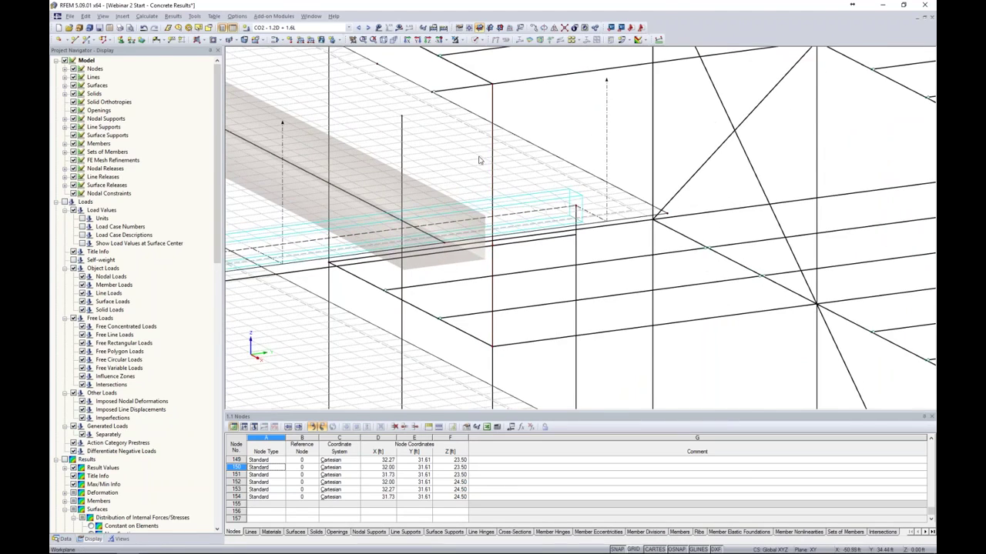
scroll(558, 166, "down", 2)
scroll(558, 165, "down", 2)
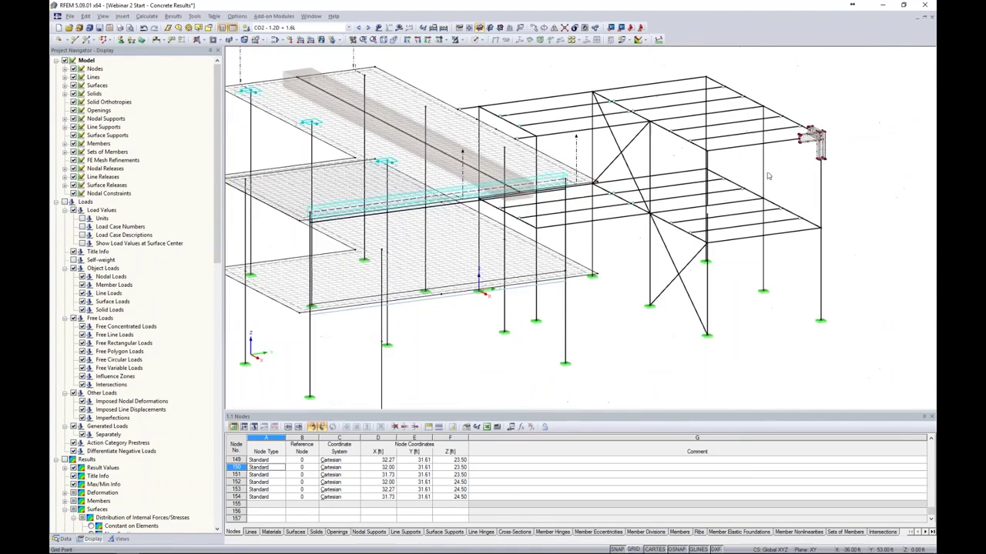
scroll(697, 181, "up", 8)
scroll(668, 154, "up", 8)
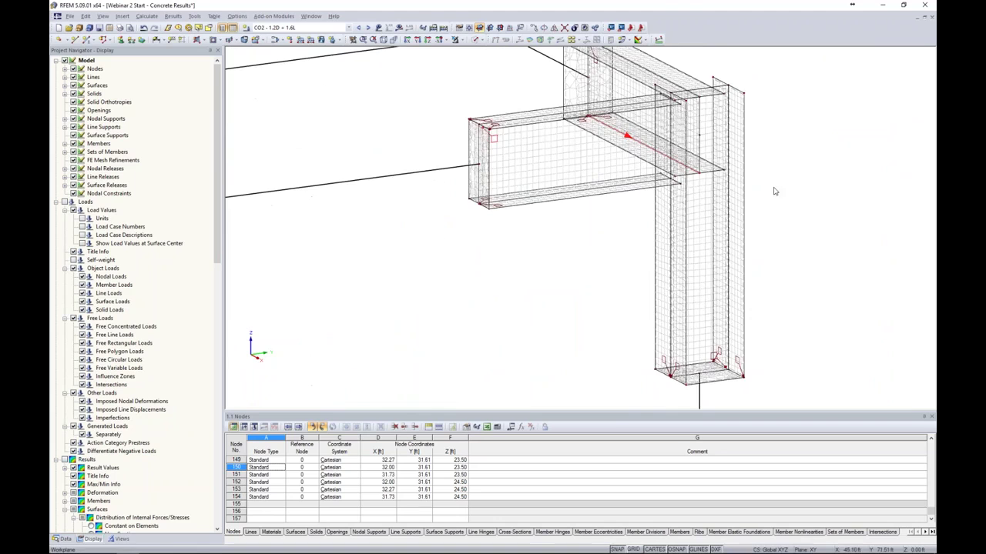
- Start a new circular FE mesh refinement on the upper and lower web-flange nodes where the beam along X meets the column
scroll(661, 146, "up", 3)
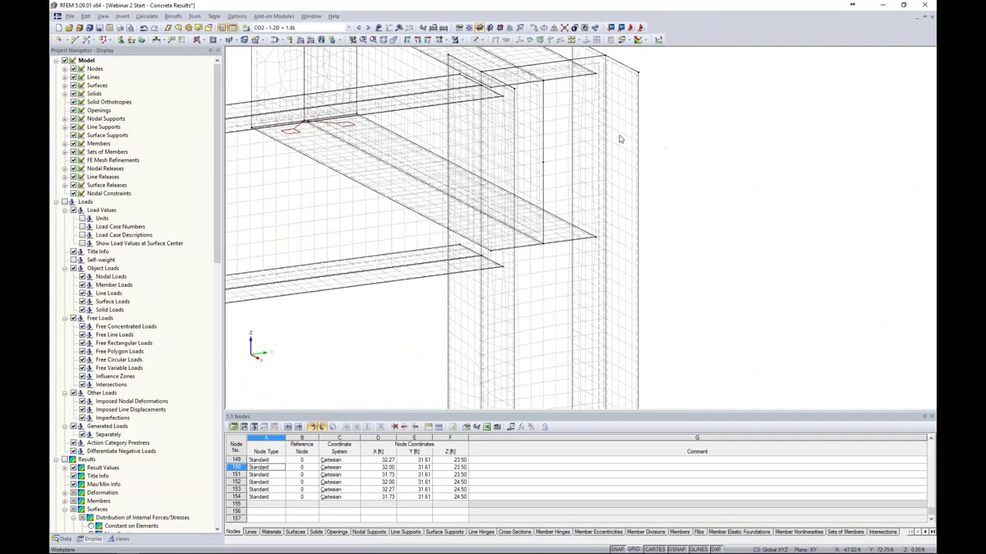
left_click(543, 81)
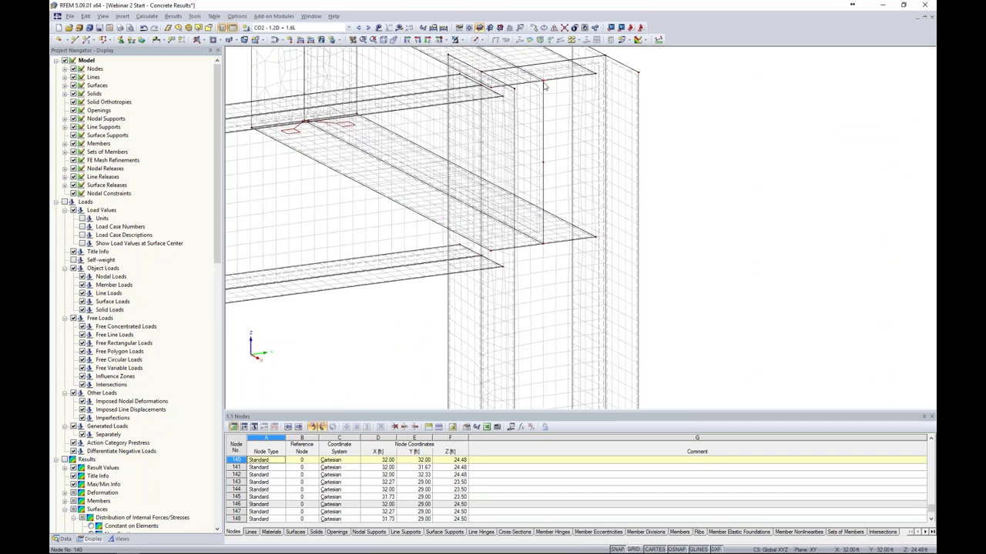
left_click(543, 243)
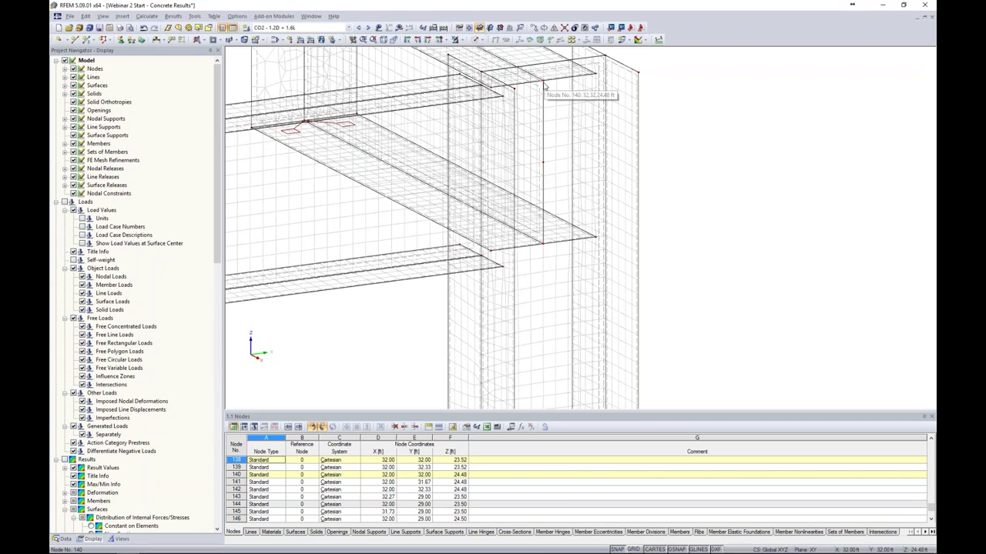
right_click(545, 87)
mouse_move(566, 110)
left_click(686, 118)
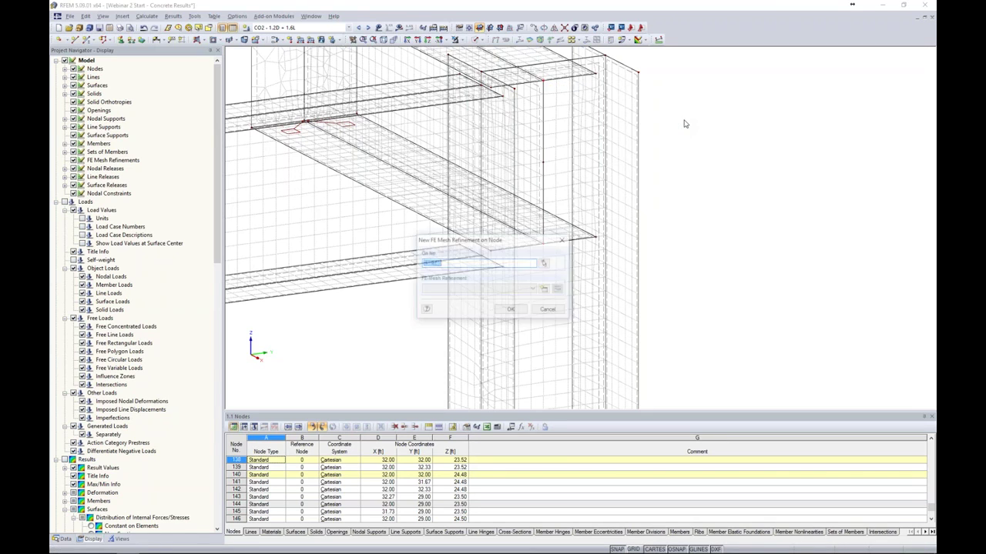
left_click(543, 289)
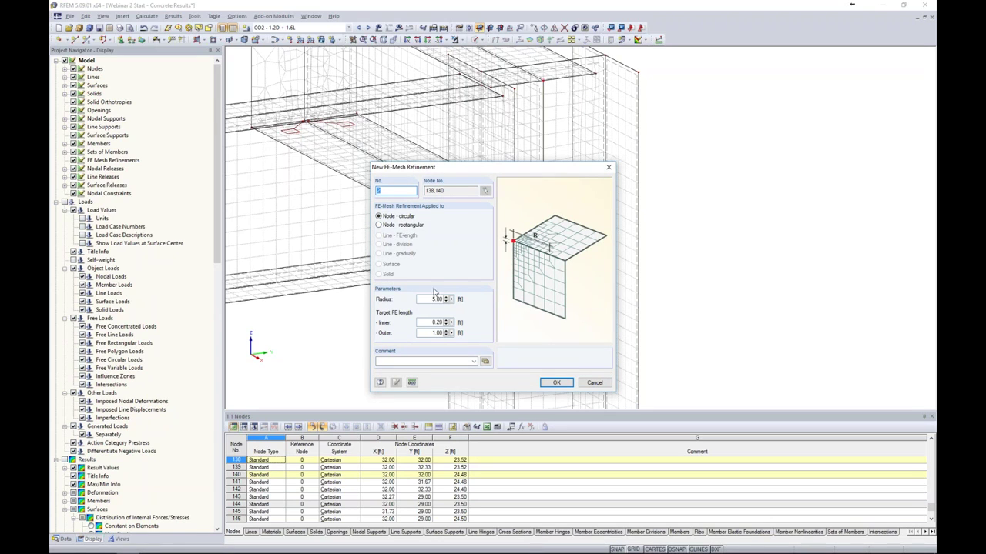
- Set the nodal refinement radius to 0.5 ft, reduce its inner and outer target FE lengths, and apply it to both nodes
double_click(429, 300)
type("0.5")
key("Tab")
type("0")
double_click(430, 332)
type("0.0")
left_click(554, 384)
left_click(510, 311)
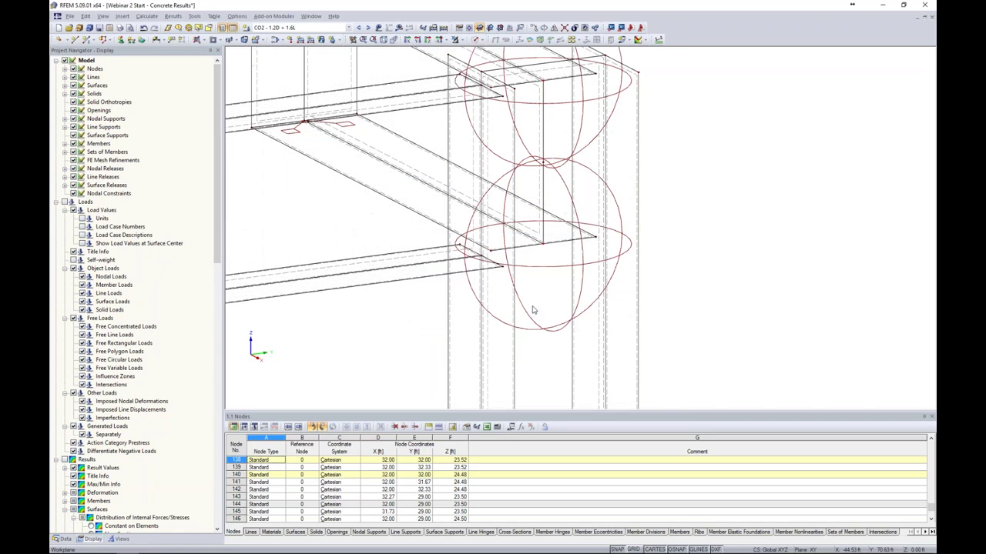
- Regenerate the FE mesh and inspect the refined elements around the lower beam-to-column node
scroll(566, 248, "down", 2)
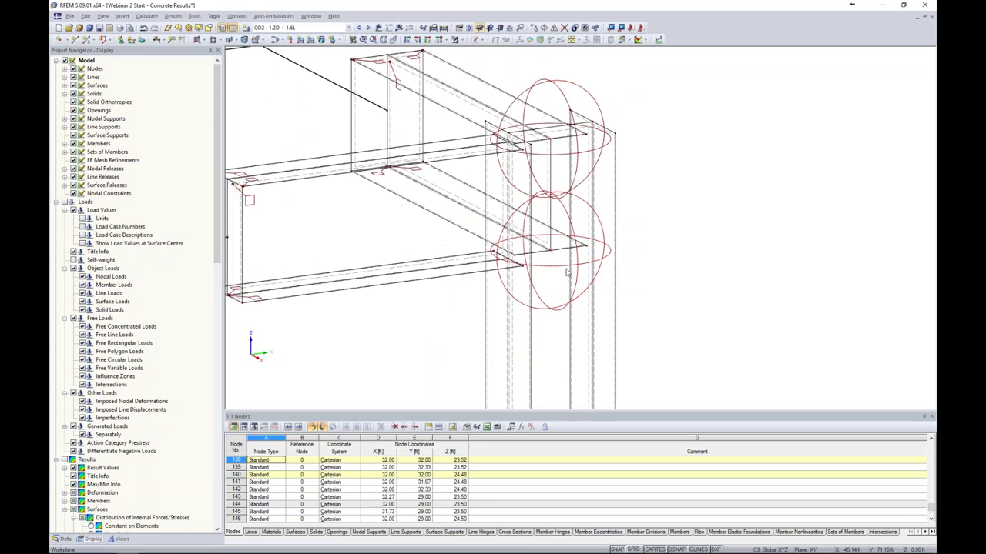
scroll(569, 274, "down", 2)
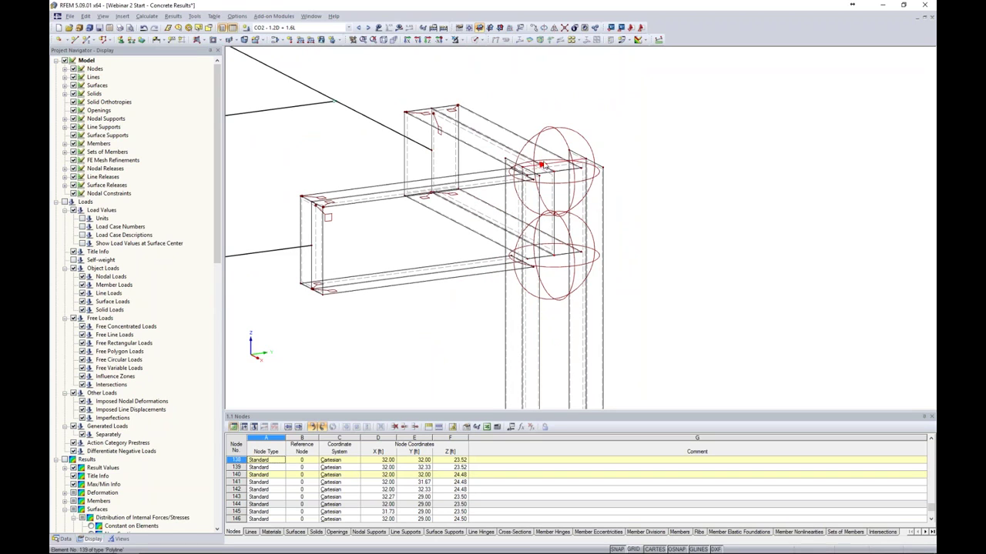
left_click(146, 17)
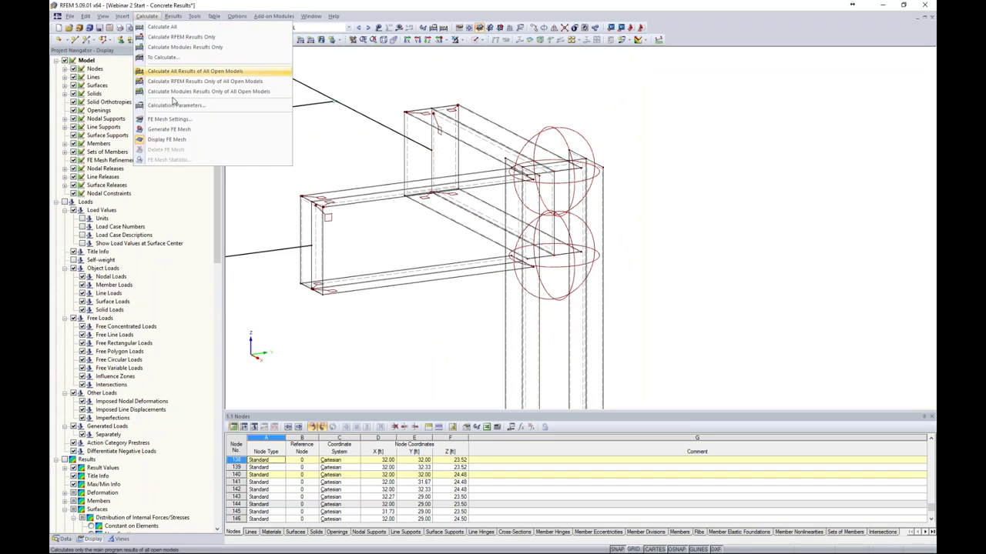
left_click(174, 124)
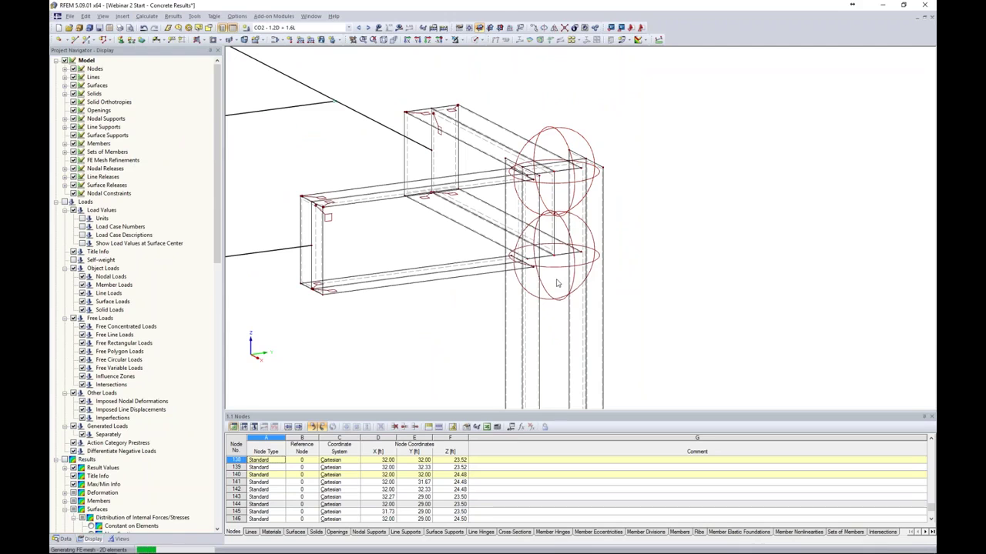
scroll(556, 277, "up", 3)
scroll(553, 264, "up", 4)
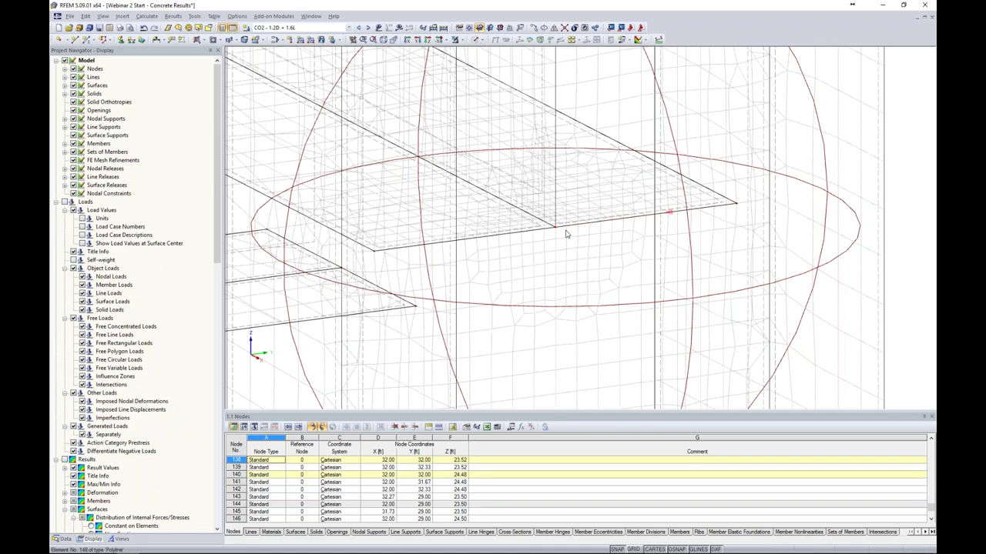
scroll(655, 271, "down", 2)
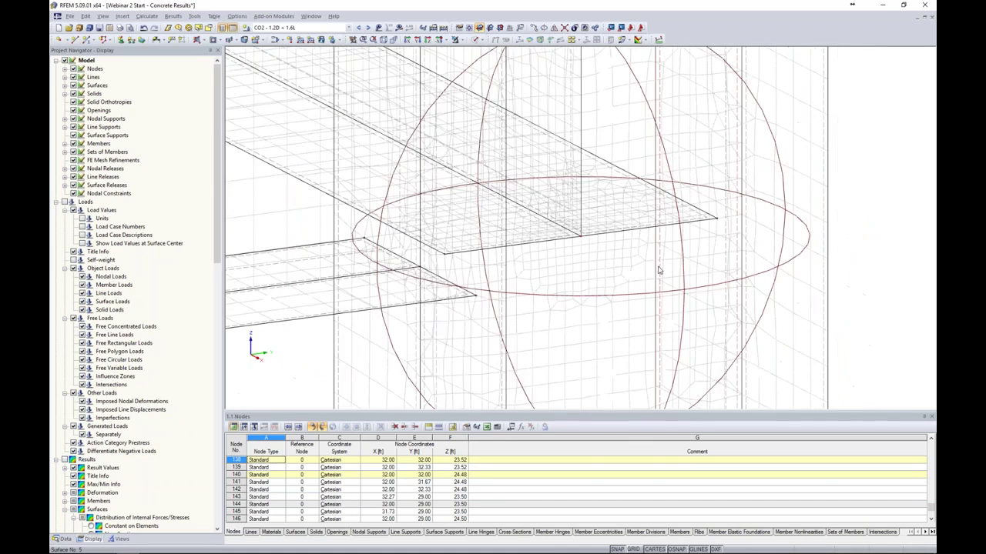
- Hide the FE mesh refinement symbols in the model view
scroll(659, 270, "down", 4)
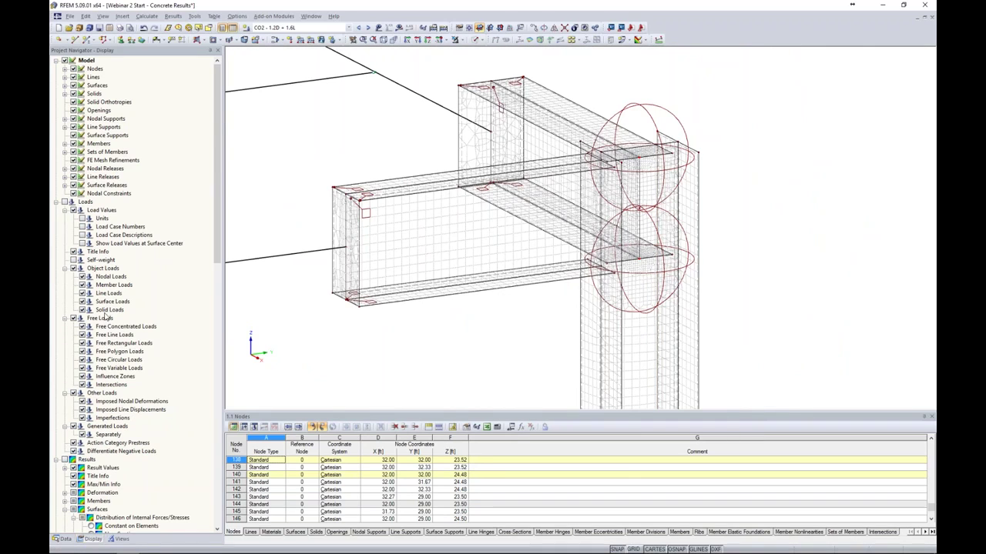
left_click(74, 161)
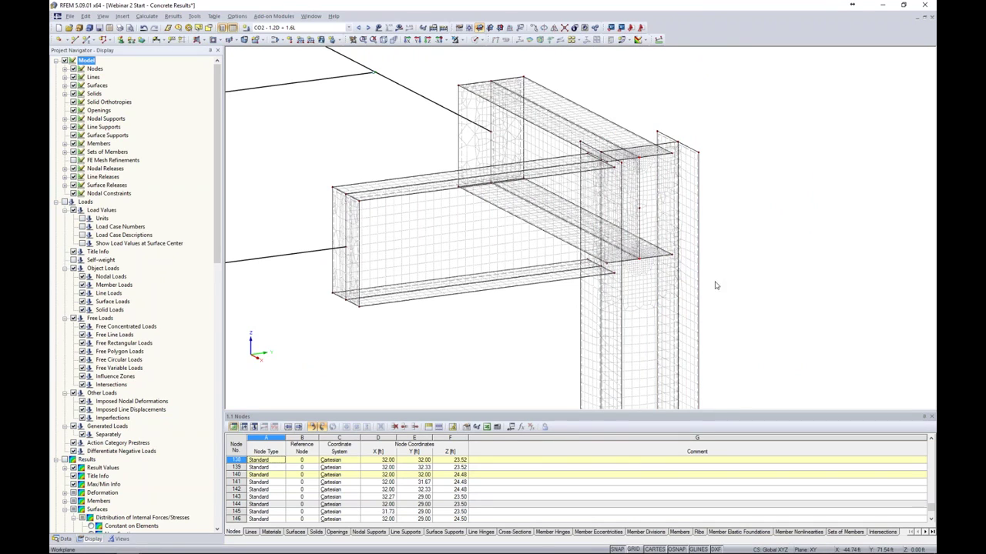
middle_click_drag(734, 256, 694, 226, "ctrl")
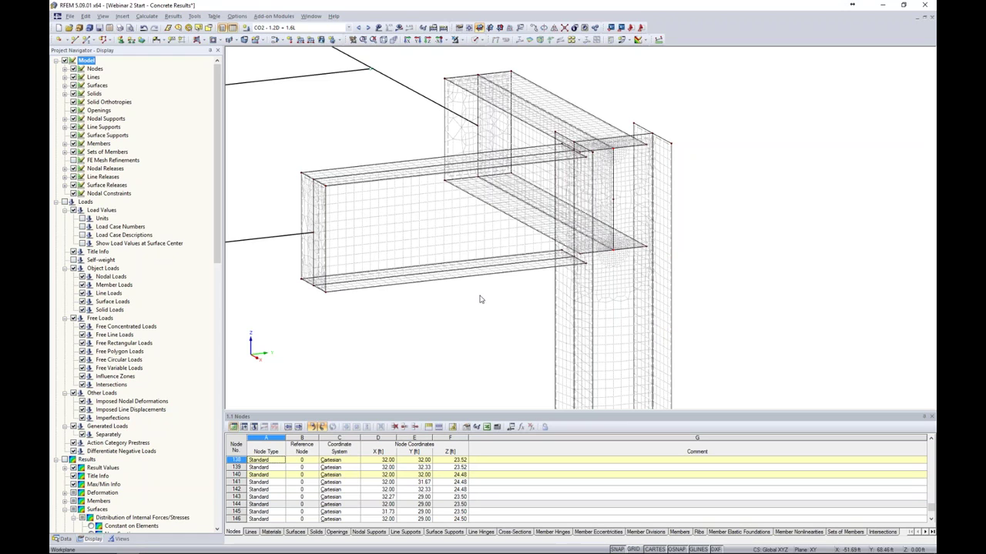
- Start a new line release and create its release type with a rotational release φx and spring constant of 4 kipft/rad/ft
left_click(64, 538)
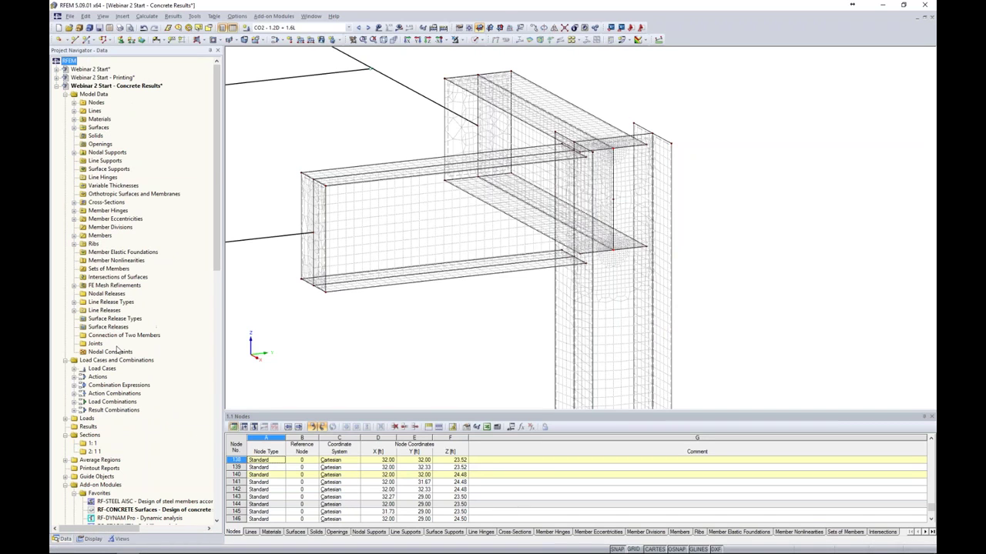
right_click(107, 310)
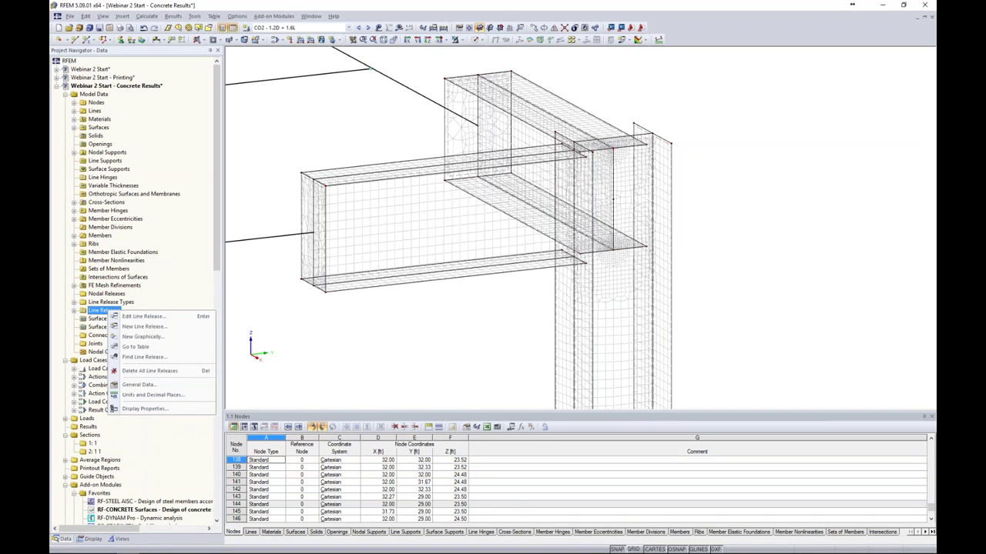
left_click(143, 327)
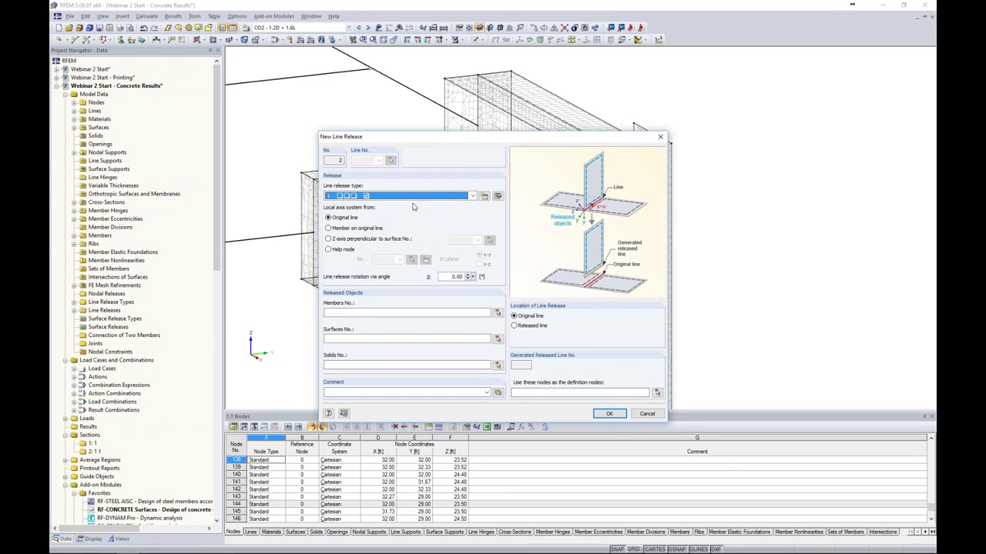
left_click(420, 199)
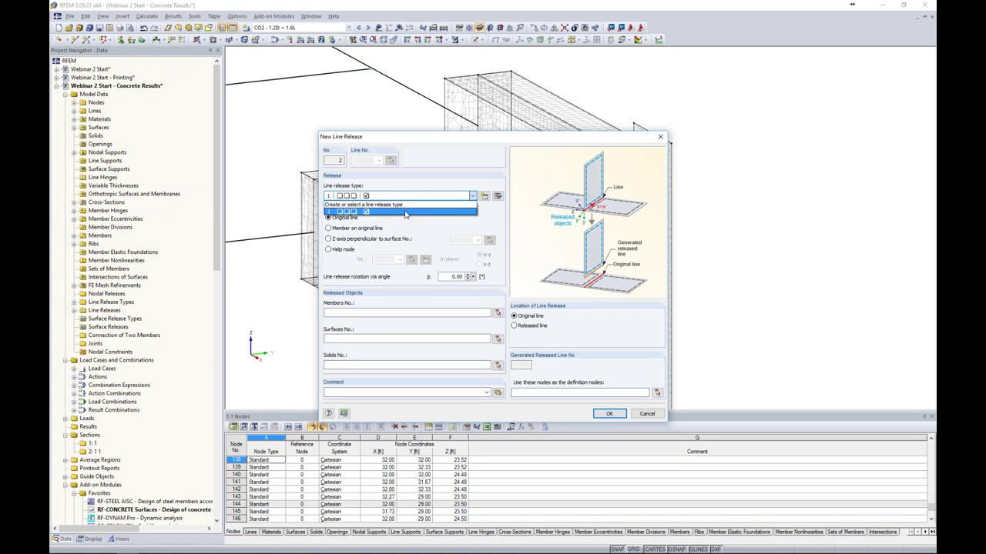
left_click(410, 226)
left_click(484, 195)
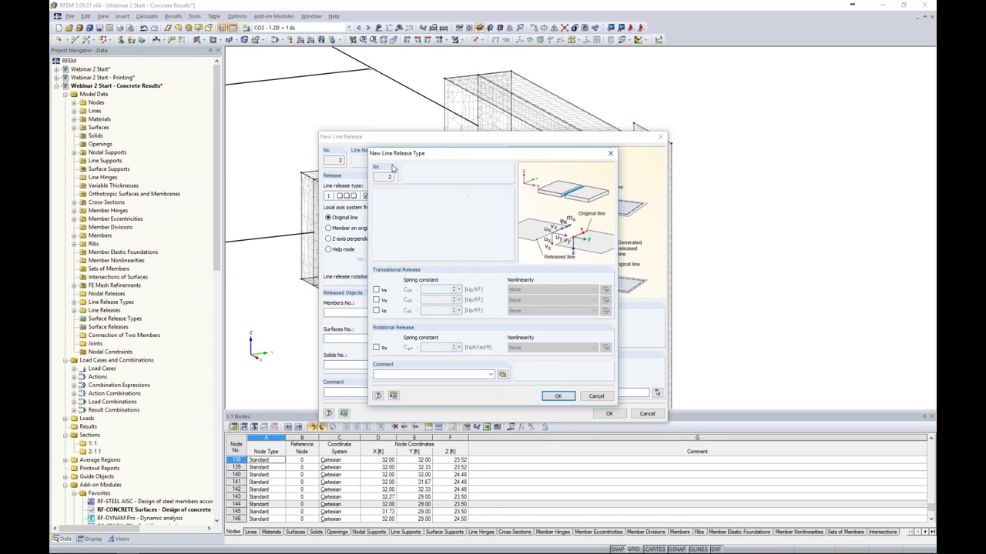
left_click(375, 348)
double_click(441, 348)
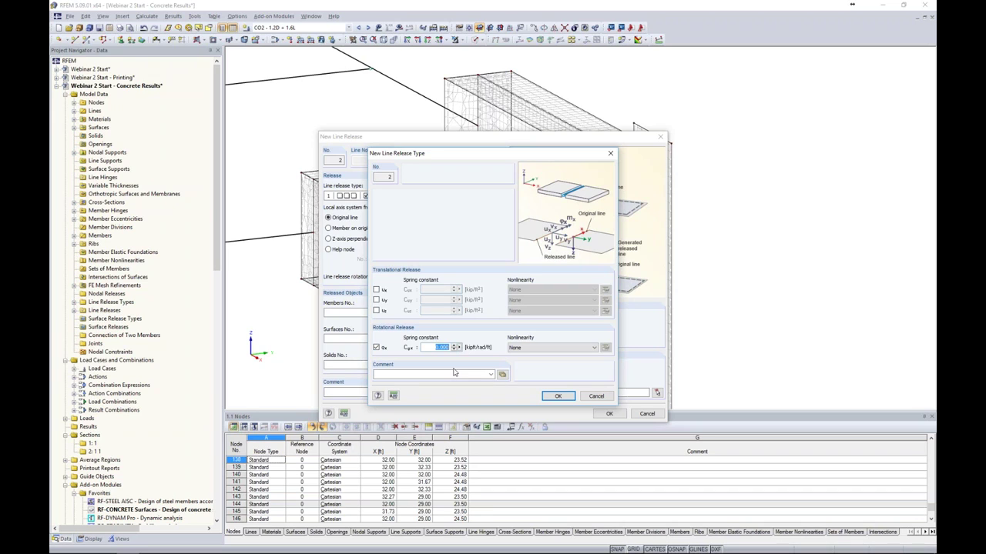
type("4")
left_click(556, 397)
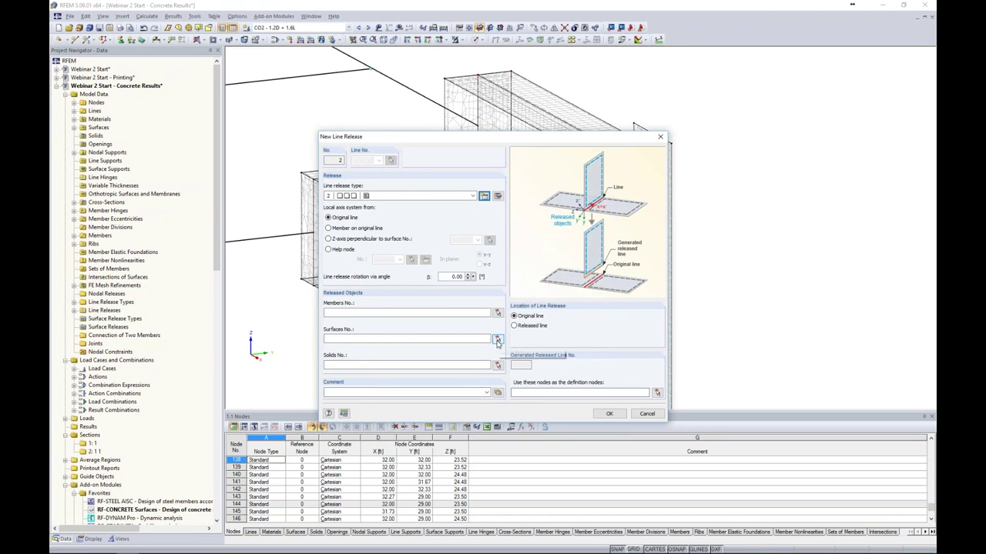
- Set the column web, surface 7, as the released surface and confirm the new line release
left_click(497, 339)
scroll(615, 182, "up", 3)
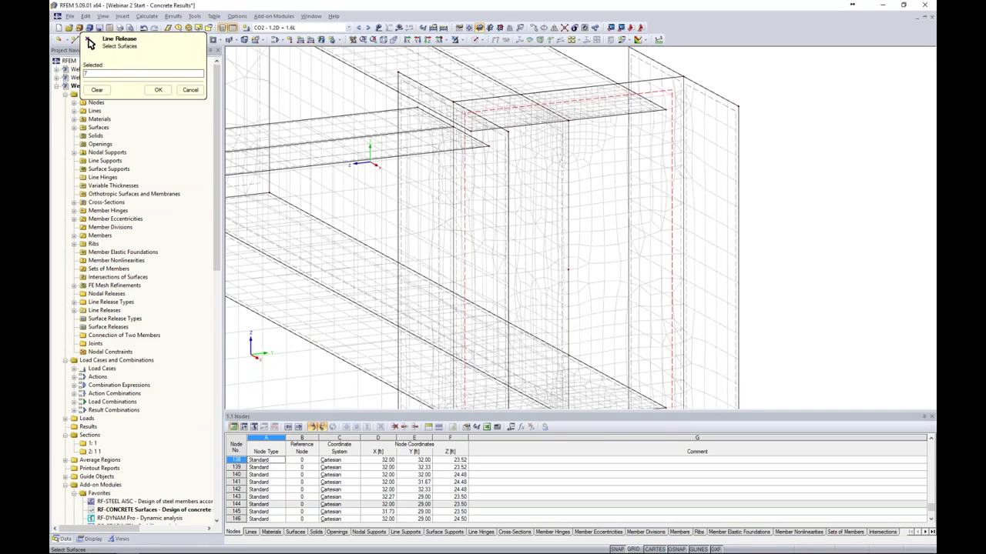
left_click(158, 90)
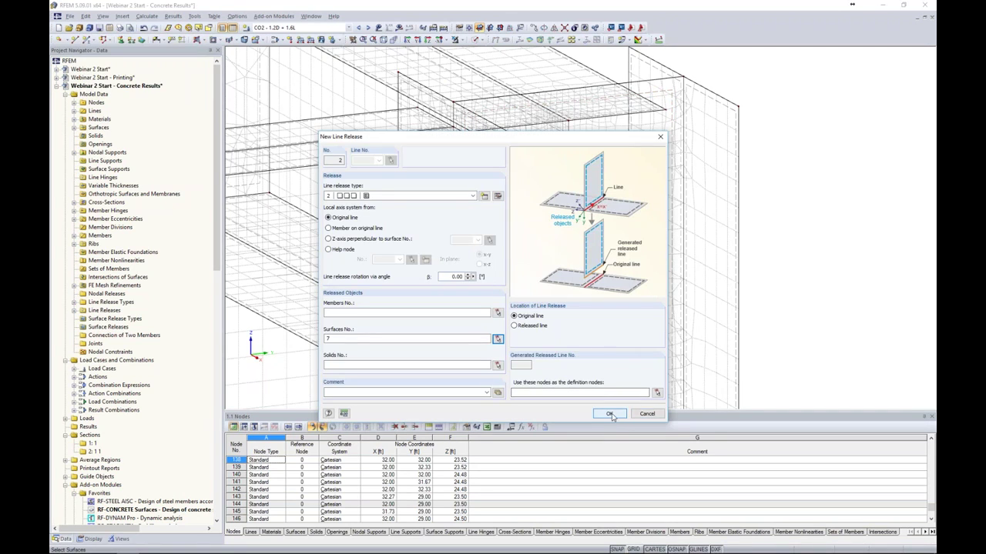
left_click(610, 416)
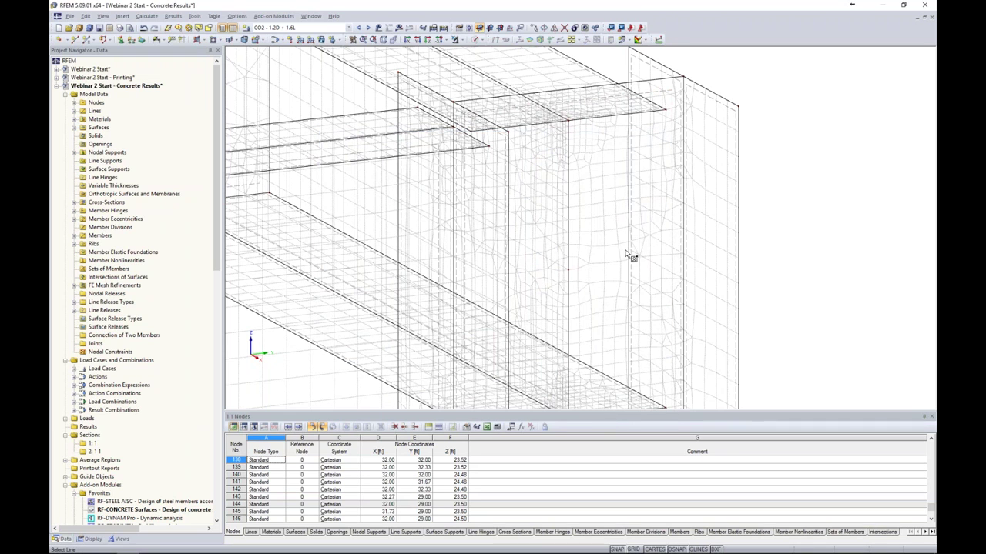
- Assign the line release to the edge lines where the upper and lower flanges of the beam along X meet the column web
left_click(539, 124)
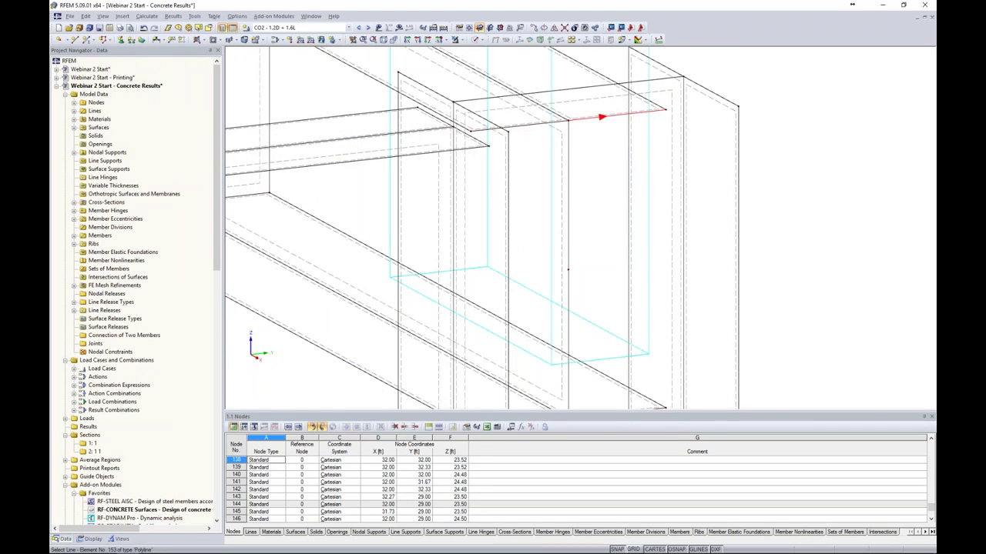
scroll(590, 209, "down", 3)
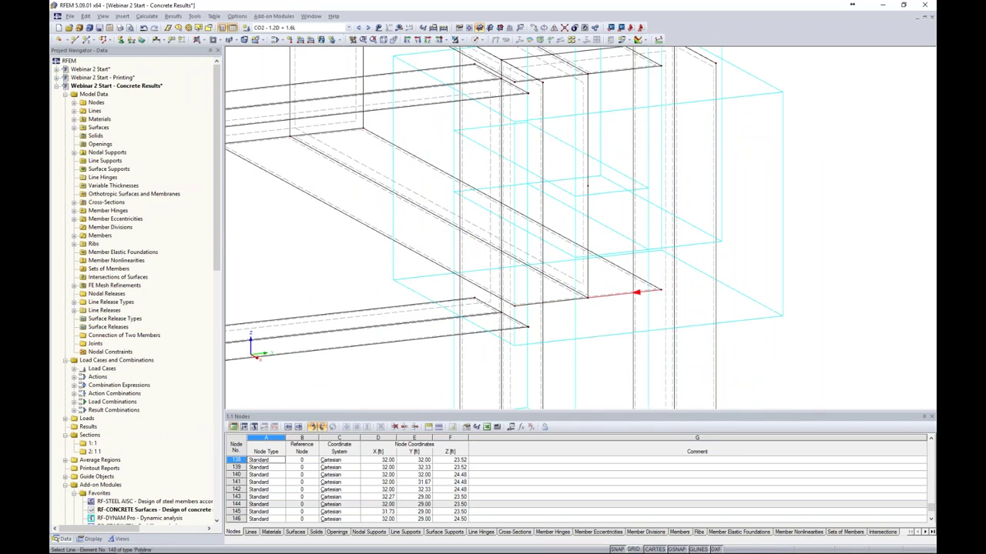
middle_click_drag(683, 279, 702, 277, "ctrl")
scroll(700, 275, "down", 3)
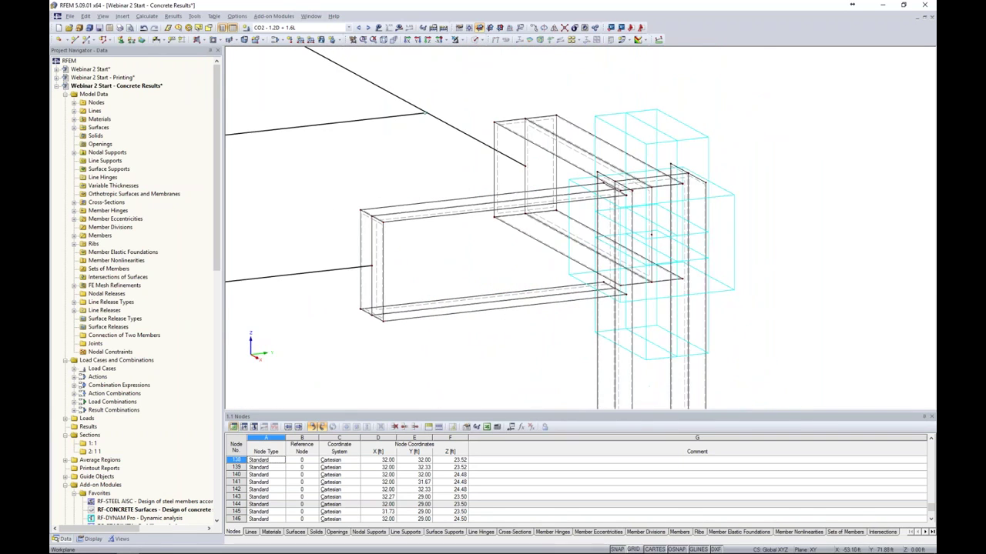
middle_click_drag(763, 268, 818, 264, "ctrl")
middle_click_drag(724, 164, 574, 108, "ctrl")
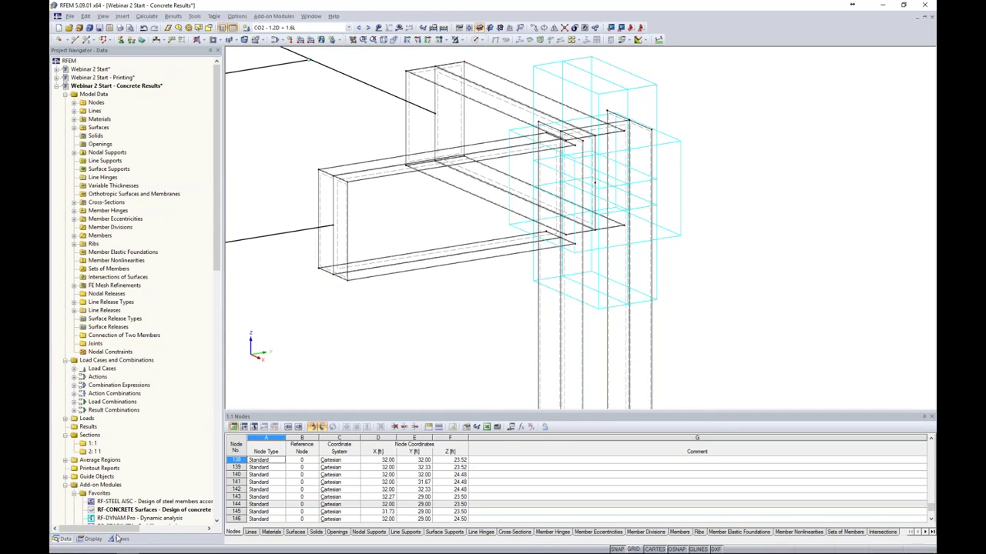
- Hide the line release symbols in the model view
left_click(93, 539)
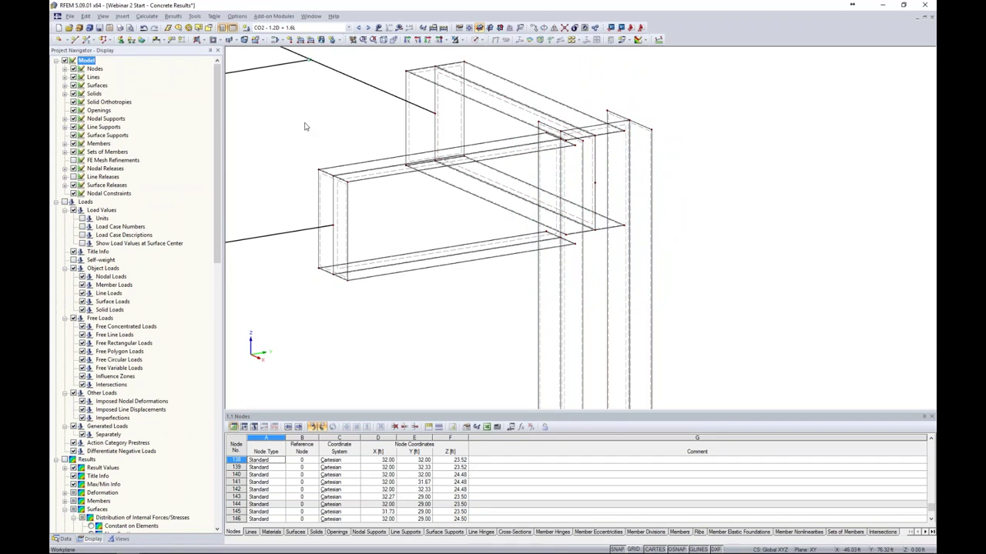
scroll(304, 127, "down", 5)
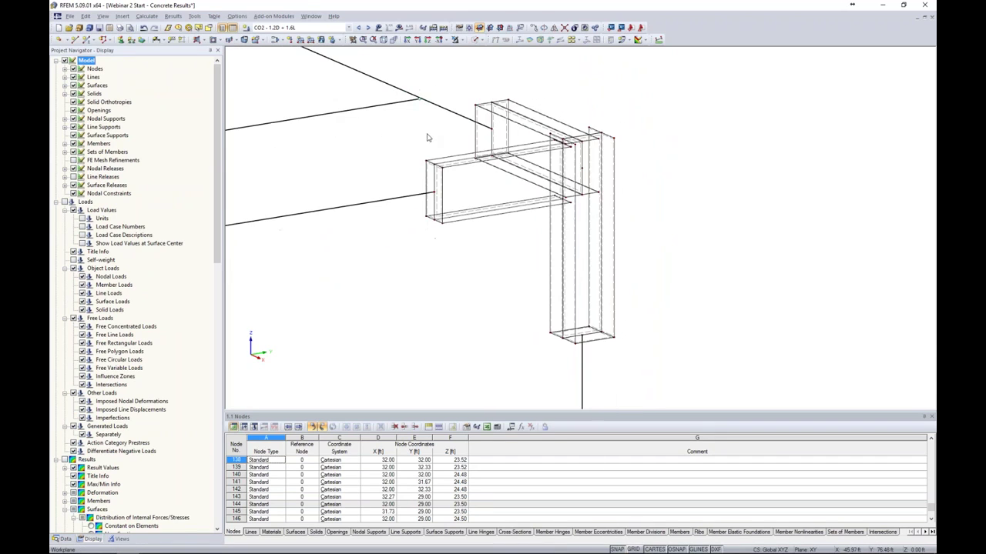
scroll(574, 156, "down", 5)
middle_click_drag(513, 157, 571, 175)
scroll(571, 175, "down", 2)
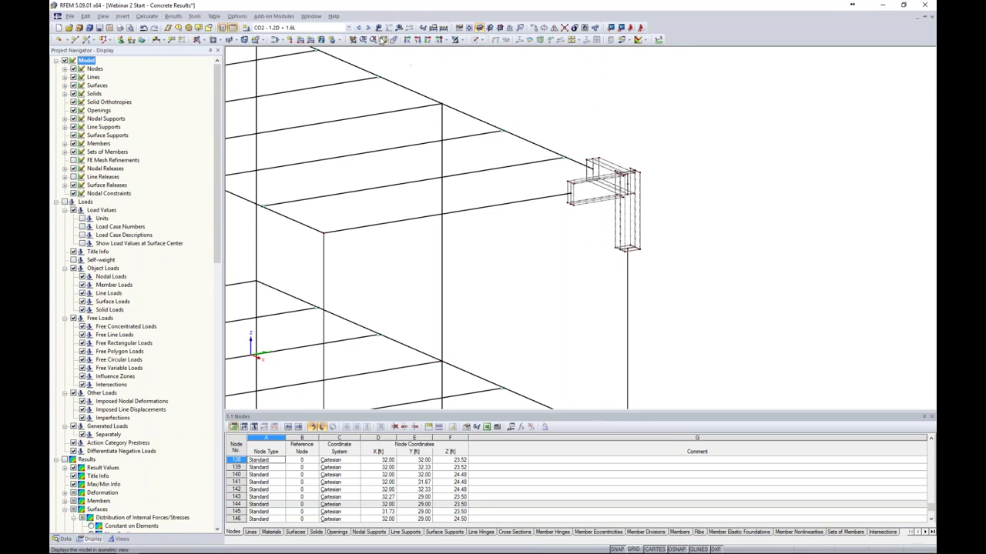
- Display the loads of load case LC1 - Dead and examine them on the beams around the corner joint
left_click(349, 28)
left_click(341, 37)
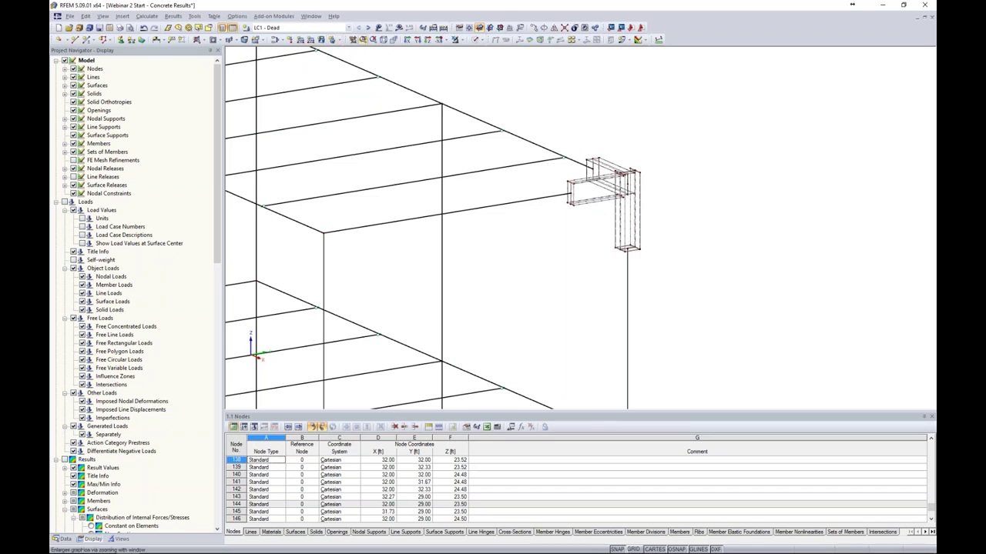
scroll(596, 127, "down", 2)
middle_click_drag(638, 152, 633, 137, "ctrl")
mouse_move(579, 71)
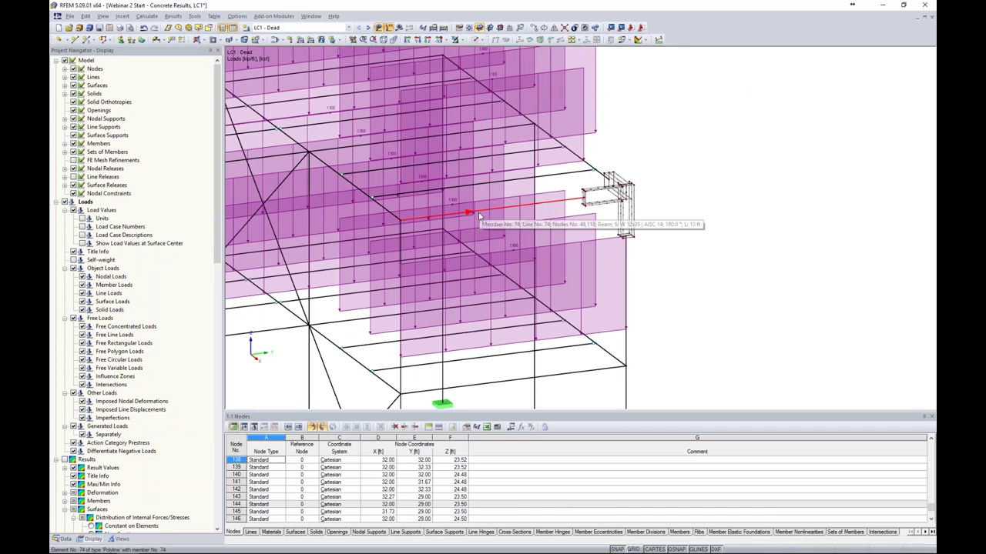
scroll(607, 221, "down", 3)
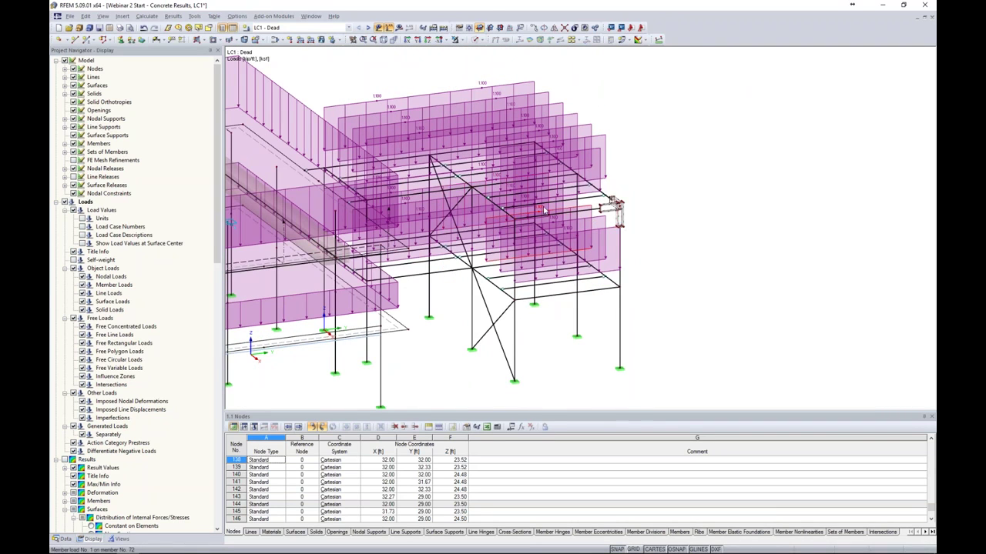
scroll(583, 208, "up", 3)
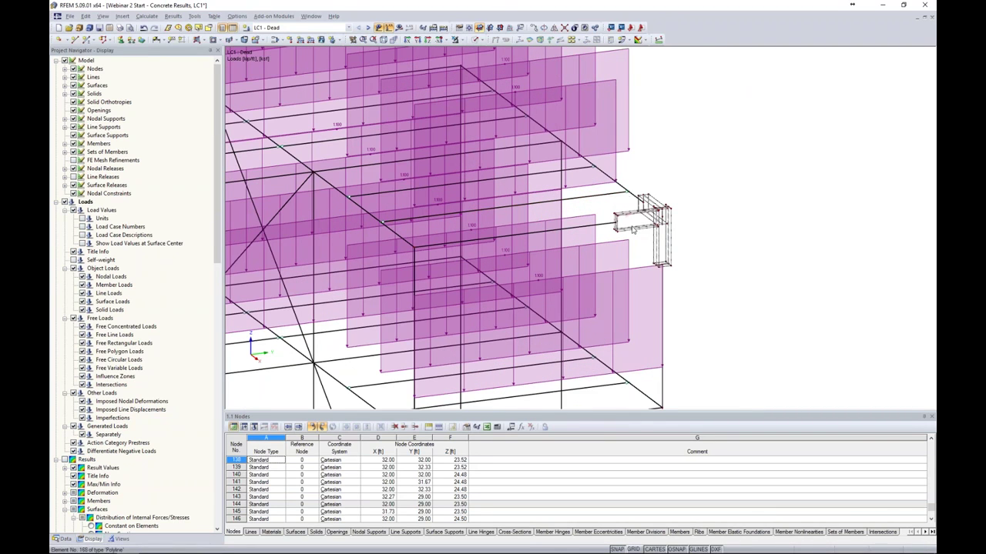
scroll(630, 225, "up", 2)
scroll(630, 223, "down", 1)
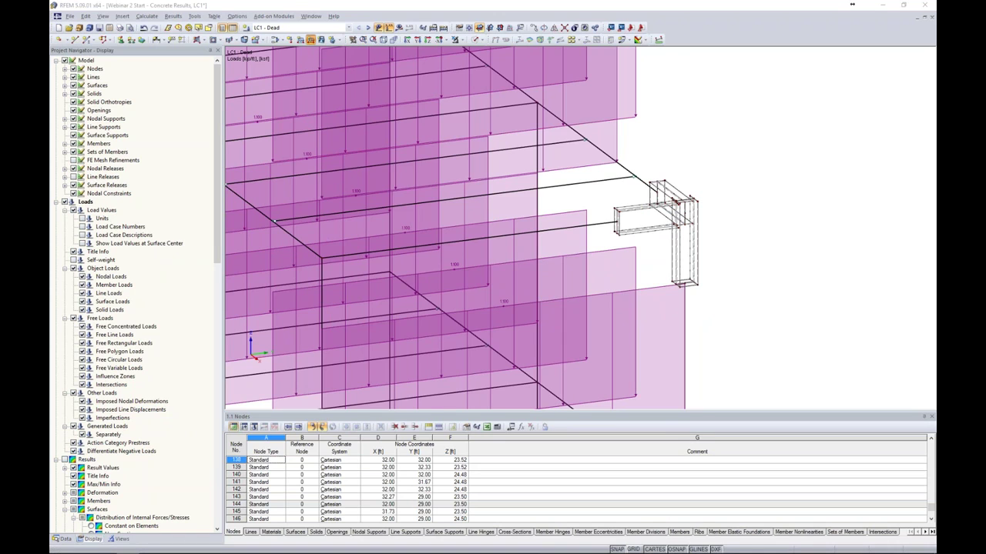
- Add a uniform line load of -1.1 kip/ft in global ZL to the upper web-flange line of the joint's beam stub along Y
left_click(310, 39)
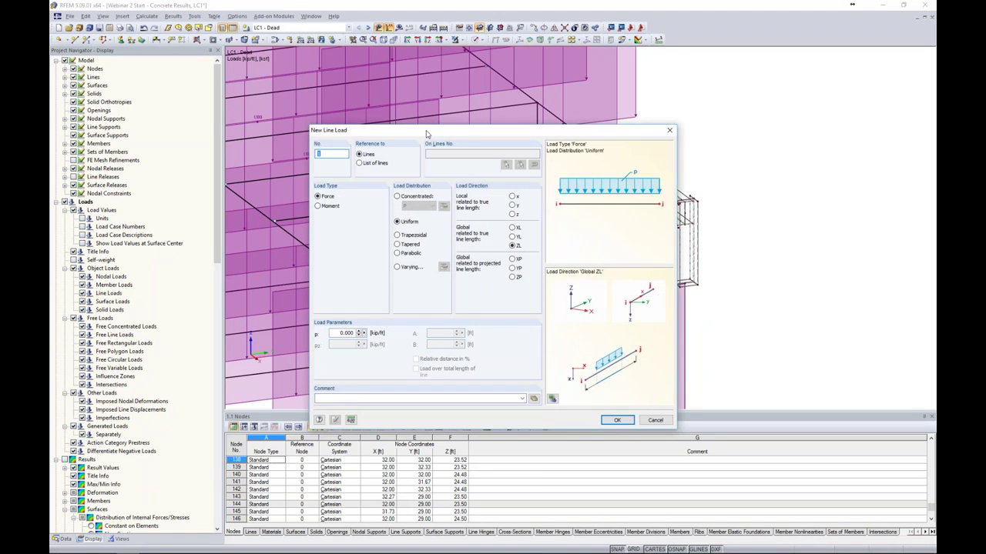
left_click_drag(427, 134, 352, 111)
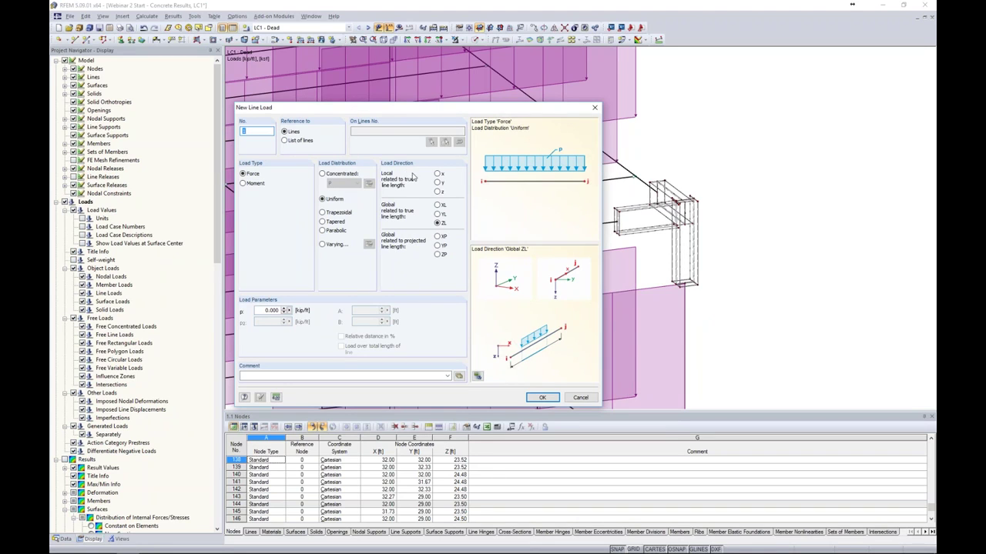
left_click(260, 309)
key("BackSpace")
type("-1.1")
left_click(542, 397)
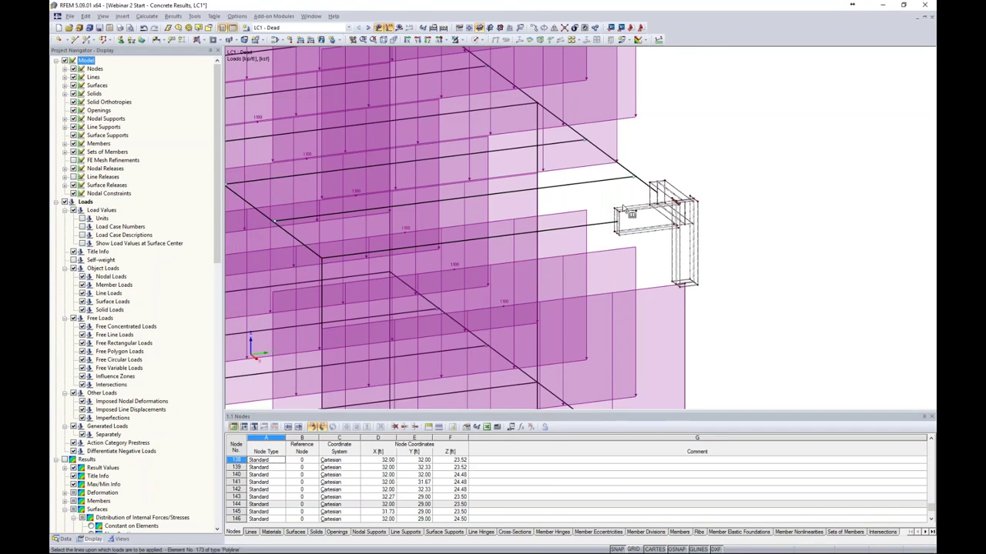
scroll(631, 209, "up", 5)
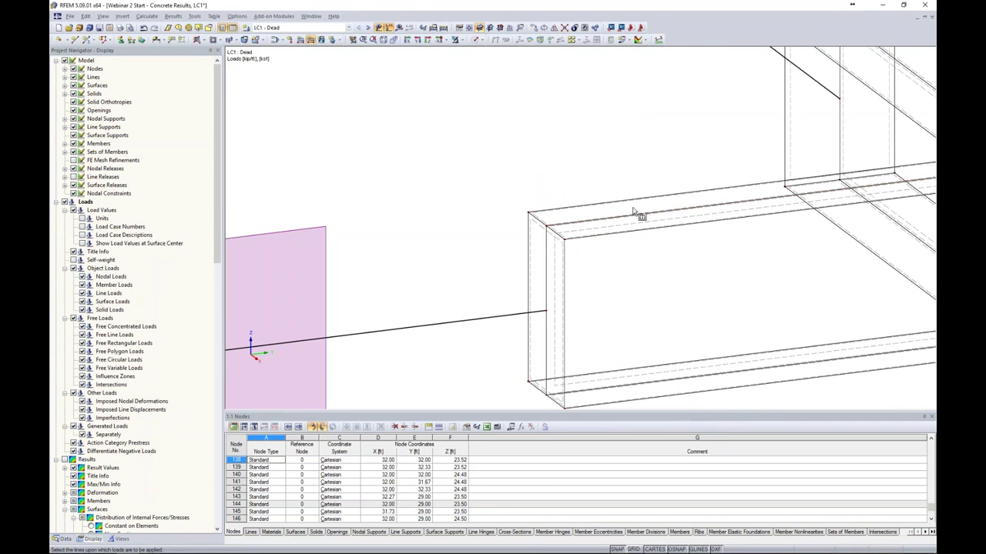
scroll(635, 211, "down", 5)
scroll(634, 211, "down", 5)
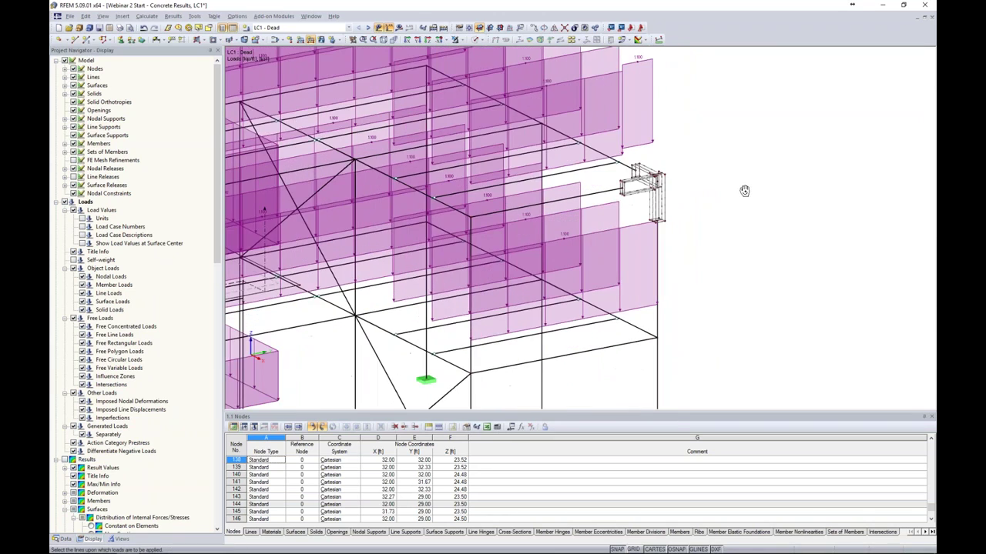
middle_click_drag(656, 198, 696, 278)
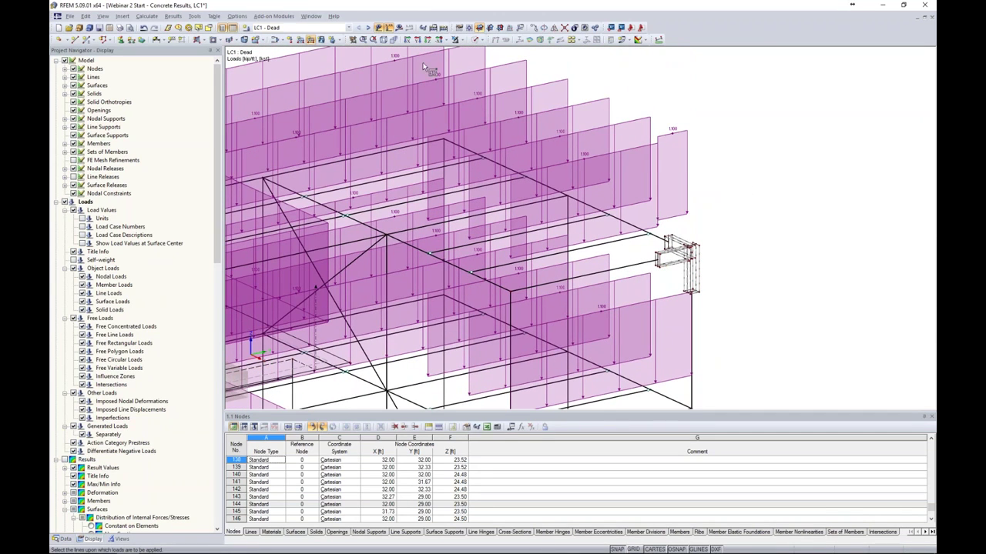
- Switch to load case LC2 - Live and add a uniform -0.3 kip/ft line load in global ZL to the upper web-flange line of the stub along Y
left_click(367, 27)
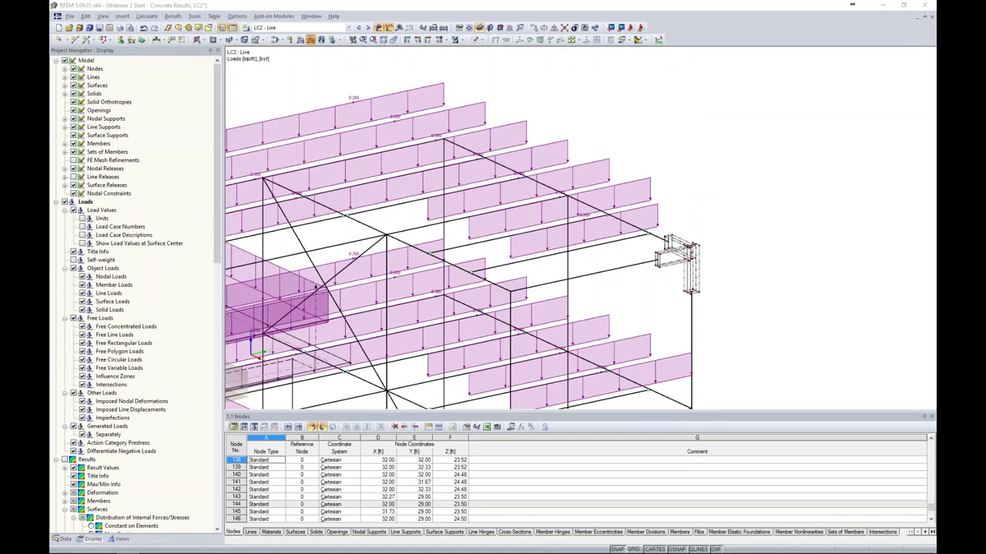
left_click(311, 39)
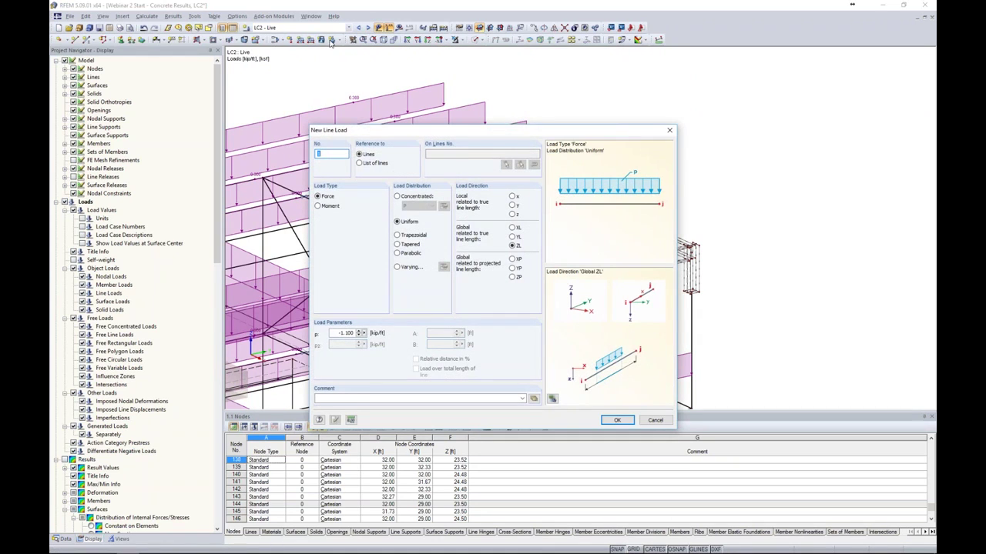
left_click(335, 333)
type("-0")
left_click(617, 420)
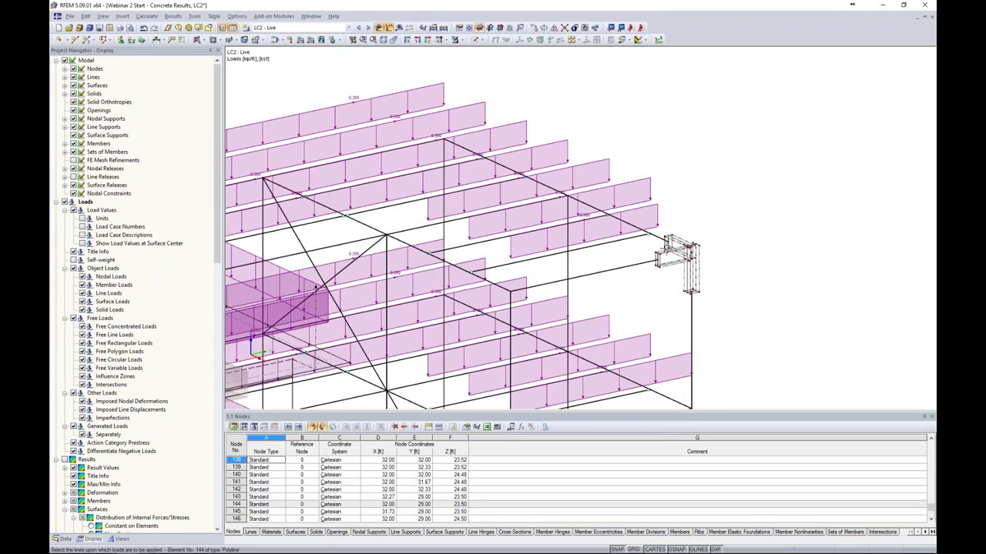
scroll(666, 252, "up", 2)
scroll(666, 253, "up", 3)
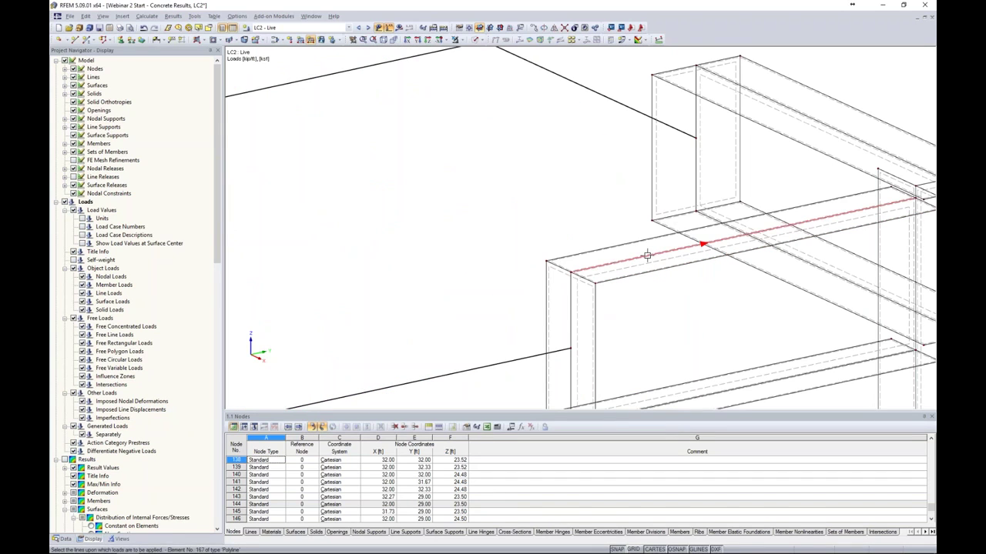
scroll(641, 260, "down", 4)
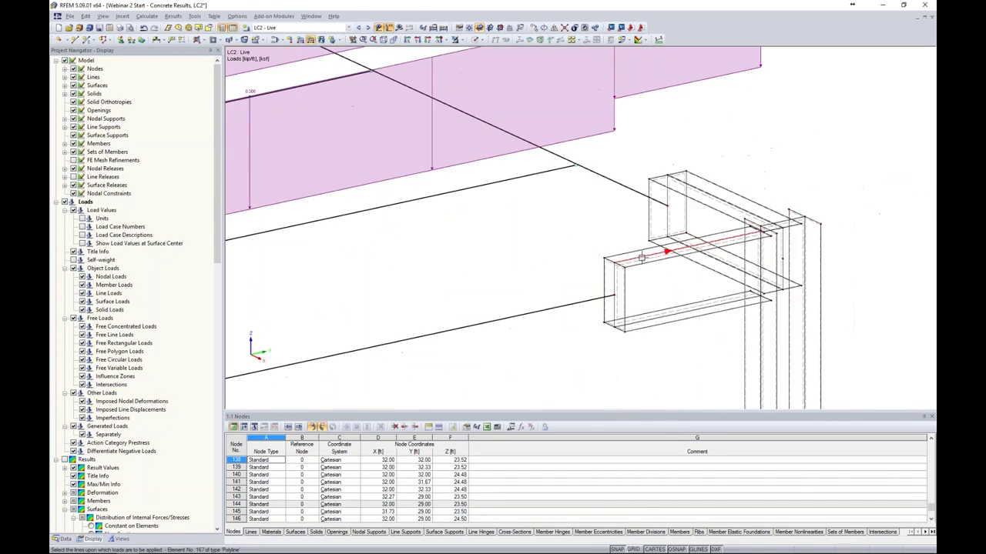
scroll(773, 222, "down", 3)
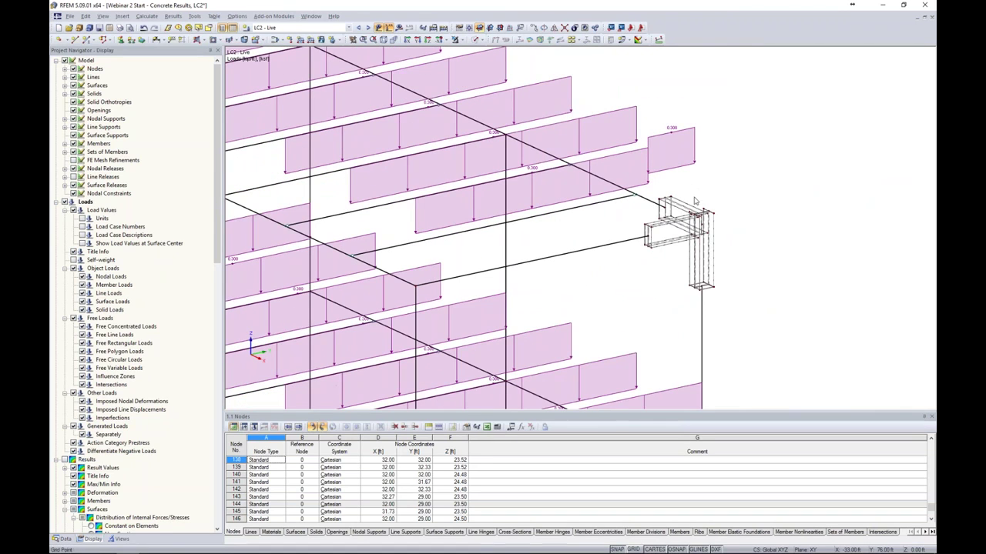
- Select load combination CO2 - 1.2D + 1.6L and calculate its results
left_click(281, 28)
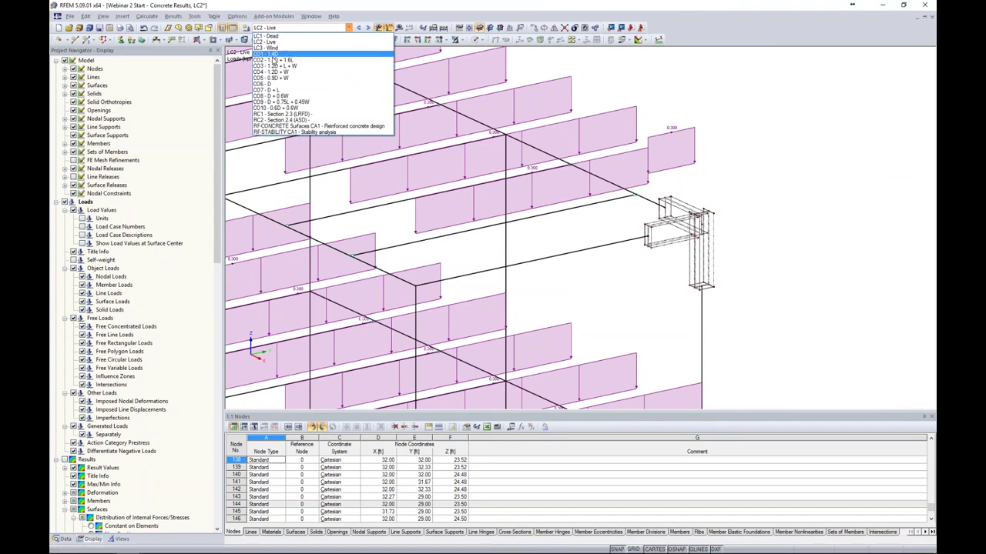
left_click(273, 61)
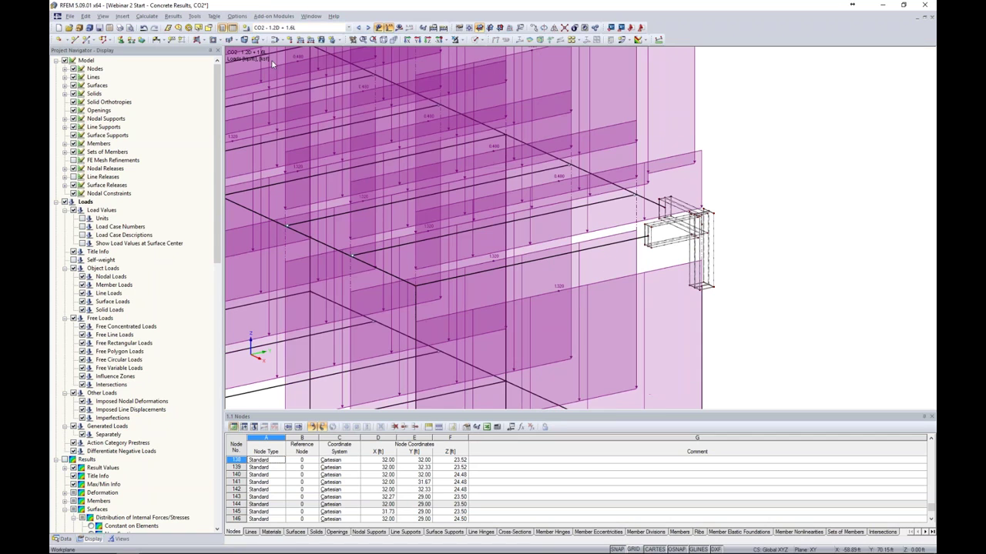
left_click(398, 29)
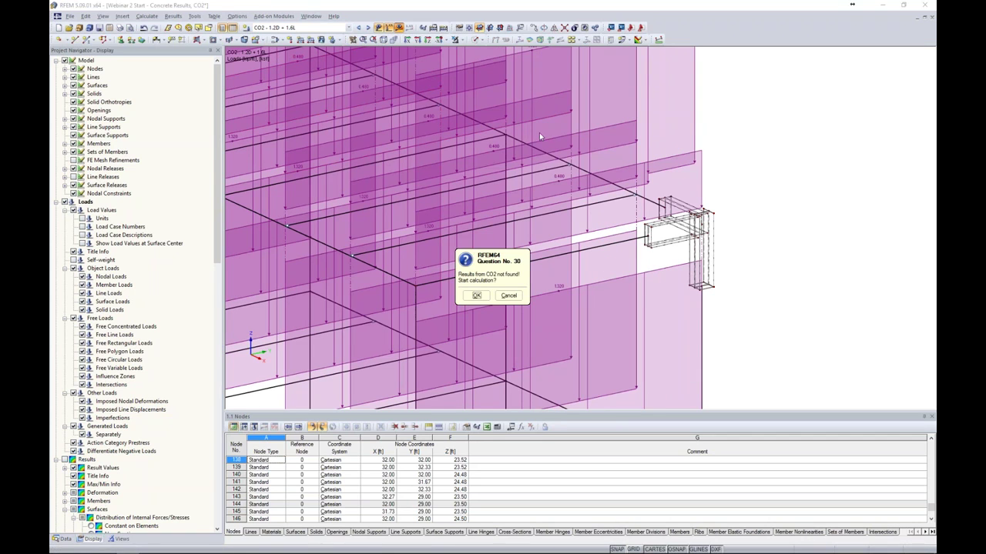
left_click(477, 299)
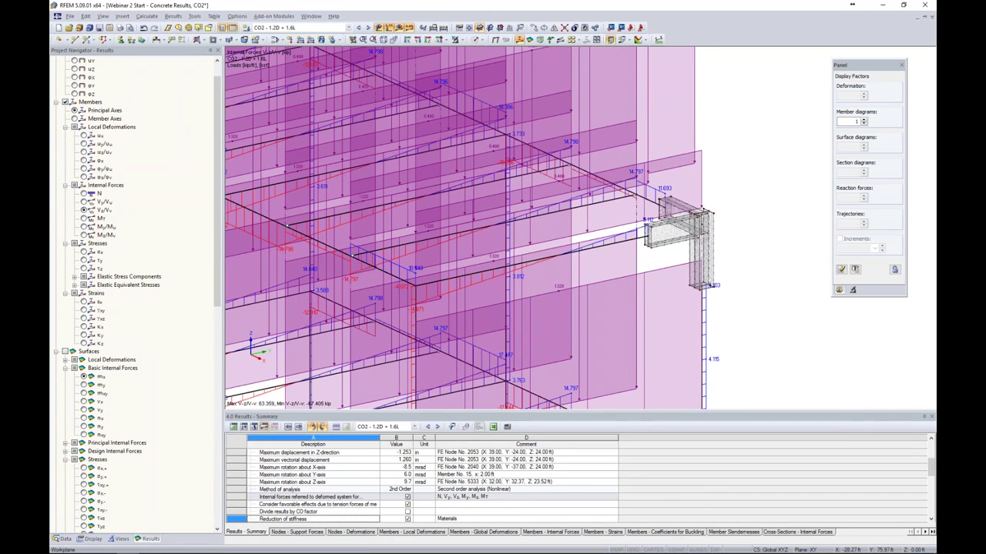
- Hide the loads and limit visibility to the surfaces of the corner joint
left_click(378, 28)
left_click_drag(645, 152, 679, 199)
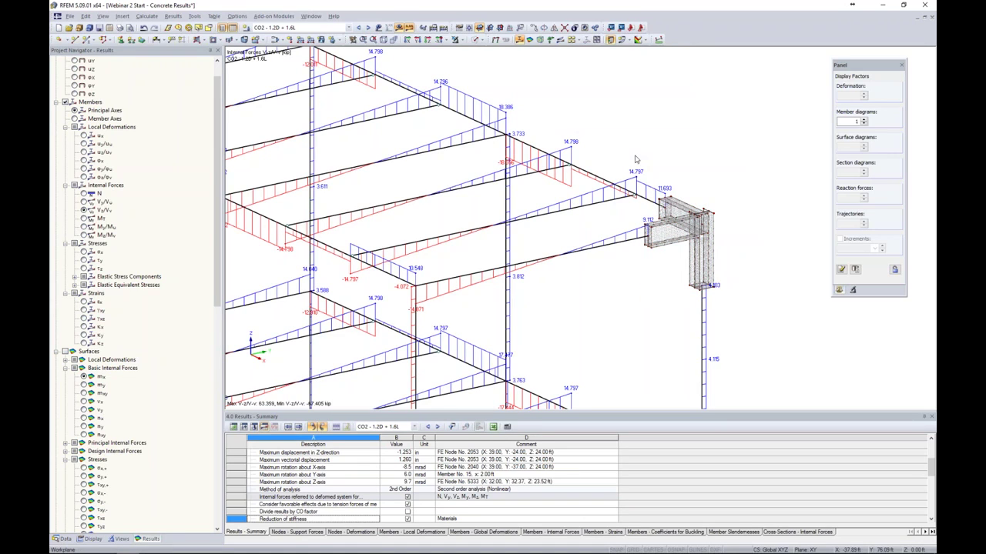
left_click_drag(632, 153, 750, 315)
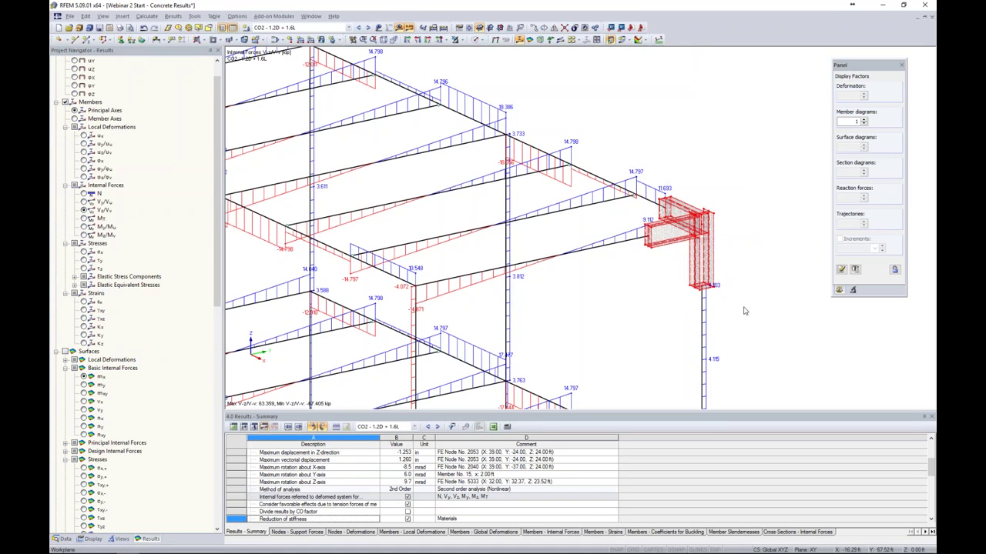
left_click(462, 43)
left_click(467, 54)
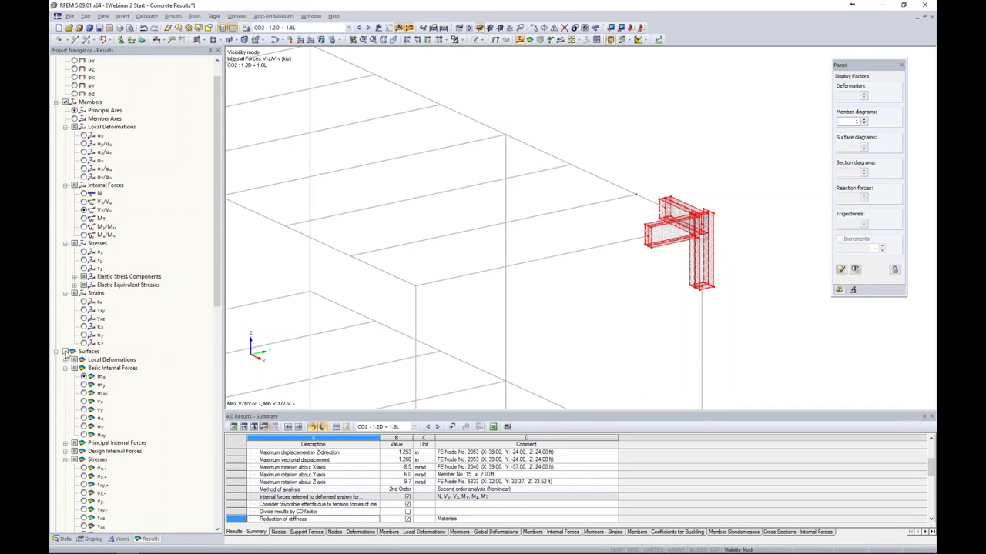
- Replace the member results with the surfaces' maximum von Mises equivalent stresses and examine them where the beam flanges meet the column web
left_click(65, 102)
left_click(66, 351)
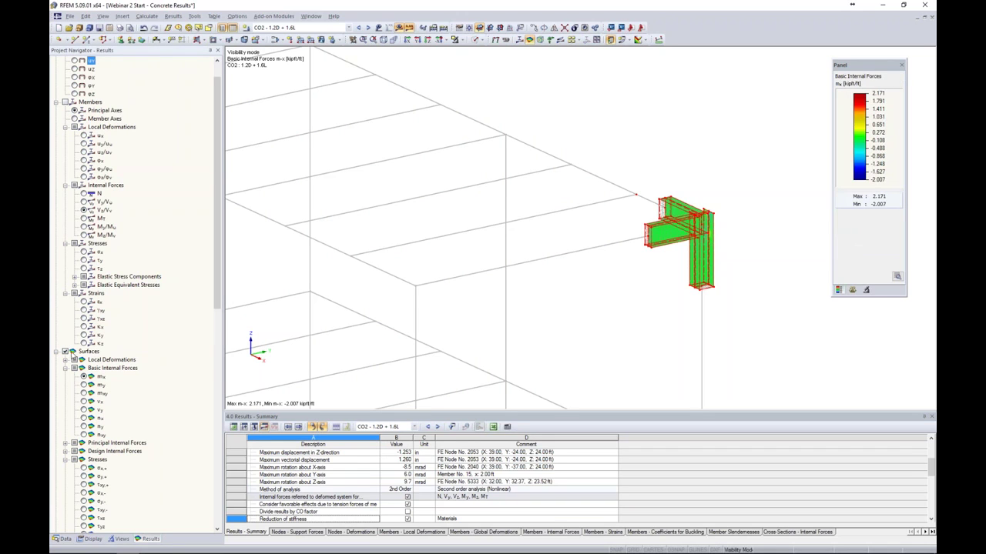
scroll(85, 355, "down", 13)
left_click(93, 352)
middle_click_drag(654, 331, 546, 198, "ctrl")
scroll(531, 197, "up", 6)
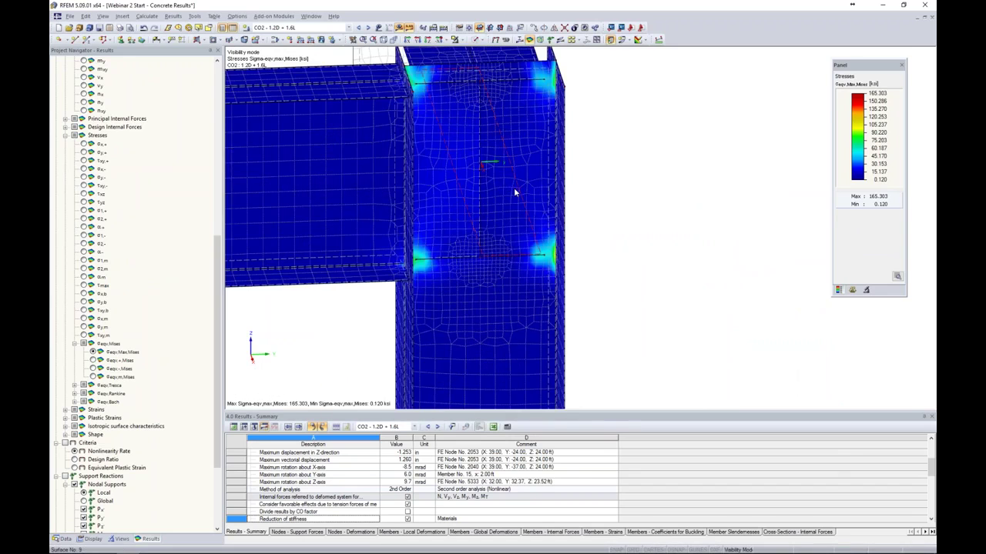
scroll(515, 189, "down", 5)
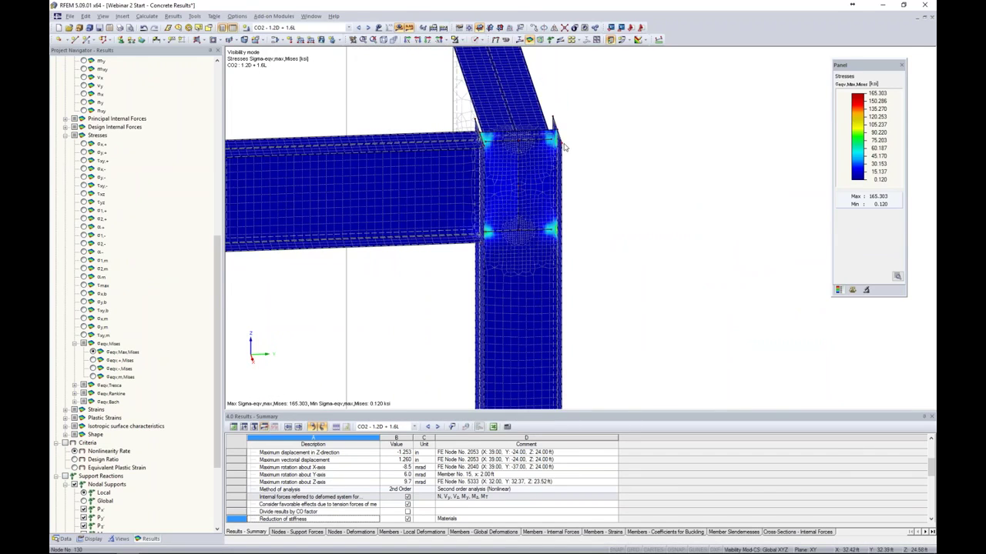
middle_click_drag(592, 220, 492, 225, "ctrl")
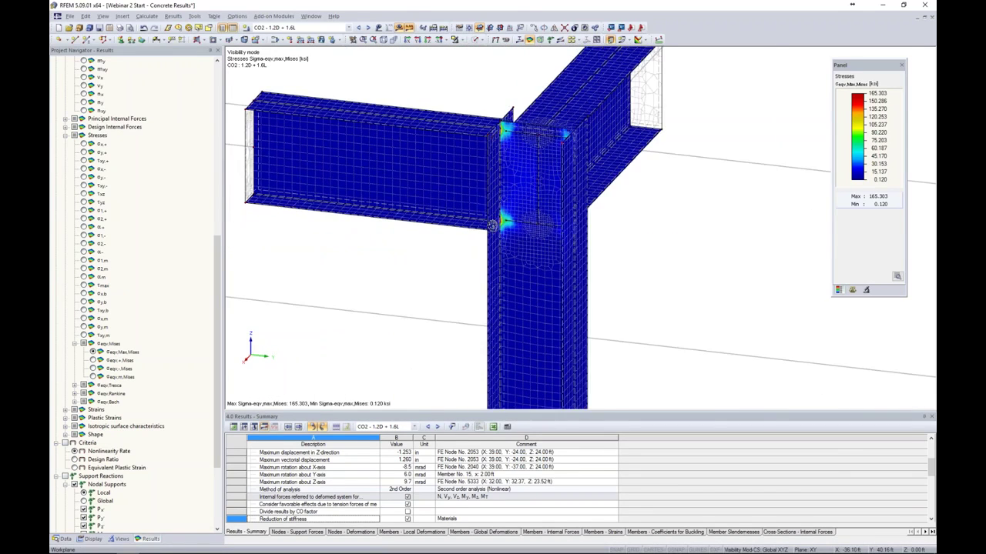
scroll(493, 225, "up", 5)
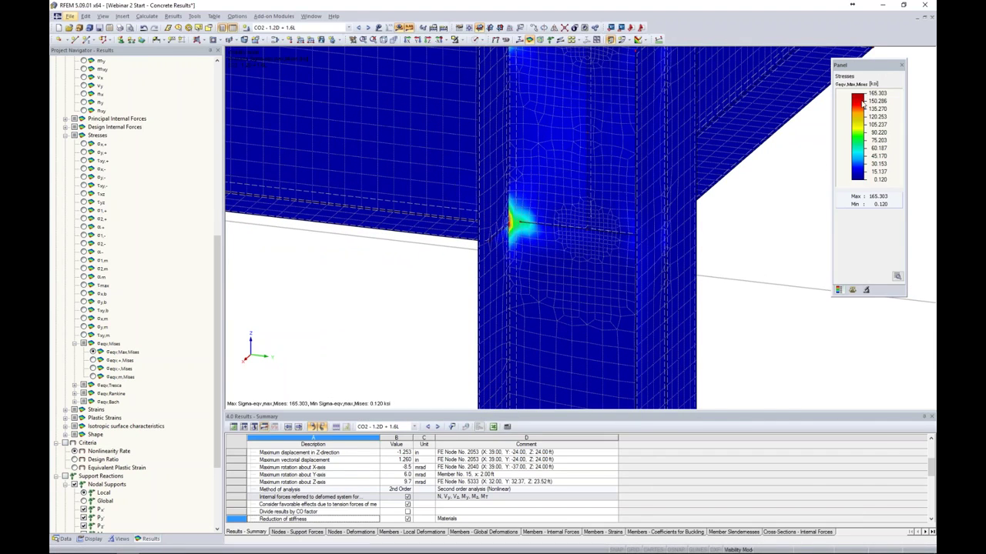
middle_click_drag(732, 217, 736, 283)
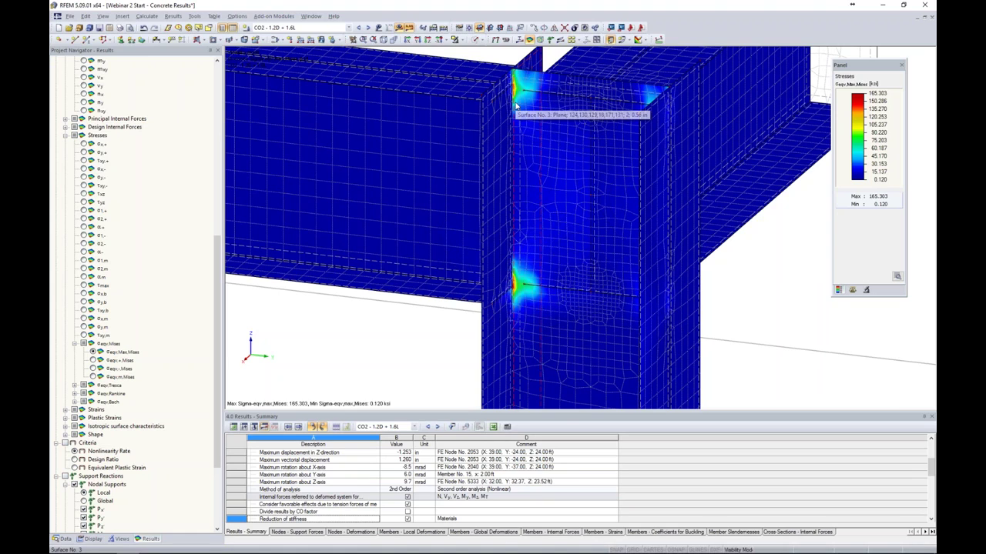
- Set the distribution of surface internal forces and stresses to Constant on Elements and examine the stress peak at the lower flange connection
left_click(88, 543)
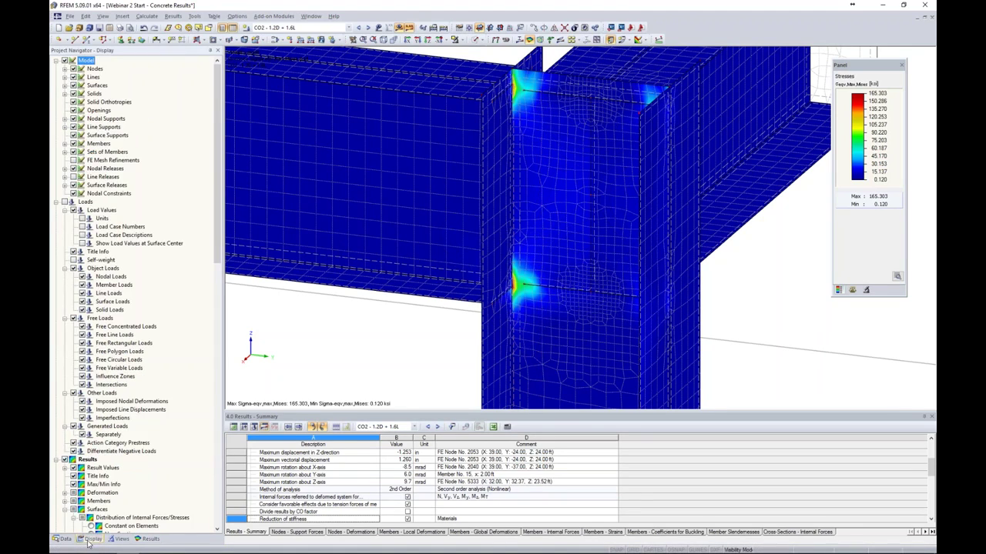
scroll(149, 463, "down", 5)
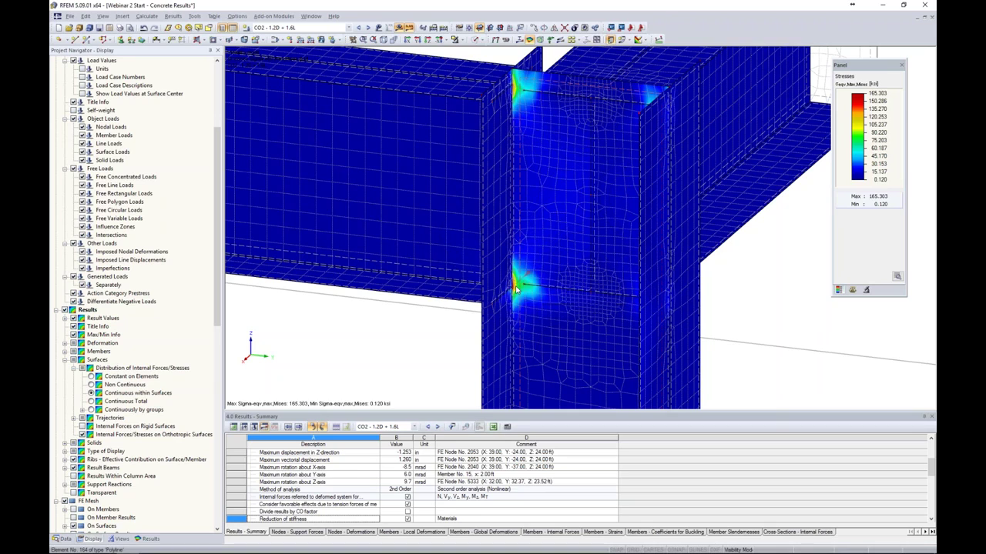
scroll(176, 392, "down", 2)
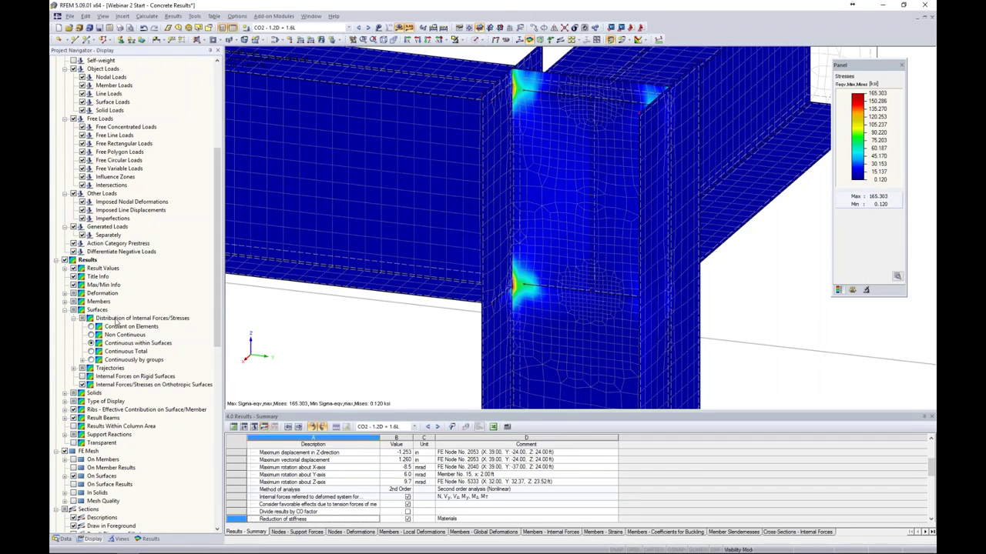
left_click(92, 327)
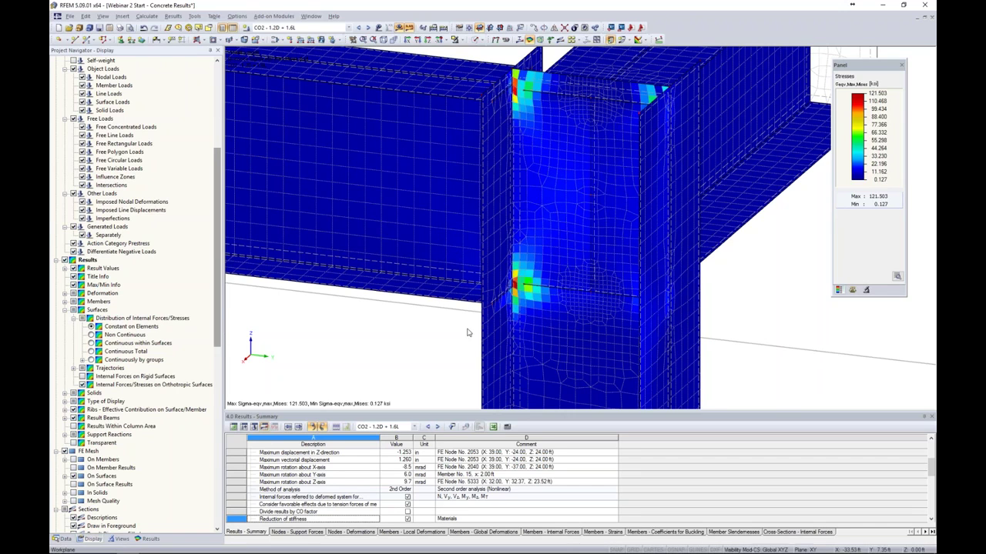
scroll(516, 286, "up", 2)
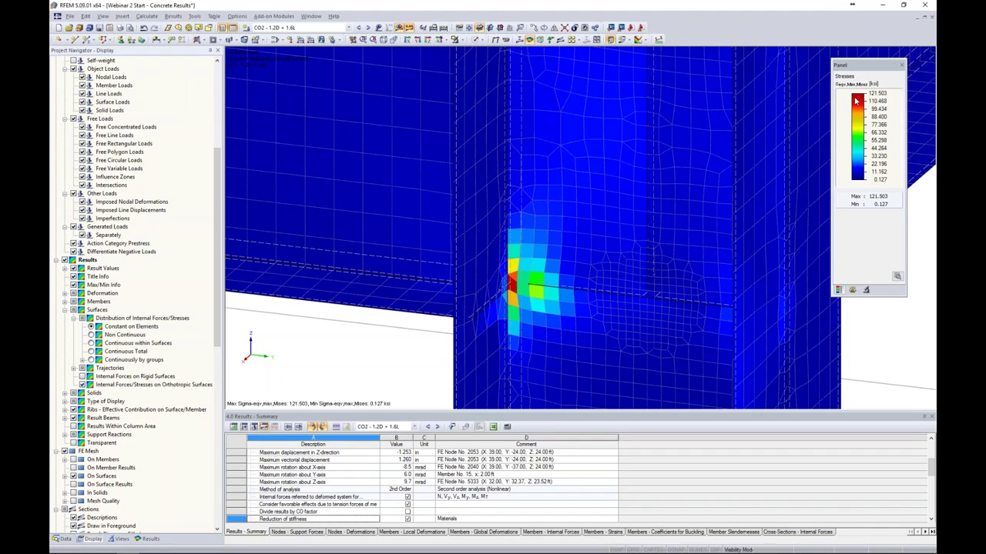
- Select all surfaces of the corner joint and open their shared properties for editing
scroll(728, 174, "down", 6)
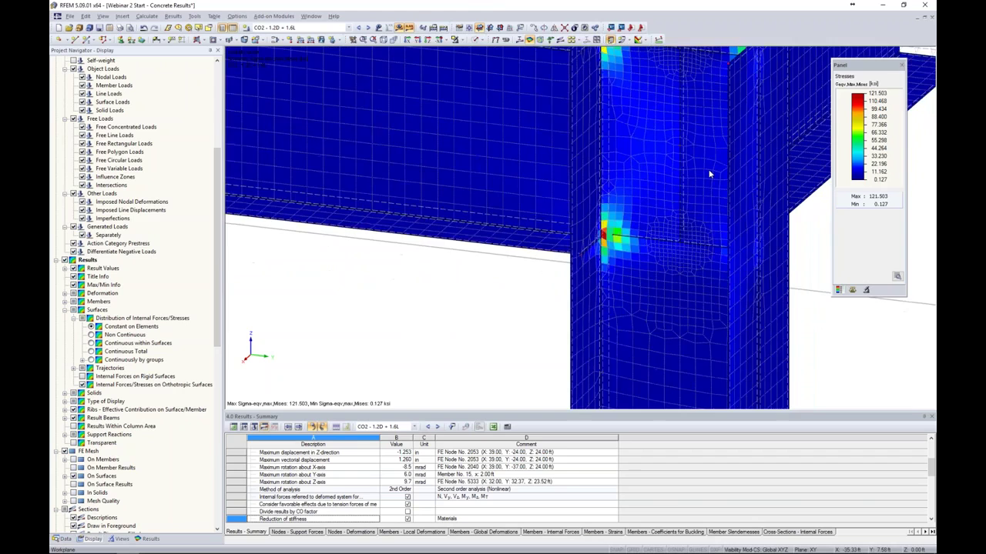
scroll(709, 174, "down", 2)
scroll(710, 174, "down", 3)
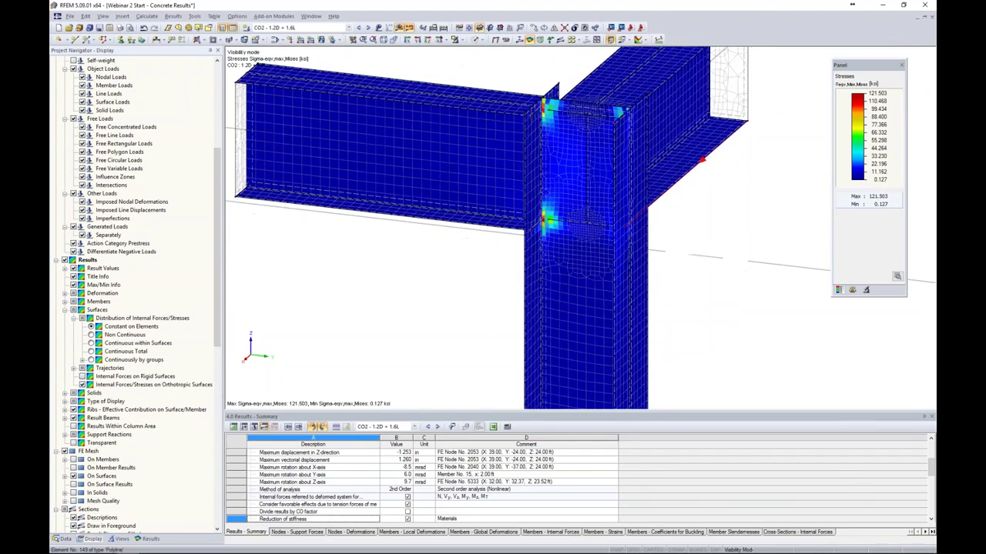
scroll(655, 187, "down", 4)
middle_click_drag(611, 229, 688, 222)
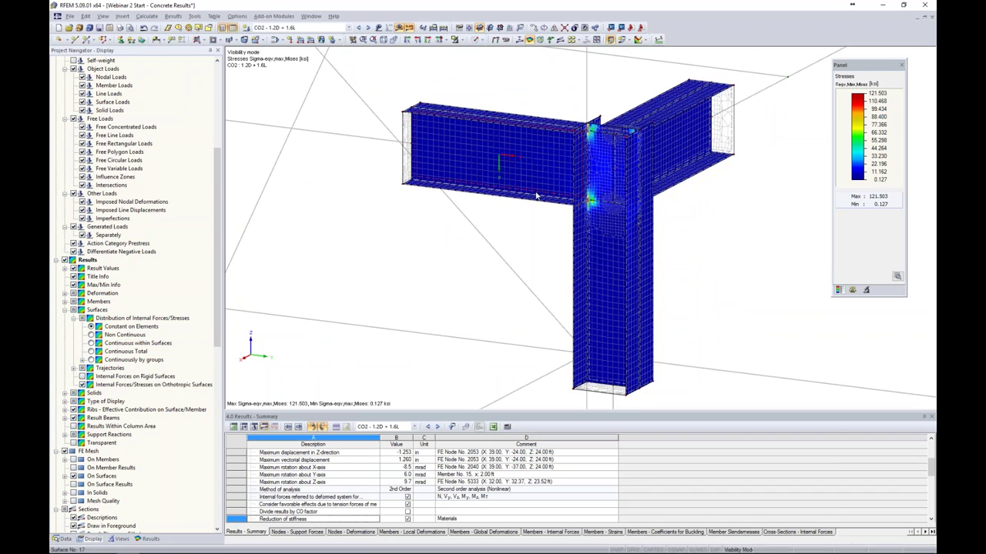
middle_click_drag(689, 214, 676, 204, "ctrl")
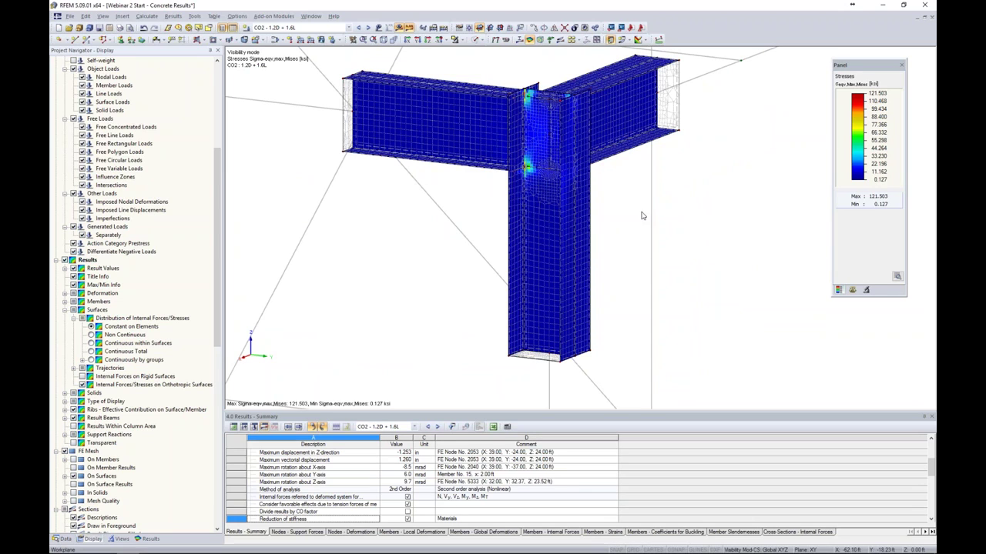
left_click_drag(624, 274, 436, 62)
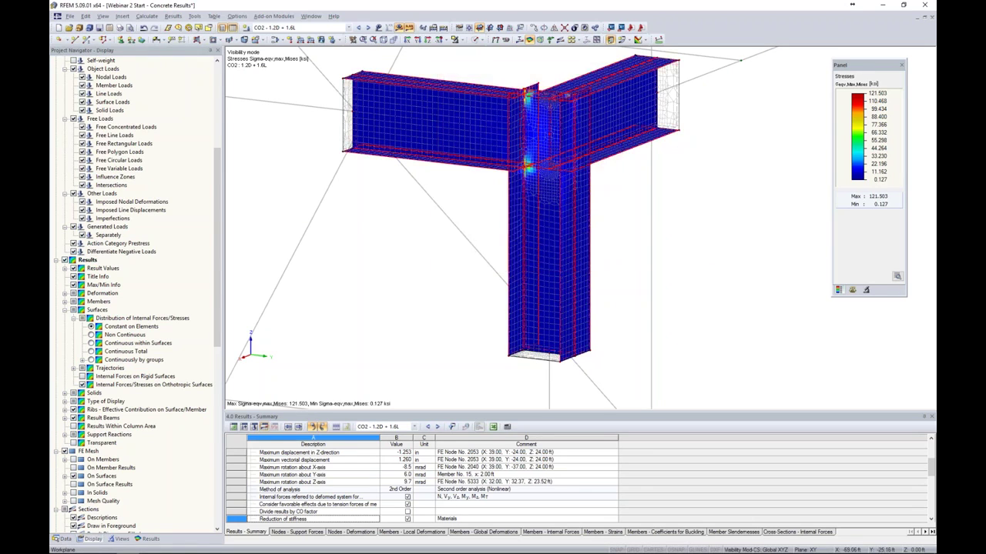
right_click(476, 97)
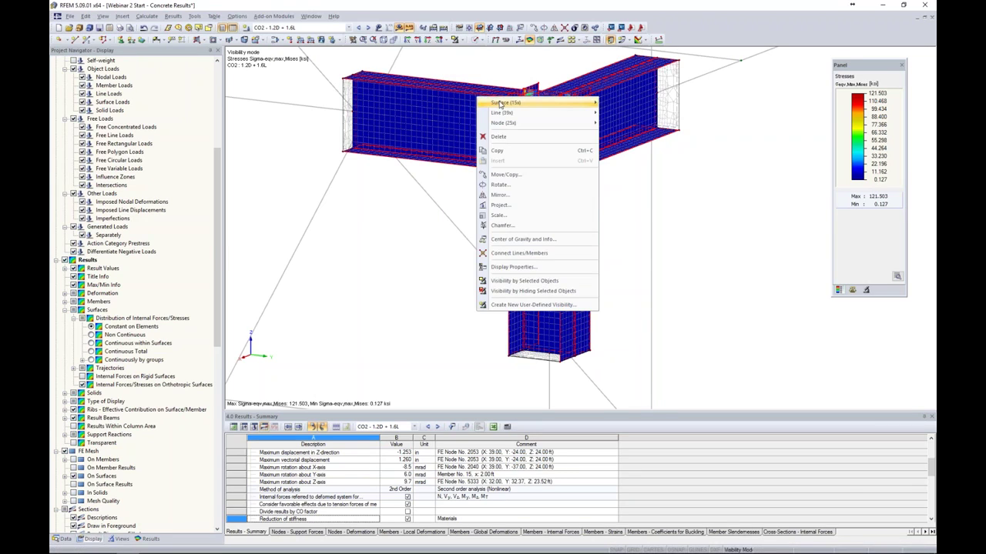
mouse_move(500, 104)
left_click(607, 106)
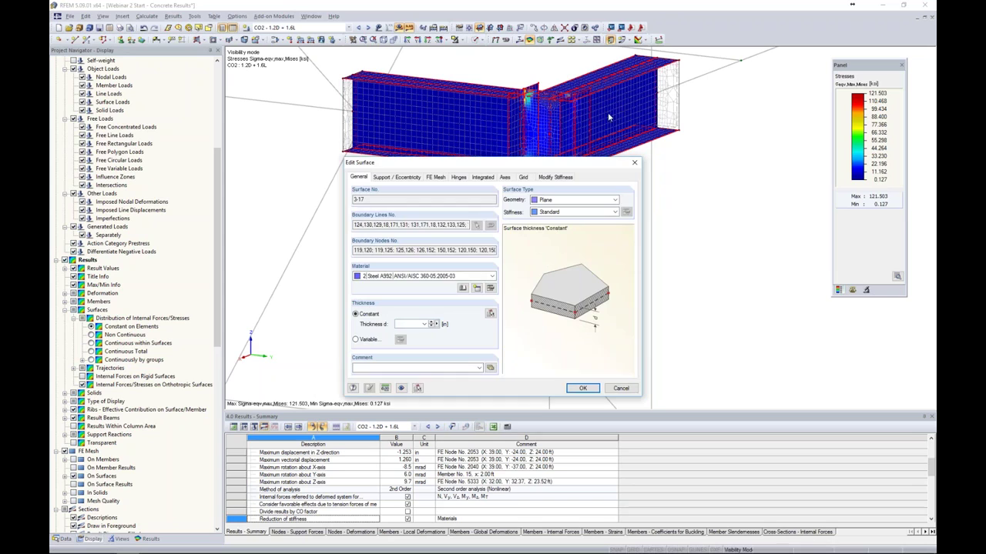
- Create a new material for the joint surfaces from the material library's USA favorites, choosing Steel A992 (ANSI/AISC 360-05:2005-03)
left_click(429, 276)
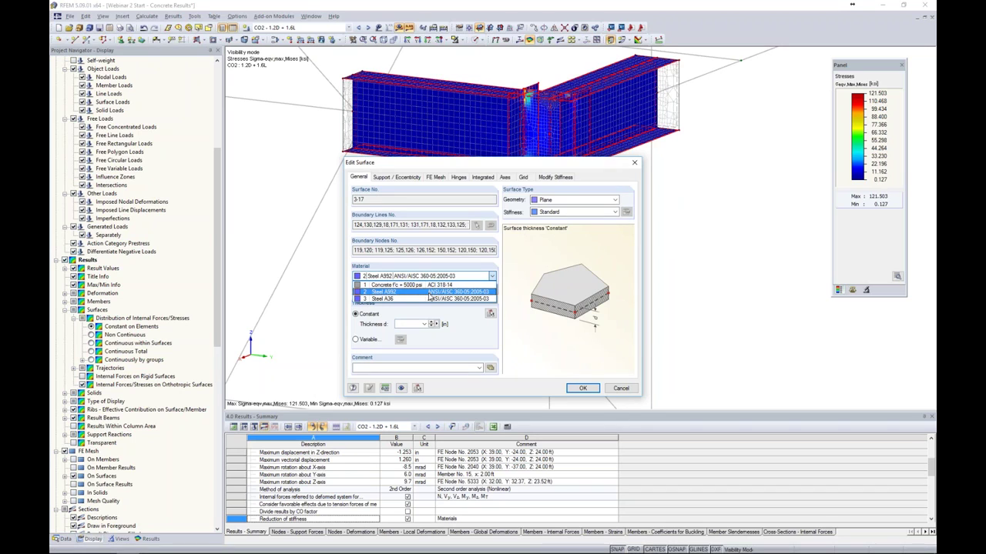
left_click(459, 313)
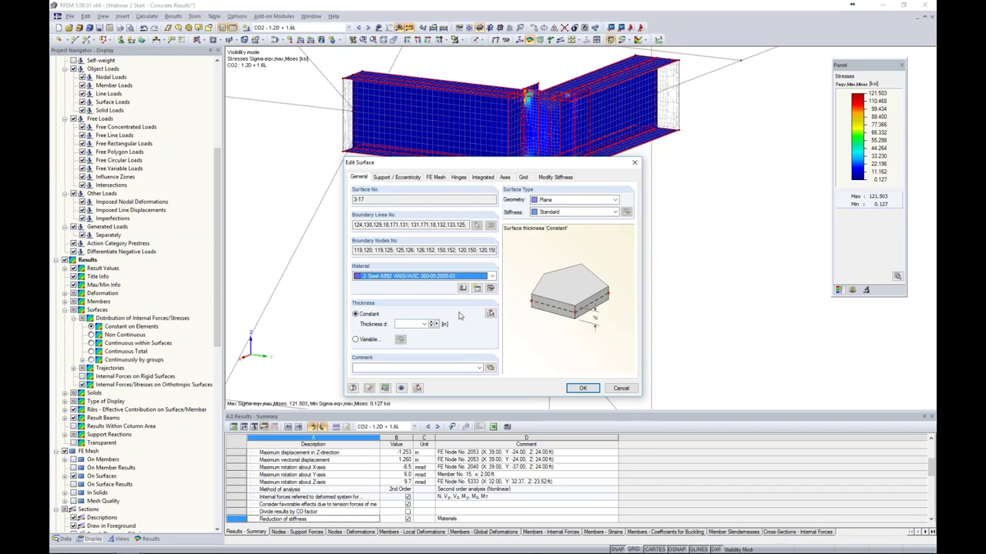
left_click(478, 288)
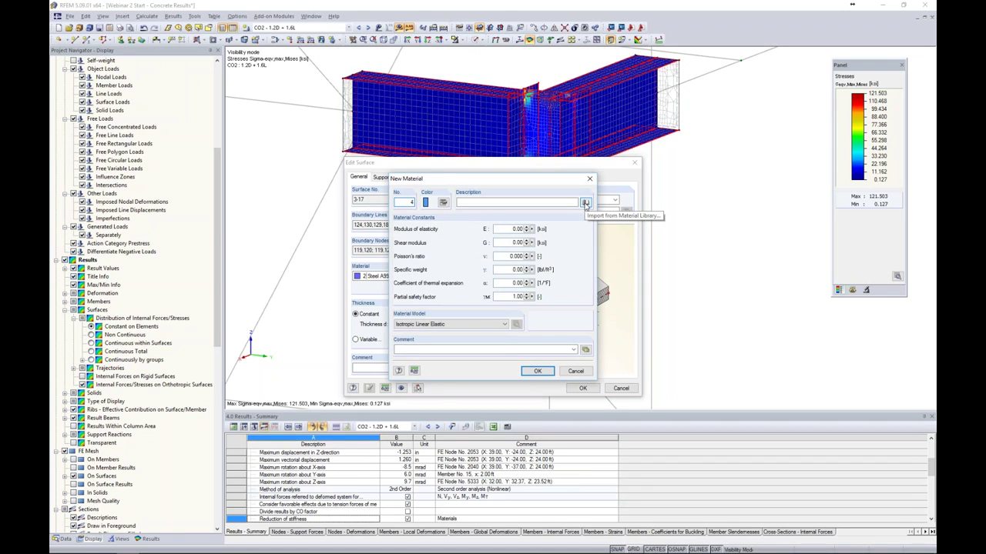
left_click(586, 203)
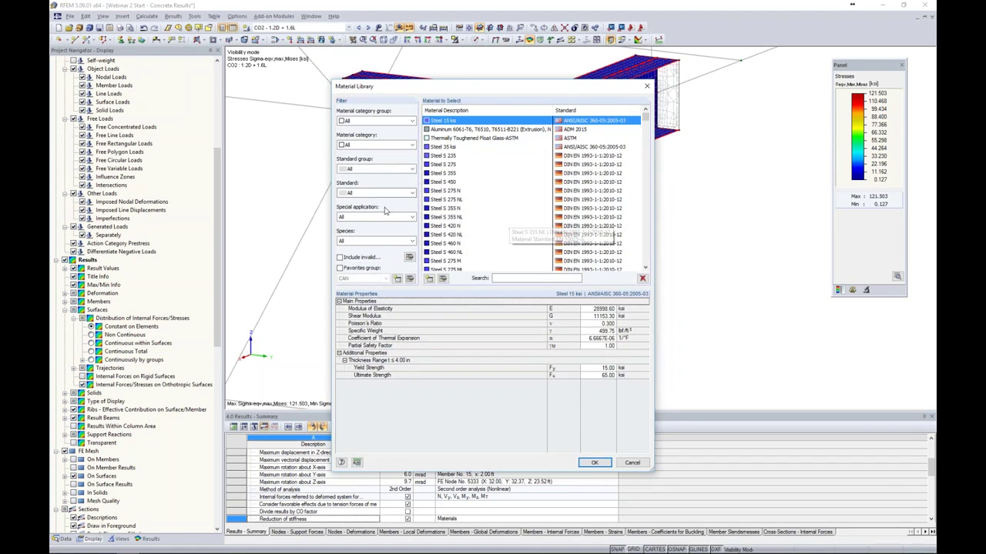
left_click(340, 268)
left_click(344, 278)
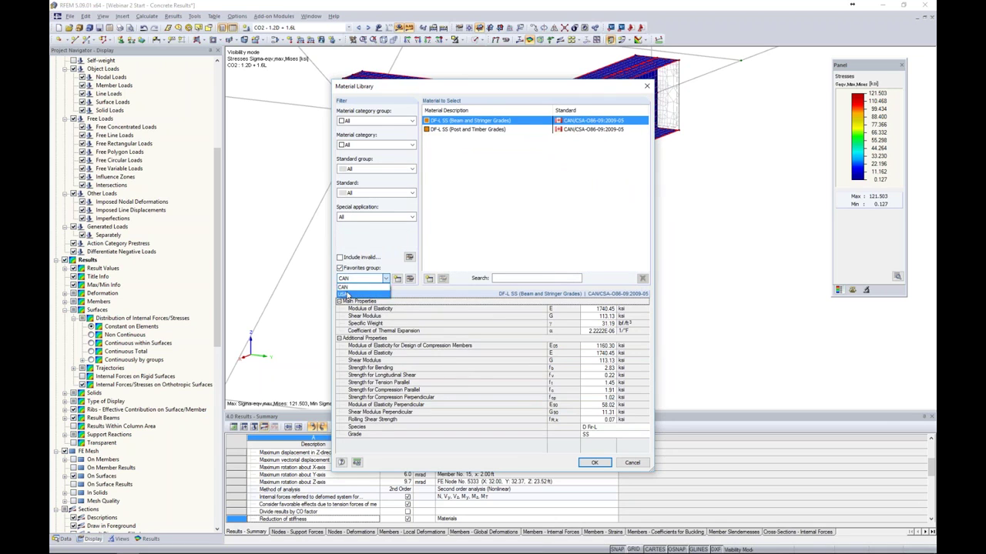
left_click(344, 295)
left_click(442, 140)
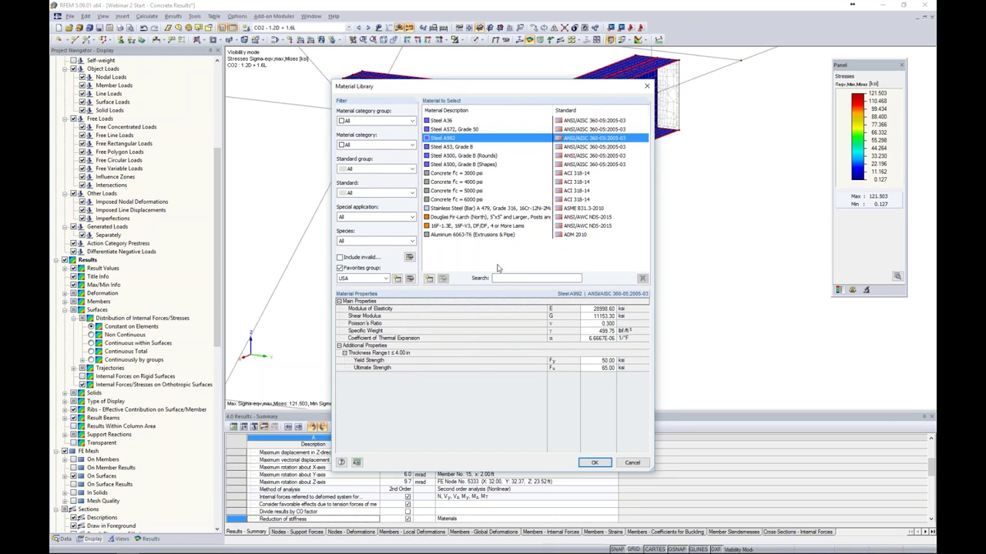
left_click(593, 463)
- Give the new Steel A992 the Isotropic Plastic 2D/3D material model with a yield strength of 50 ksi
left_click(465, 324)
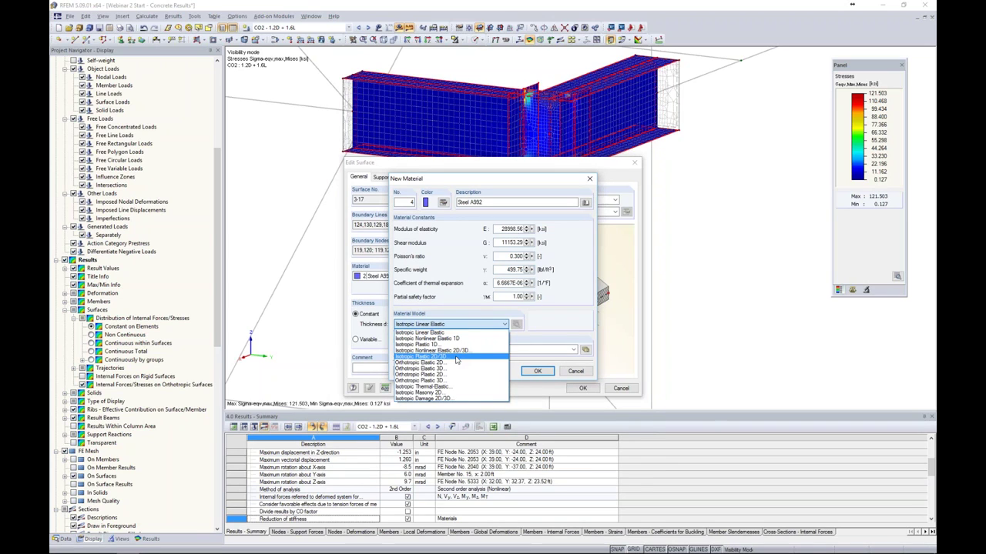
left_click(456, 358)
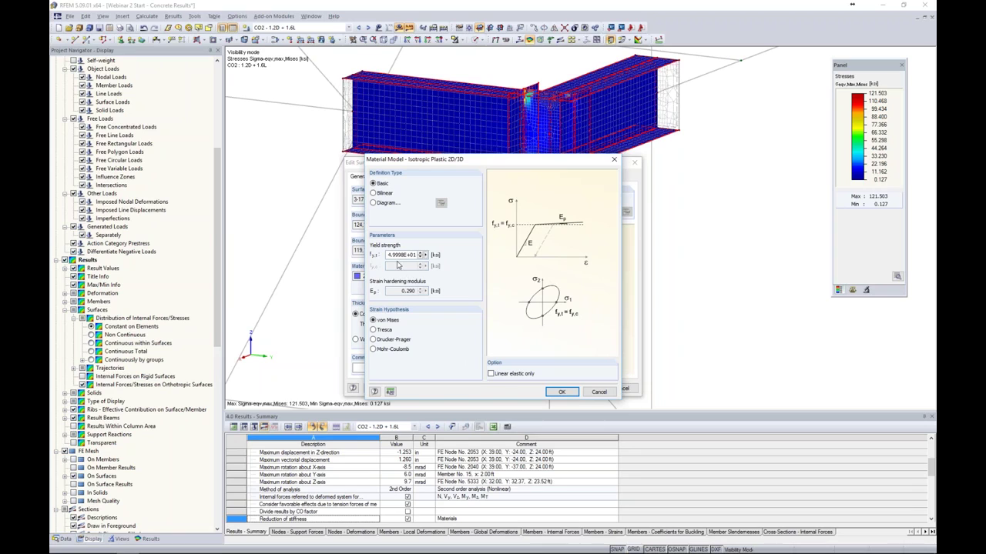
left_click_drag(388, 255, 486, 257)
type("50")
left_click(555, 392)
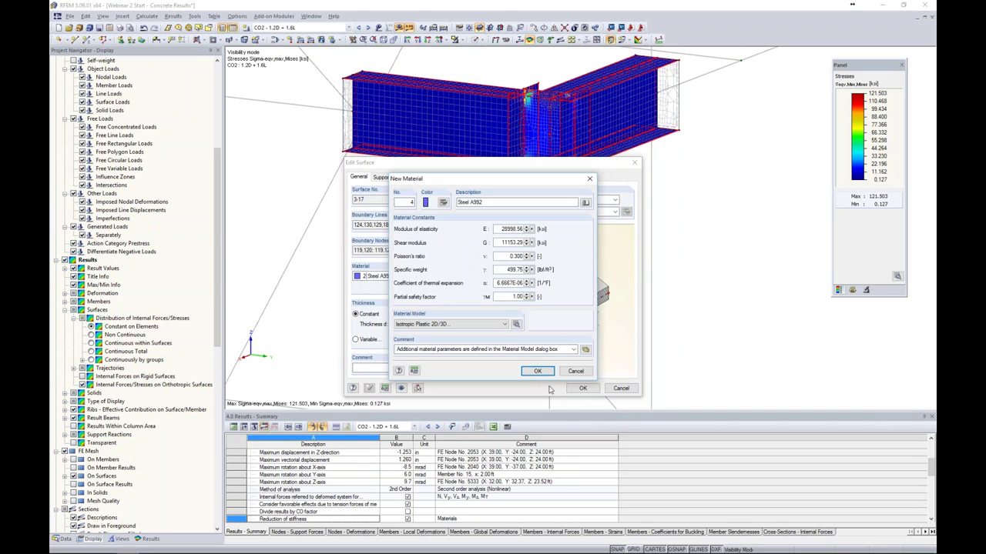
left_click(537, 372)
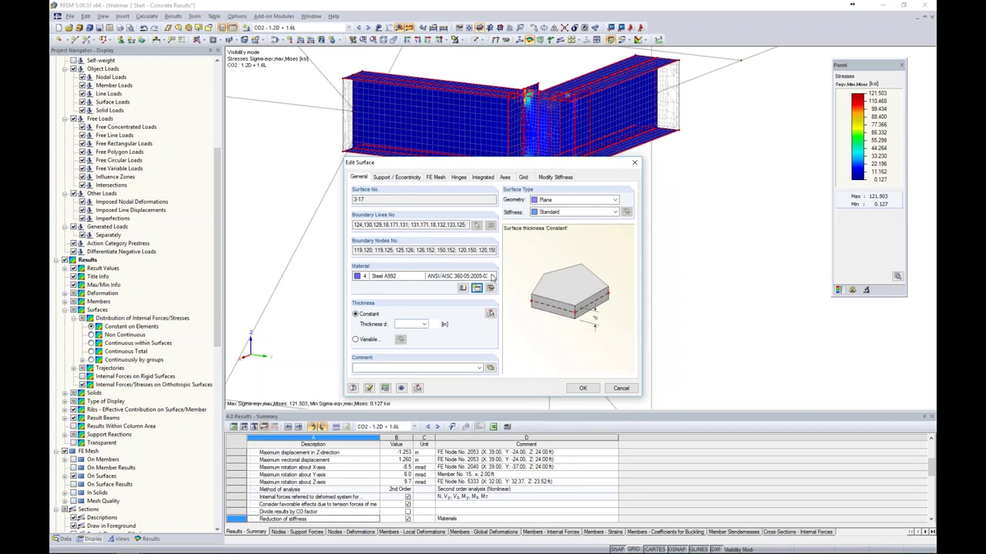
- Check the new material's model in the material list and apply the plastic Steel A992 to the joint surfaces
left_click(492, 275)
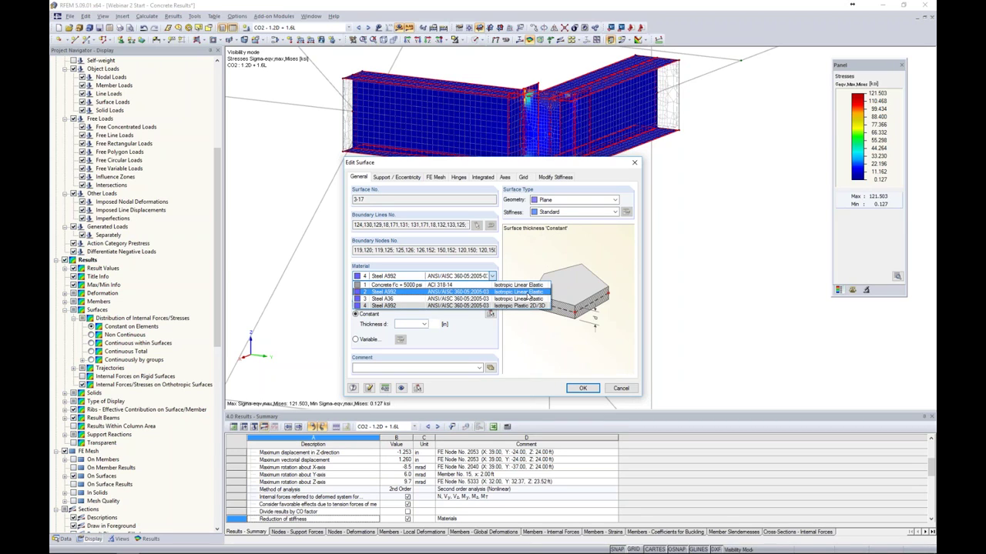
left_click(528, 351)
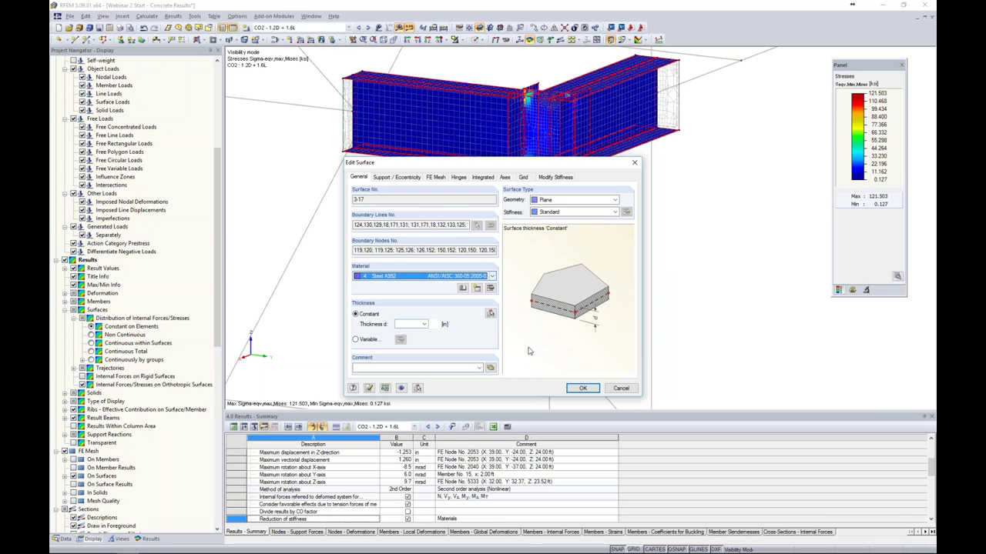
left_click(574, 386)
left_click(476, 298)
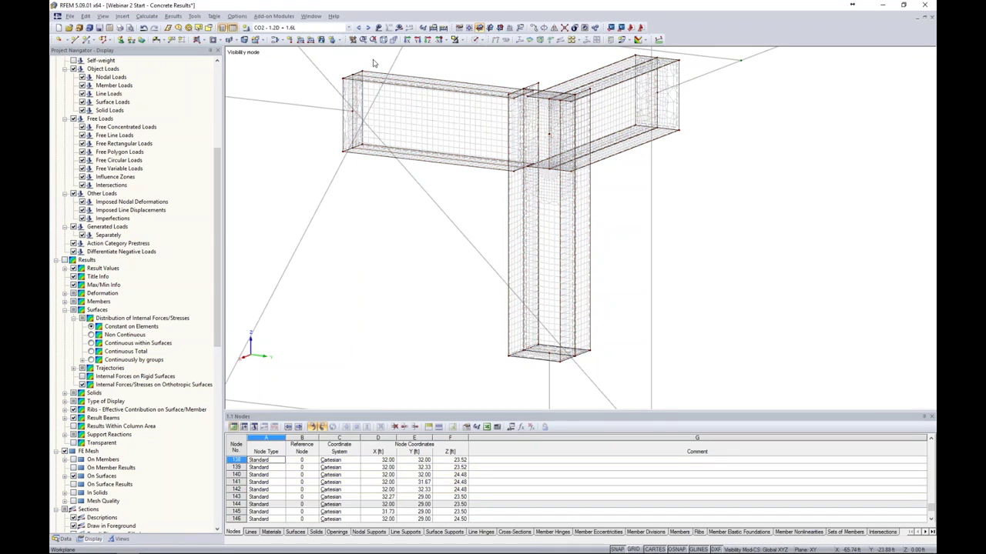
- Recalculate CO2 and examine the maximum von Mises stresses where the beam flanges meet the column web
left_click(399, 28)
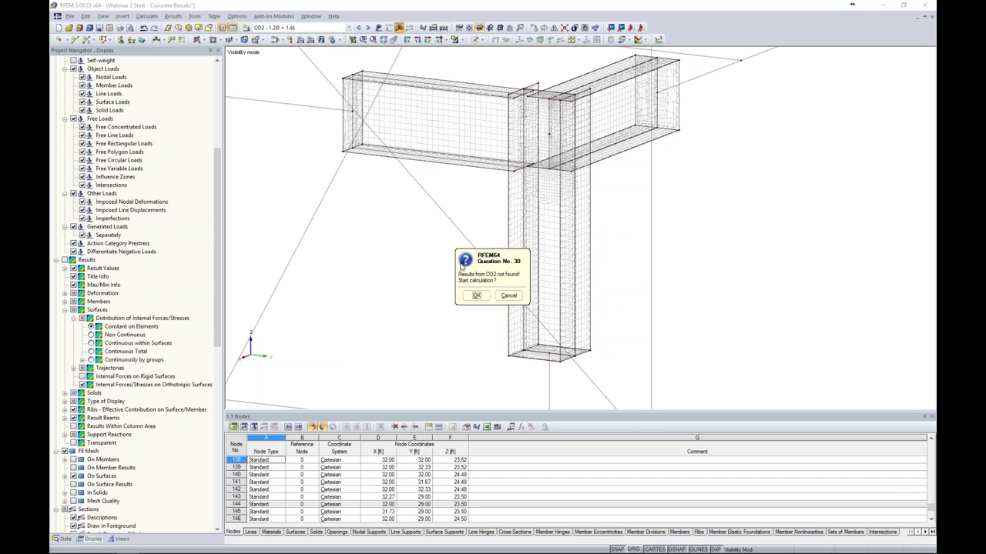
left_click(476, 296)
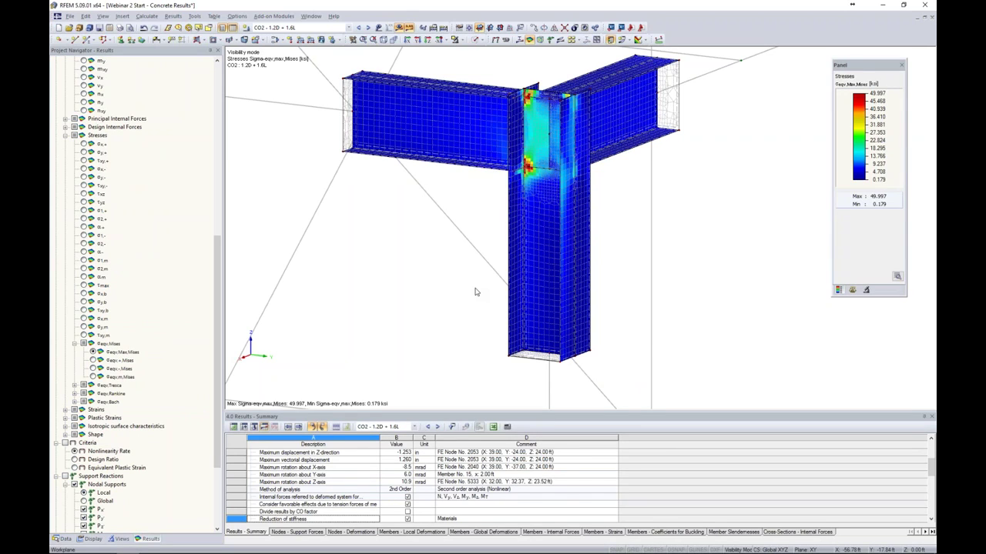
left_click_drag(854, 66, 732, 72)
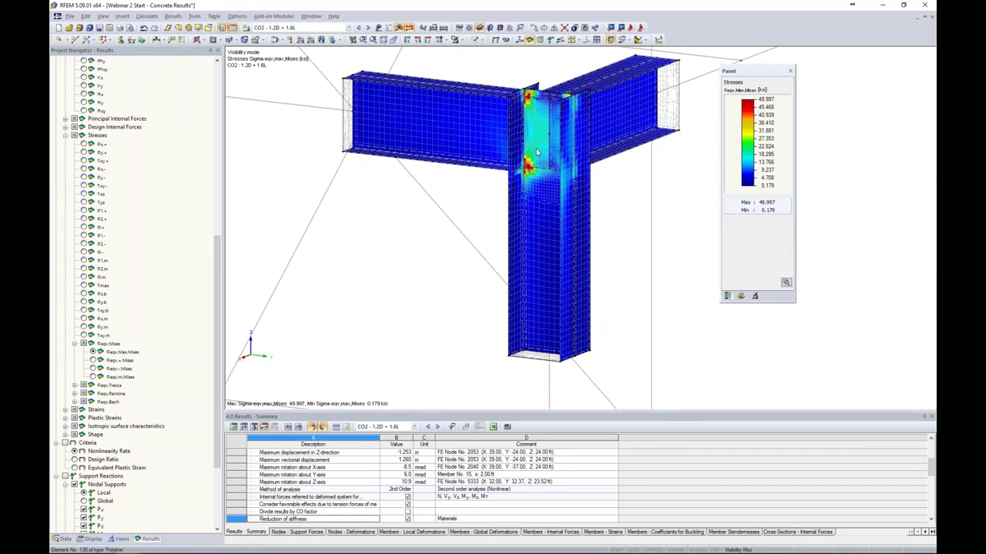
scroll(523, 141, "up", 3)
scroll(536, 147, "up", 3)
middle_click_drag(546, 152, 612, 123, "ctrl")
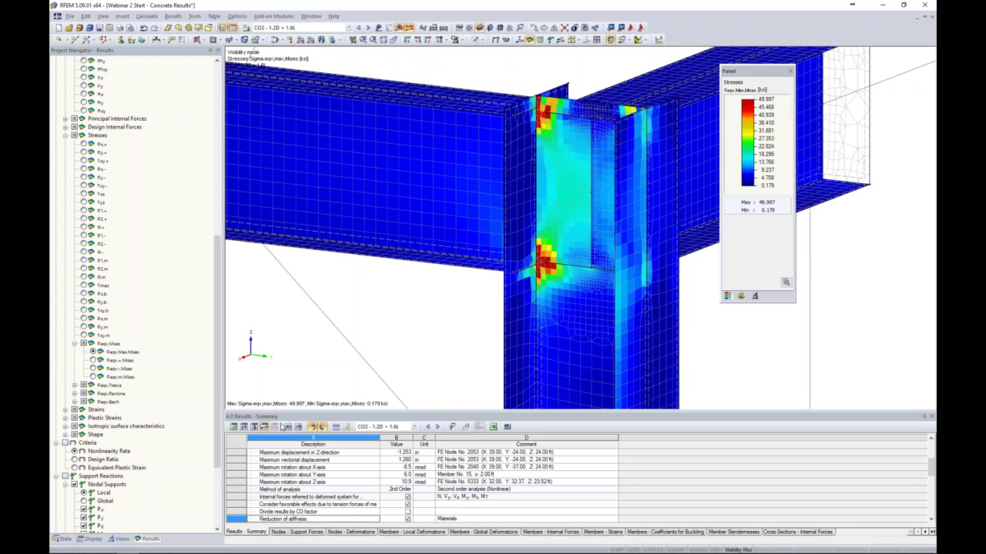
- Examine the joint's Nonlinearity Rate criterion, and restore the surfaces' maximum von Mises stress display
scroll(154, 447, "down", 5)
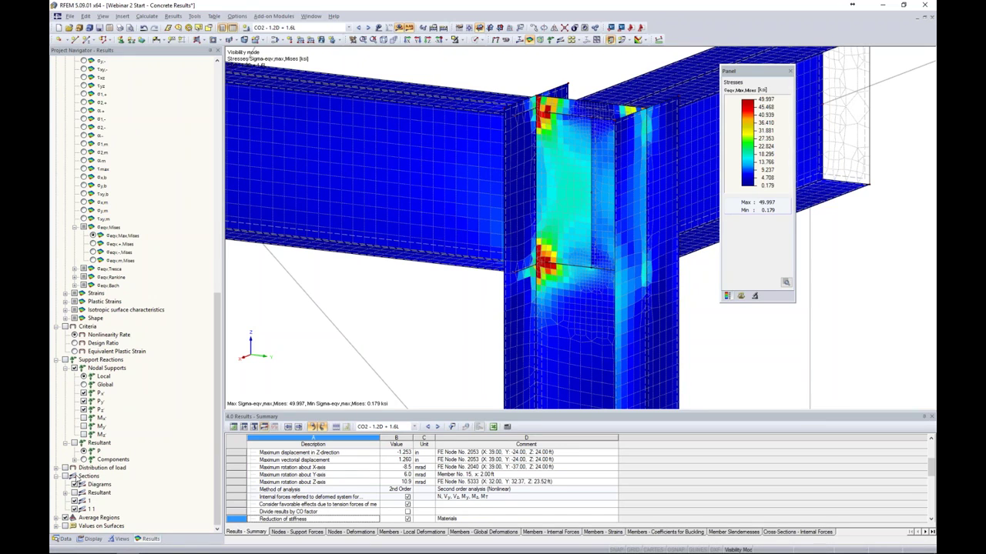
left_click(65, 326)
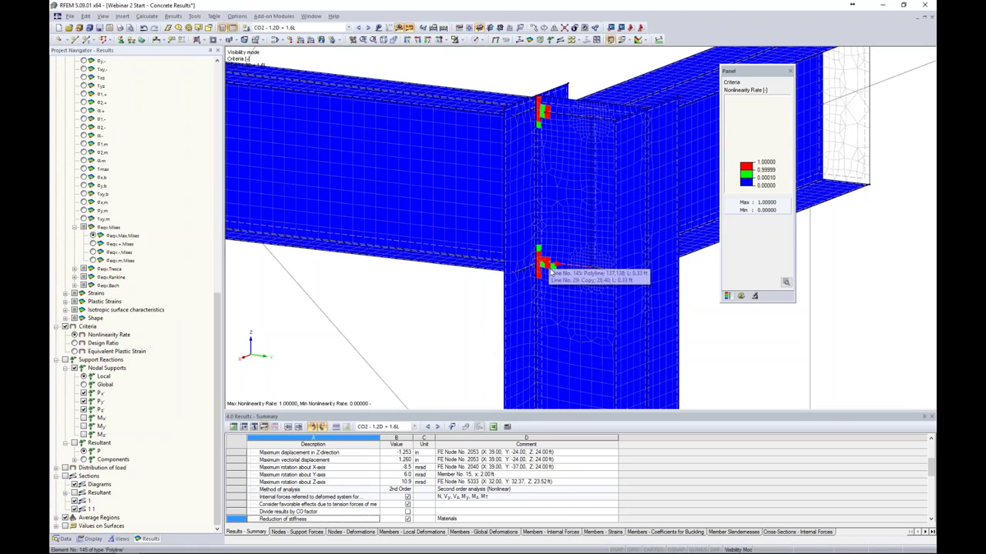
left_click(66, 327)
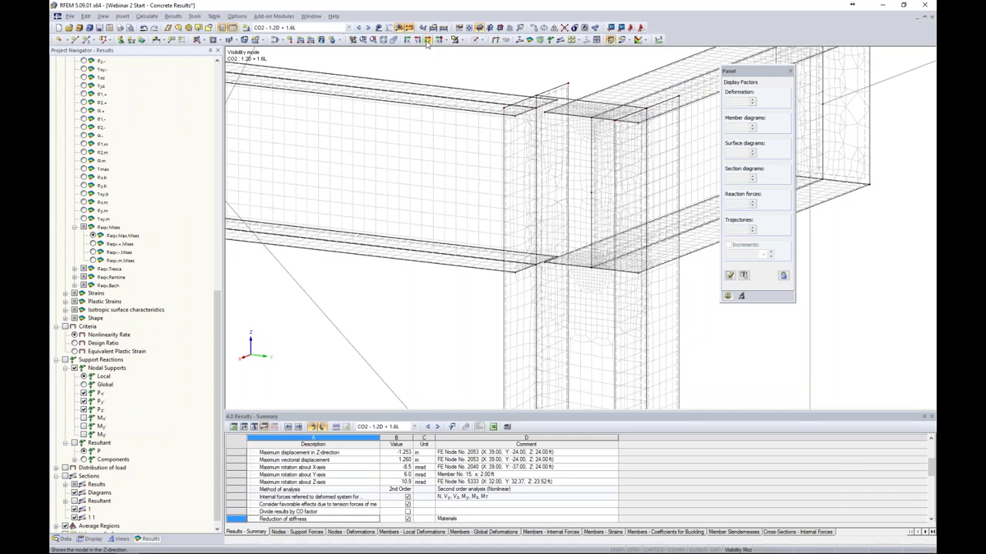
scroll(110, 293, "up", 1)
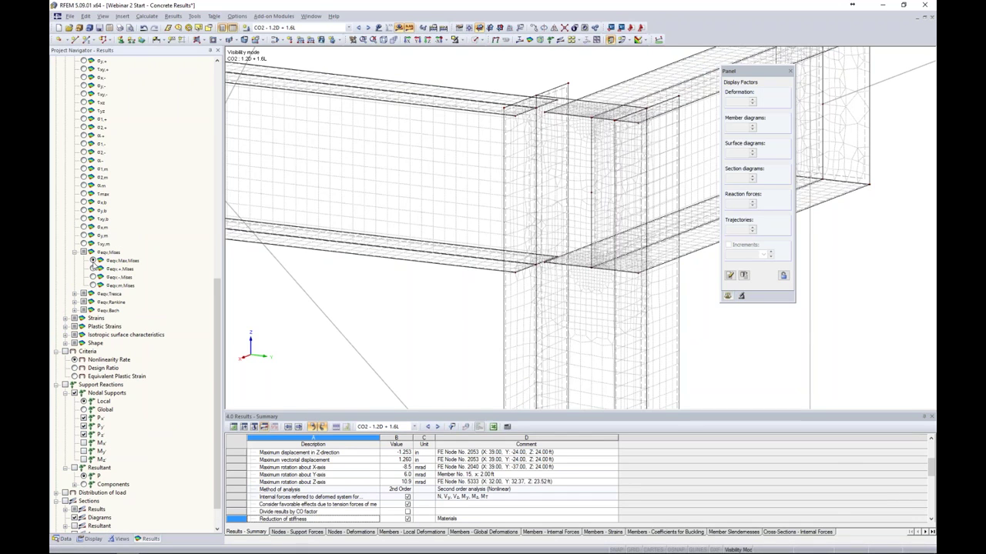
left_click(93, 261)
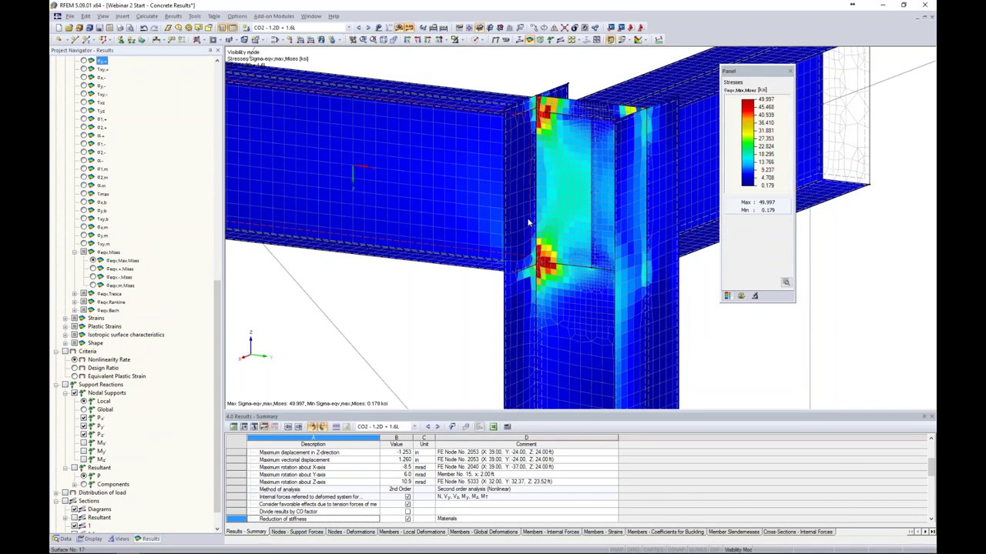
- Set the graphic printout of the joint's von Mises stresses to output the current window as a 3D PDF
scroll(529, 223, "down", 1)
scroll(529, 223, "down", 2)
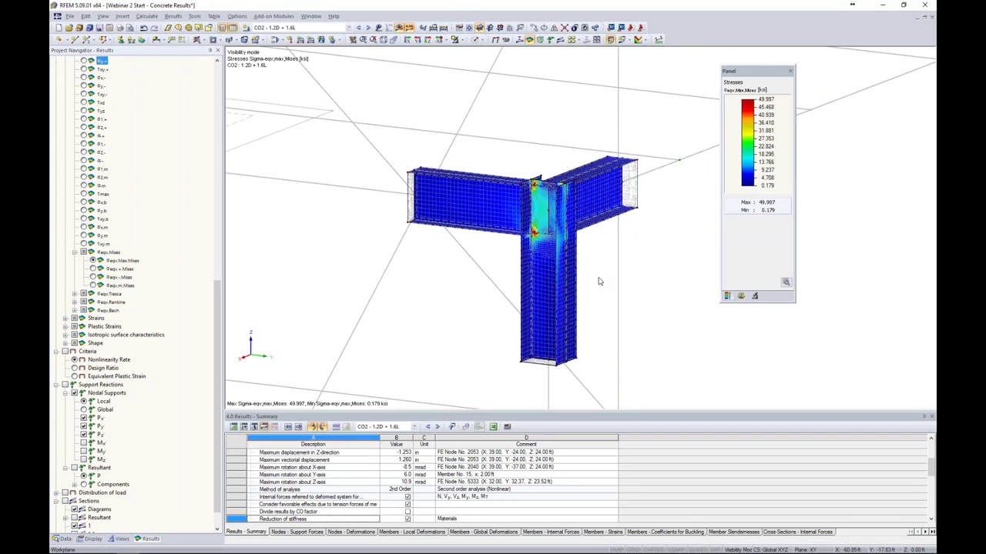
middle_click_drag(585, 252, 558, 201)
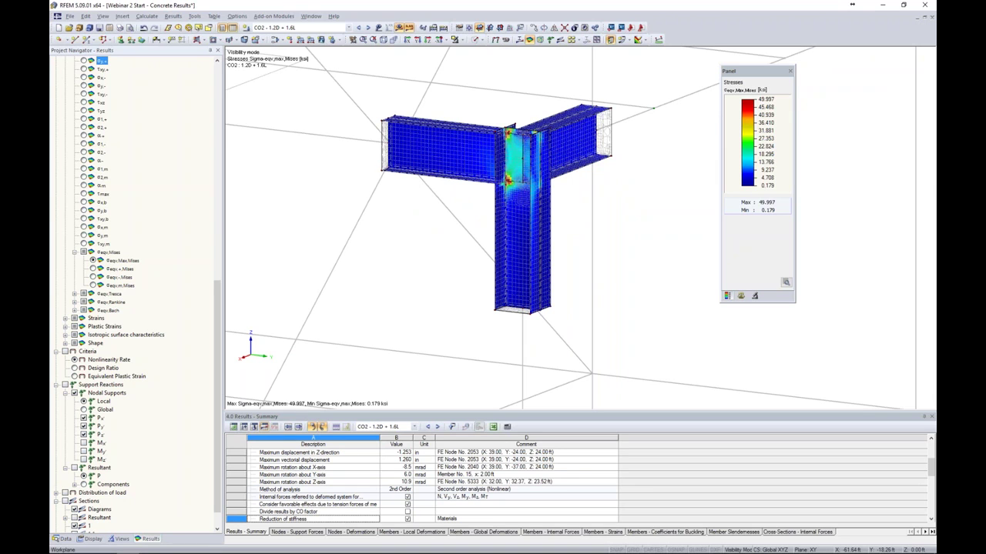
scroll(569, 218, "down", 5)
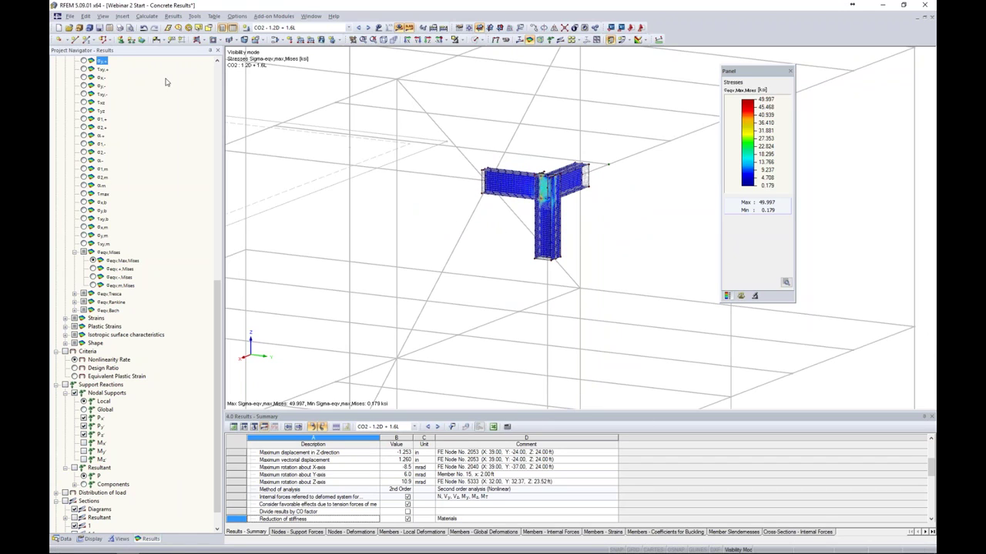
left_click(70, 17)
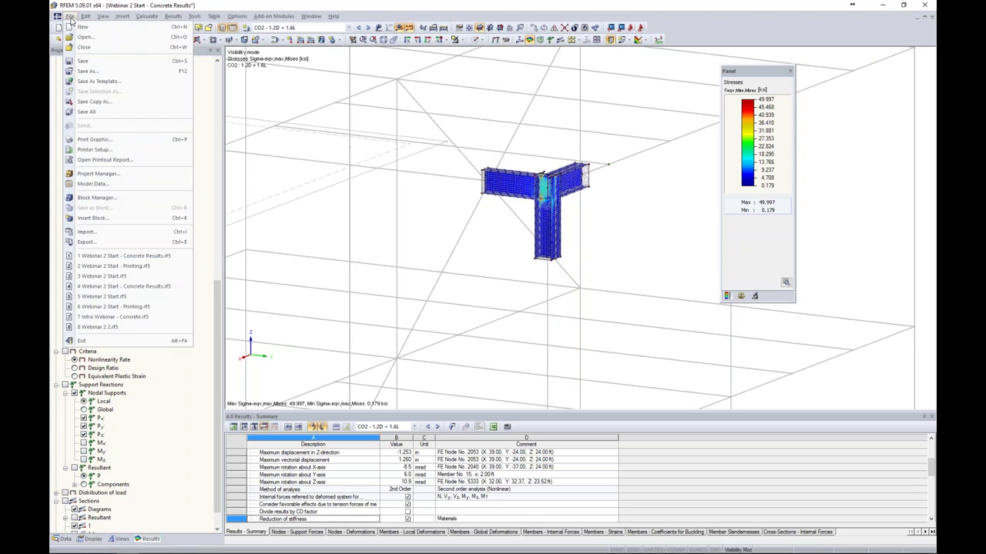
left_click(266, 95)
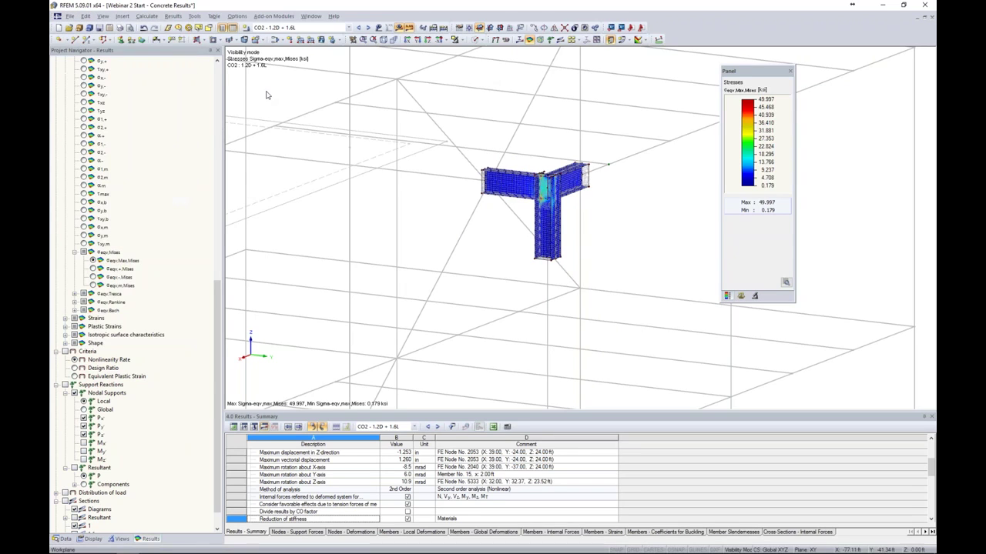
left_click(120, 28)
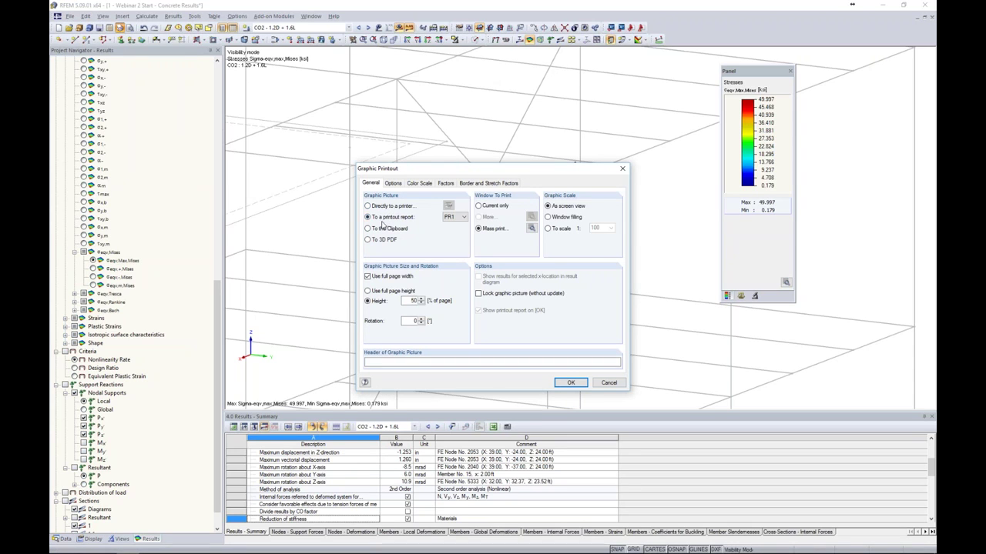
left_click(367, 240)
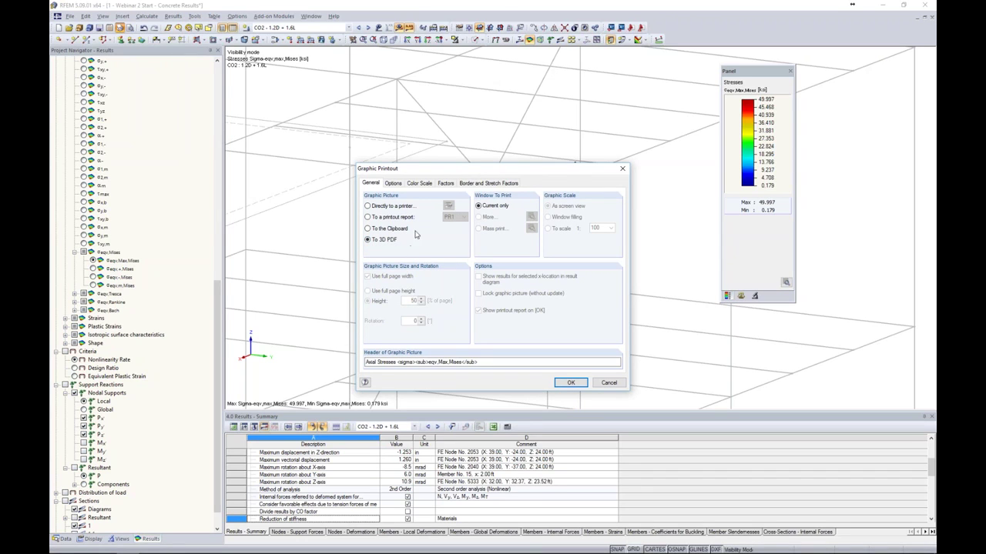
left_click(570, 382)
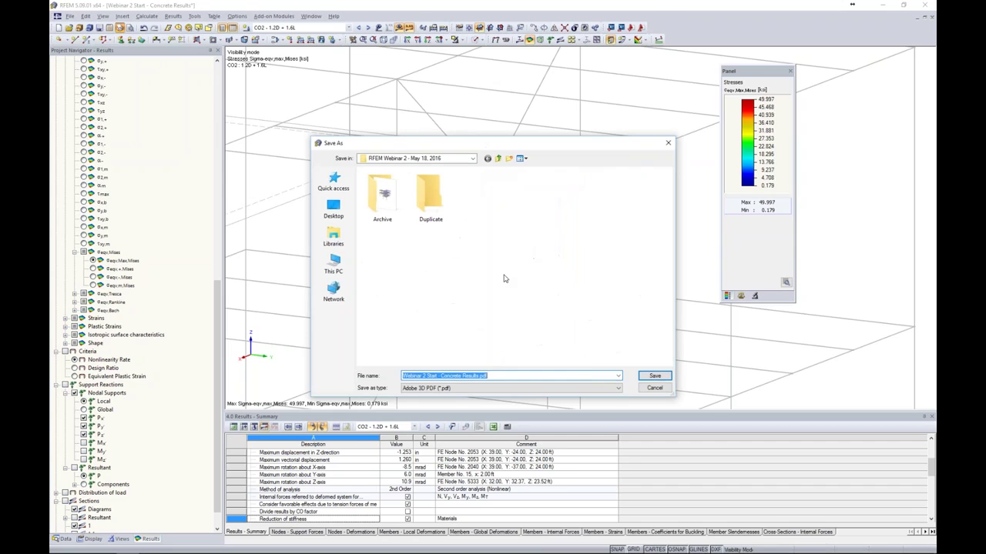
- Save the 3D PDF as Webinar 2 Start - Concrete Results.pdf in the desktop's Customer Models folder, replacing the existing file
left_click(333, 209)
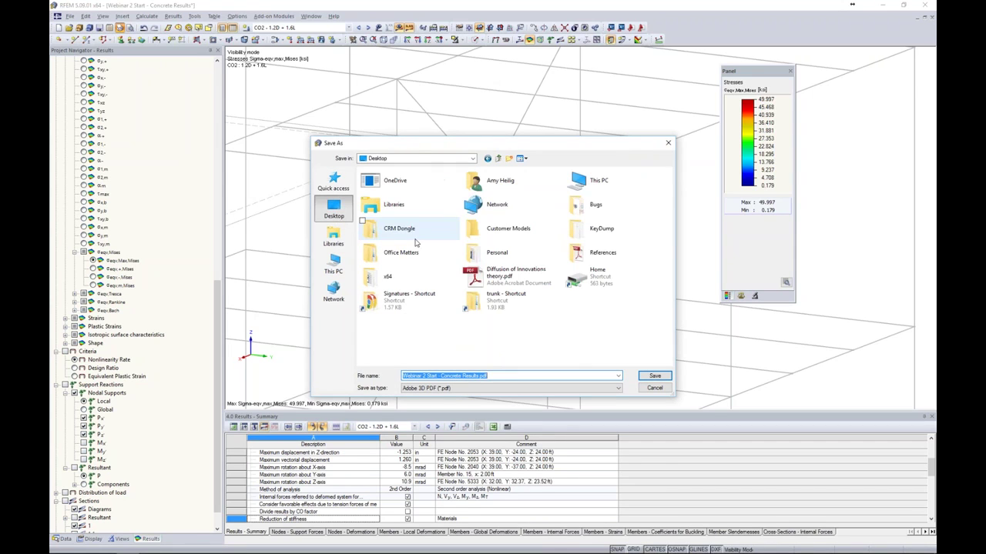
double_click(512, 241)
left_click(653, 376)
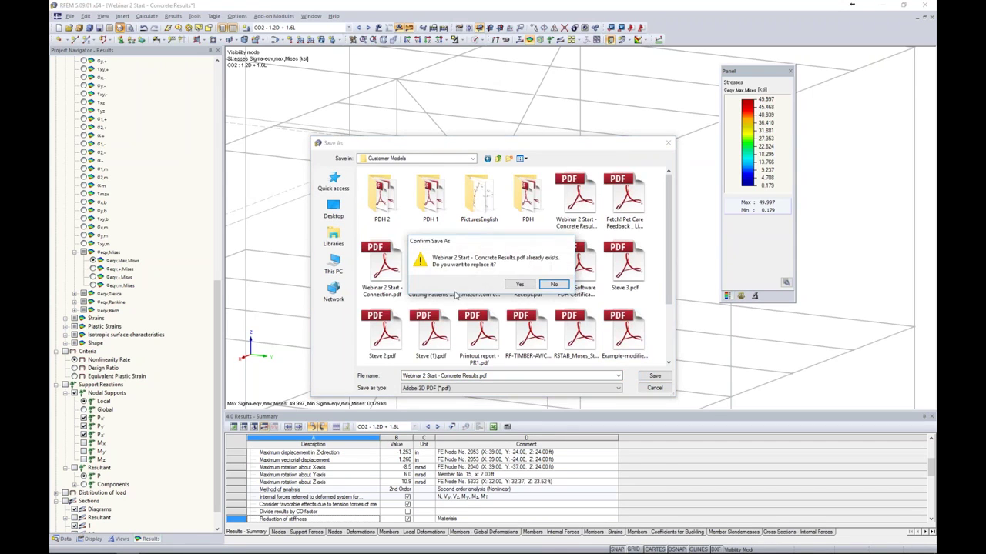
left_click(517, 284)
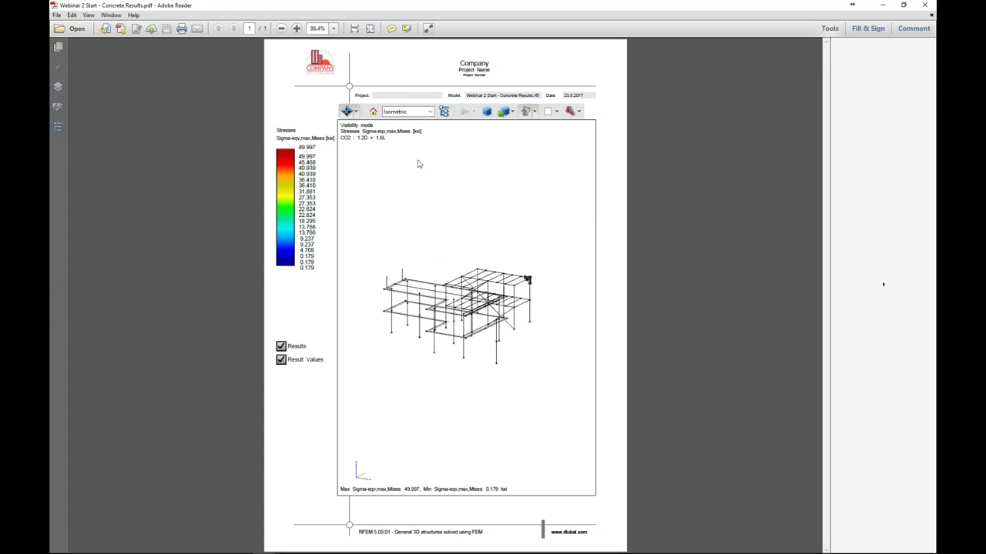
- In Adobe Reader, use the Spin tool to turn the exported 3D structure and view it from another side
left_click(356, 112)
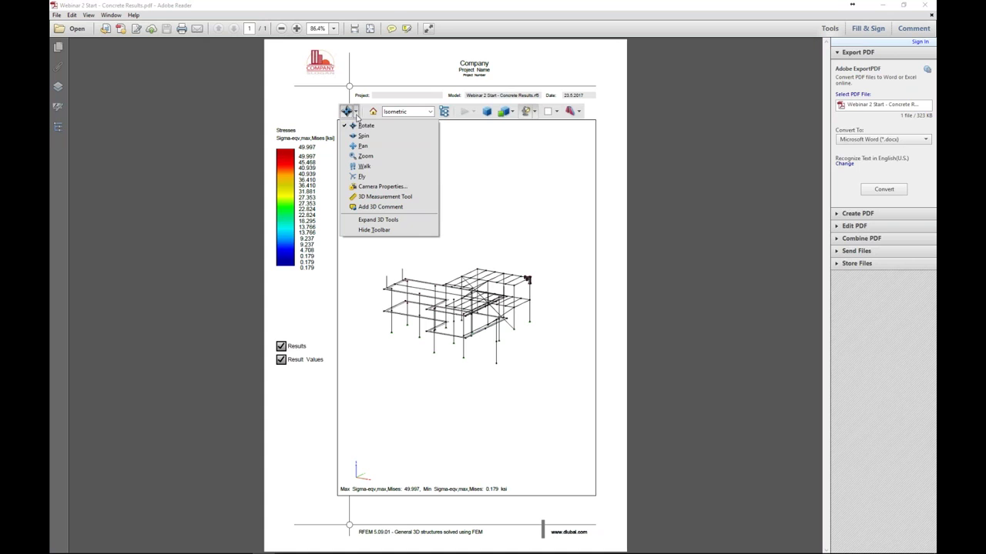
left_click(363, 135)
left_click_drag(543, 317, 479, 308)
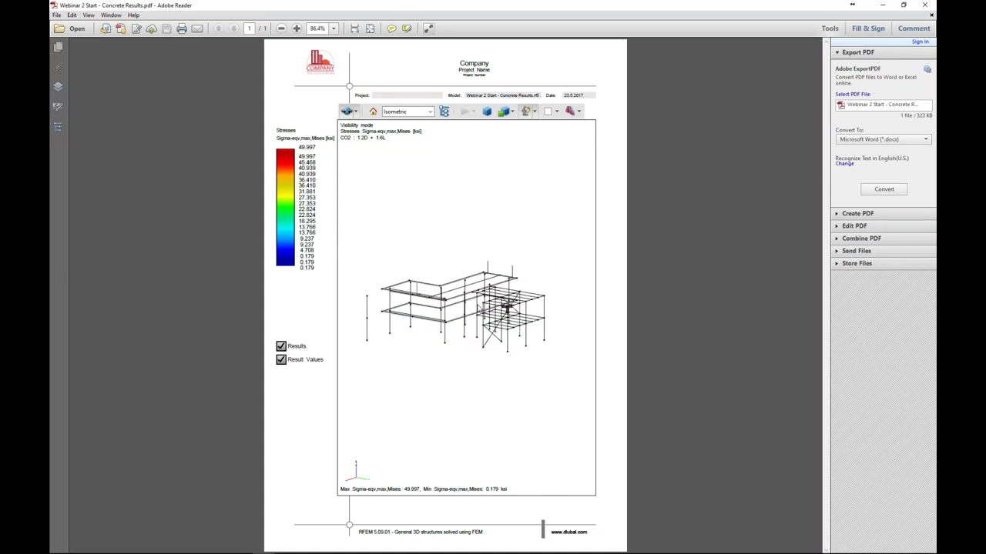
- Zoom in on the corner joint's stress plot in the exported 3D PDF, and close Adobe Reader
left_click(355, 112)
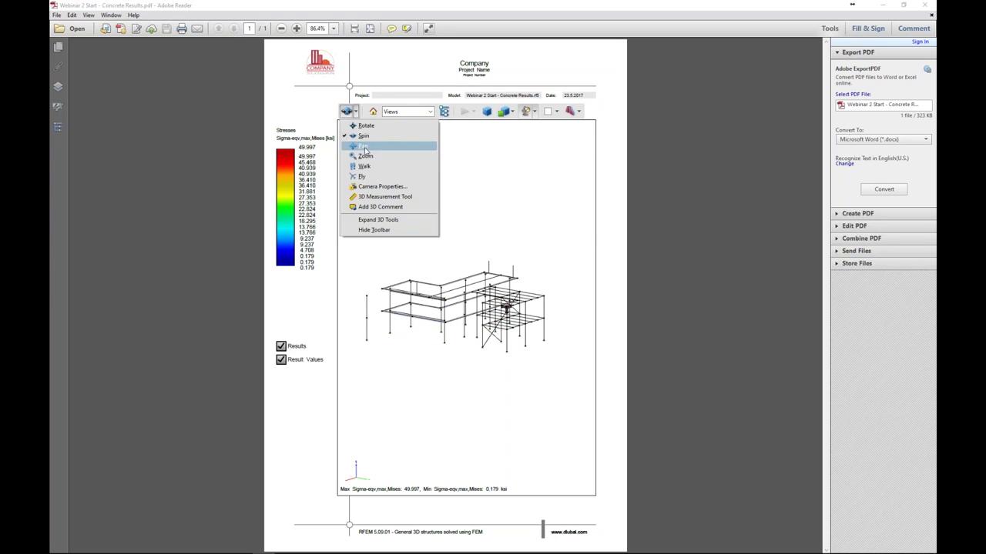
left_click(365, 147)
scroll(466, 308, "up", 5)
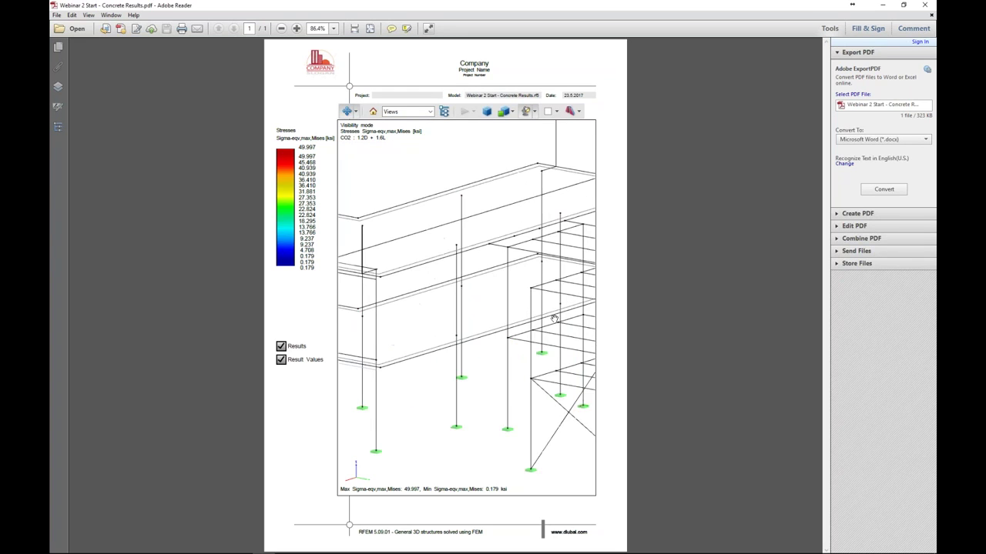
scroll(468, 306, "up", 8)
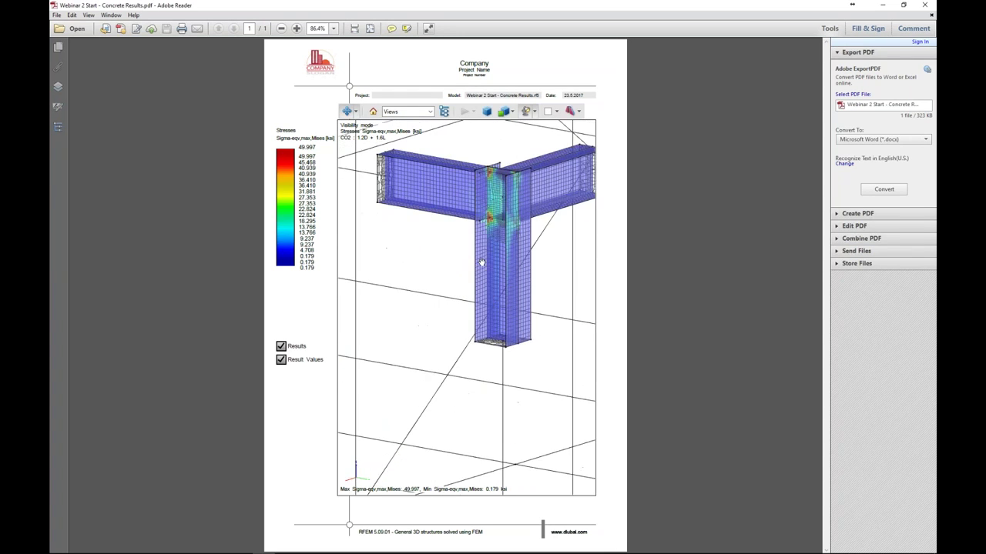
left_click_drag(480, 260, 522, 299)
scroll(424, 306, "up", 3)
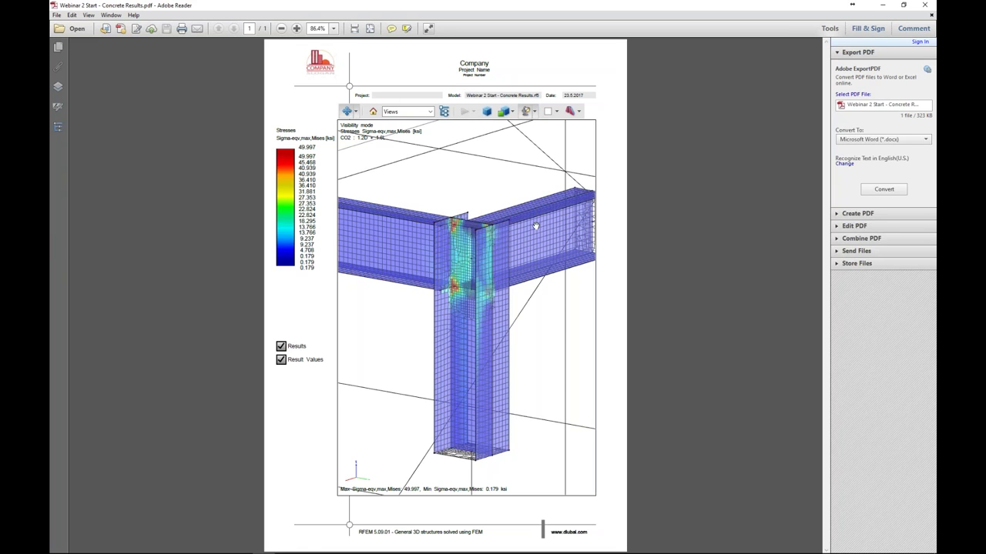
left_click(923, 6)
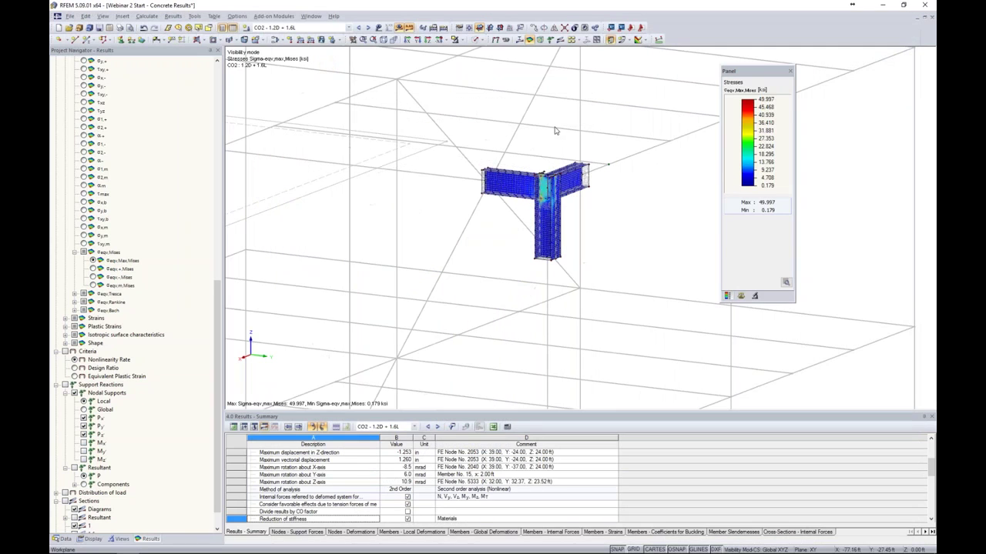
- Switch to the open model Webinar 2 Start - Printing
middle_click_drag(606, 208, 628, 200, "ctrl")
mouse_move(627, 197)
left_mouse_down()
mouse_move(599, 190)
mouse_move(609, 198)
left_mouse_up()
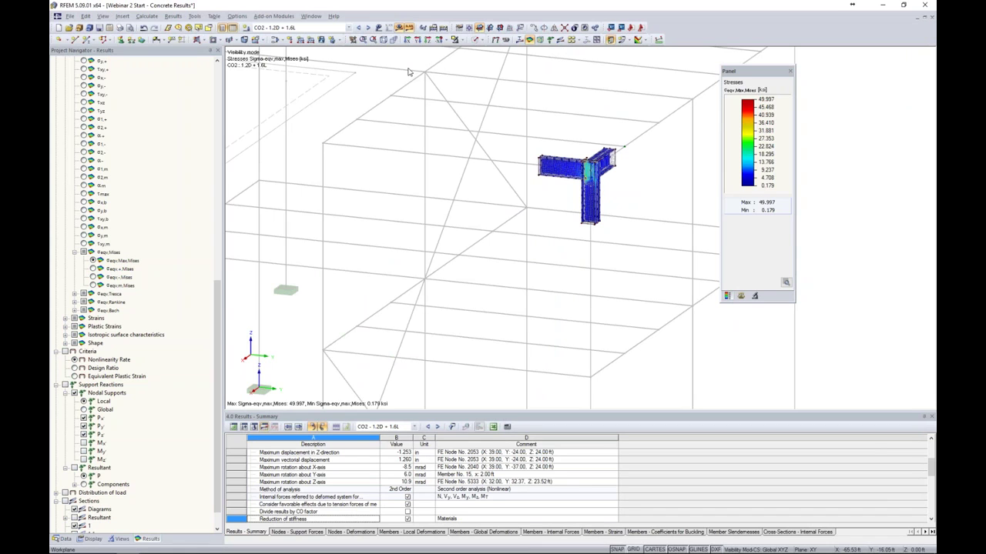
left_click(311, 16)
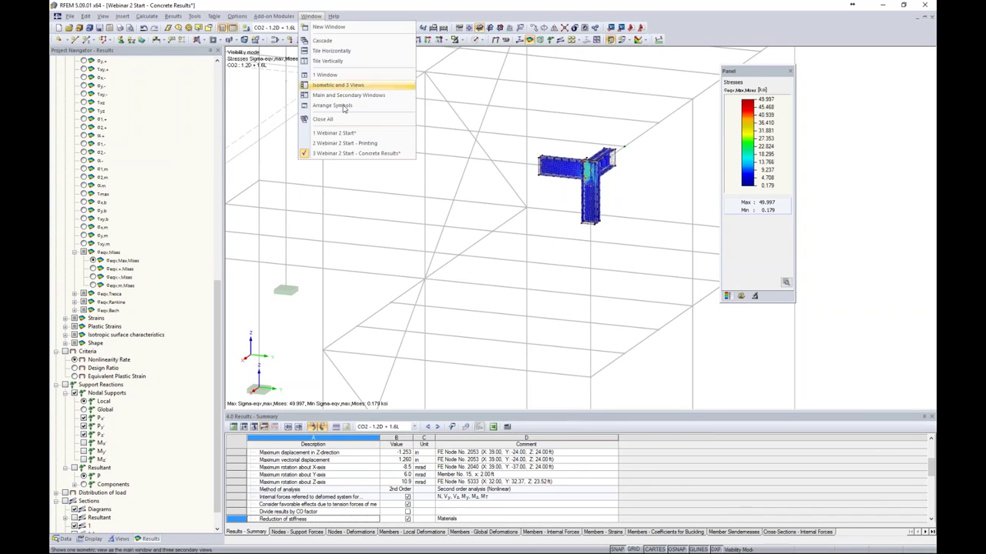
left_click(346, 145)
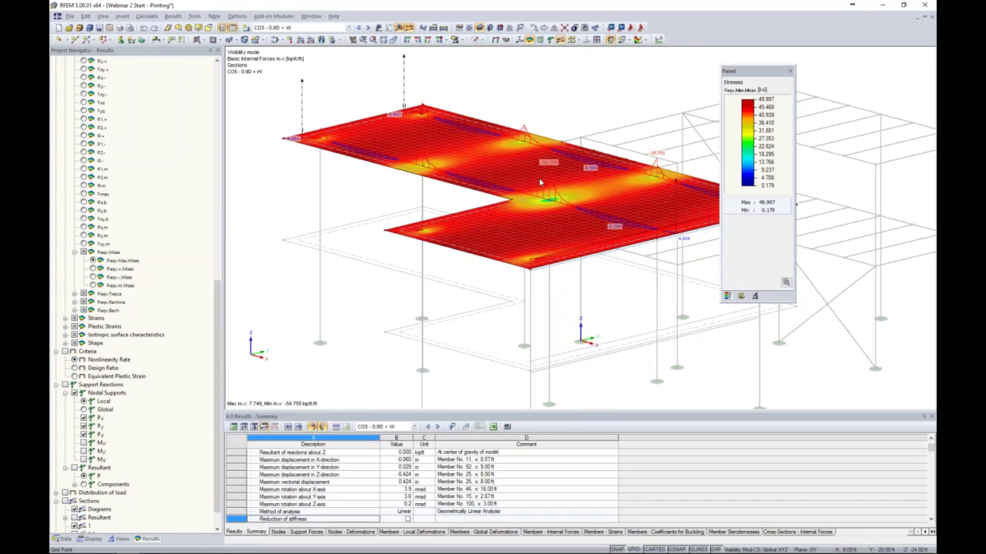
- Show the color scale for the slab's basic internal forces m-x, and move the results panel clear of the slab
middle_click_drag(592, 277, 541, 260)
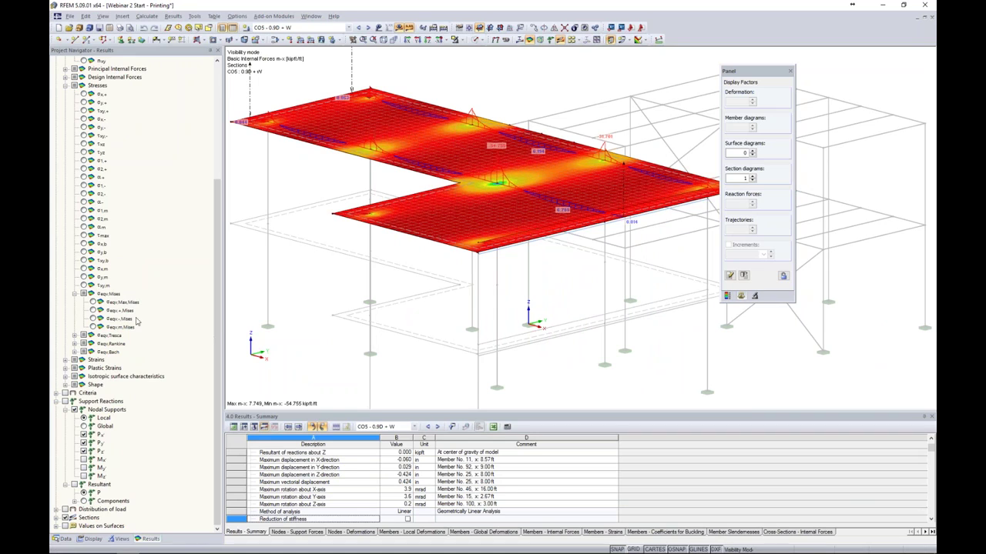
scroll(86, 187, "up", 7)
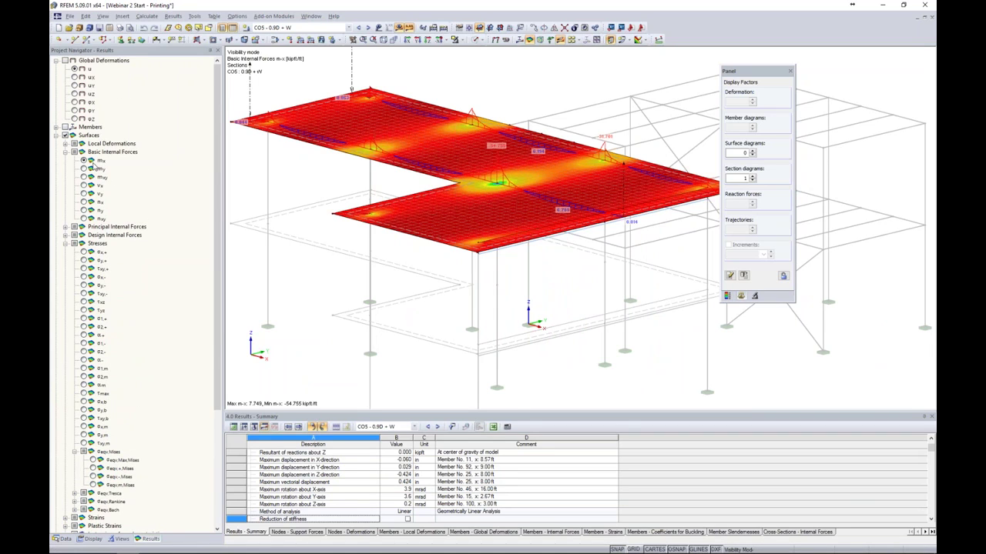
left_click(727, 296)
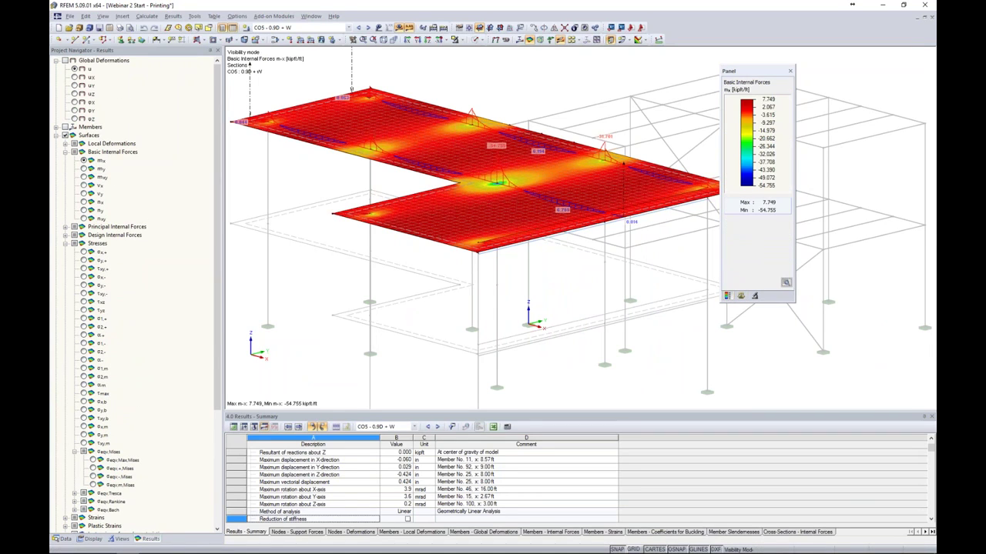
left_click_drag(754, 77, 776, 73)
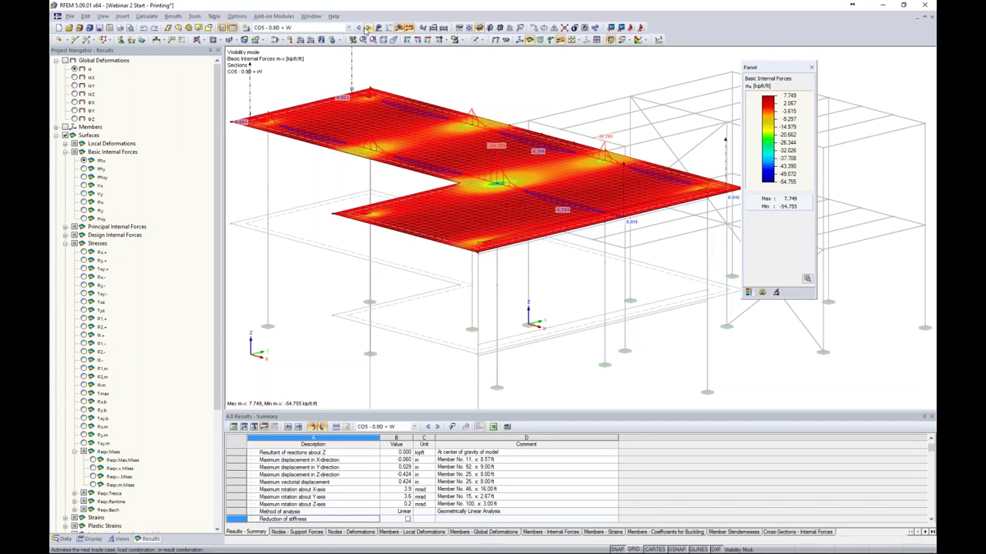
- Display the slab's m-x moments for load combinations CO7 - D + L and CO8 - D + 0.6W in turn
left_click(368, 27)
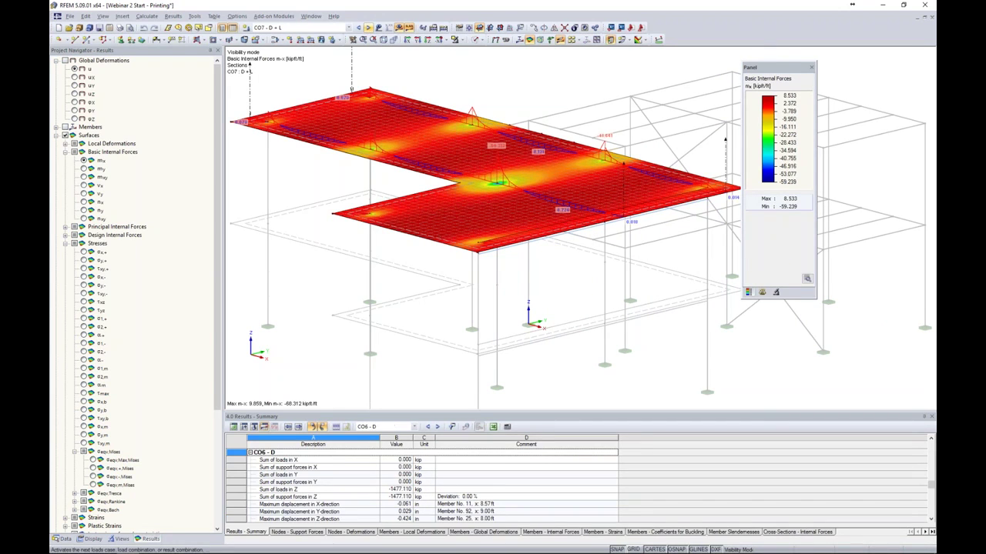
middle_click_drag(586, 118, 594, 125)
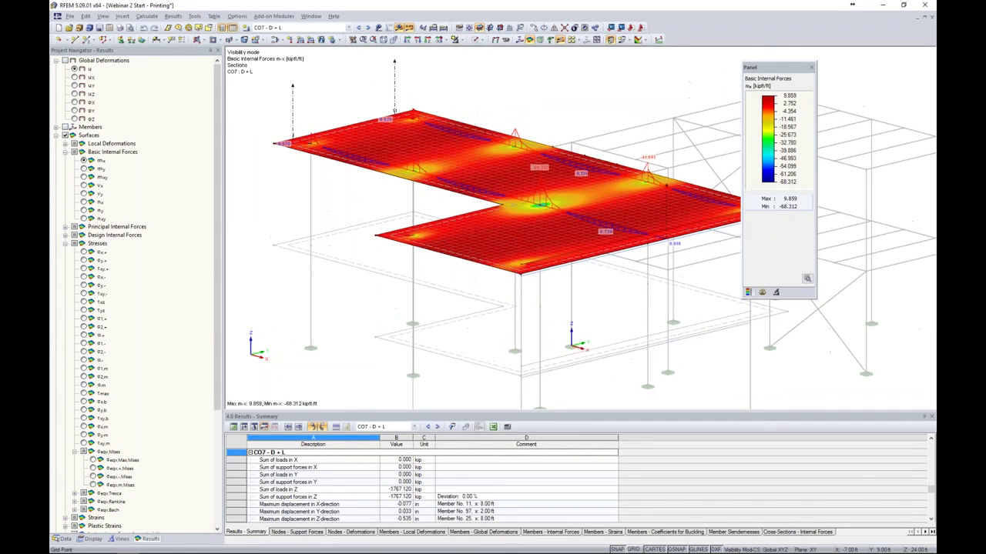
left_click_drag(761, 71, 810, 69)
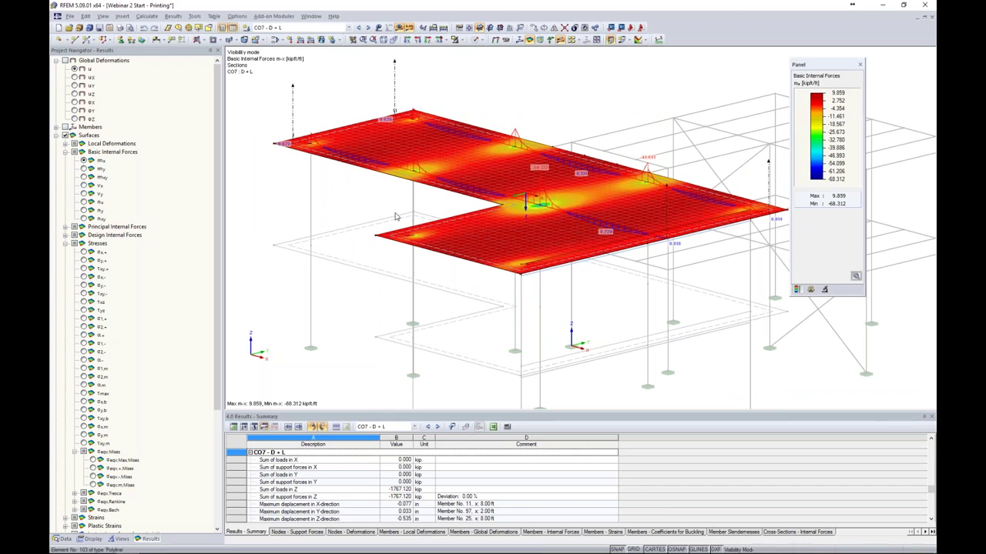
left_click(367, 27)
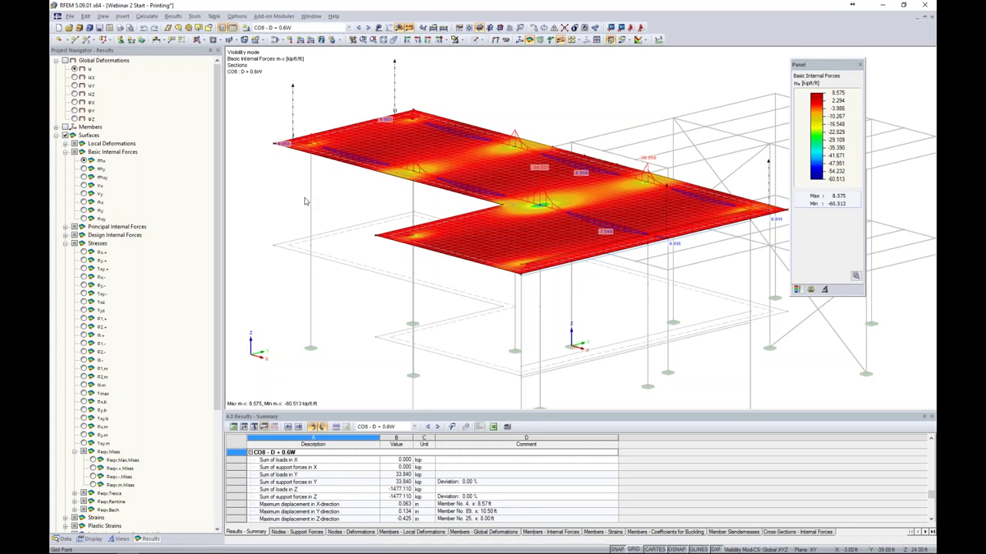
- Set the graphic printout to a mass print into printout report PR1, and open the mass print settings
left_click(120, 28)
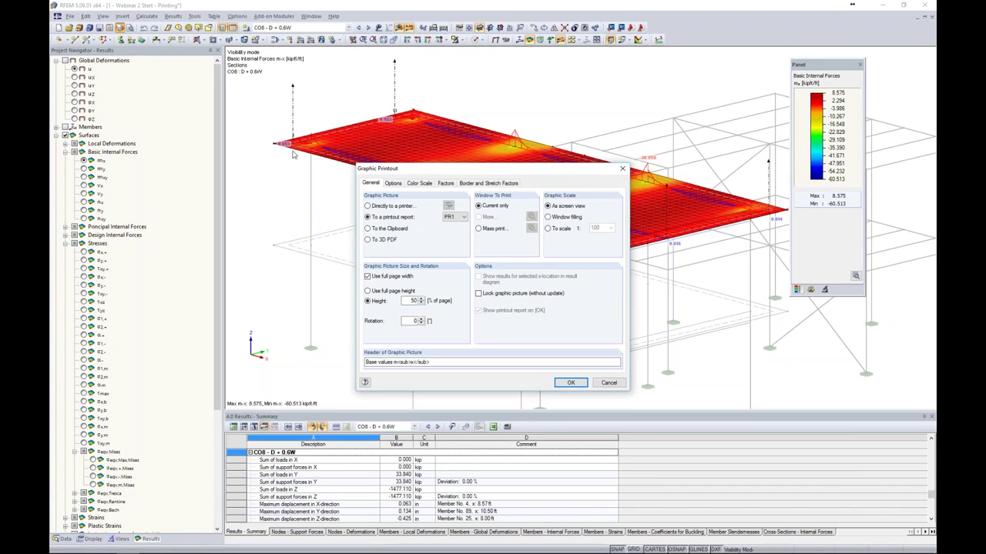
left_click(479, 229)
double_click(411, 301)
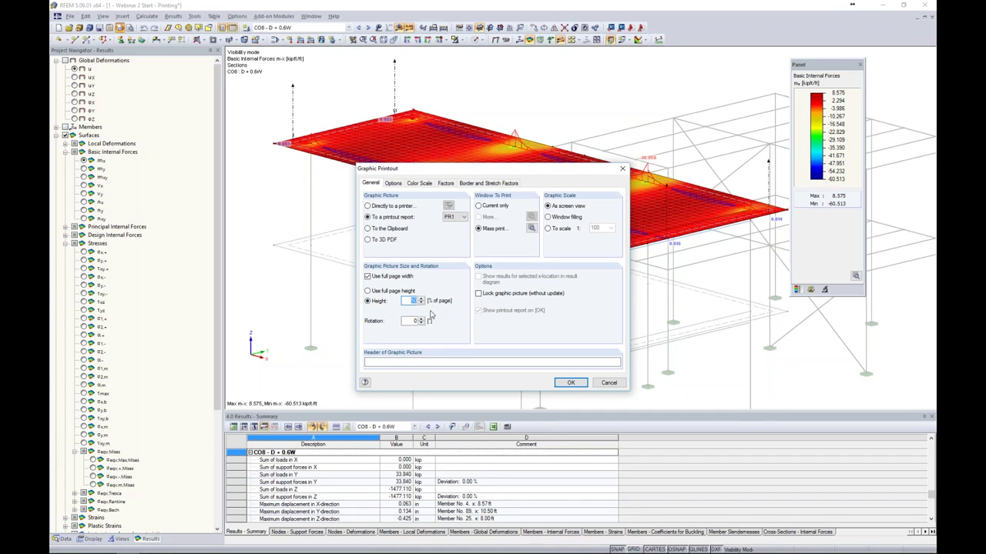
left_click(532, 229)
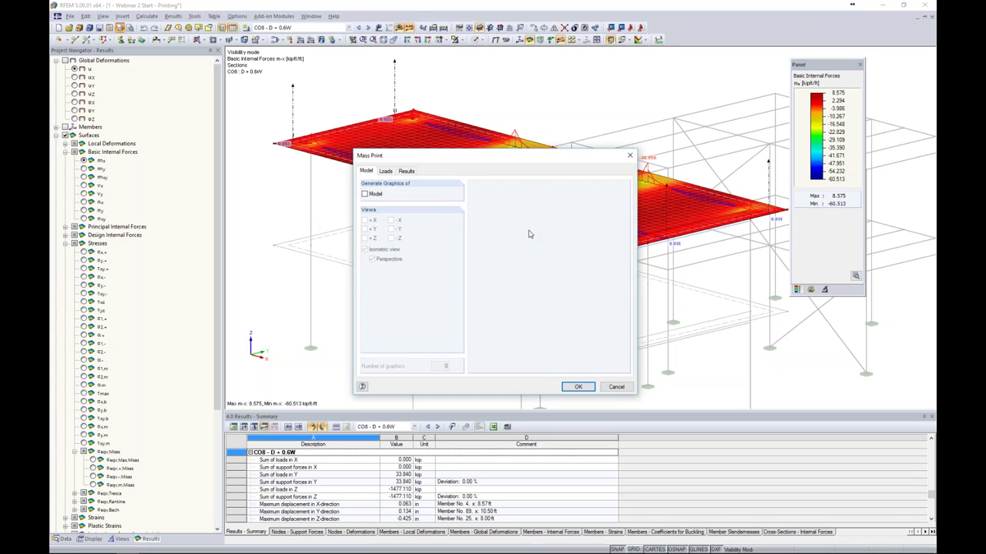
- Configure the mass print to generate surface m-x result graphics in the current view for all load cases and combinations
left_click(385, 172)
left_click(405, 171)
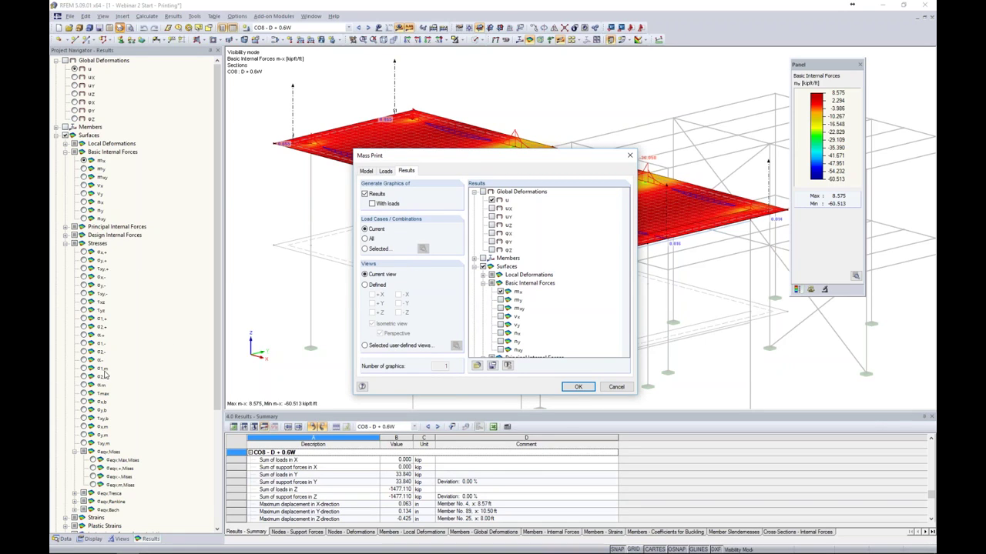
left_click(500, 291)
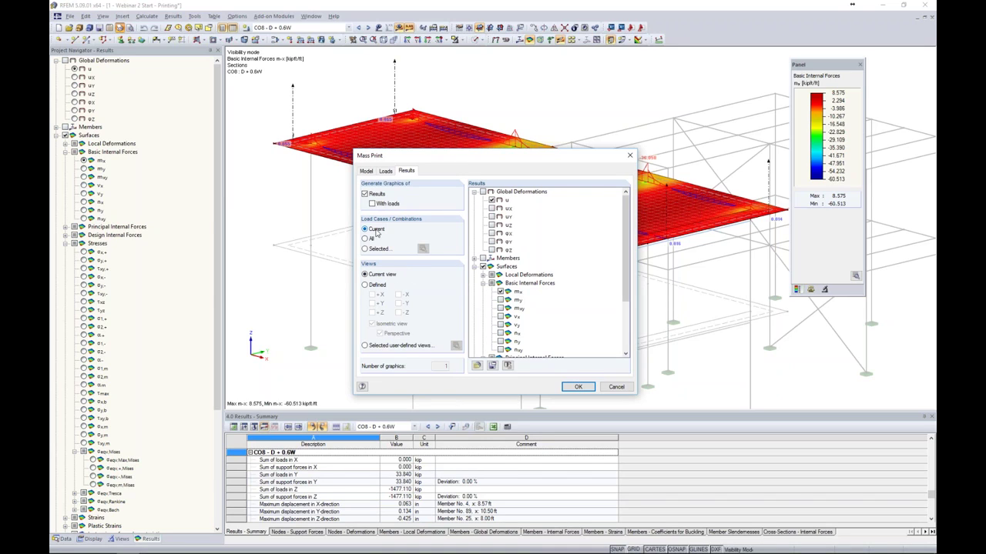
left_click(365, 239)
left_click(582, 390)
- Create the printout report from template 7 - Input data and reduced results
left_click(581, 386)
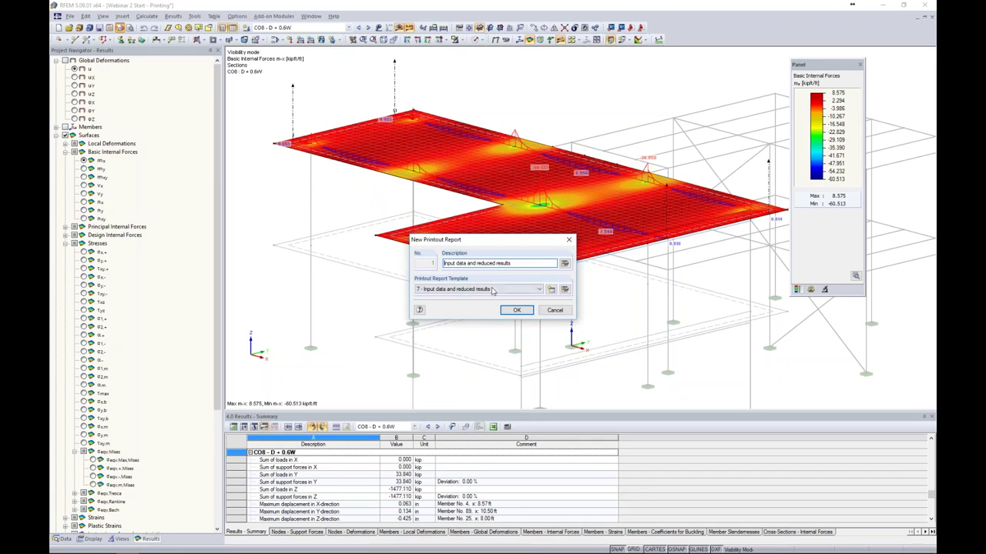
left_click(492, 290)
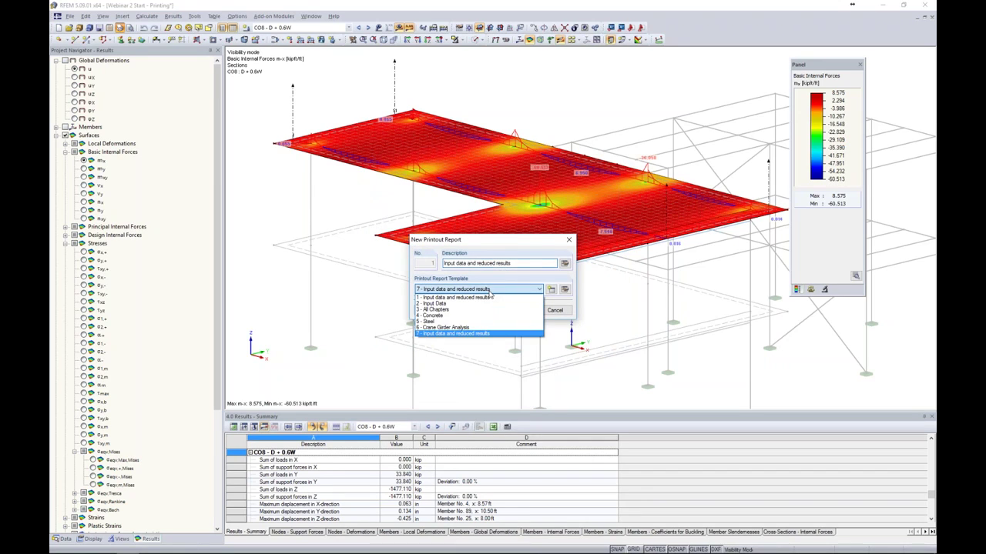
left_click(481, 334)
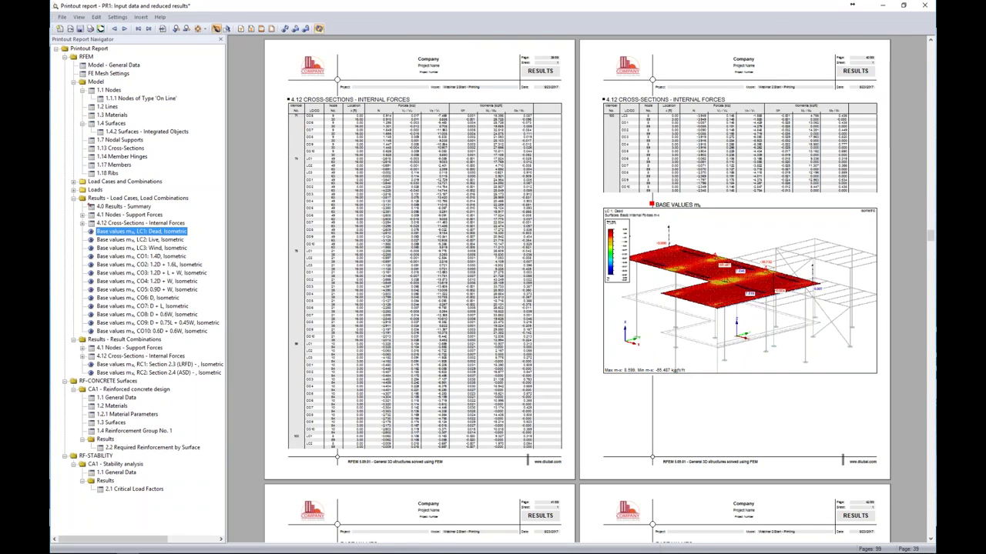
- Examine the m-x base value graphics for the load cases and combinations CO1 and CO2 in the printout report
left_click(420, 293)
scroll(511, 308, "down", 10)
scroll(321, 294, "down", 10)
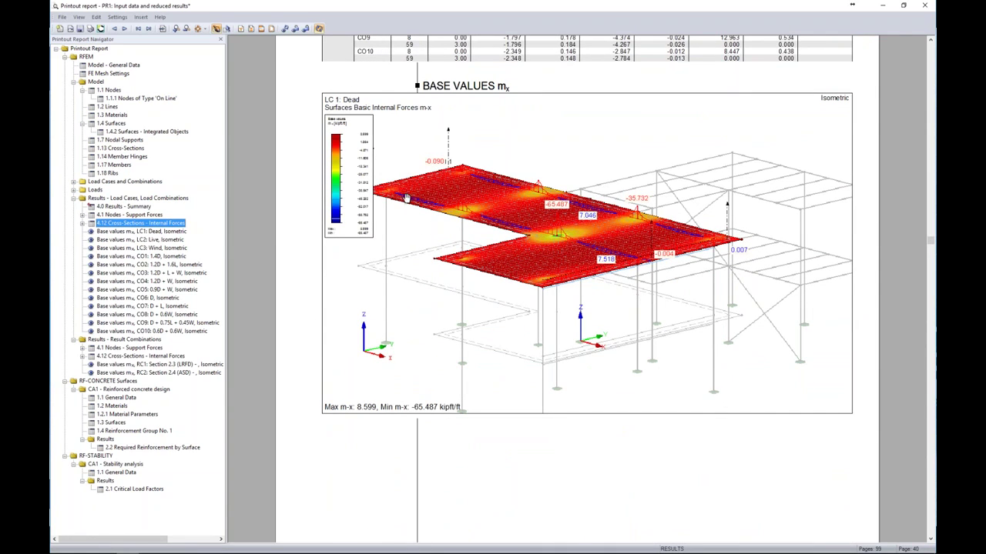
scroll(405, 197, "down", 13)
scroll(419, 265, "down", 13)
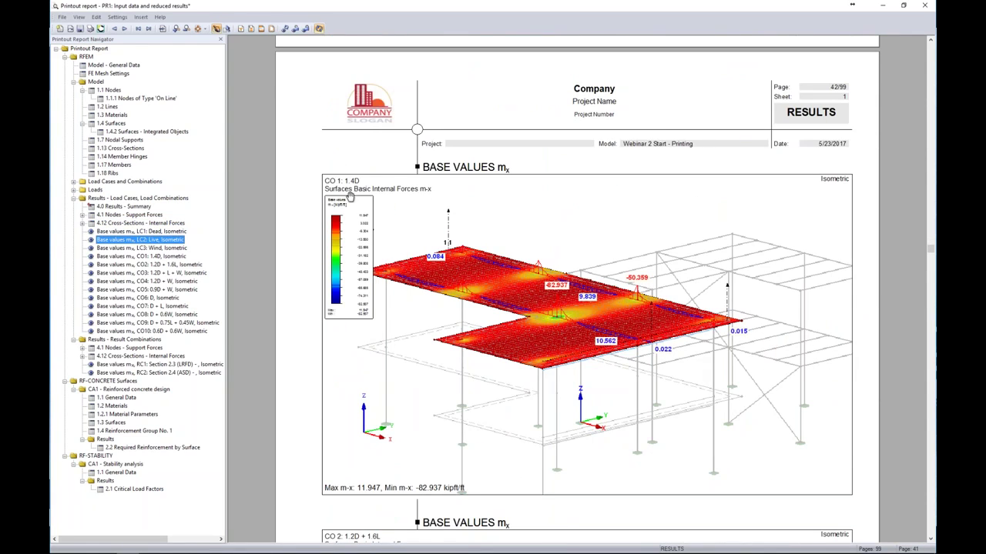
scroll(370, 229, "down", 10)
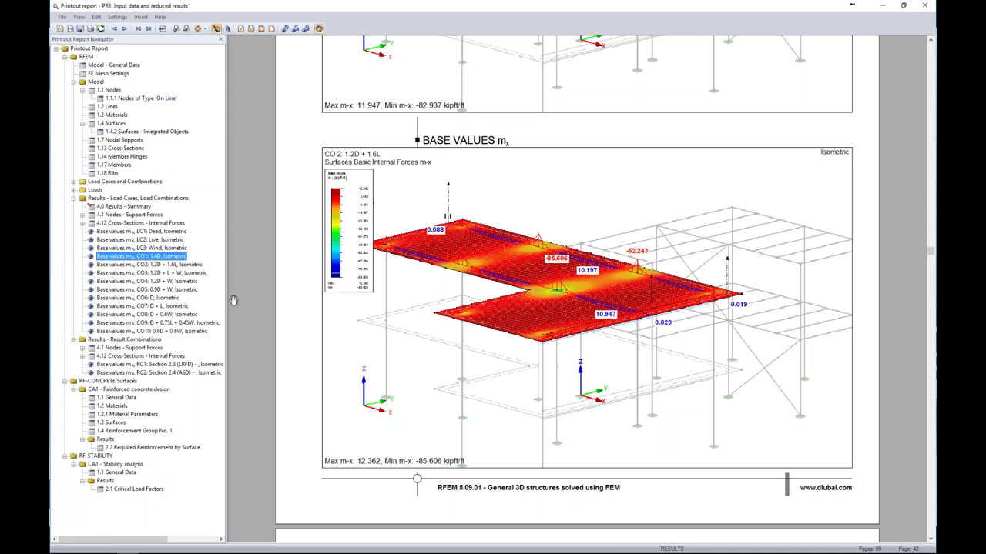
- Open the report's CO2 graphic back in the model, switch off its FE mesh display, and return to the printout report
right_click(547, 199)
left_click(570, 251)
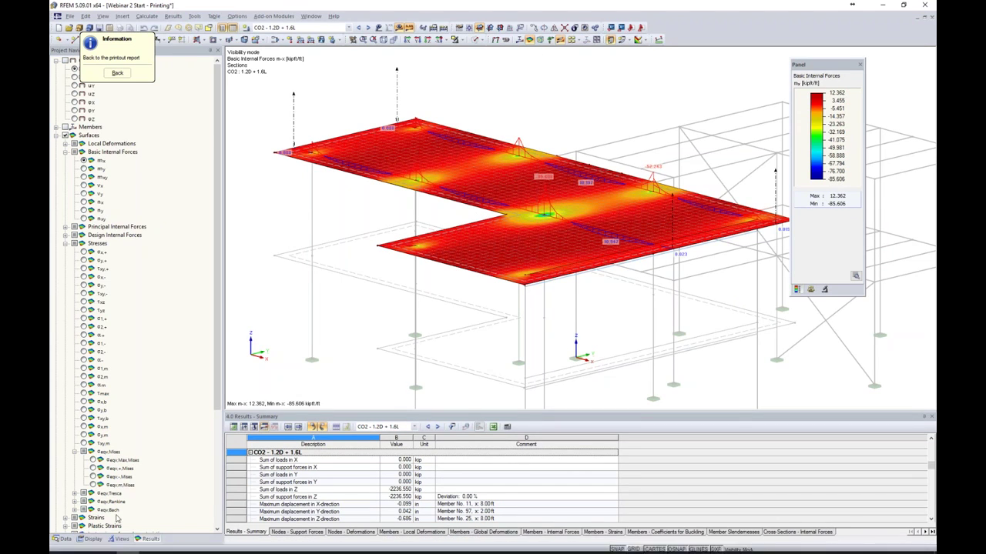
left_click(94, 537)
scroll(108, 383, "down", 8)
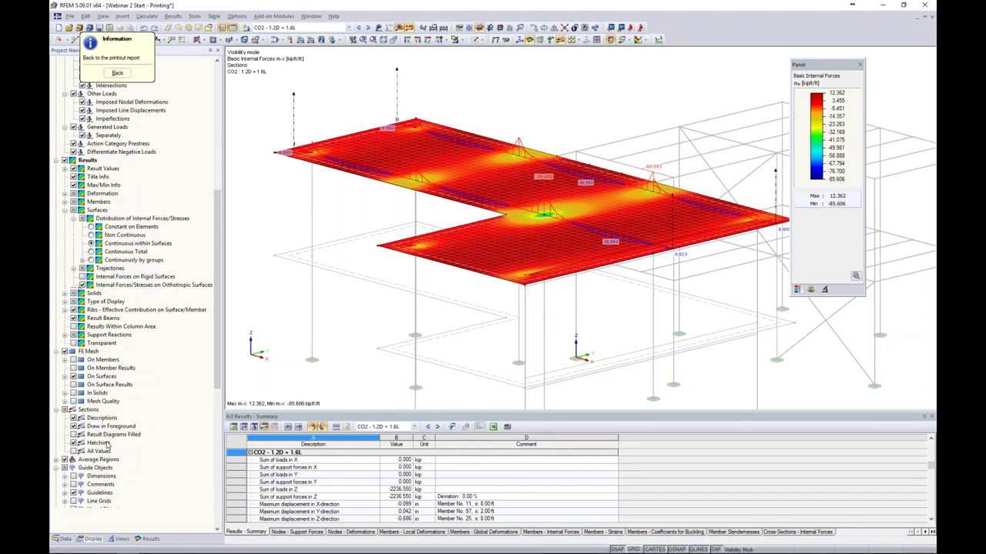
left_click(65, 252)
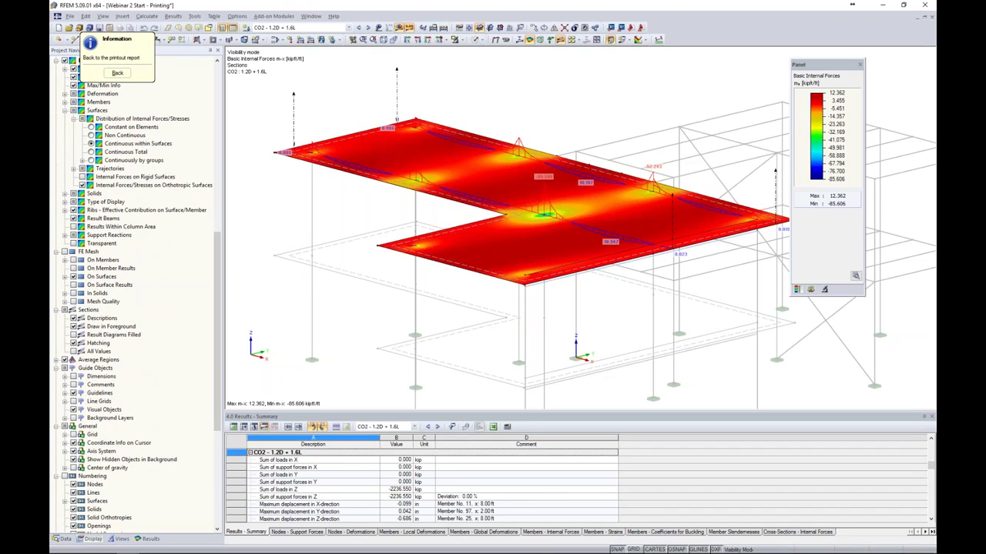
left_click(120, 73)
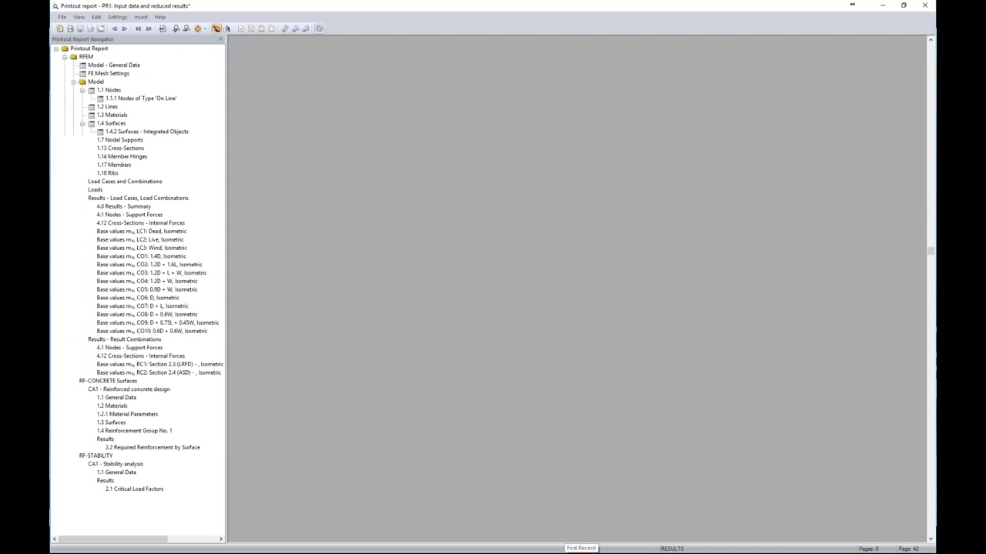
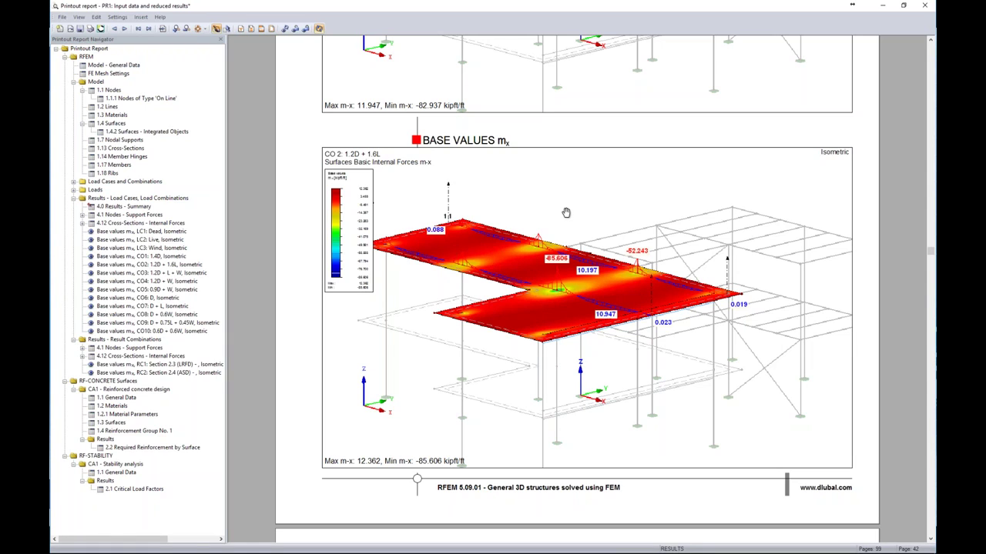
- Compare the CO2 and CO3 m-x graphics in the report, and go to the RF-CONCRETE Surfaces chapter
left_click(141, 255)
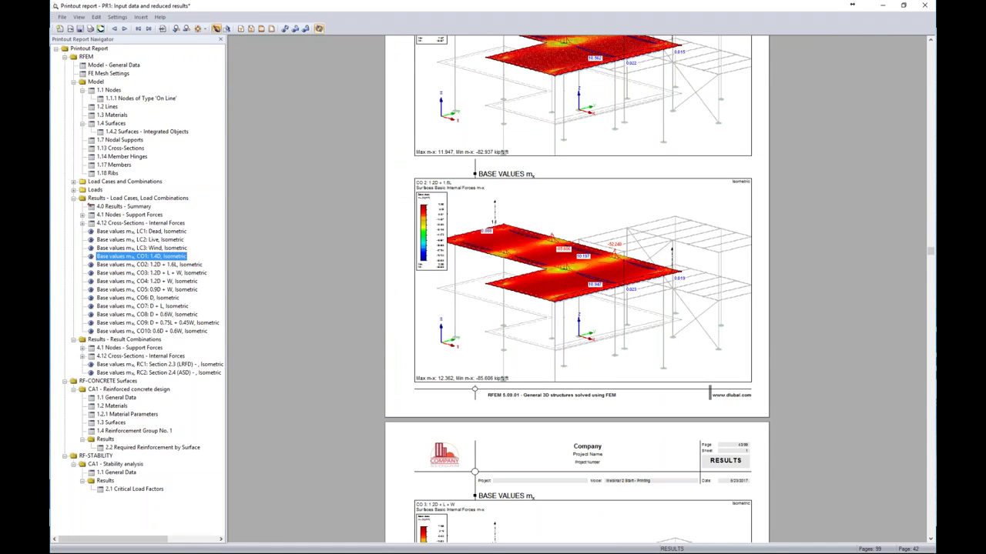
scroll(569, 274, "down", 3)
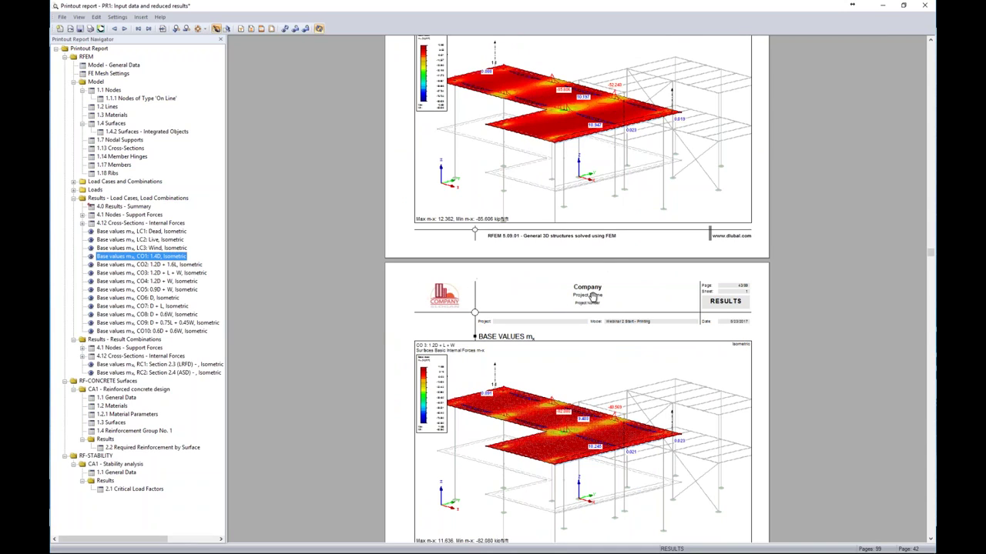
left_click(120, 382)
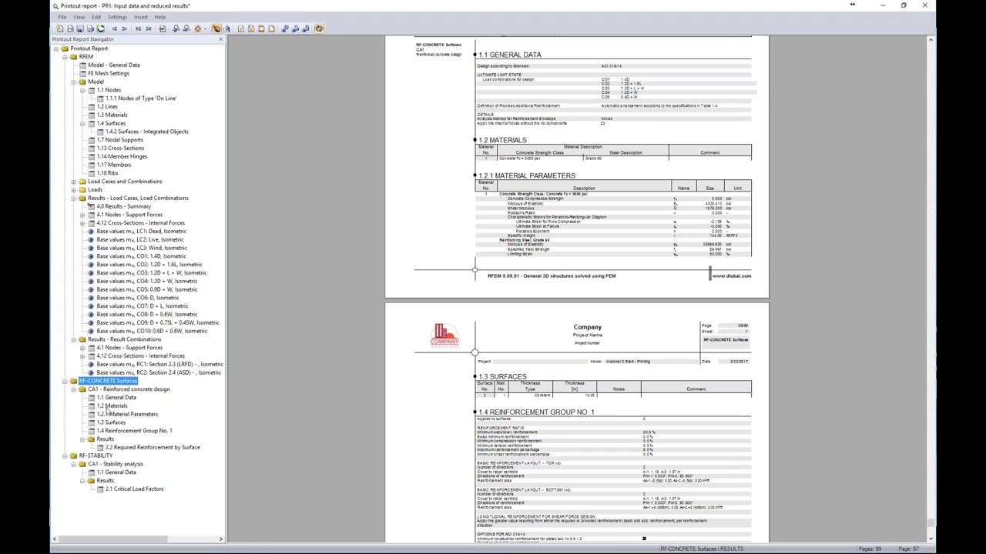
- Reorder the printout report so that the RF-CONCRETE Surfaces chapter comes after the RF-STABILITY chapter
left_click(97, 456)
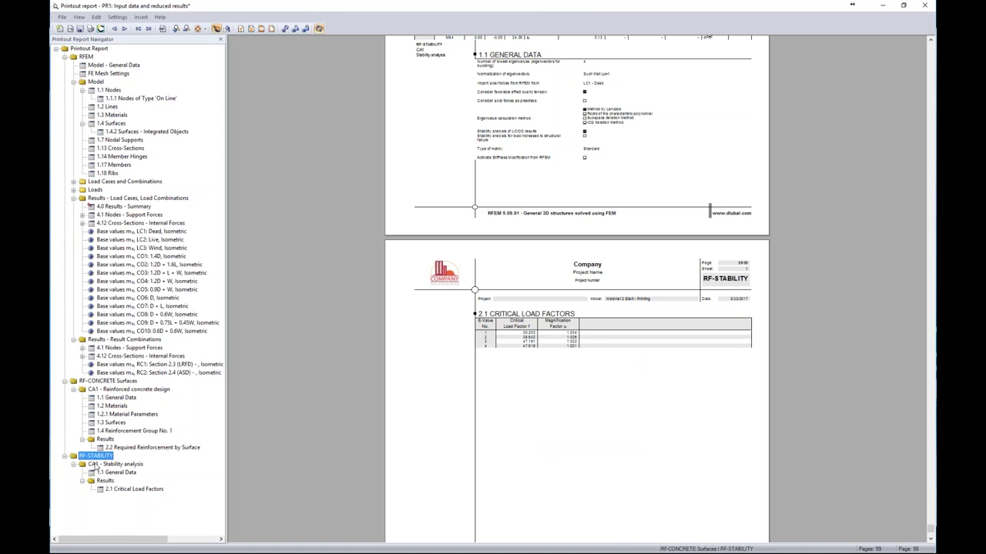
left_click(116, 381)
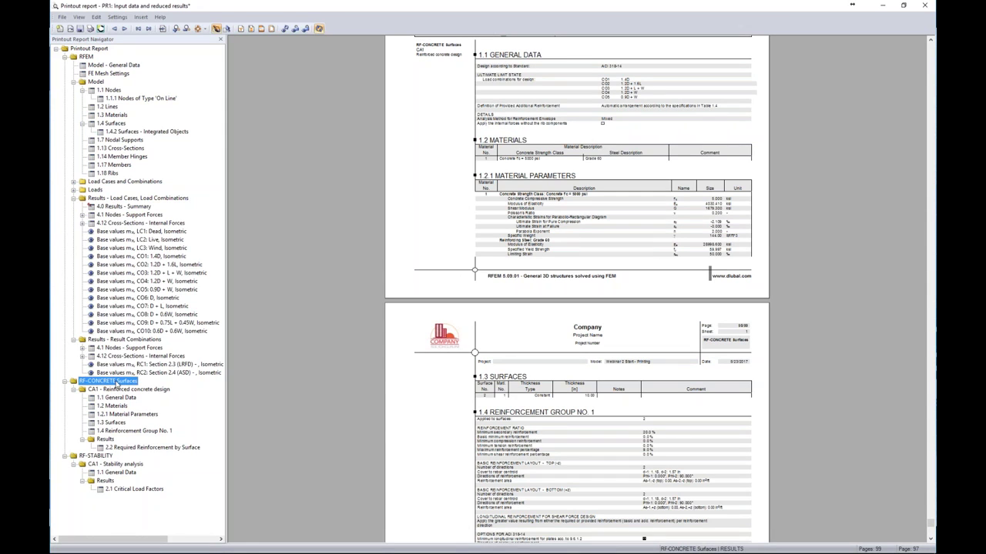
left_click_drag(116, 381, 108, 459)
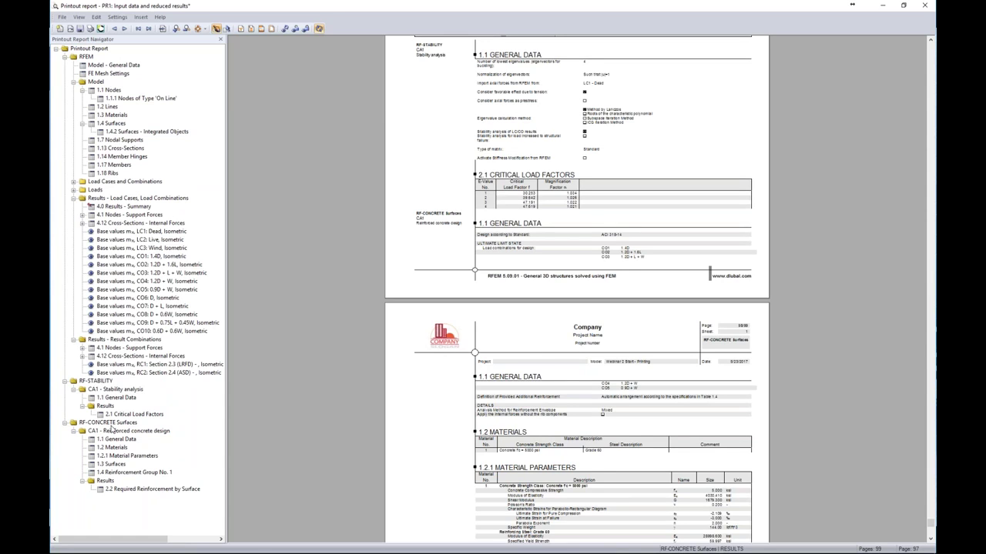
- Review the report's result combination pages, from the RC2 m-x graphic back through the 4.12 Cross-Sections - Internal Forces tables
scroll(332, 321, "up", 10)
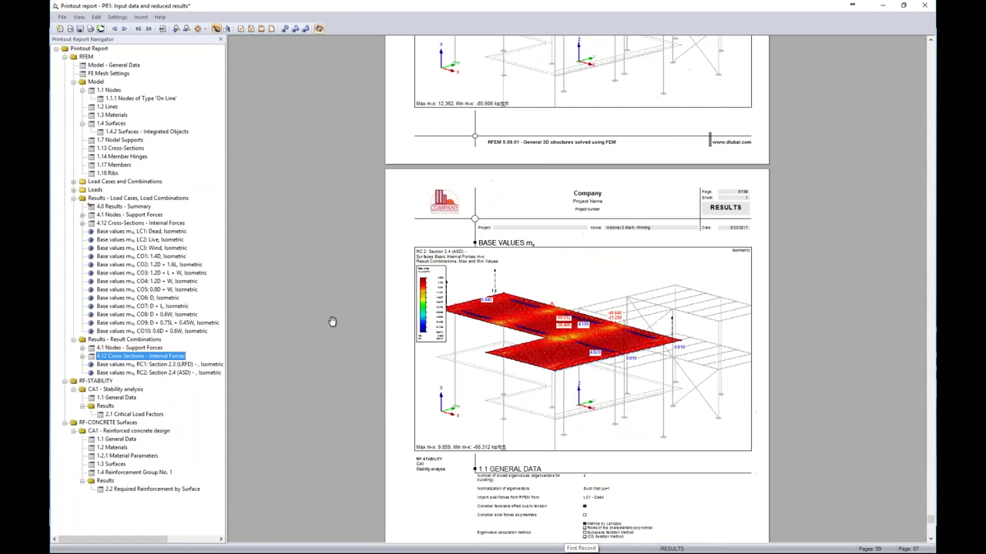
scroll(332, 321, "up", 5)
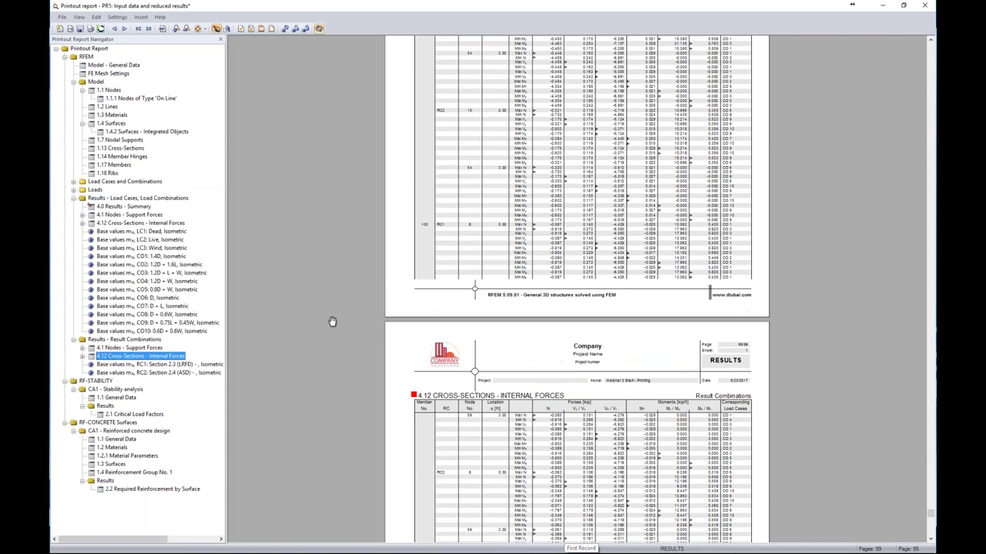
scroll(332, 322, "up", 10)
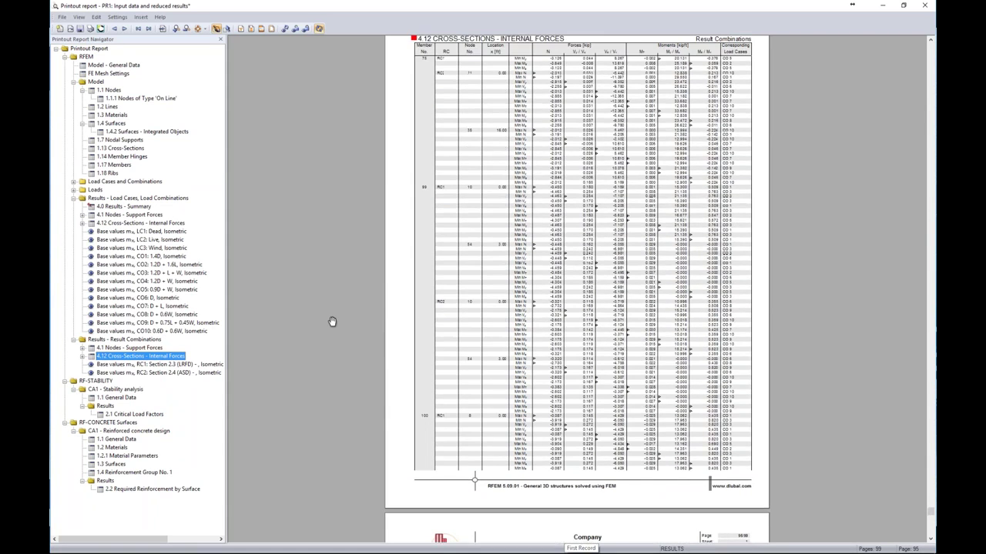
scroll(331, 321, "up", 4)
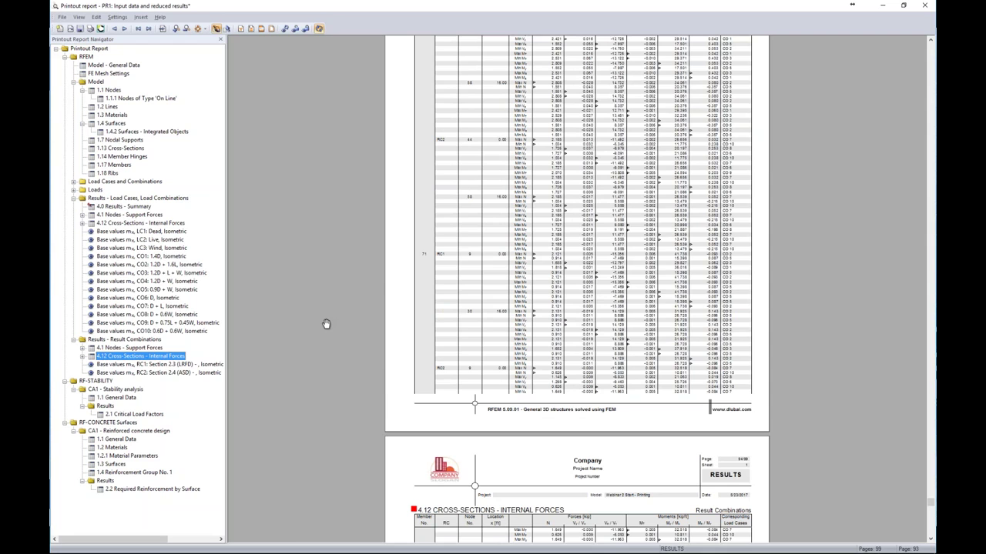
key("alt+Tab")
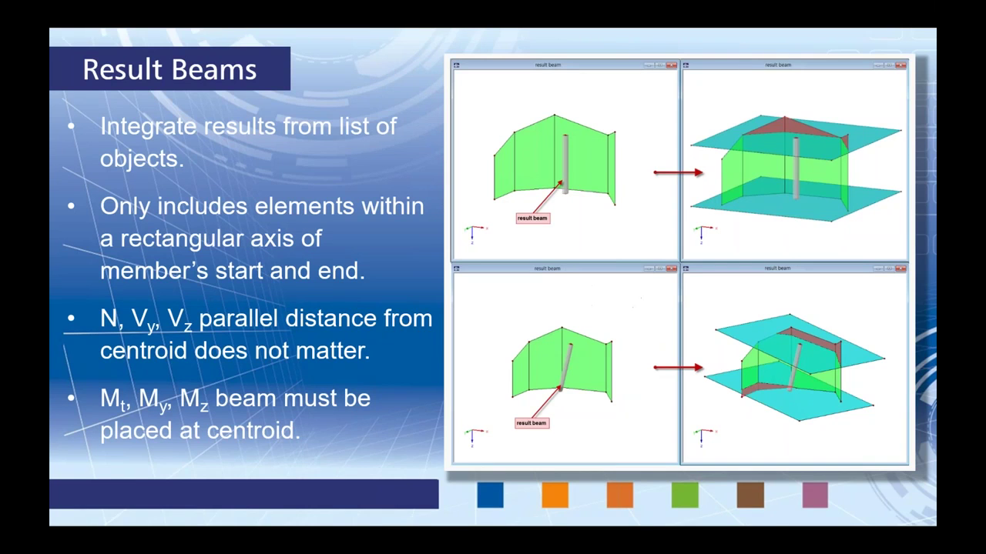
key("Right")
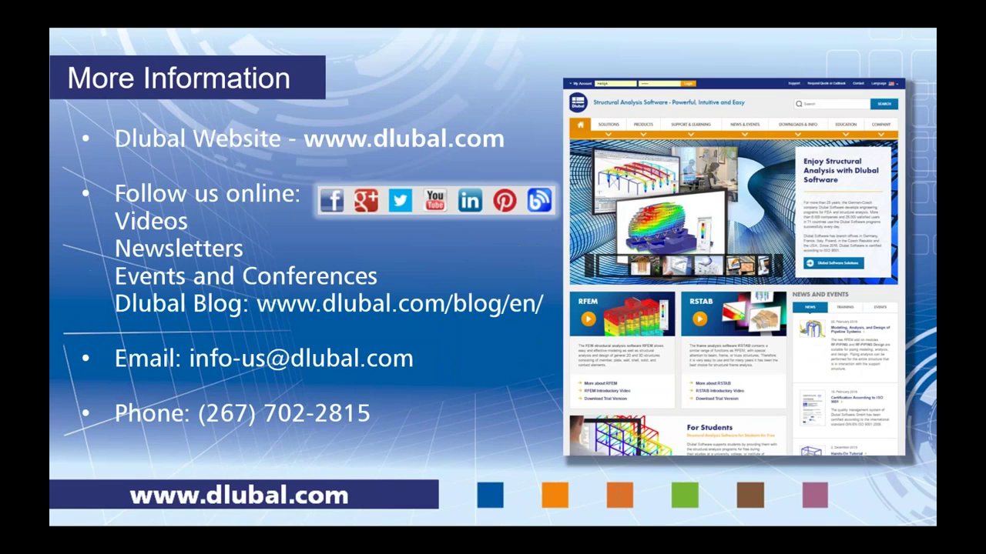